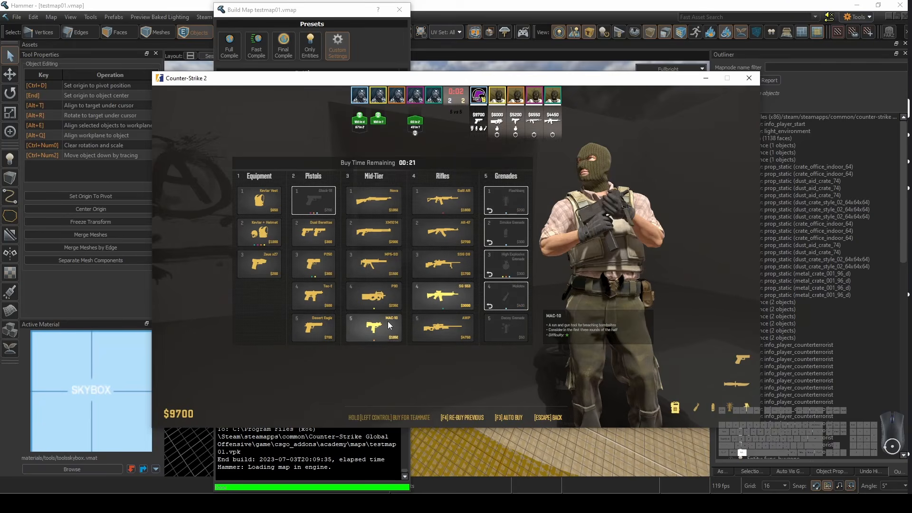
Buy the MAC-10 while playtesting the compiled map
left_click(381, 324)
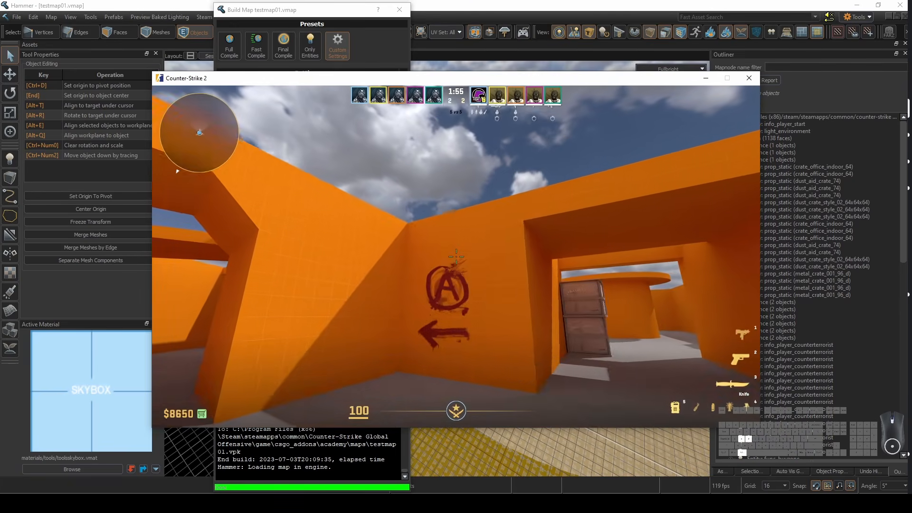
key("4")
left_click(457, 257)
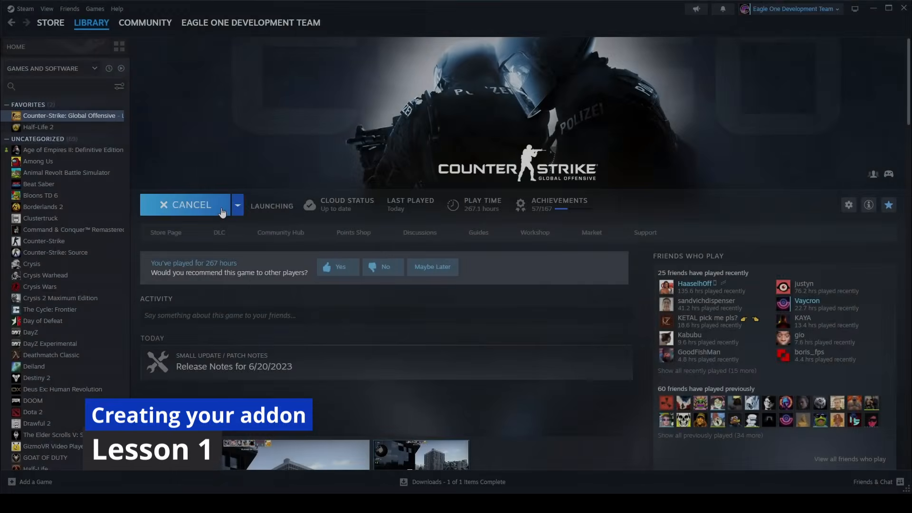
Launch Counter-Strike: Global Offensive with the Counter-Strike 2 Workshop Tools option
left_click(382, 246)
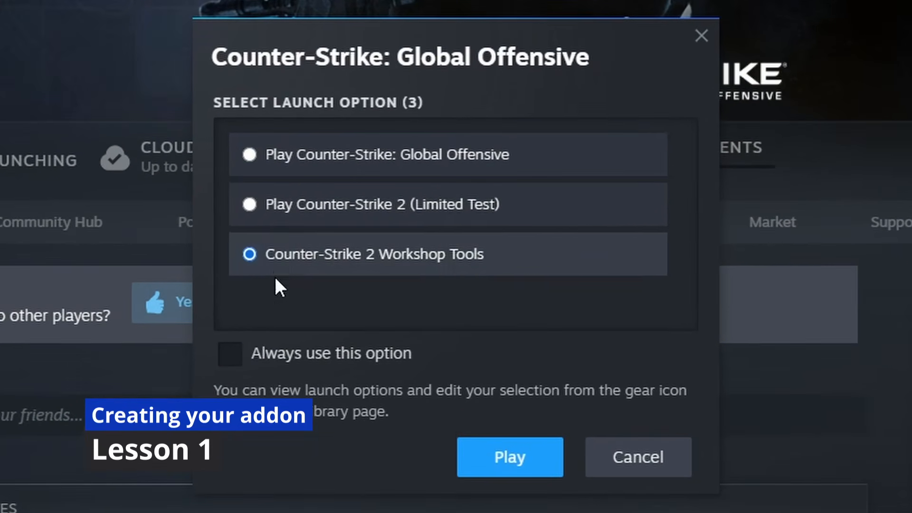
left_click(505, 463)
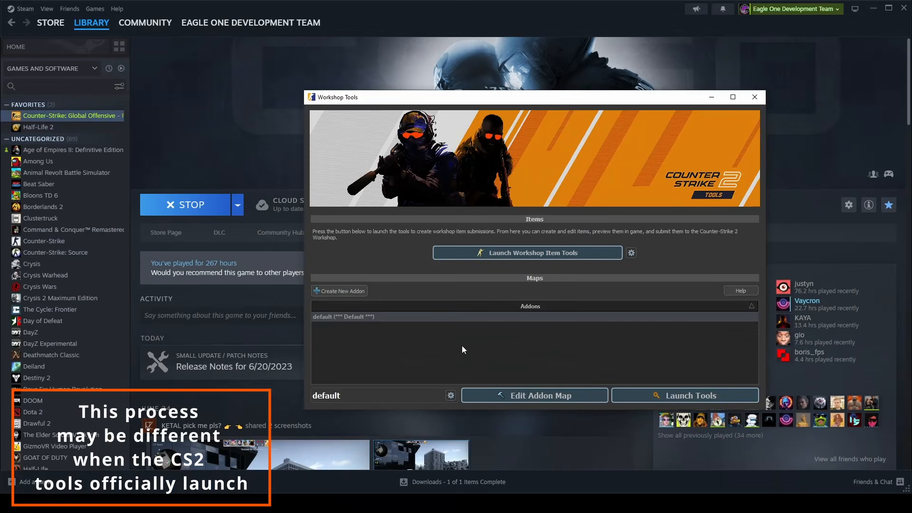
Create a new map addon named academy in Workshop Tools
left_click(357, 293)
type("acade")
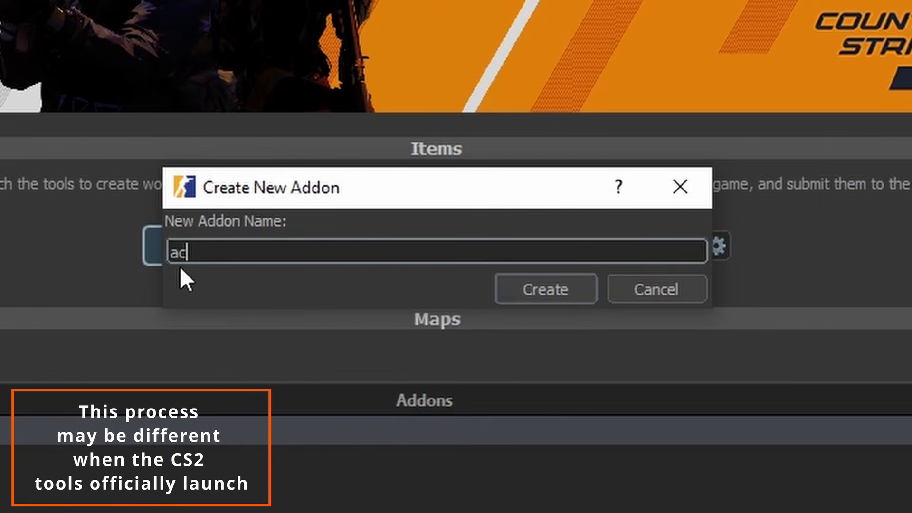
type("my")
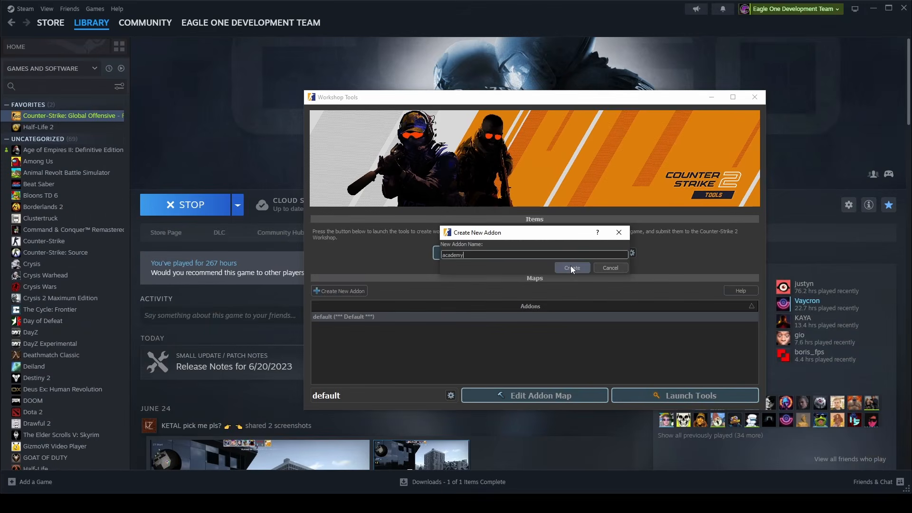
left_click(546, 289)
Set the academy addon as the default and launch its tools
right_click(489, 319)
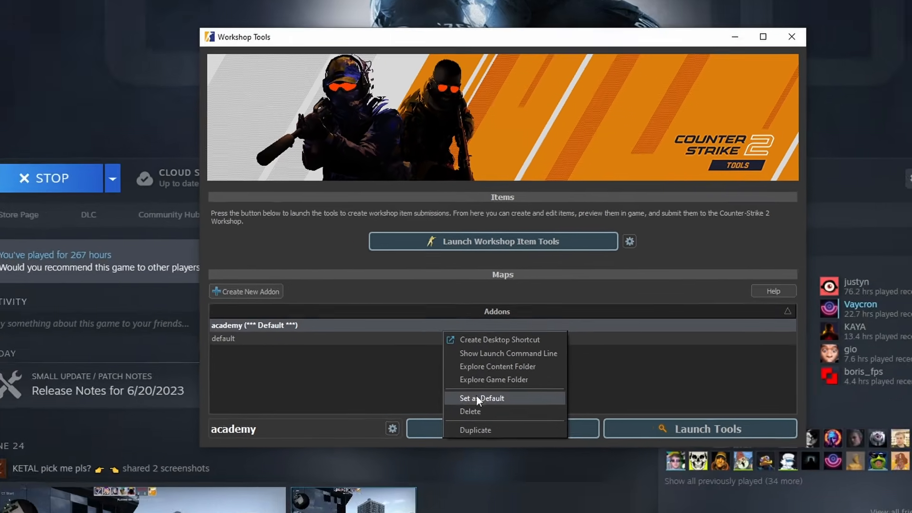
left_click(417, 434)
left_click(688, 481)
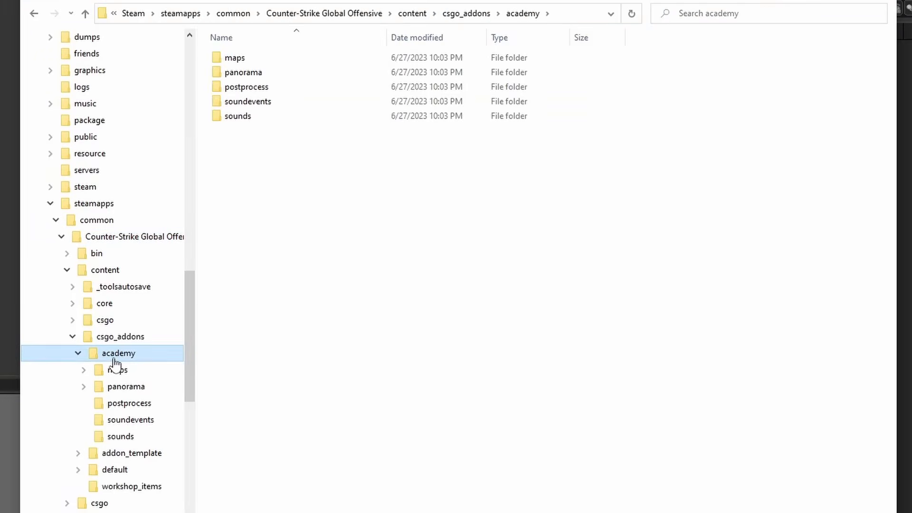
Look through the academy addon's subfolders under both content and game, including maps, panorama, sounds and cfg
left_click(118, 369)
left_click(123, 387)
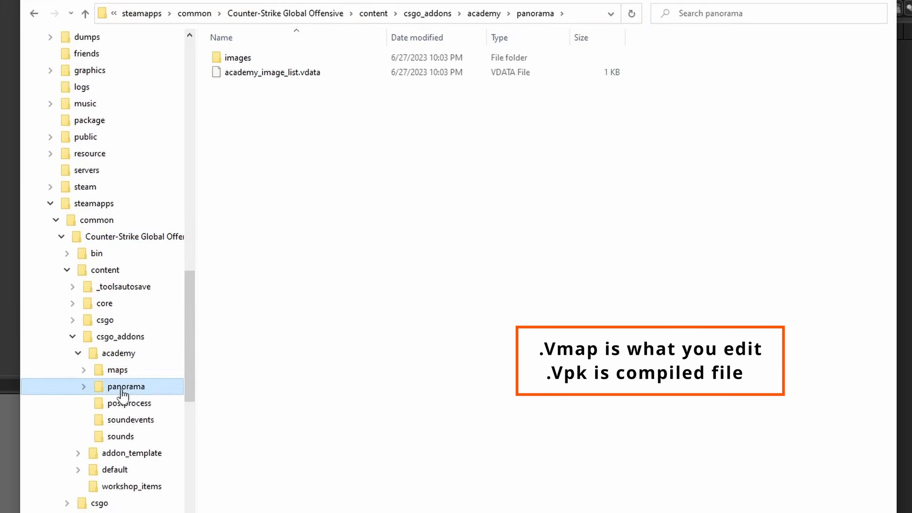
scroll(79, 471, "down", 5)
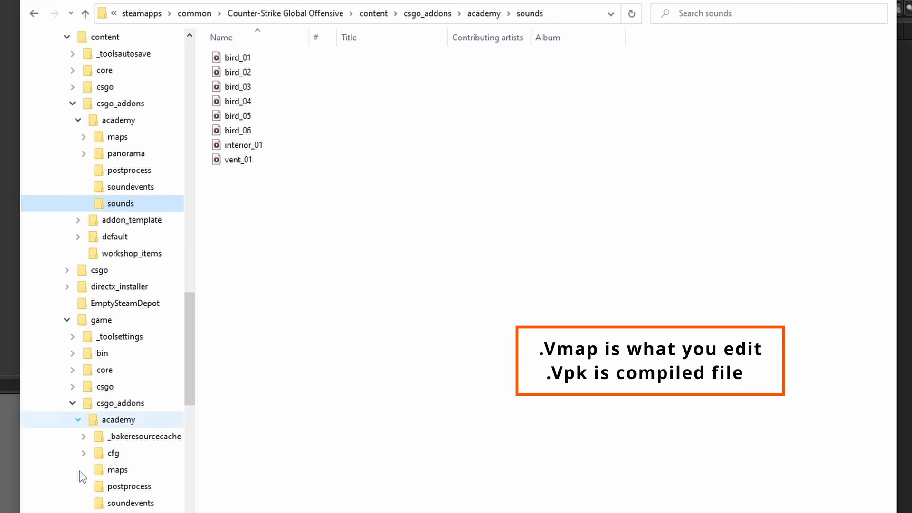
left_click(121, 425)
double_click(257, 87)
key("alt+Left")
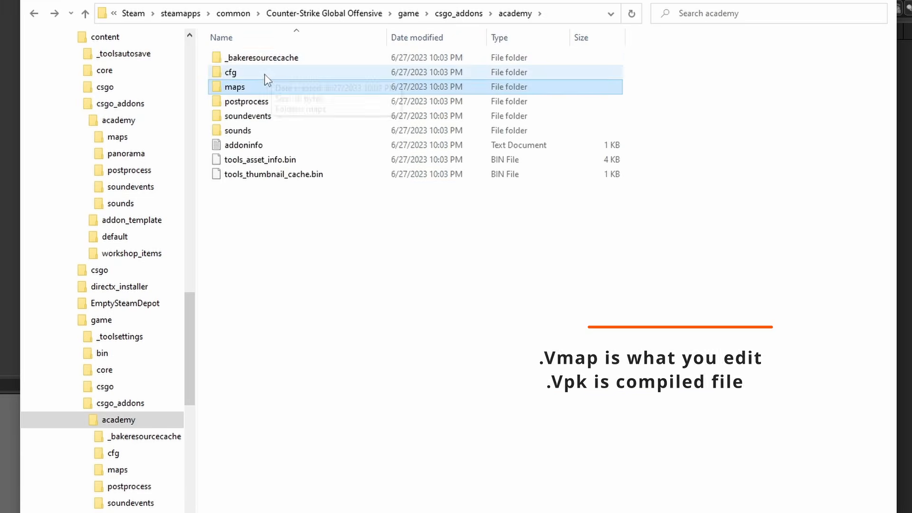
double_click(264, 72)
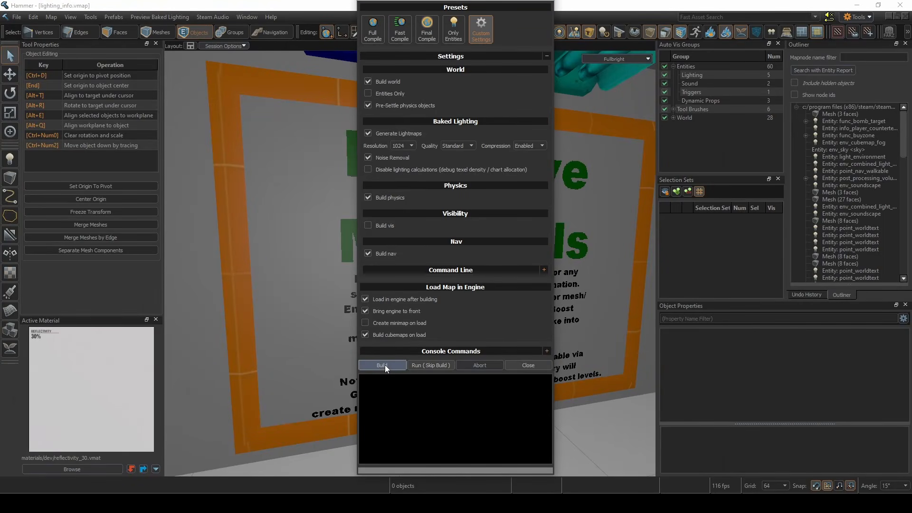
Build the lighting_info map with the custom compile settings
left_click(385, 365)
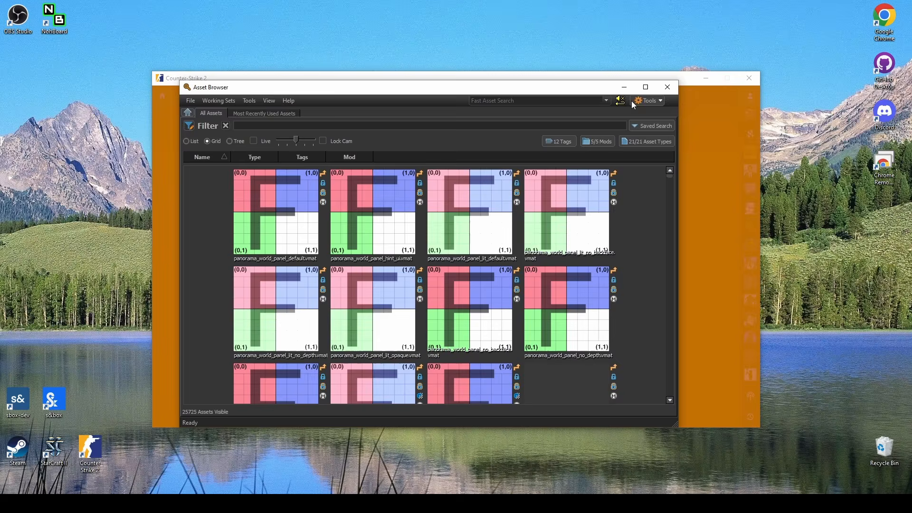
Open the Hammer map editor from the Asset Browser and create a new empty map
left_click(647, 100)
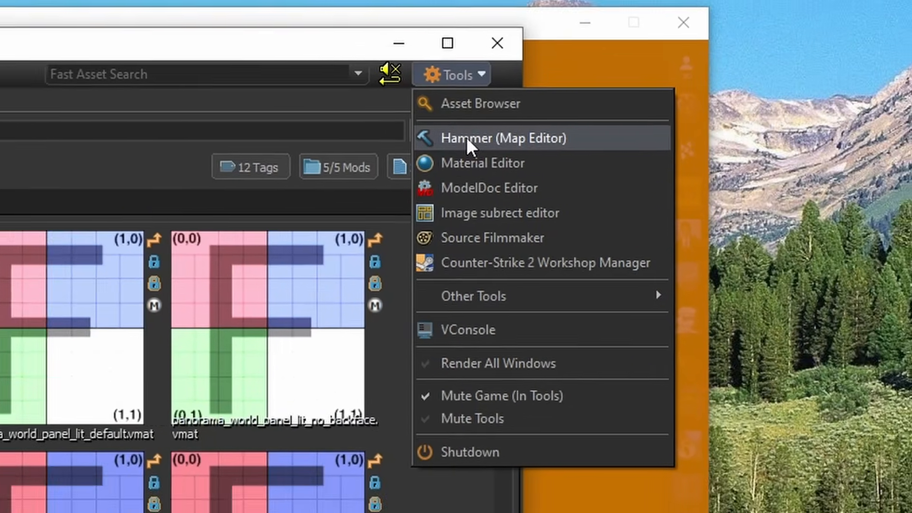
left_click(436, 140)
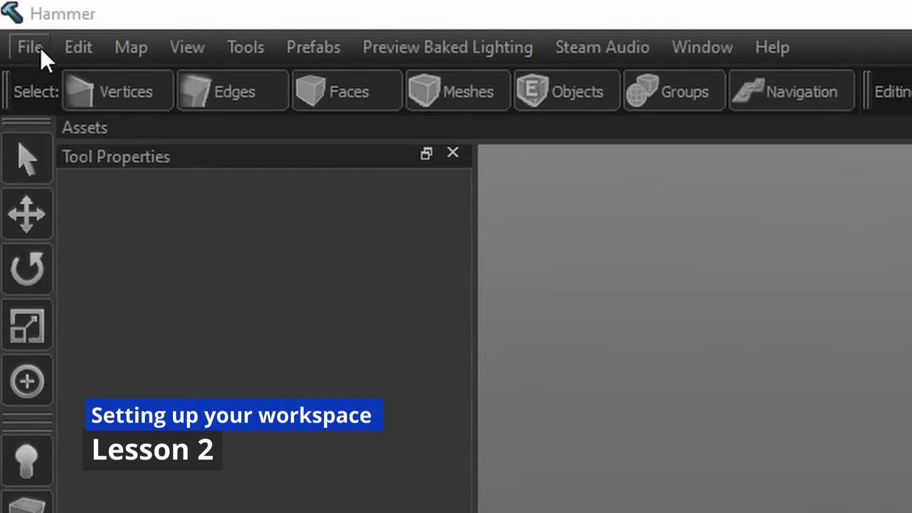
left_click(12, 17)
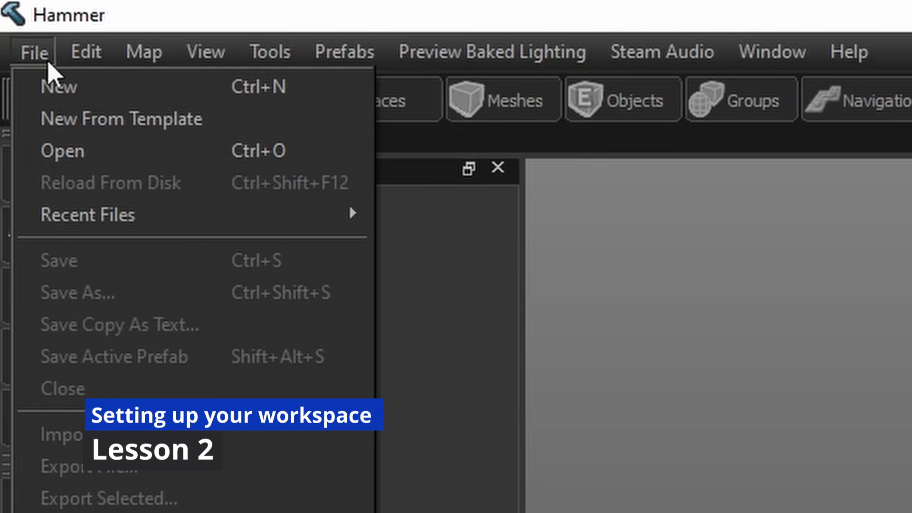
left_click(69, 88)
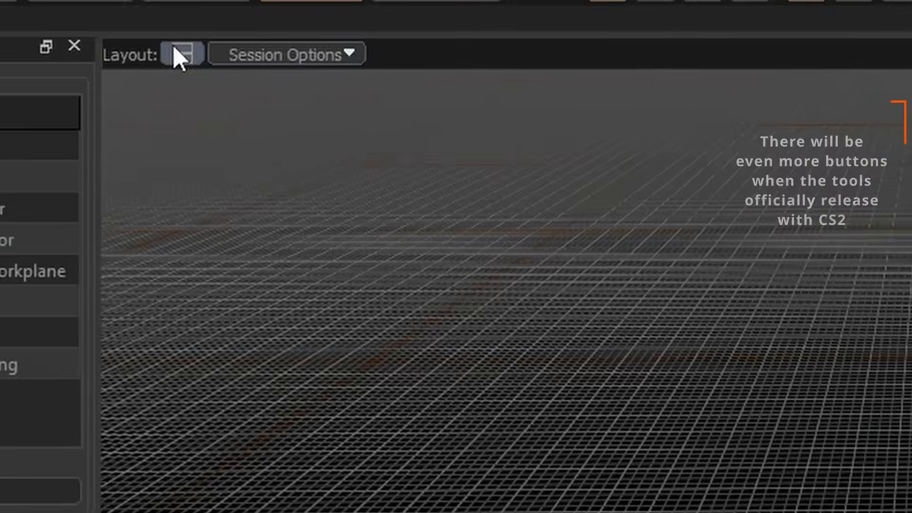
Try the Two-View Horizontal and Two-View Vertical viewport layouts
left_click(189, 55)
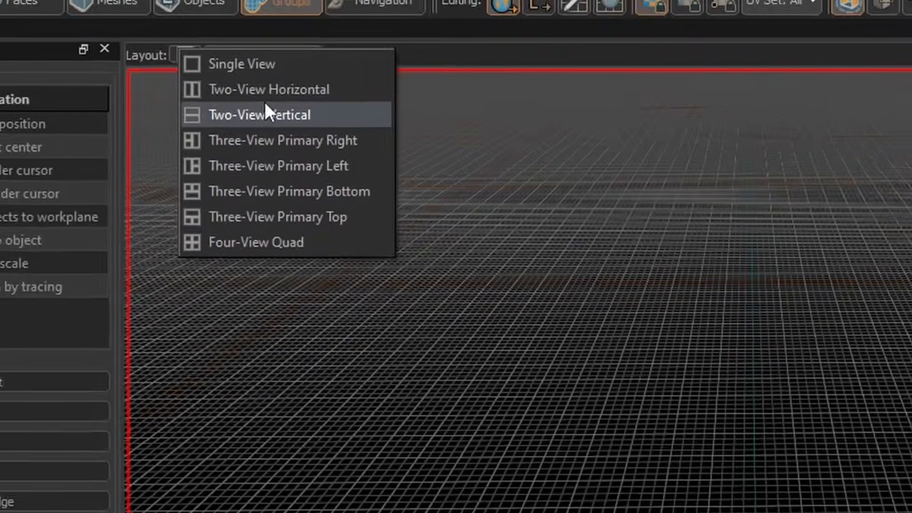
left_click(266, 90)
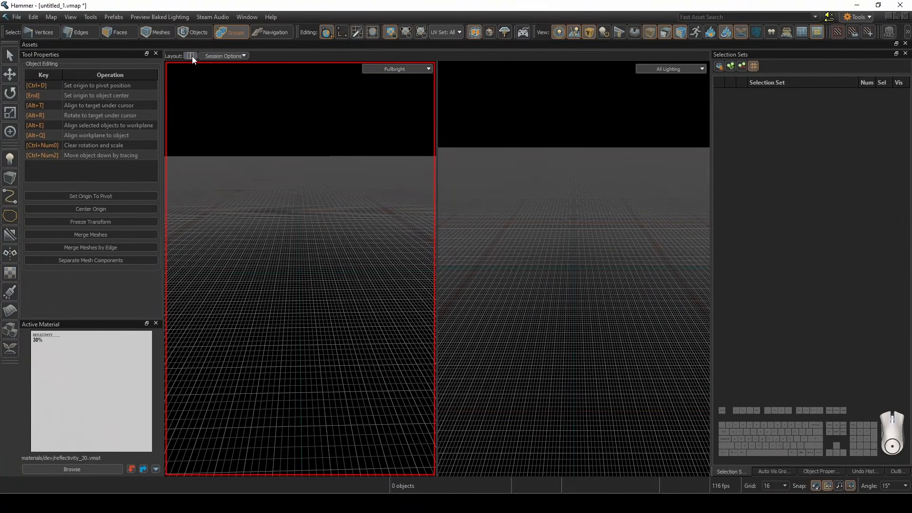
left_click(191, 56)
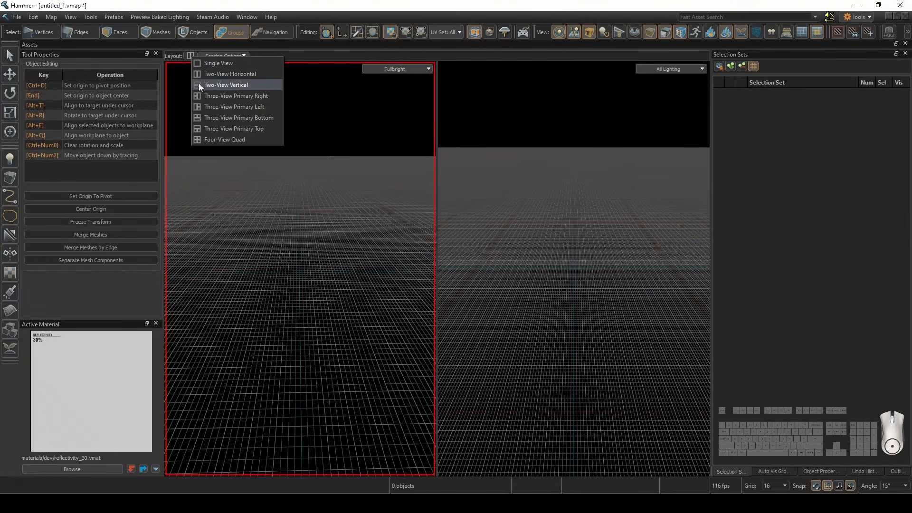
left_click(200, 86)
Apply the Four-View Quad layout and set three viewports to 2D Top, Front and Side, keeping the fourth in 3D
left_click(191, 56)
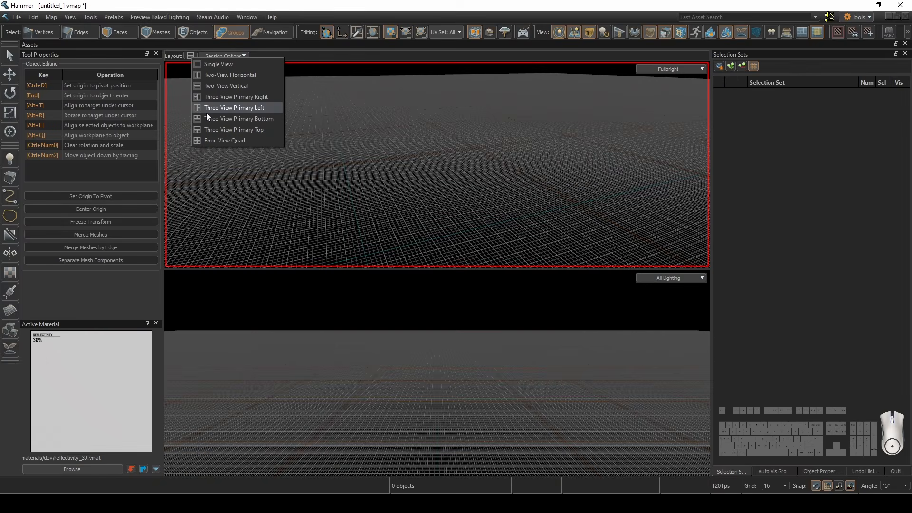
left_click(206, 139)
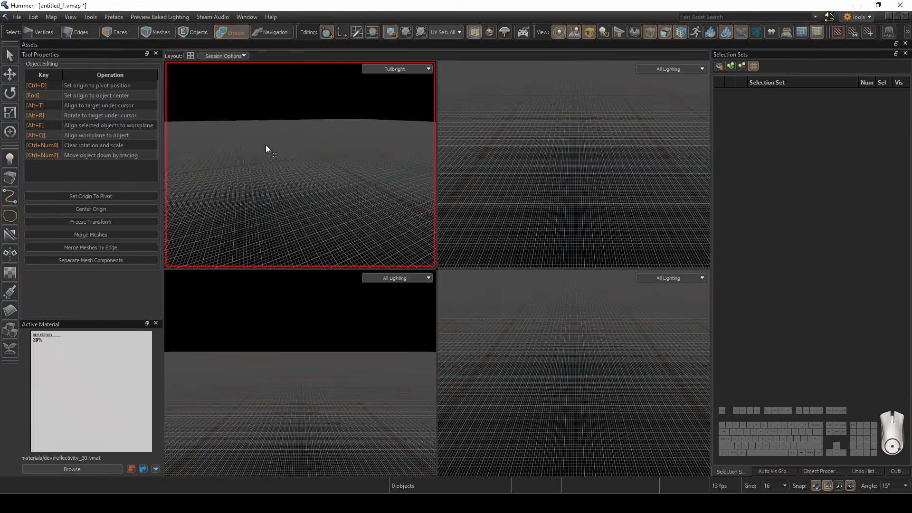
left_click(367, 69)
left_click(378, 80)
left_click(411, 276)
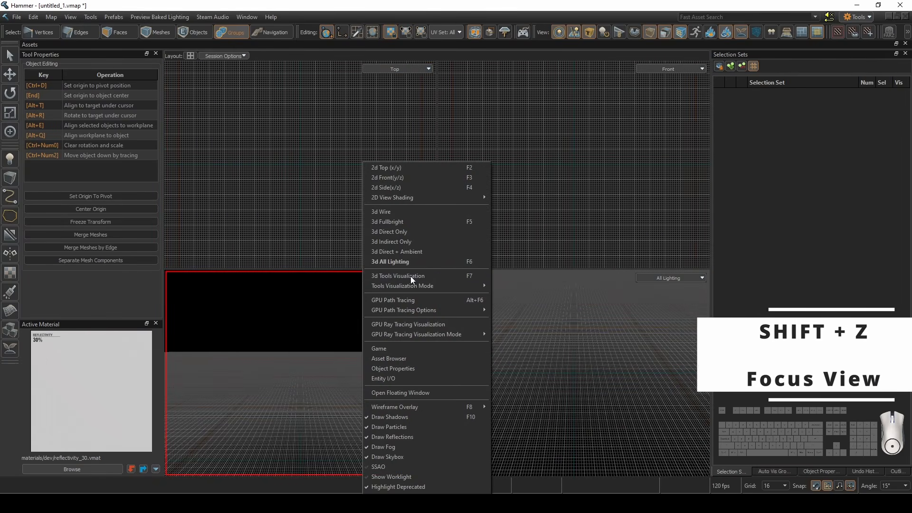
left_click(418, 187)
Toggle the focus view between the four viewports and a single one, ending with the 3D view maximized
key("shift+z")
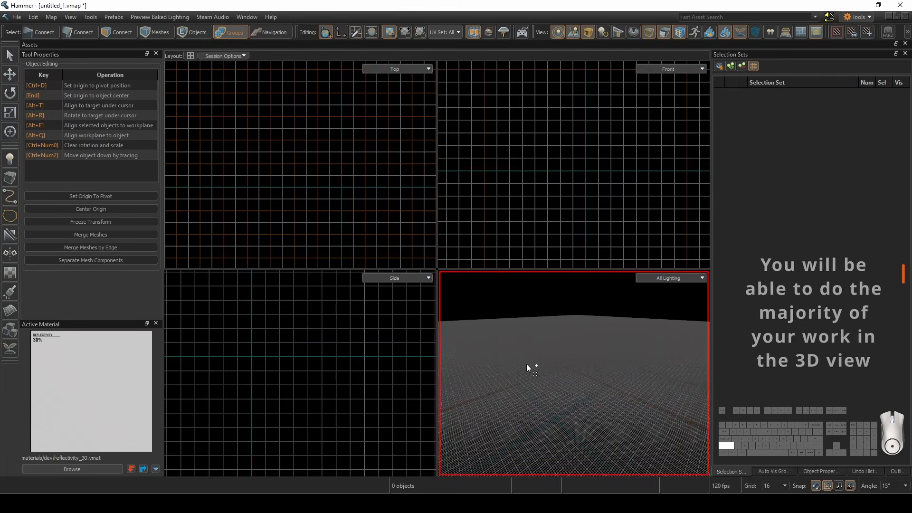
key("shift+z")
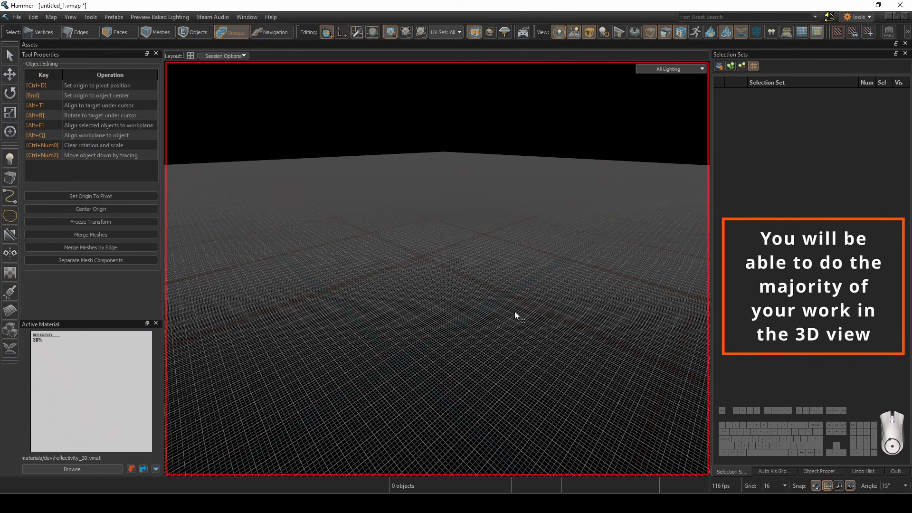
key("shift+z")
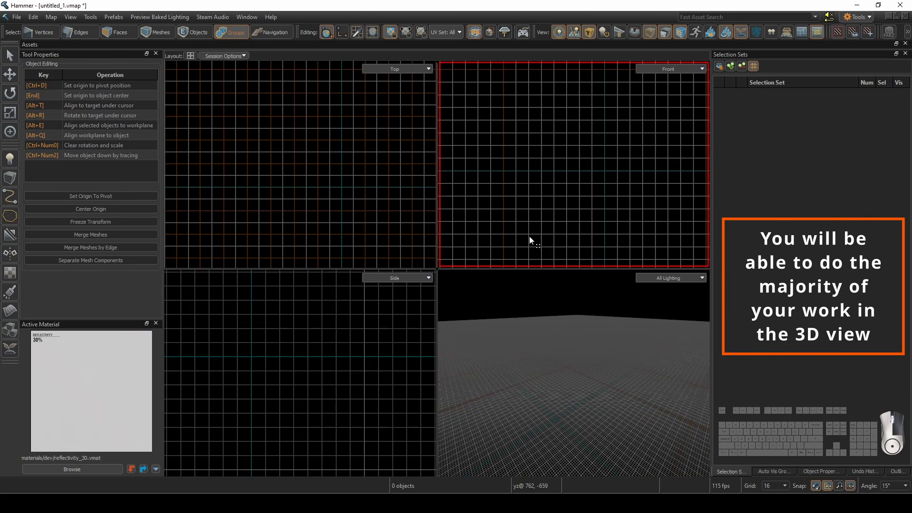
key("shift+z")
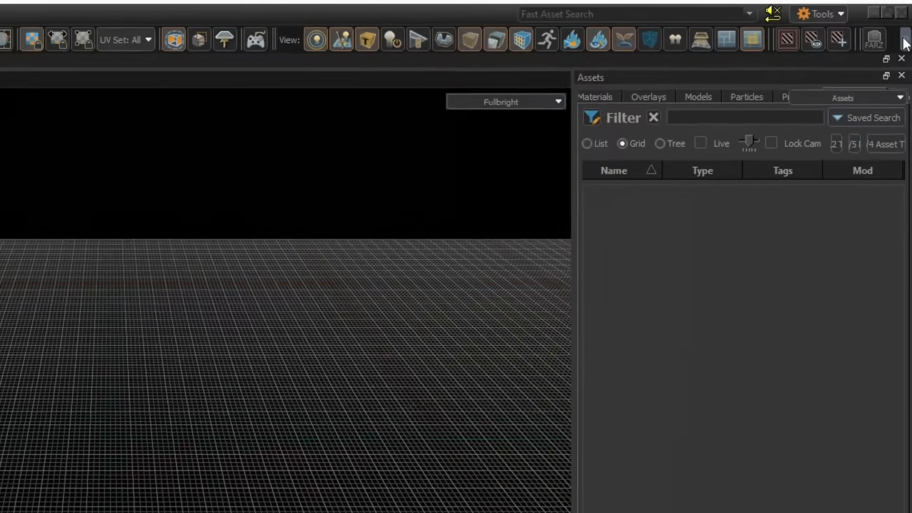
Show the hidden view tools and inspect the Tonemapping Scale options
left_click(907, 33)
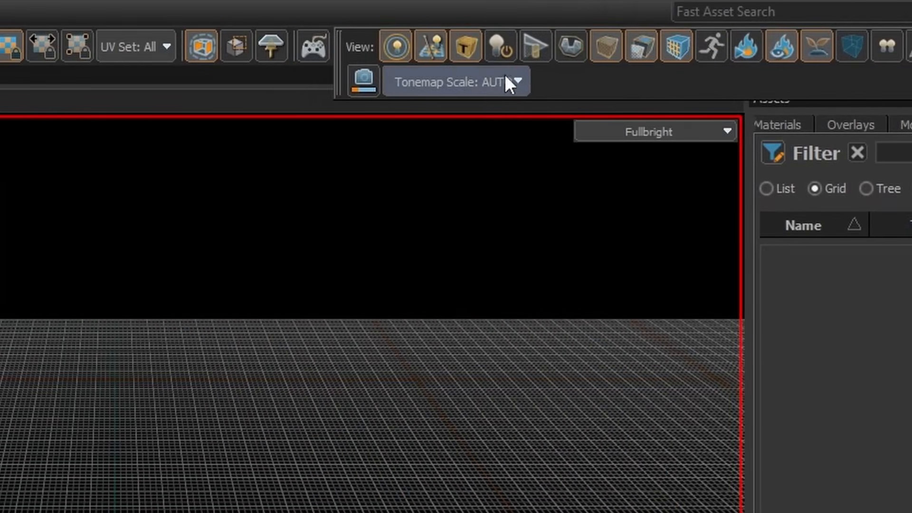
left_click(508, 84)
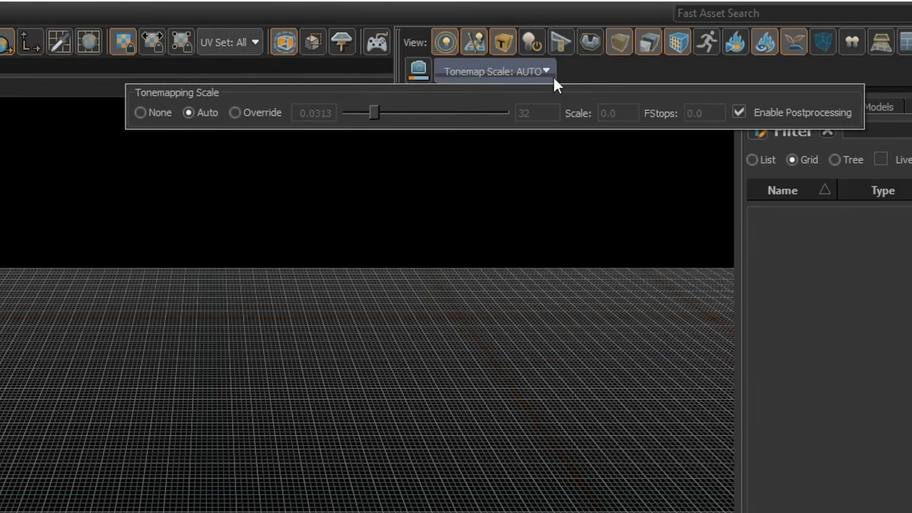
left_click(518, 82)
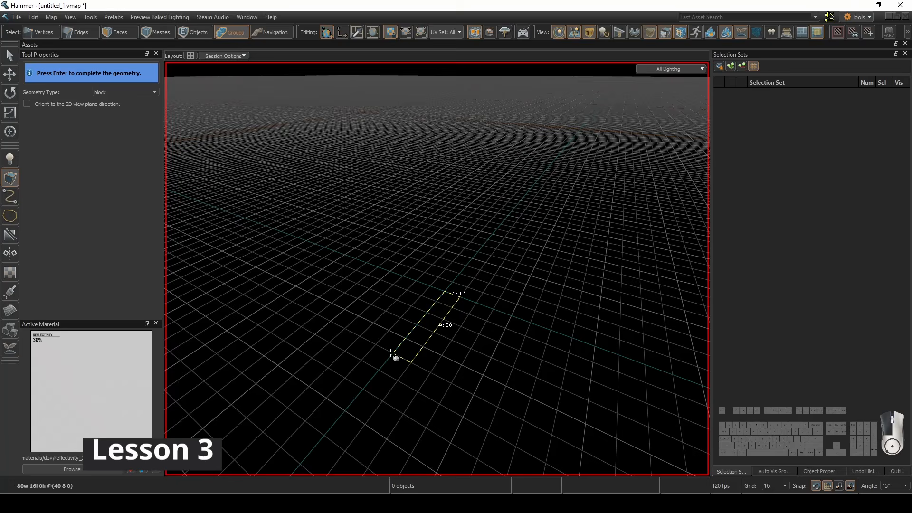
Create an upright wall block 128 wide, 16 long and 128 units high on the grid
left_click_drag(391, 354, 352, 410)
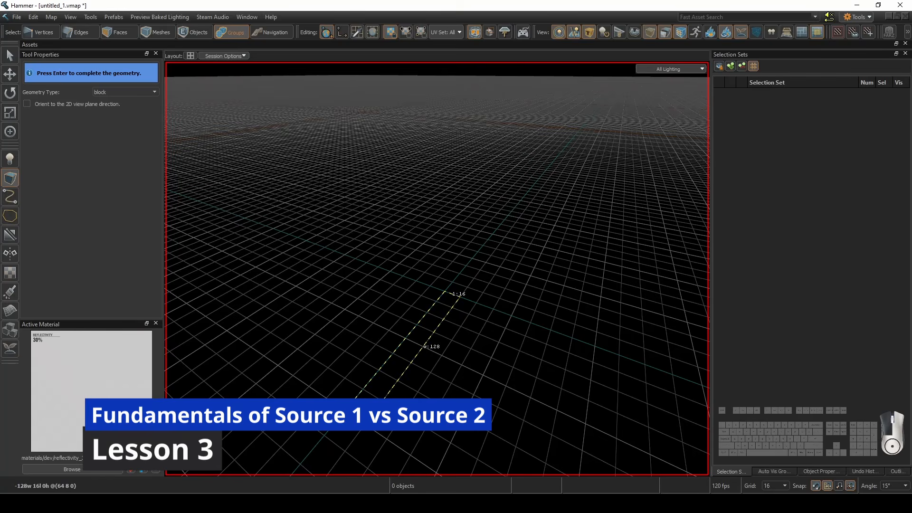
left_click_drag(414, 328, 415, 224)
key("Return")
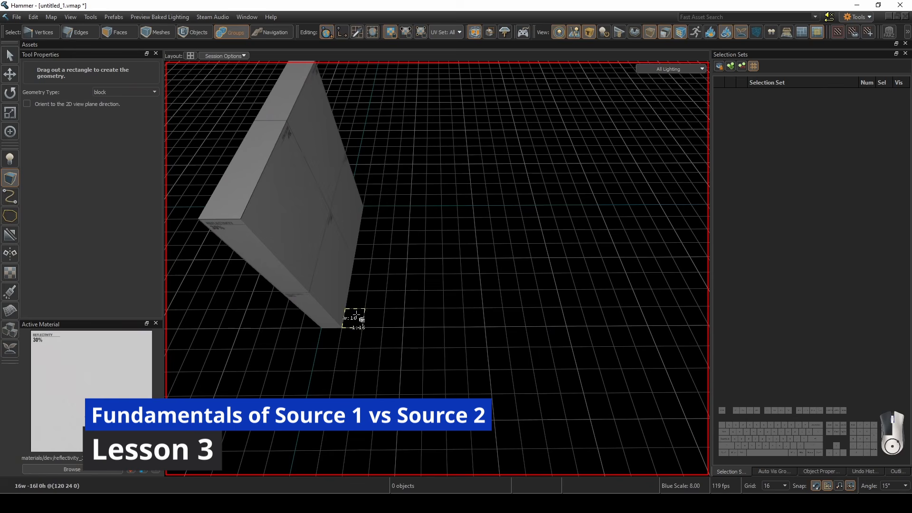
Create a 128 × 128 × 16 unit floor block against the wall and duplicate it upward as a ceiling
left_click_drag(495, 203, 494, 204)
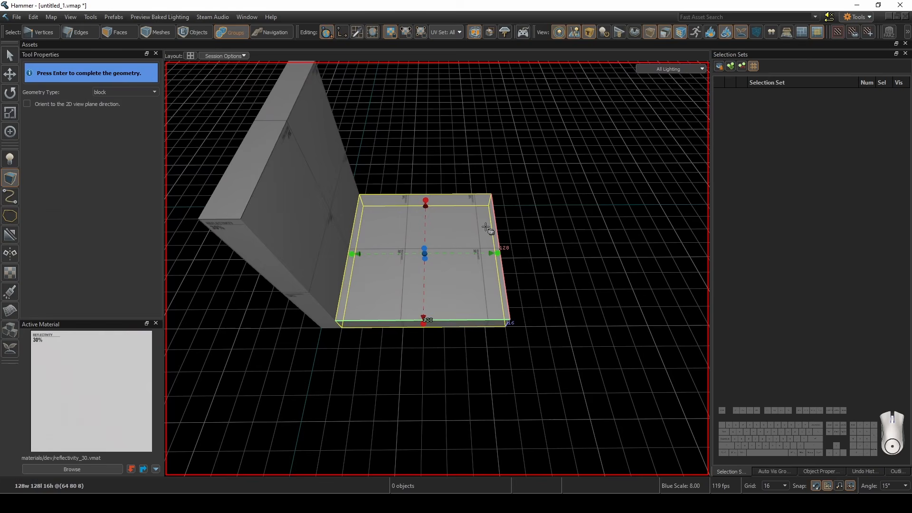
left_click_drag(427, 332, 421, 229, "shift")
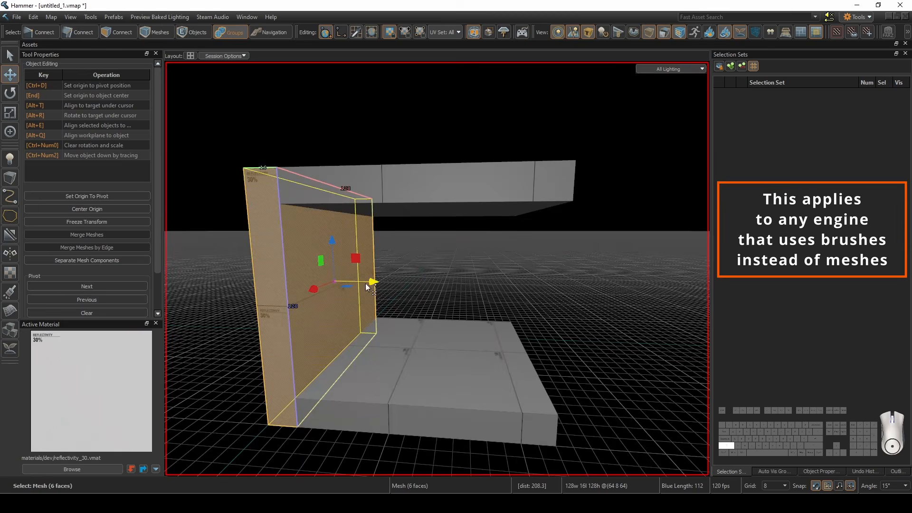
Duplicate the side wall to the opposite side of the floor and close one open end with a 16 × 160 × 128 unit block
left_click_drag(366, 283, 552, 281, "shift")
key("shift+b")
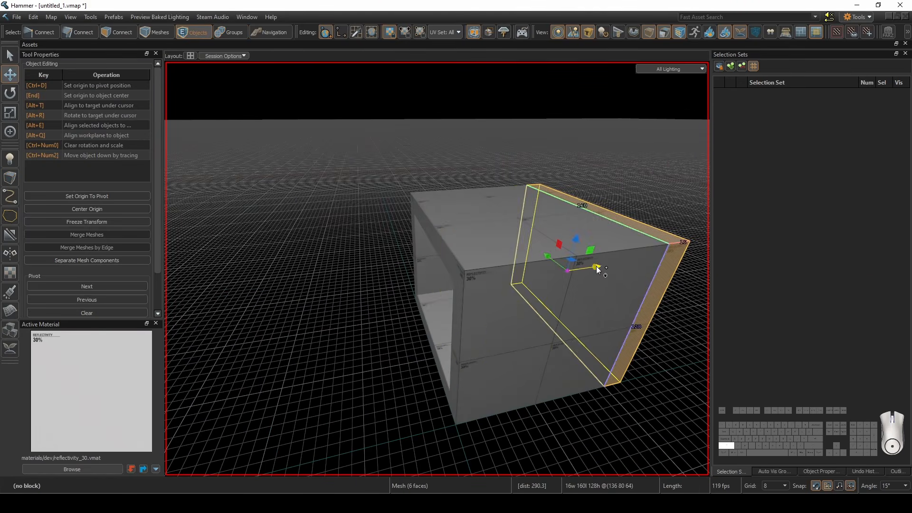
Duplicate the end wall to the opposite open end of the room to enclose it
left_click_drag(597, 266, 418, 284, "shift")
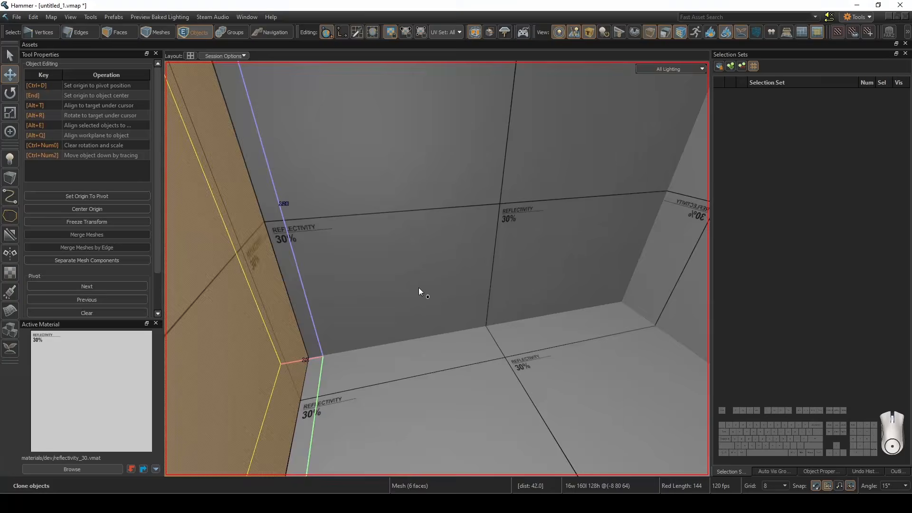
right_click_drag(420, 291, 436, 268)
key("Escape")
Select the room's outward-facing faces and apply the toolsnodraw material to them
key("a")
key("a")
key("w")
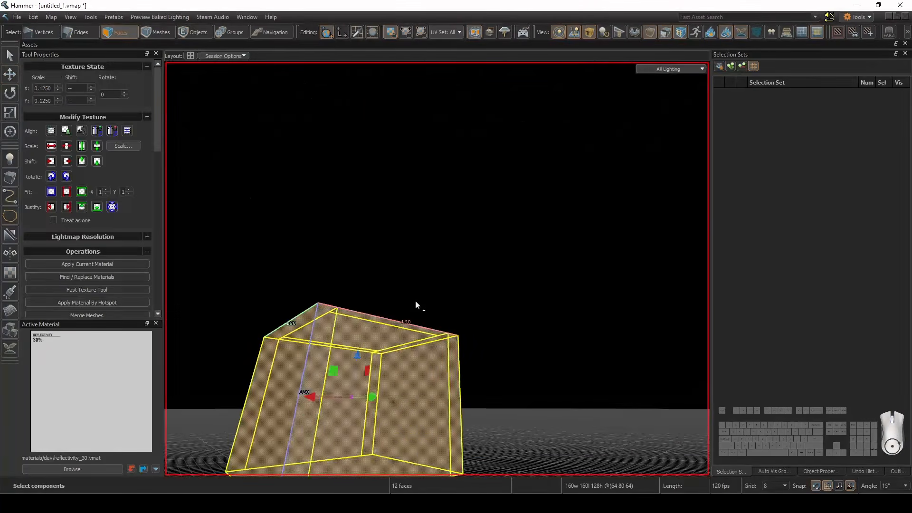
right_click_drag(416, 301, 416, 302)
left_click_drag(527, 271, 416, 271, "shift")
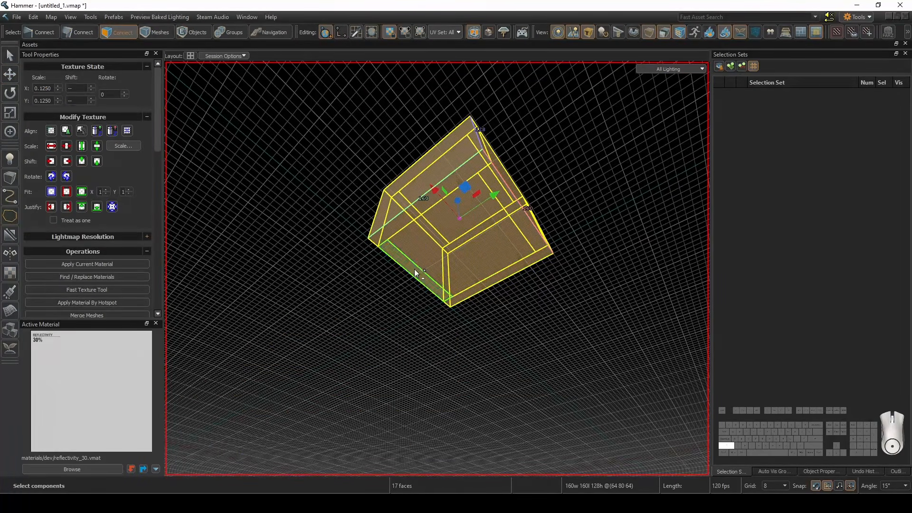
left_click(95, 469)
left_click(298, 96)
type("nodraw")
double_click(251, 203)
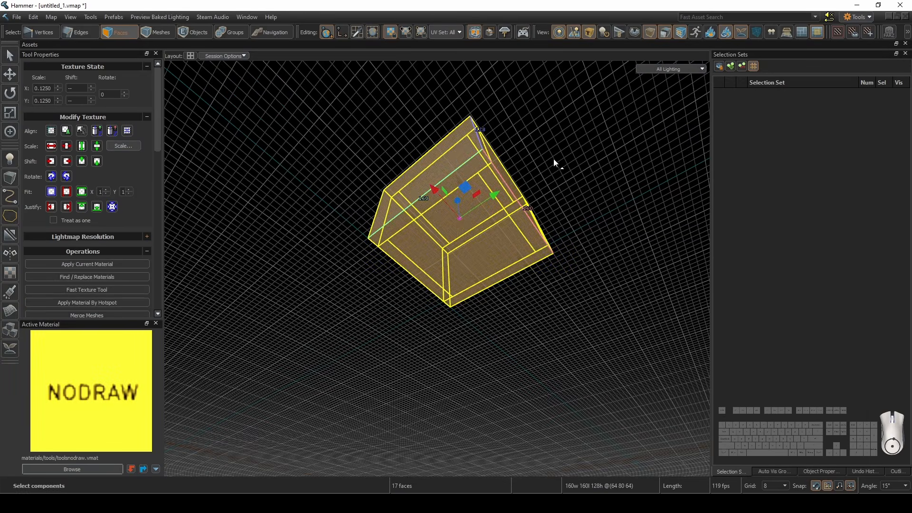
key("shift+t")
key("Escape")
Return to object selection and pick up the reflectivity_30 material from inside the room as the active material
right_click_drag(554, 158, 457, 263)
key("w")
key("5")
key("s")
key("w")
key("s")
key("a")
key("w")
right_click(474, 190, "shift")
key("s")
key("d")
Set the grid to 128 and create an inward-facing block of 128 × 128 × 128 units beside the nodraw room
key("shift+b")
key("bracketright")
key("bracketright")
key("bracketright")
key("bracketright")
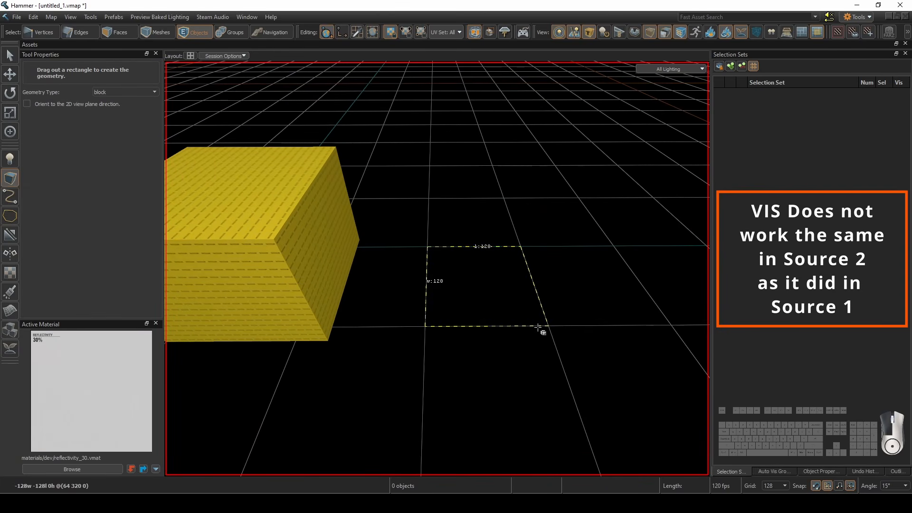
left_click_drag(539, 327, 539, 327)
key("Return")
right_click_drag(494, 285, 506, 256)
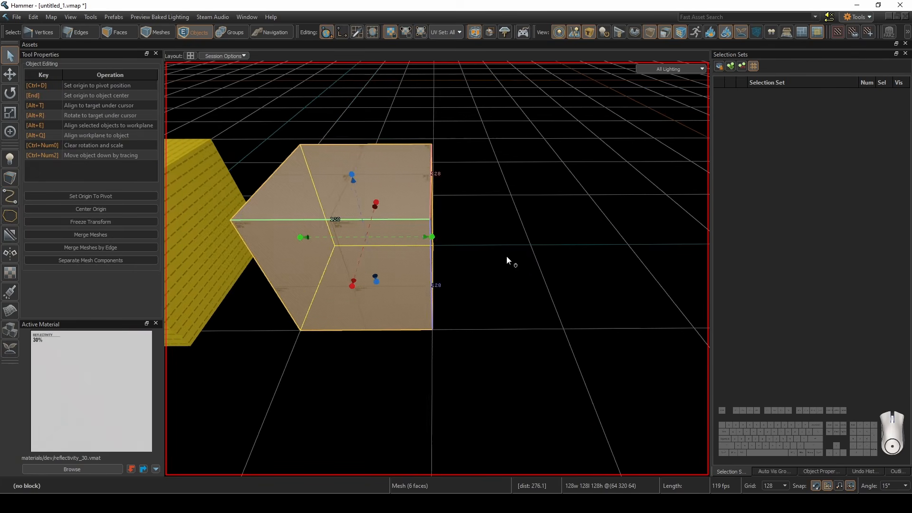
key("d")
key("a")
left_click(514, 263)
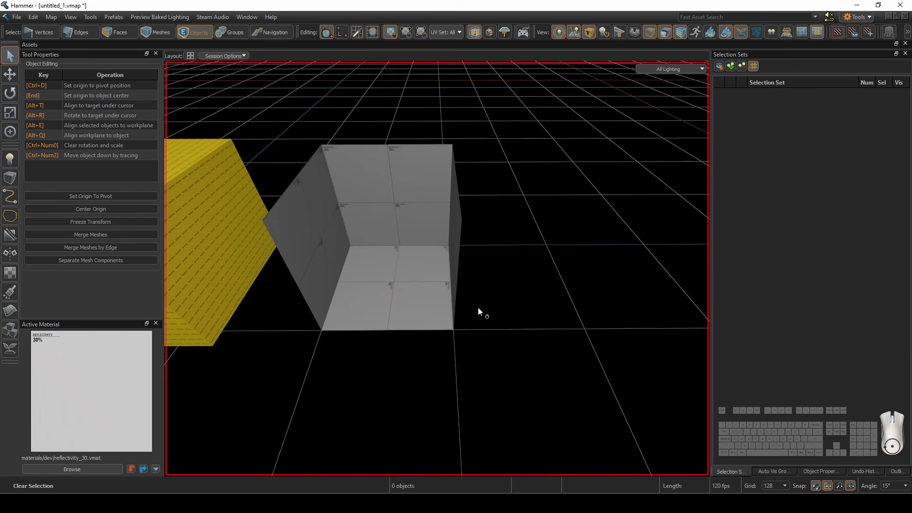
Select all faces of the multi-block room, then of the single-block room, to compare their face counts
right_click_drag(478, 308, 437, 268)
key("a")
key("w")
key("w")
key("s")
key("w")
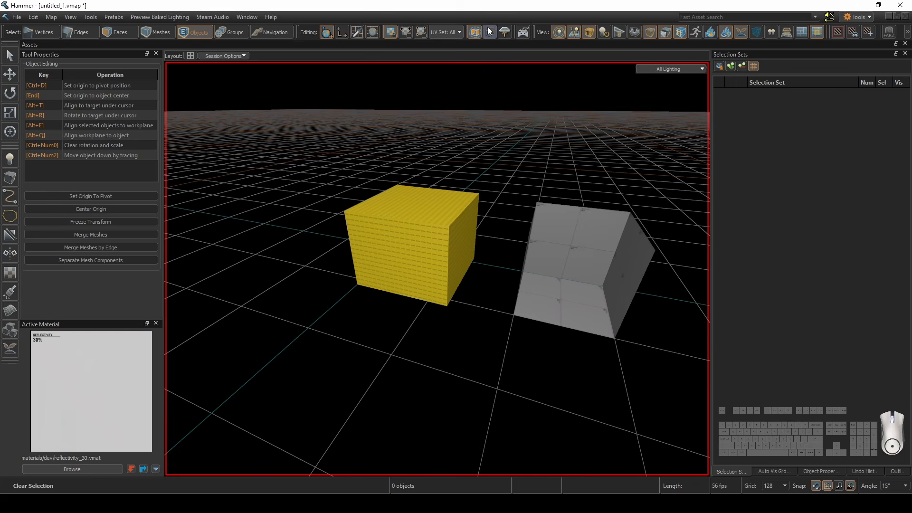
left_click(410, 284)
key("shift+3")
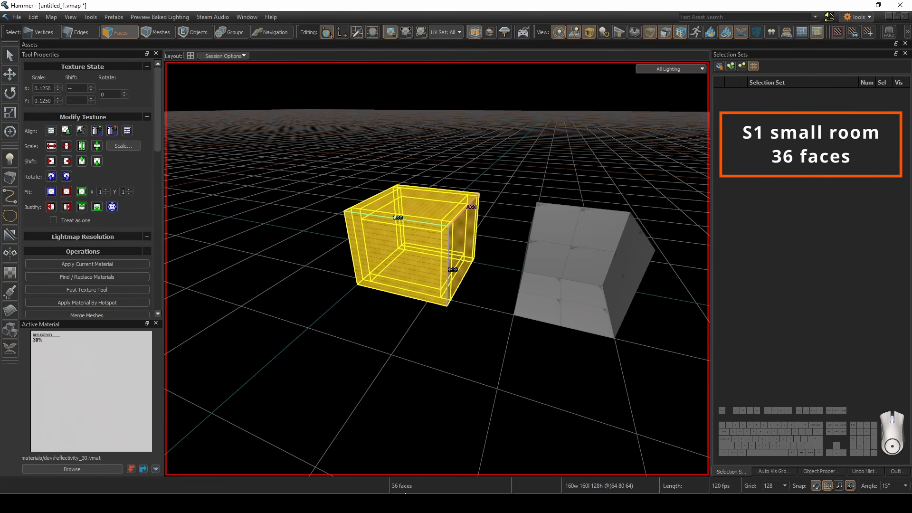
double_click(565, 312)
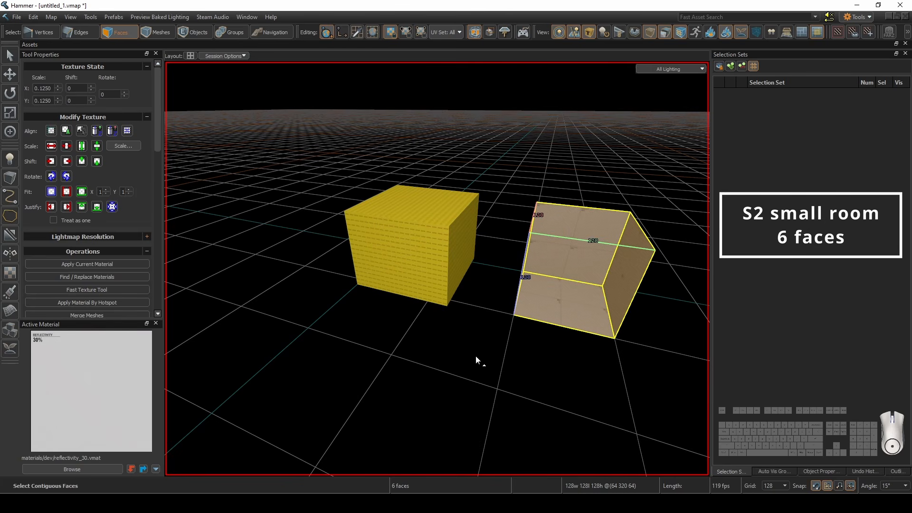
key("5")
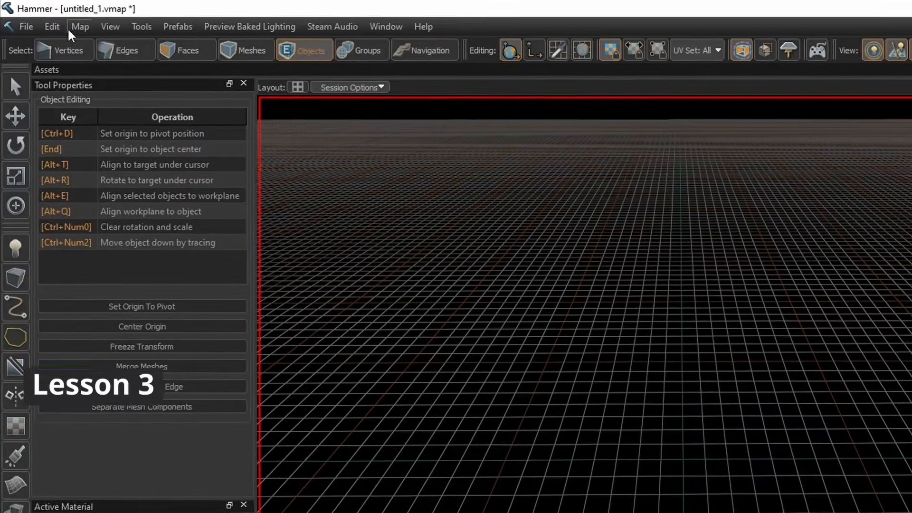
Save the map as testmap01 in the academy addon's maps folder
left_click(27, 27)
left_click(53, 144)
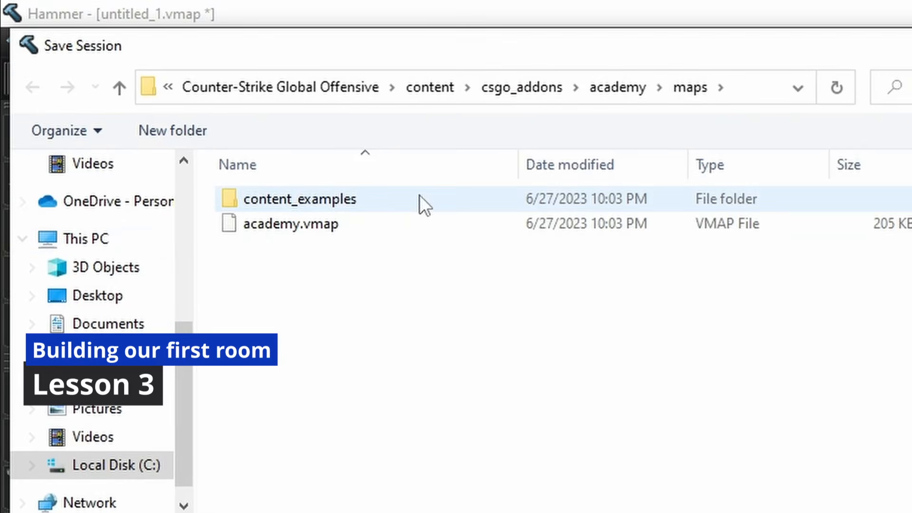
type("testmp")
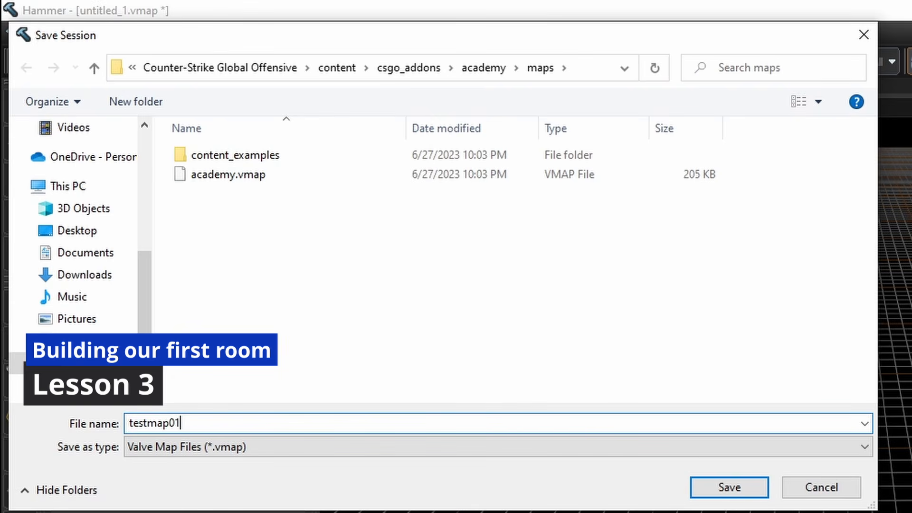
type("01")
key("Return")
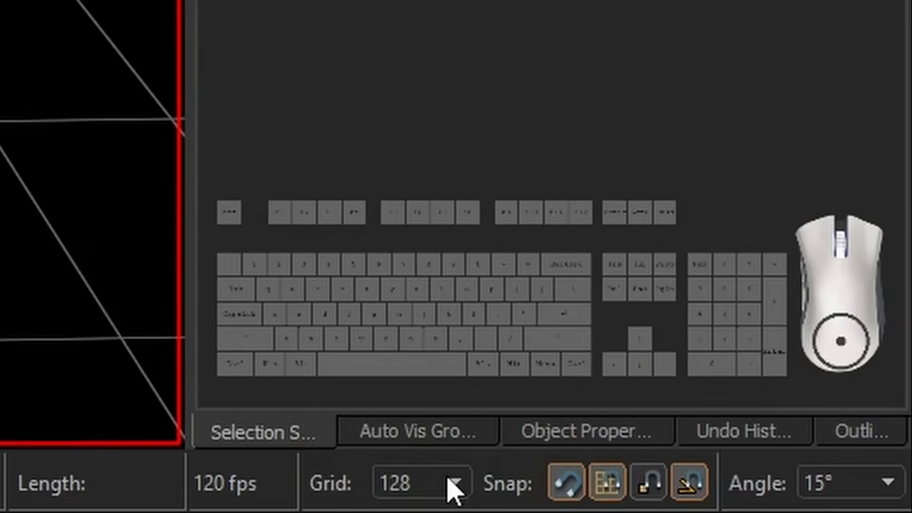
Set the grid to 256 and create a block 512 wide, 512 long and 256 units high, centred on the origin
left_click(451, 483)
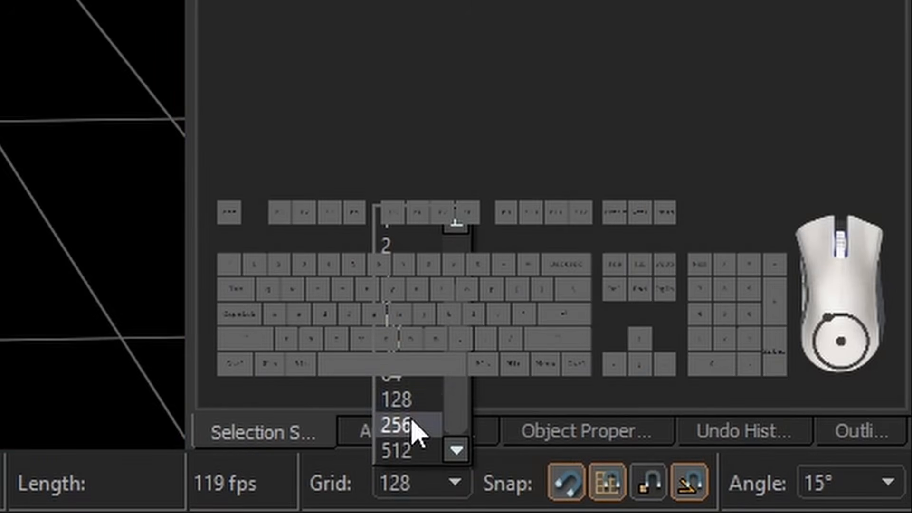
left_click(407, 430)
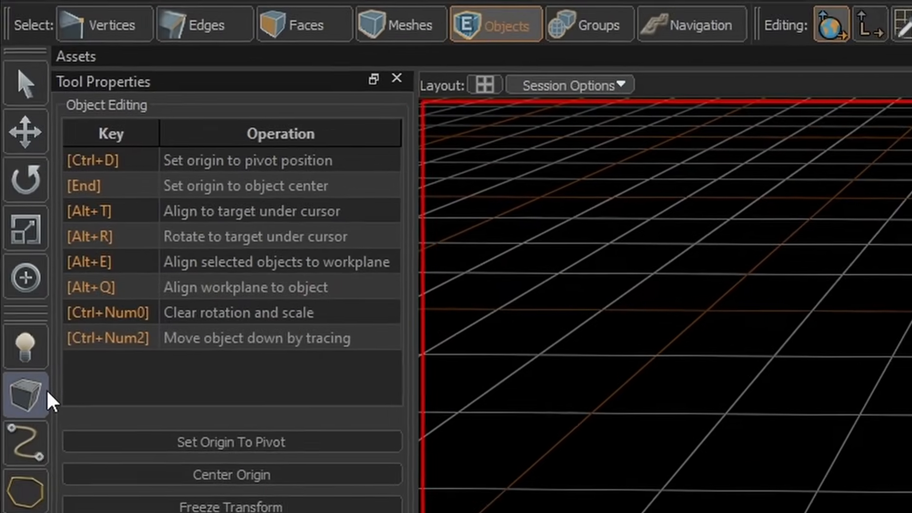
left_click(46, 389)
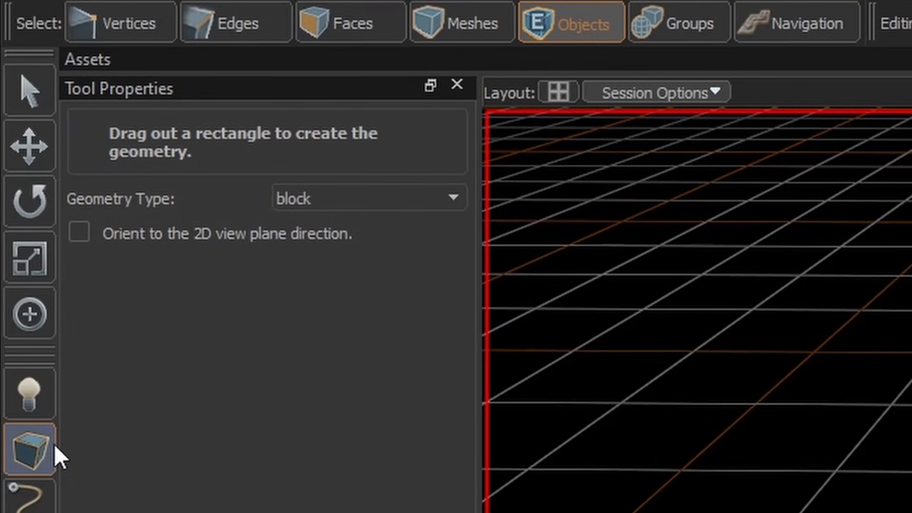
left_click(344, 200)
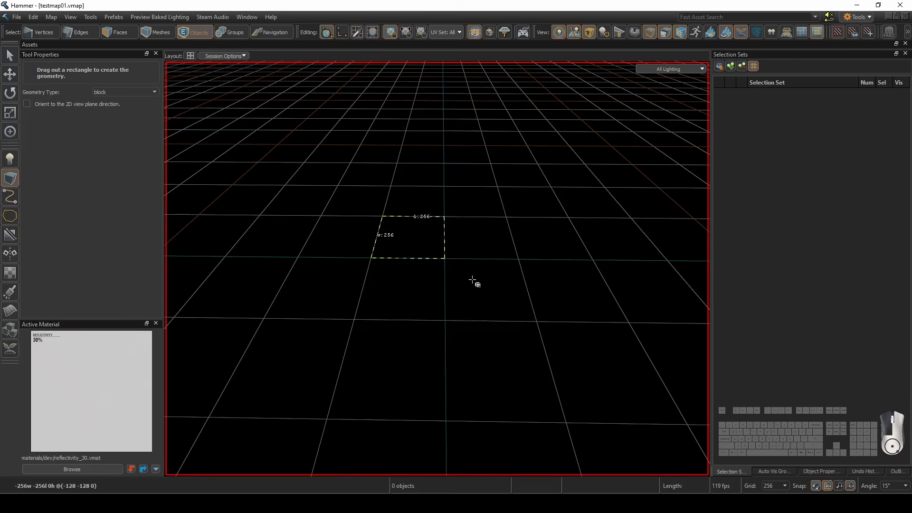
left_click_drag(536, 315, 534, 316)
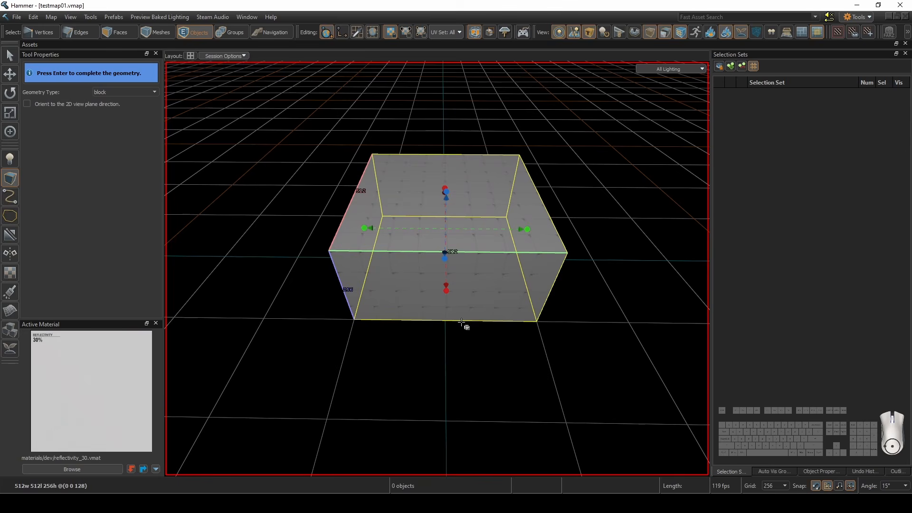
key("shift+s")
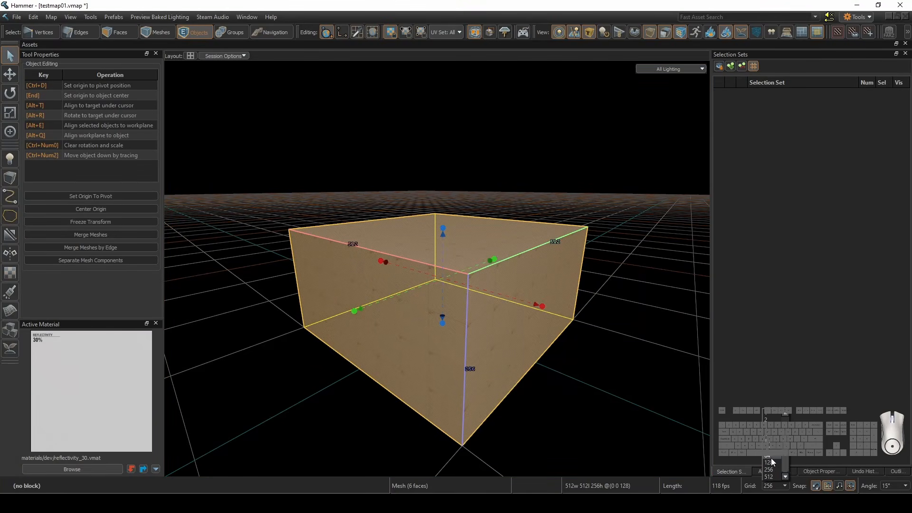
Set the grid to 64, lower the block to 192 units high and flip its normals inward
left_click(771, 457)
left_click_drag(442, 230, 444, 247)
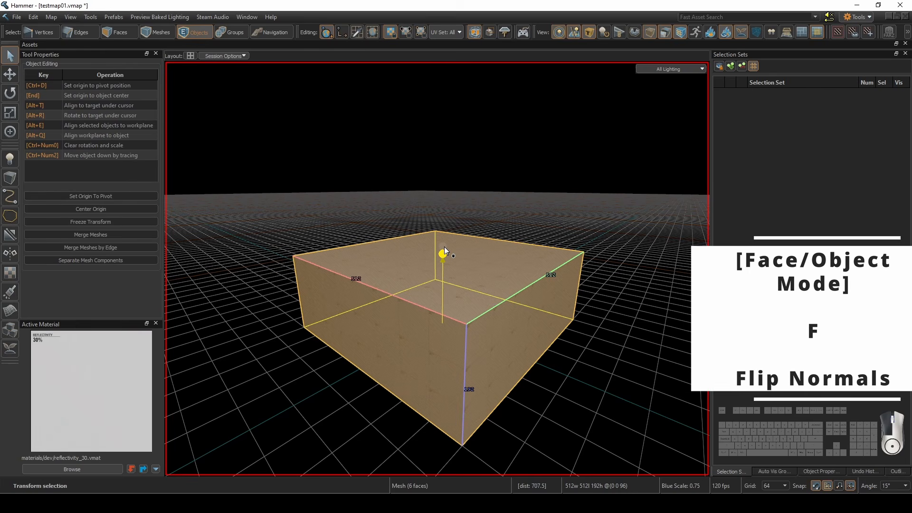
right_click_drag(493, 201, 466, 232)
key("f")
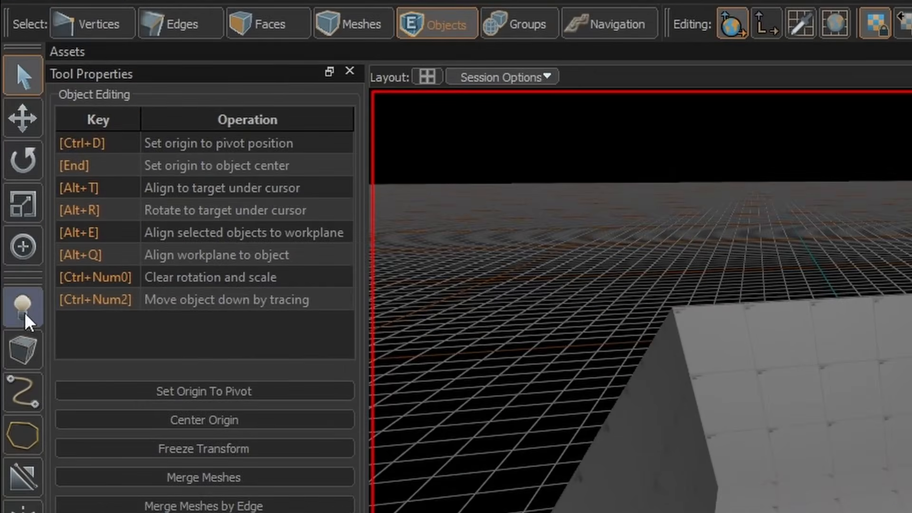
Place an info_player_start entity on the floor near the centre of the room as a scale reference
left_click(13, 190)
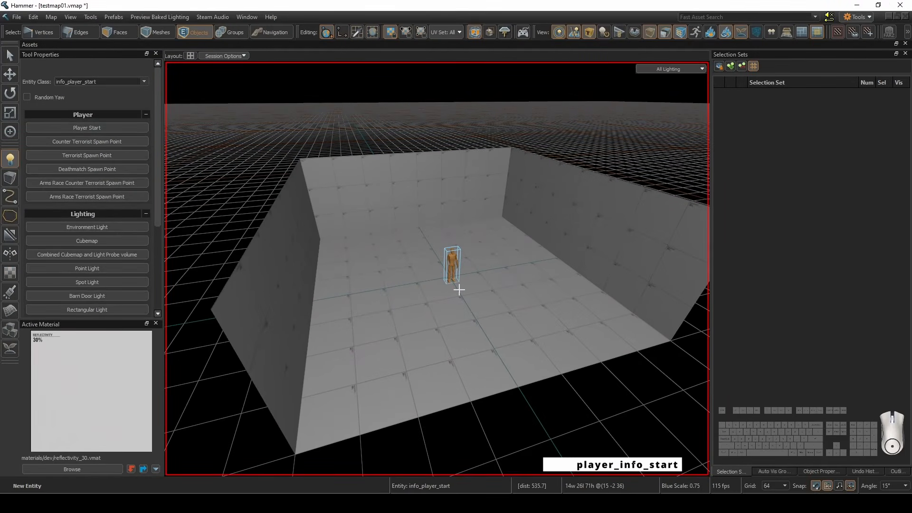
scroll(459, 289, "up", 5)
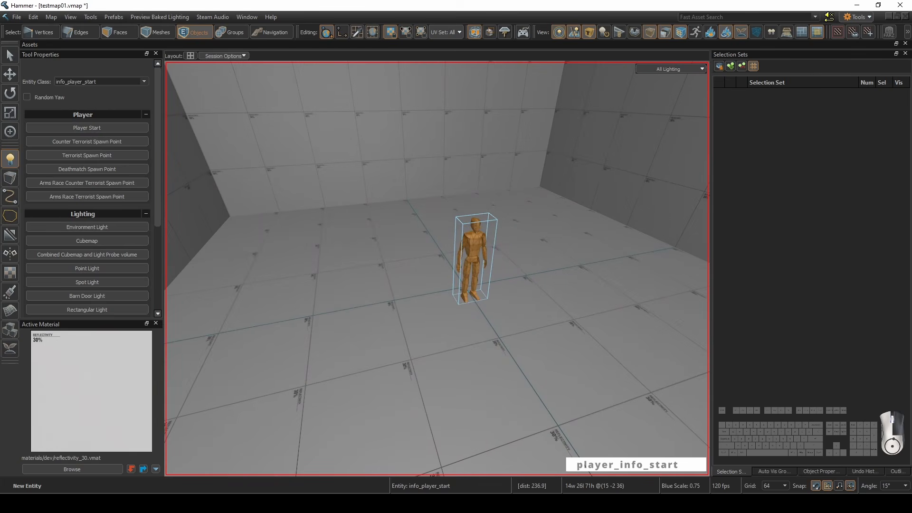
right_click_drag(471, 232, 563, 264)
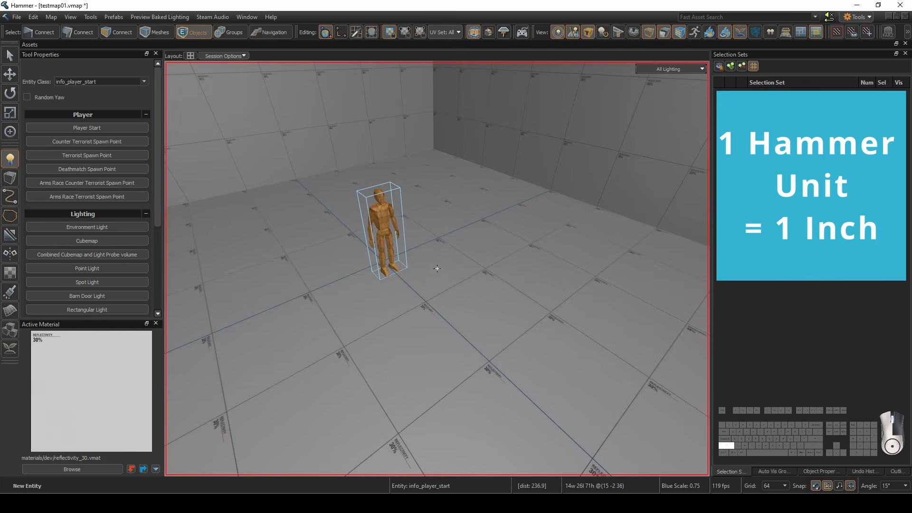
key("shift+s")
right_click_drag(437, 269, 430, 234)
key("w")
key("w")
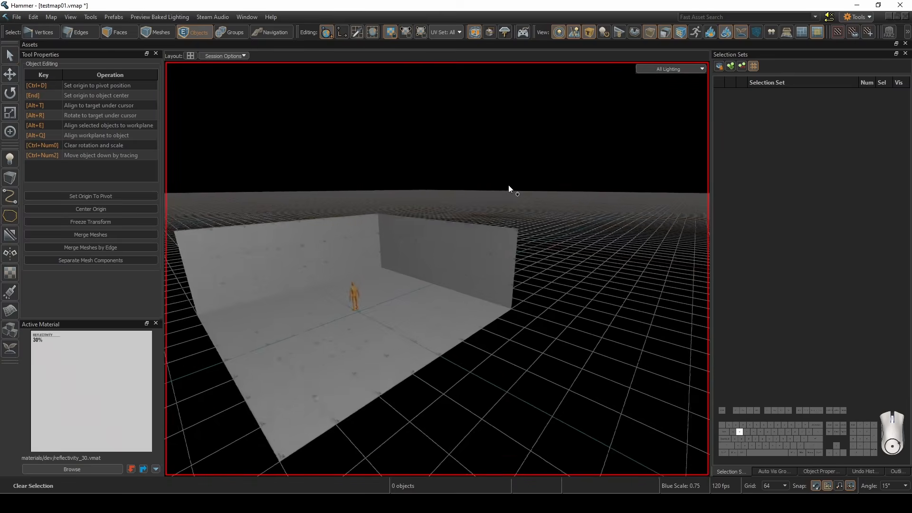
Select the room mesh and convert the selection between its faces, edges, vertices and whole object to compare the selection modes
right_click_drag(509, 184, 437, 269)
key("5")
left_click(450, 235)
key("a")
key("3")
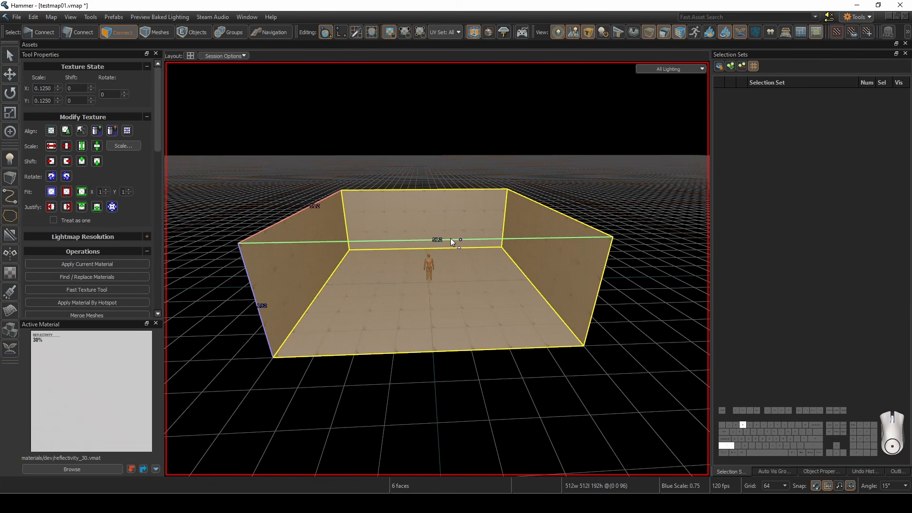
key("2")
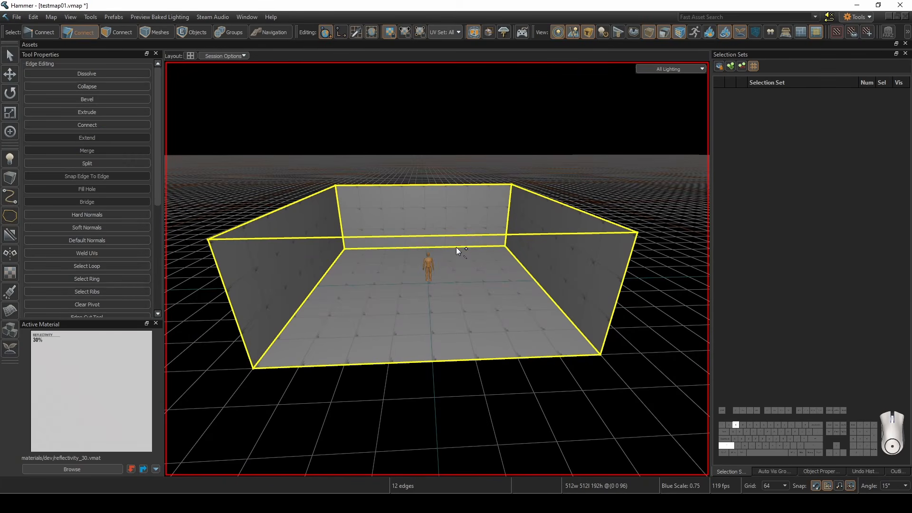
key("1")
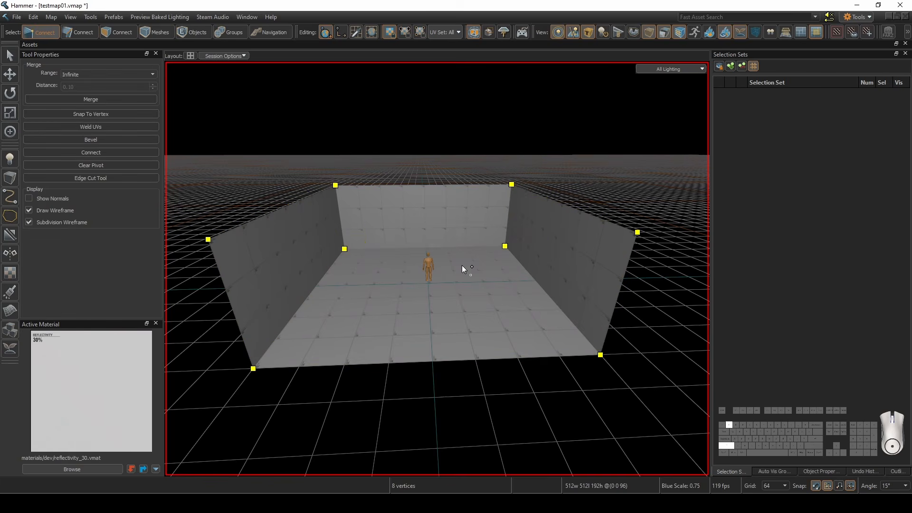
key("5")
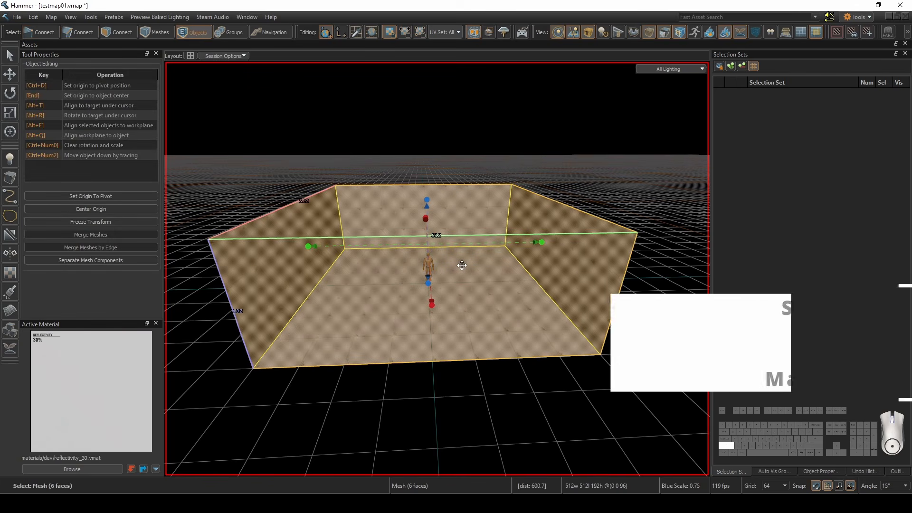
key("3")
key("2")
key("1")
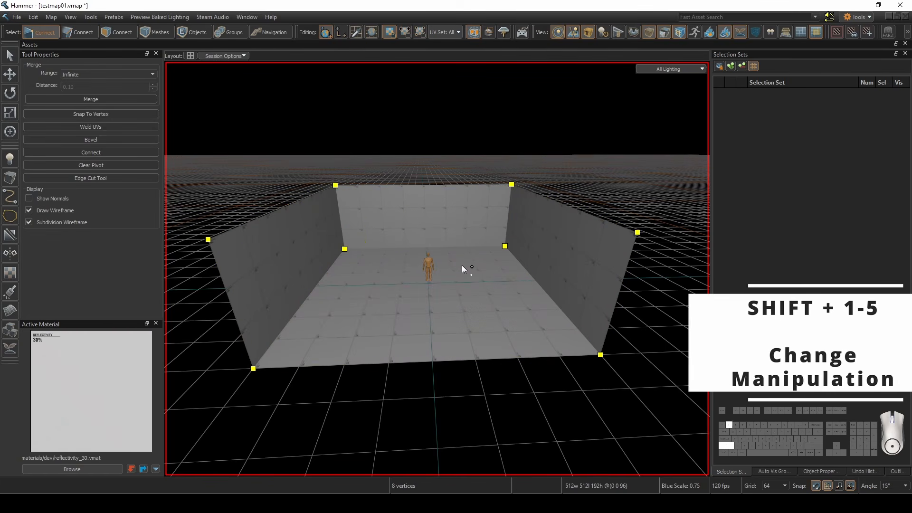
key("4")
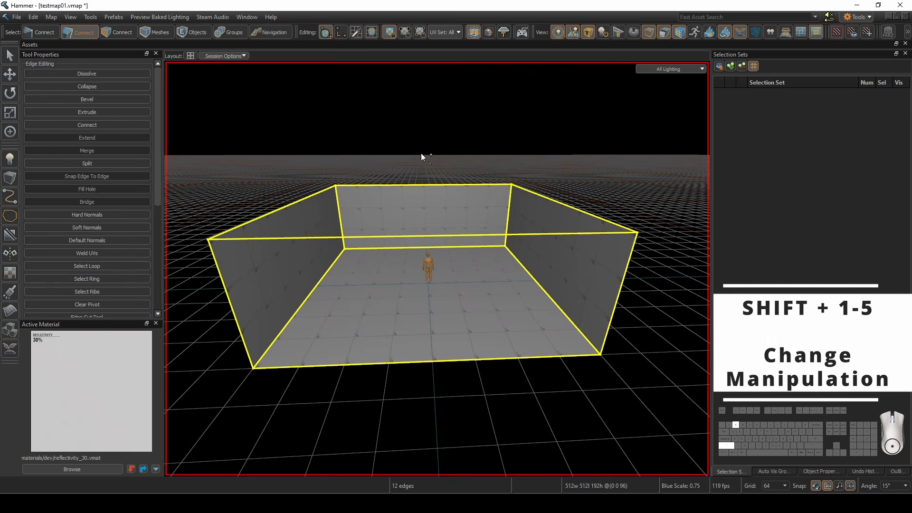
key("3")
key("5")
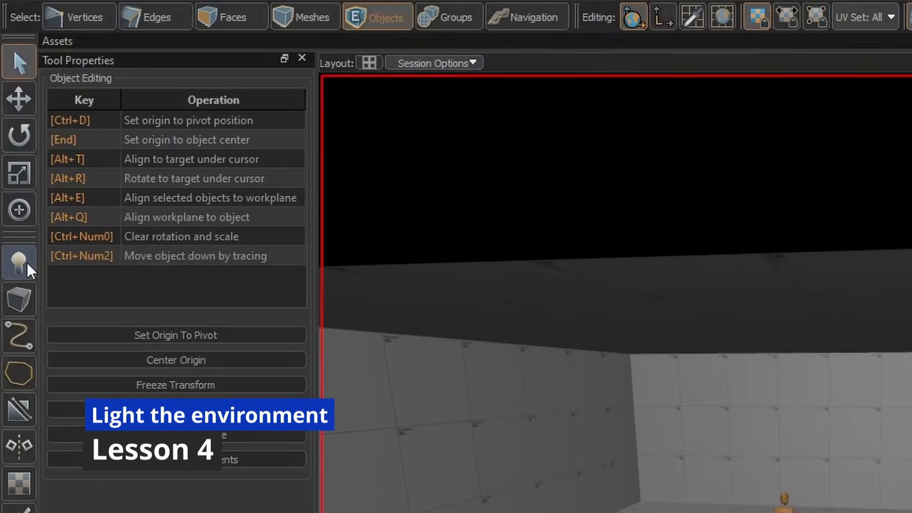
Place a light_environment entity on the room's floor near the player start
left_click(10, 159)
left_click(153, 395)
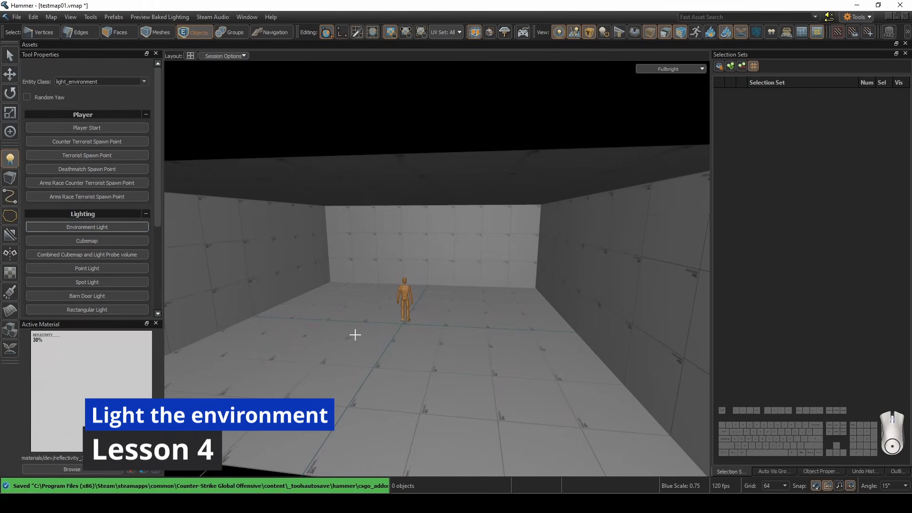
left_click(355, 336)
scroll(379, 332, "up", 1)
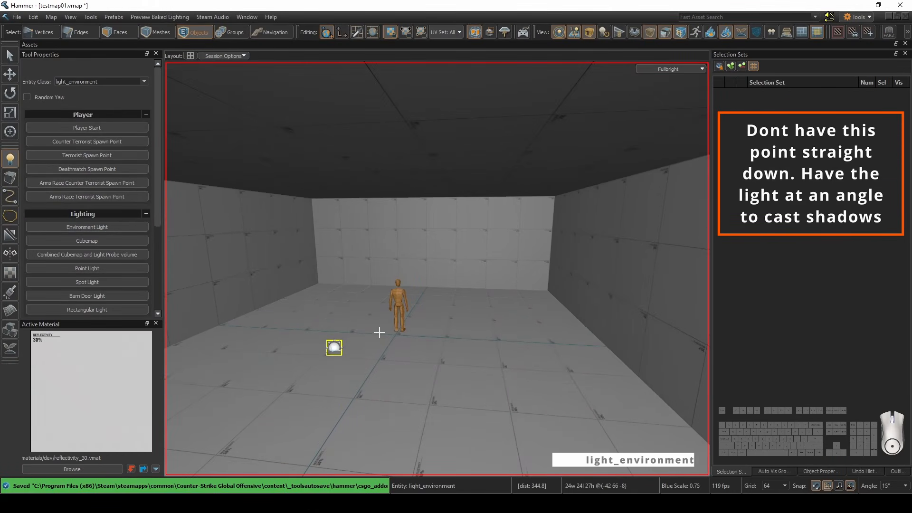
Raise the light_environment entity to hover above the room's floor
key("shift+s")
key("t")
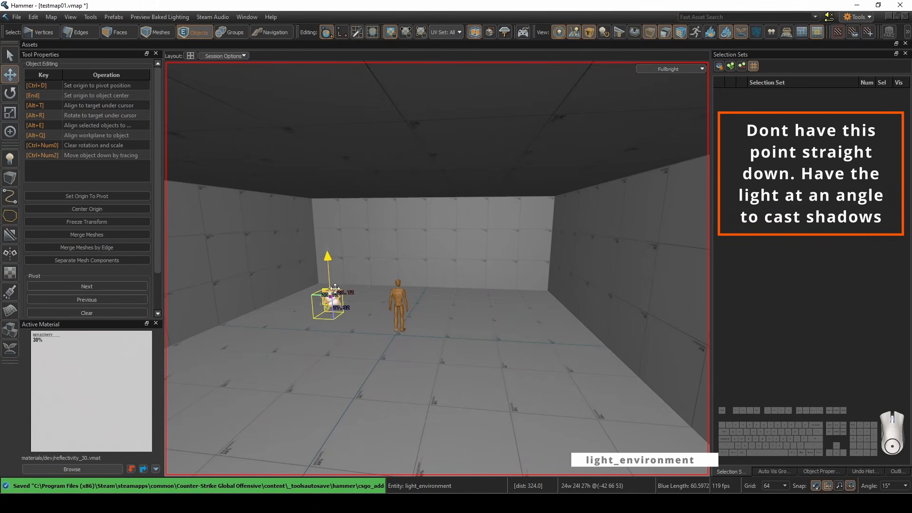
key("w")
key("a")
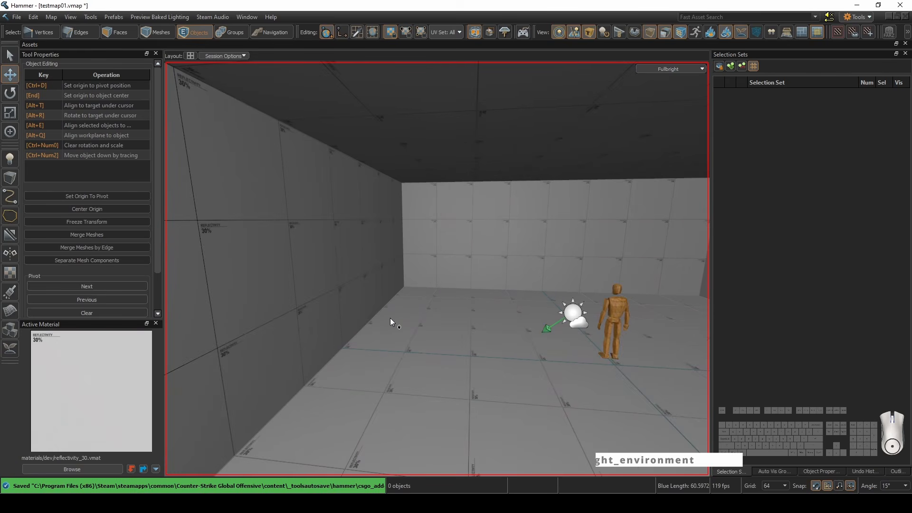
Preview the closed room in the All Lighting and GPU Path Tracing view modes
right_click_drag(393, 322, 437, 268)
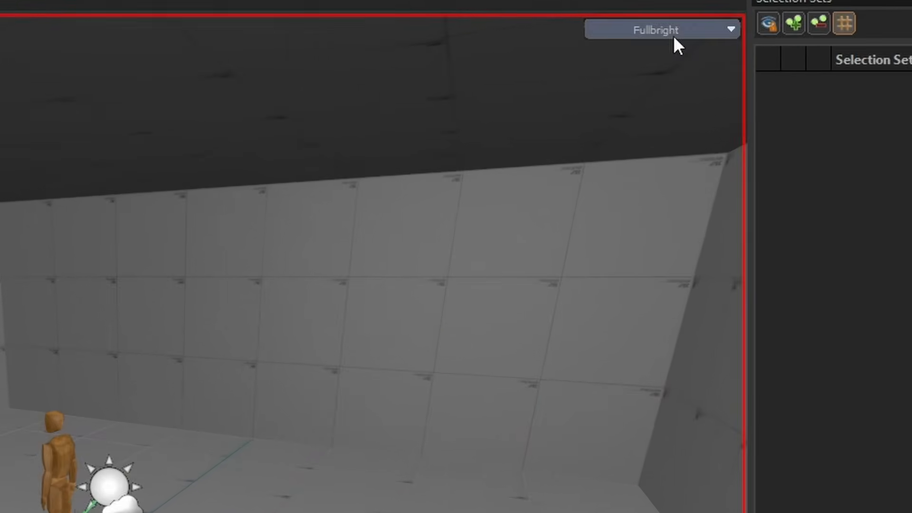
left_click(678, 69)
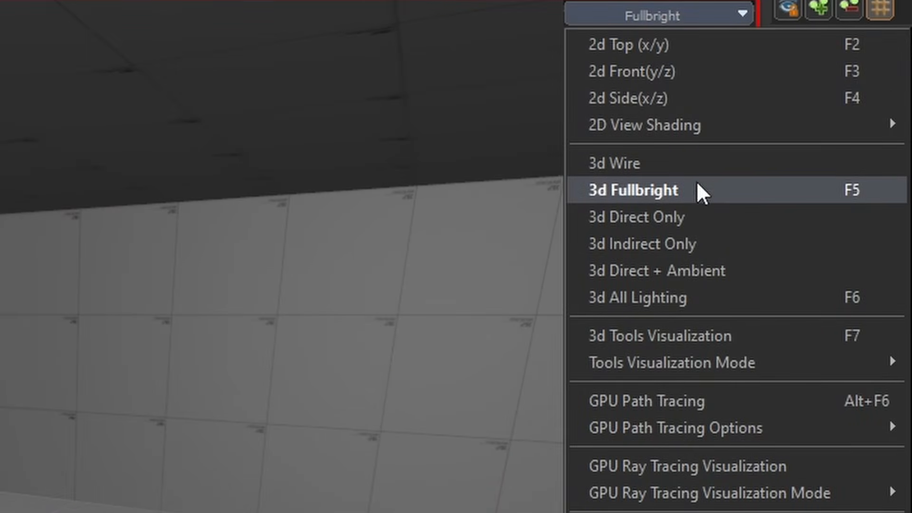
left_click(705, 289)
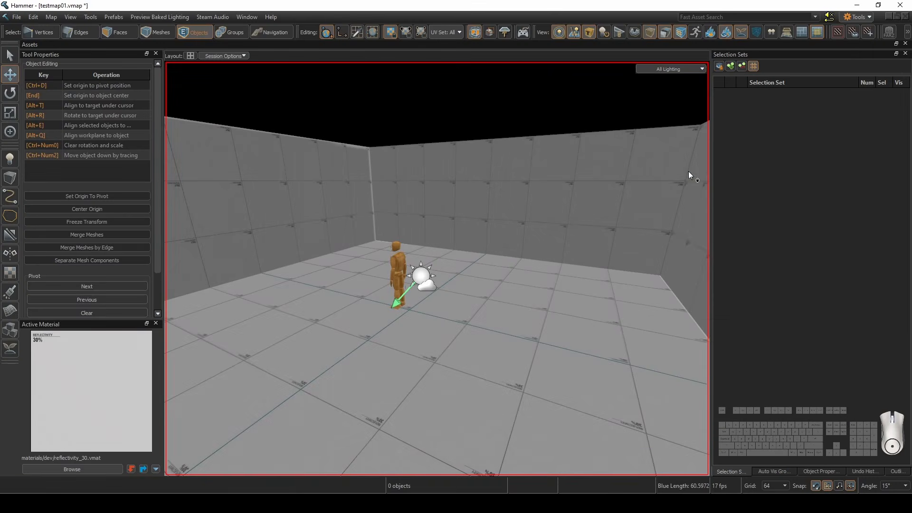
right_click_drag(534, 149, 506, 138)
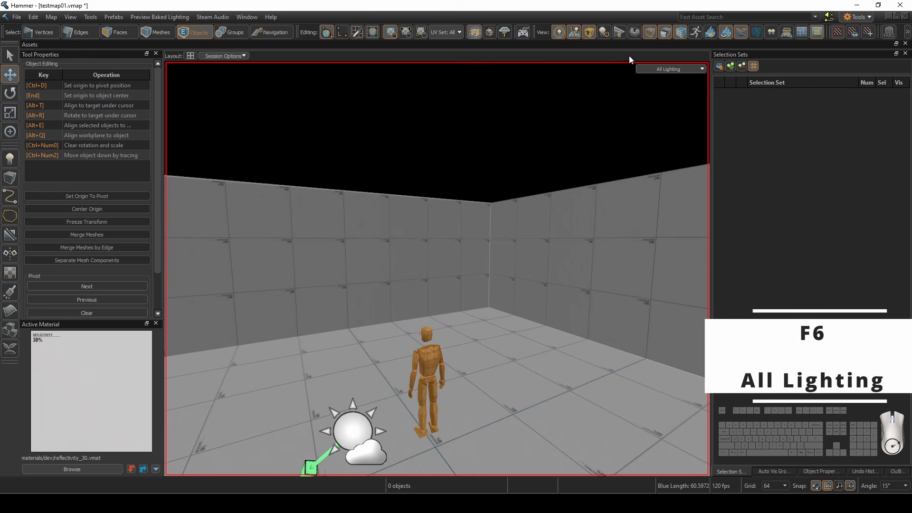
left_click(653, 70)
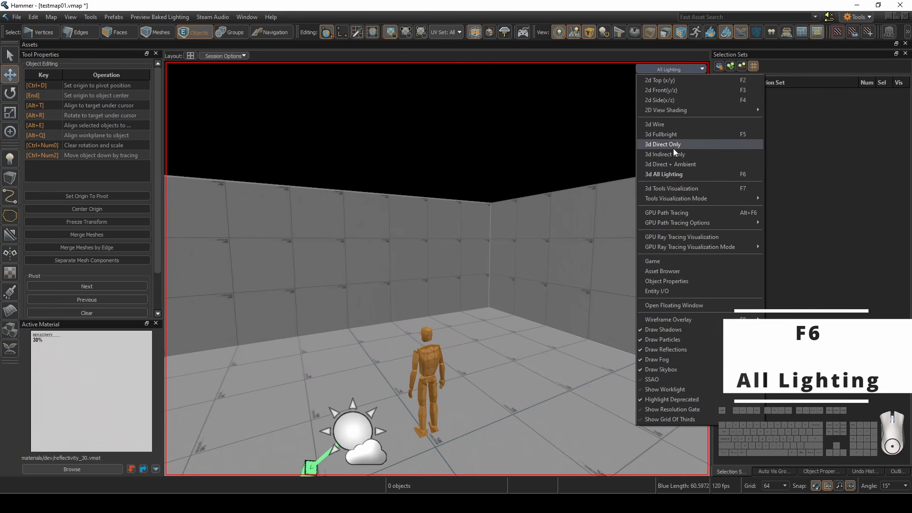
left_click(681, 212)
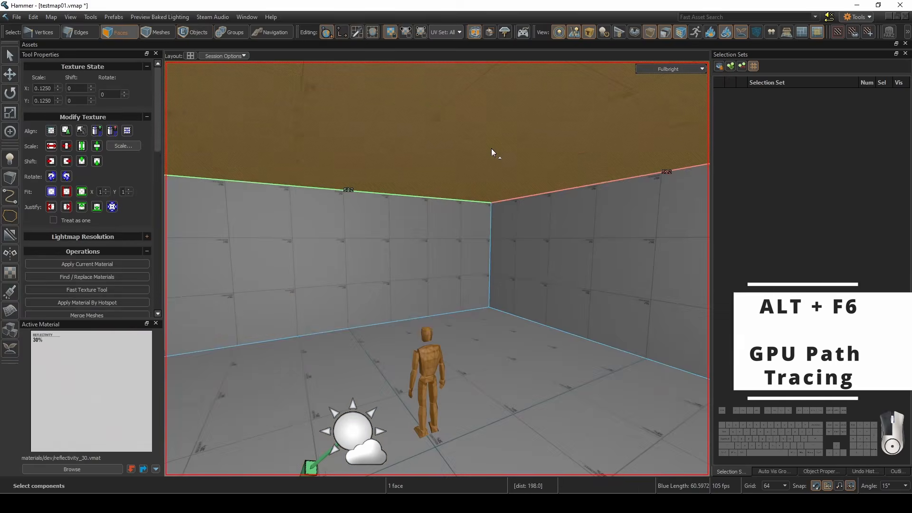
Delete the room's ceiling face so the environment light can reach inside
left_click(492, 148)
right_click_drag(489, 240, 489, 241)
key("Escape")
key("Delete")
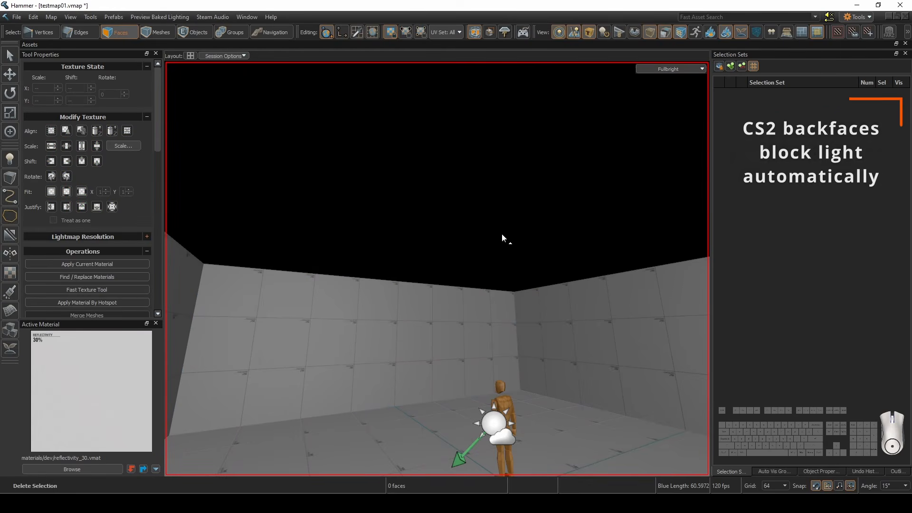
Switch the view to All Lighting and examine how the light falls into the open-topped room from inside and above
left_click(661, 70)
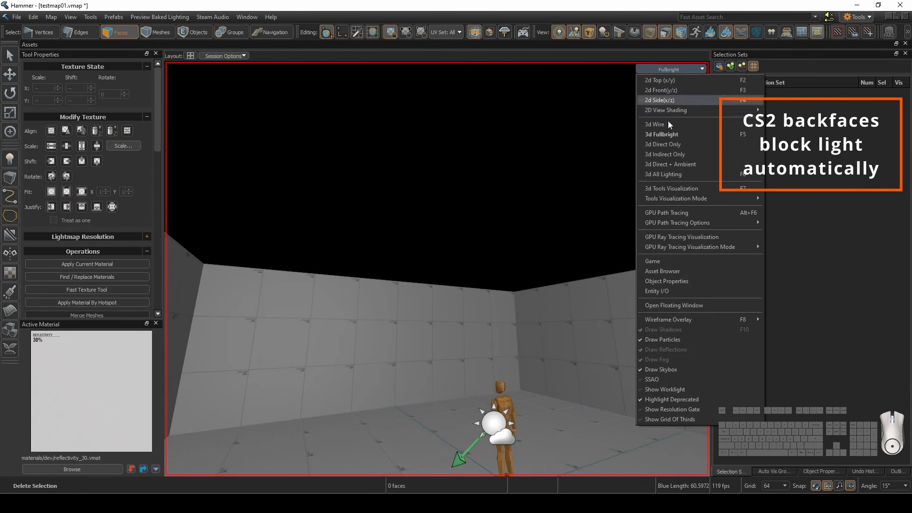
left_click(684, 174)
scroll(552, 212, "up", 3)
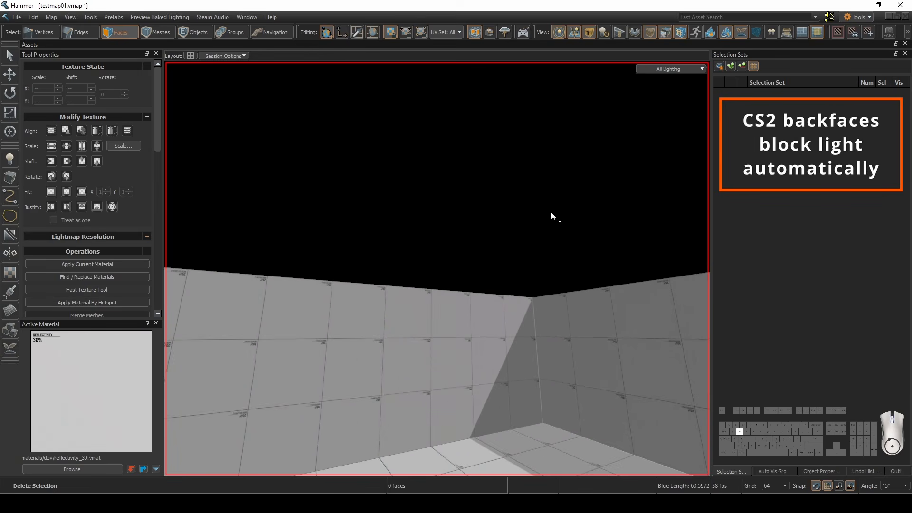
key("s")
right_click_drag(526, 248, 475, 295)
key("s")
key("d")
mouse_move(437, 268)
right_mouse_down()
mouse_move(361, 281)
mouse_move(400, 237)
mouse_move(375, 252)
mouse_move(461, 269)
mouse_move(418, 273)
mouse_move(499, 285)
mouse_move(613, 285)
mouse_move(679, 268)
mouse_move(423, 271)
mouse_move(356, 283)
mouse_move(456, 276)
mouse_move(423, 271)
right_mouse_up()
key("w")
key("s")
key("d")
key("s")
key("d")
key("s")
key("a")
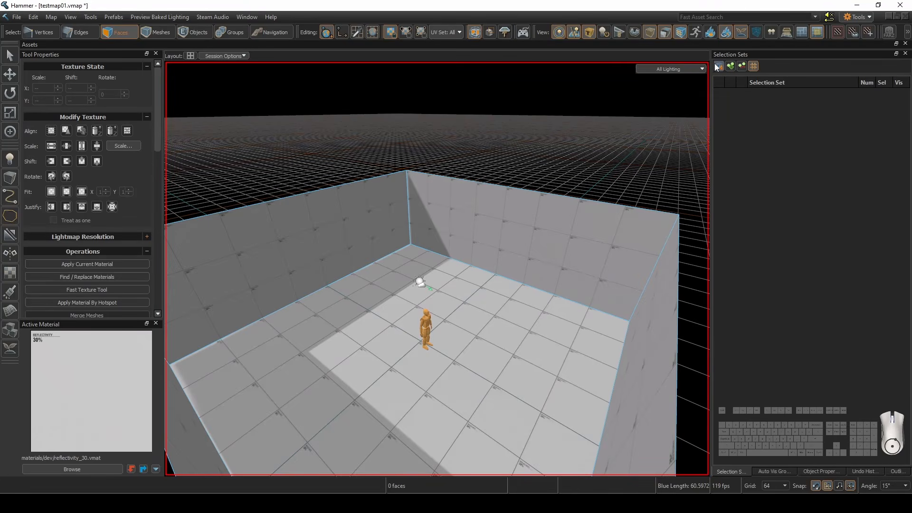
Switch the view to GPU Path Tracing and examine the light and shadows in the open-topped room
left_click(694, 70)
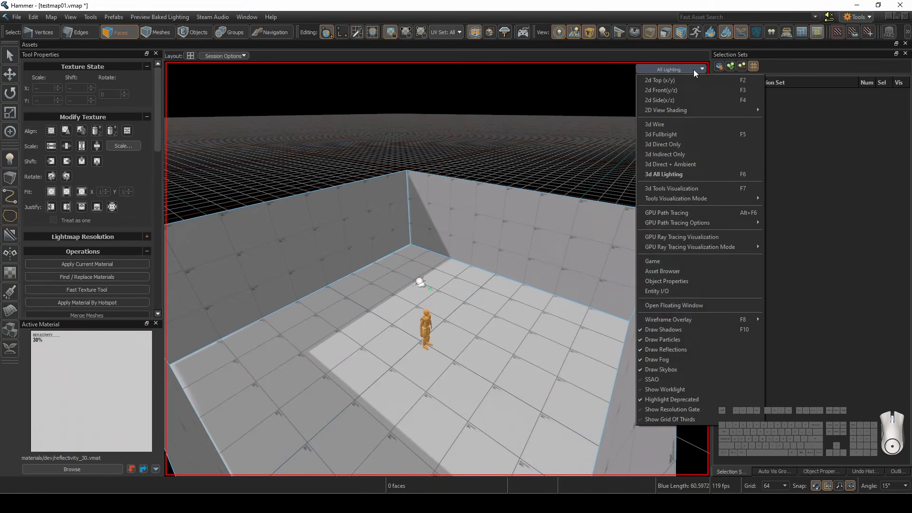
left_click(682, 216)
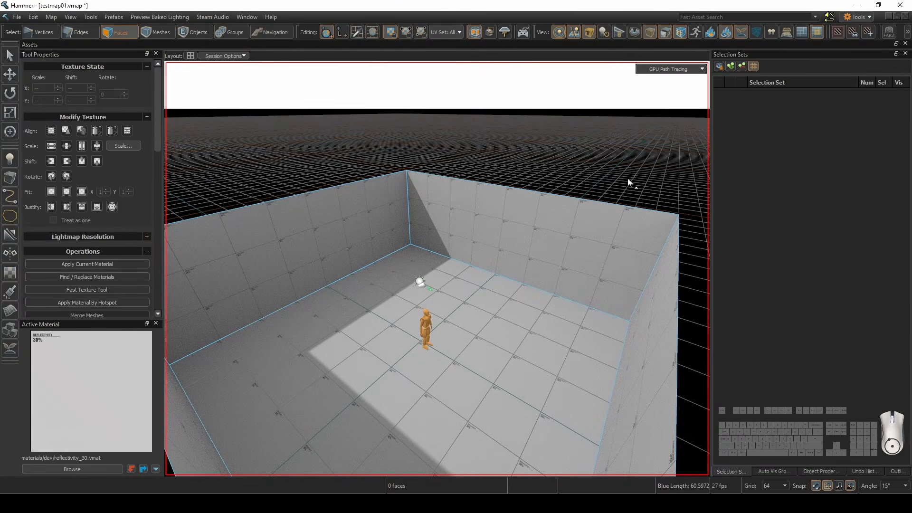
key("5")
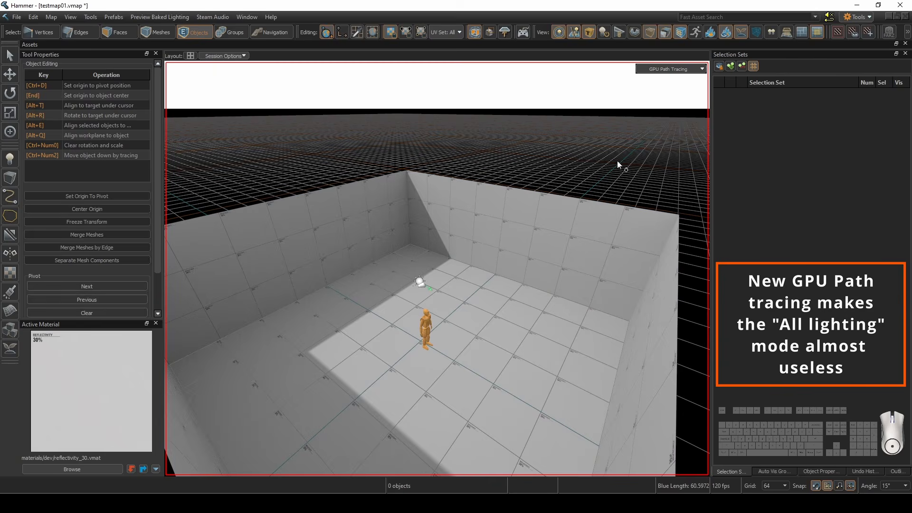
key("w")
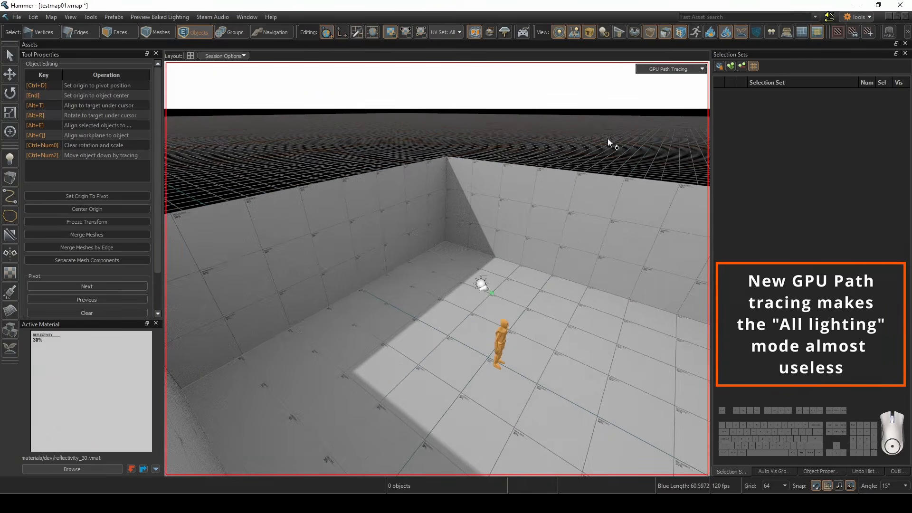
key("w")
right_click_drag(609, 156, 437, 152)
key("d")
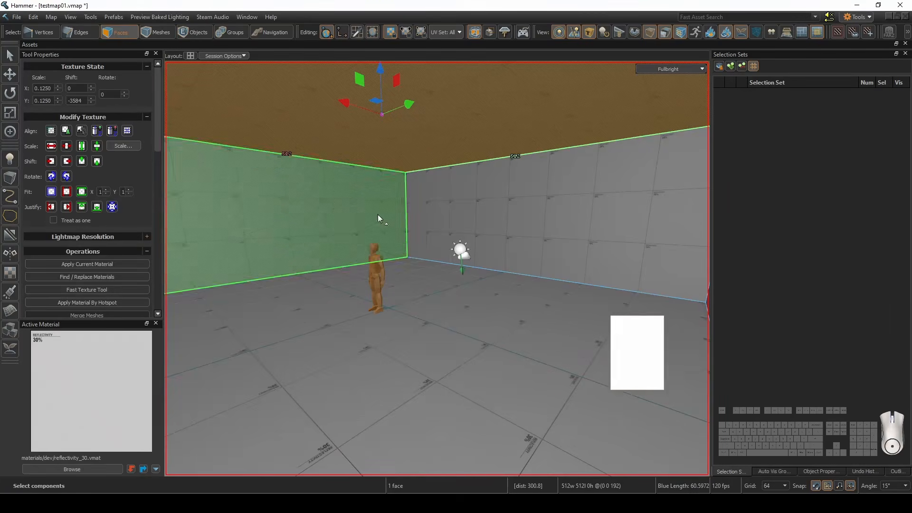
Undo the deletion of the ceiling face and apply the toolsskybox.vmat material to the ceiling
key("ctrl+z")
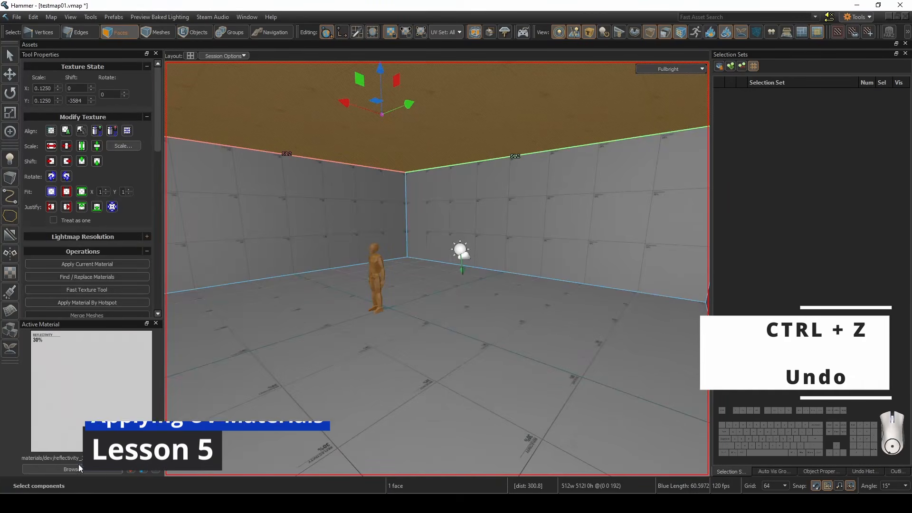
left_click(78, 470)
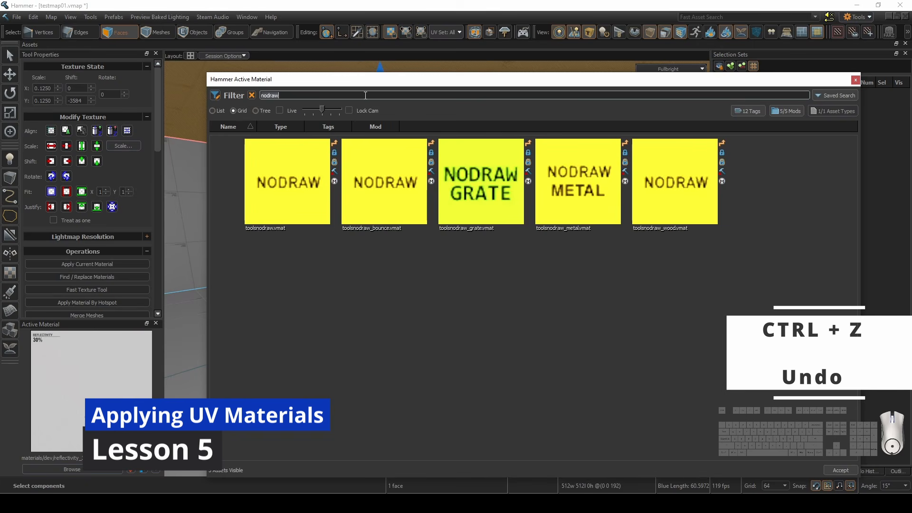
left_click(366, 95)
type("skybox")
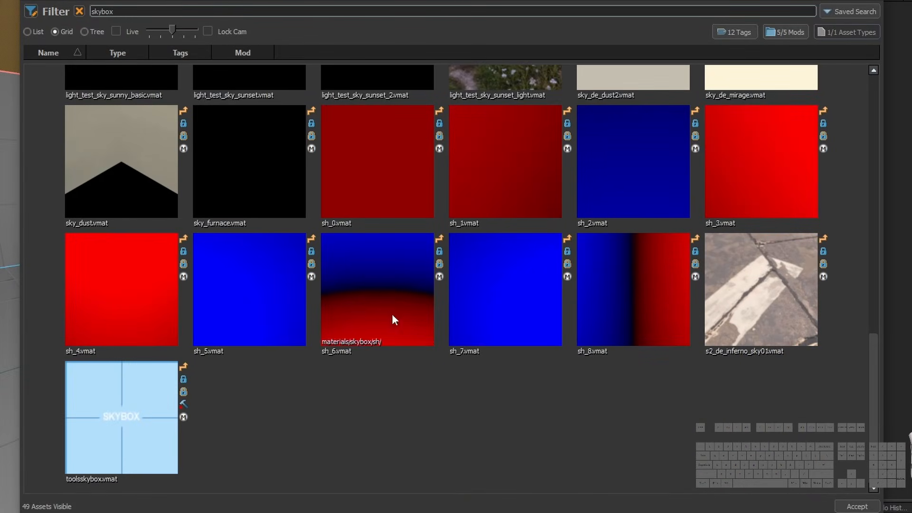
double_click(161, 423)
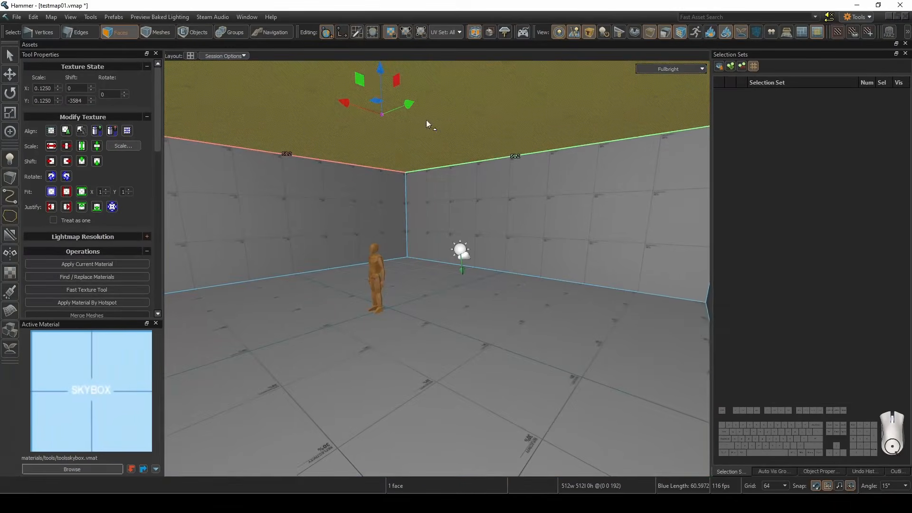
key("shift+t")
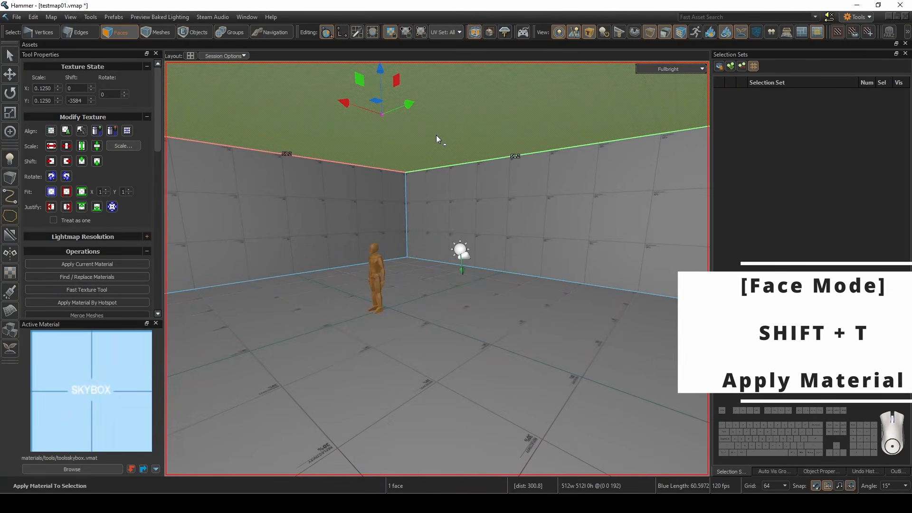
key("Escape")
key("Escape")
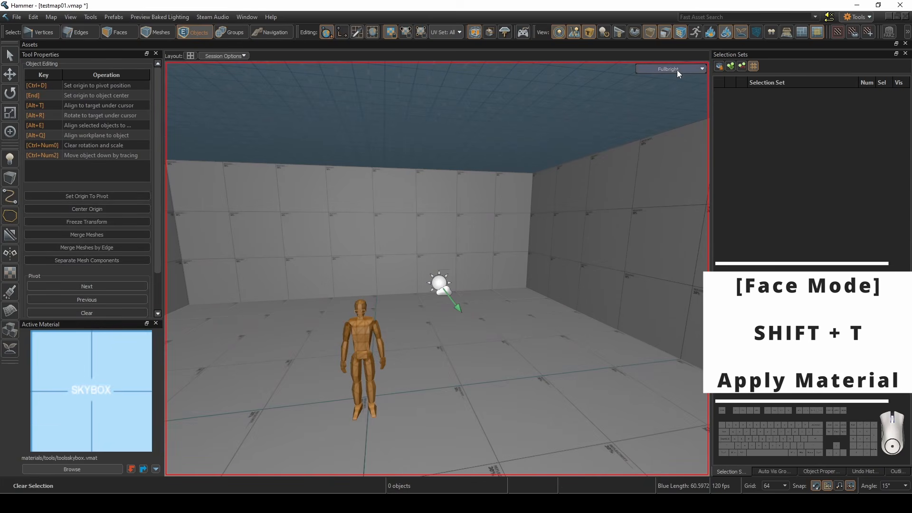
Preview the skybox-covered room in All Lighting and GPU Path Tracing with tool materials and entities temporarily hidden
left_click(677, 70)
left_click(693, 172)
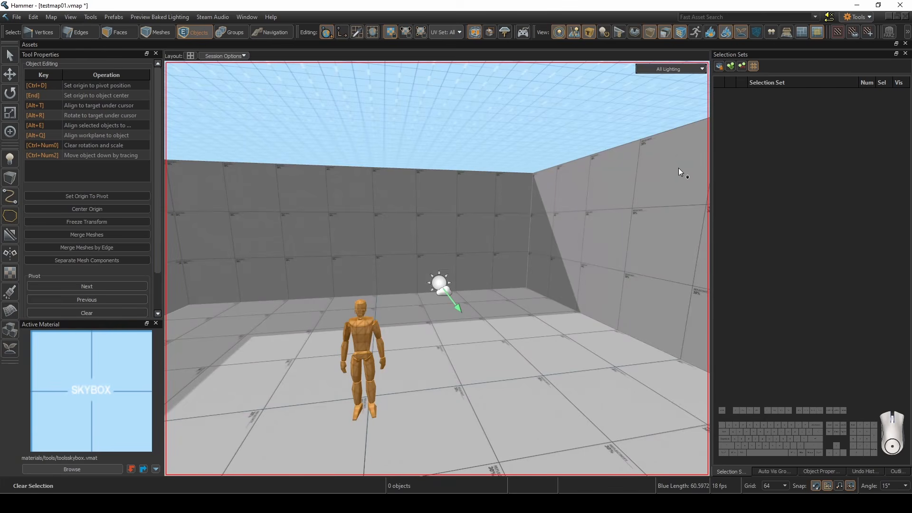
key("shift+o")
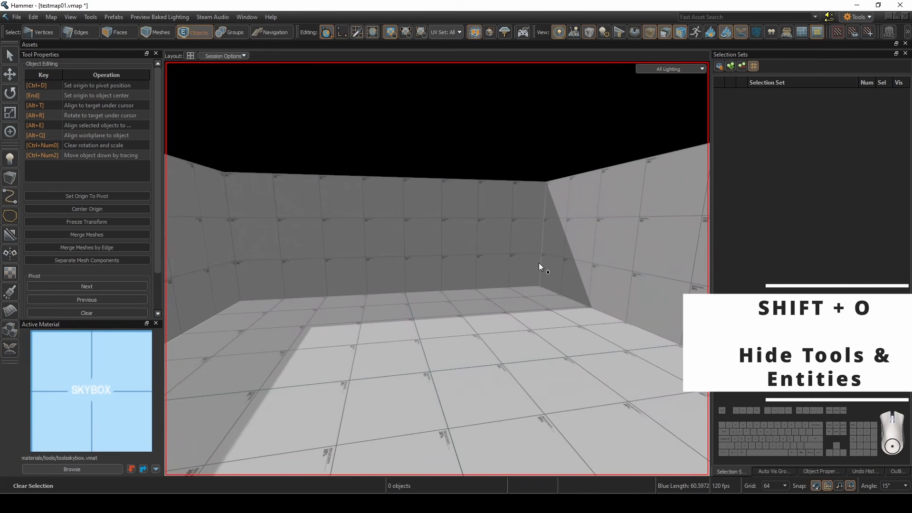
key("alt+6")
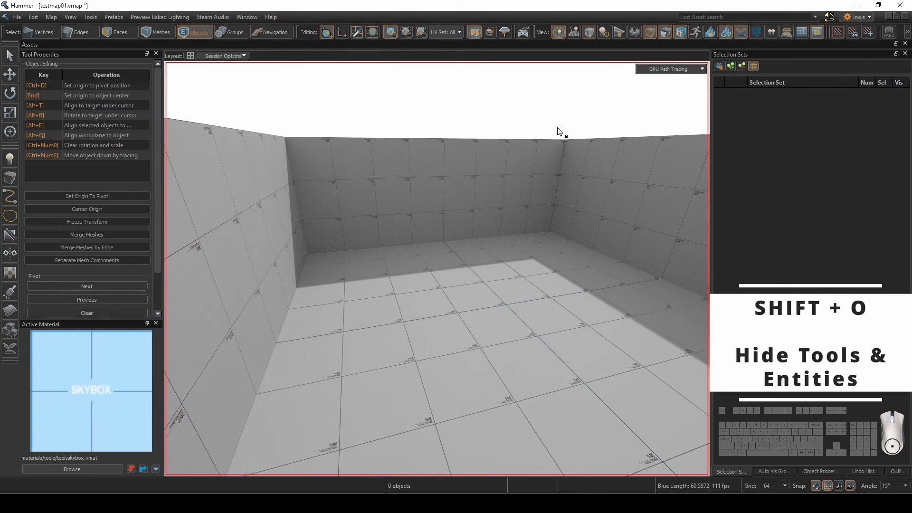
key("w")
key("shift+o")
key("alt+1")
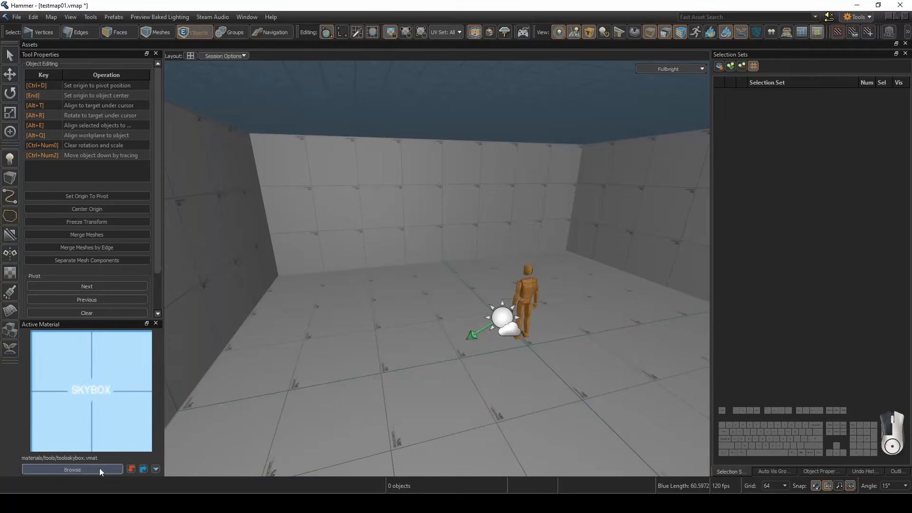
Filter the materials by dev and make dev_measuregeneric01.vmat the active material
left_click(99, 469)
type("dev")
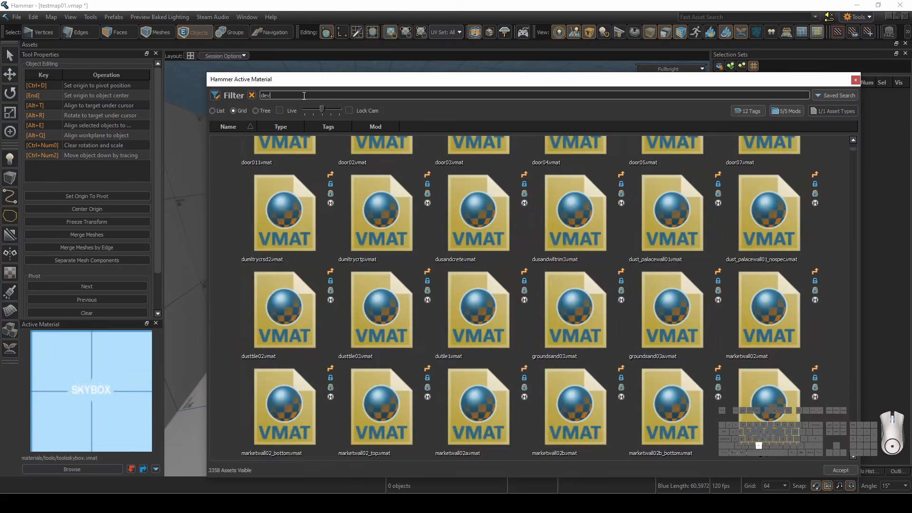
left_click(395, 201)
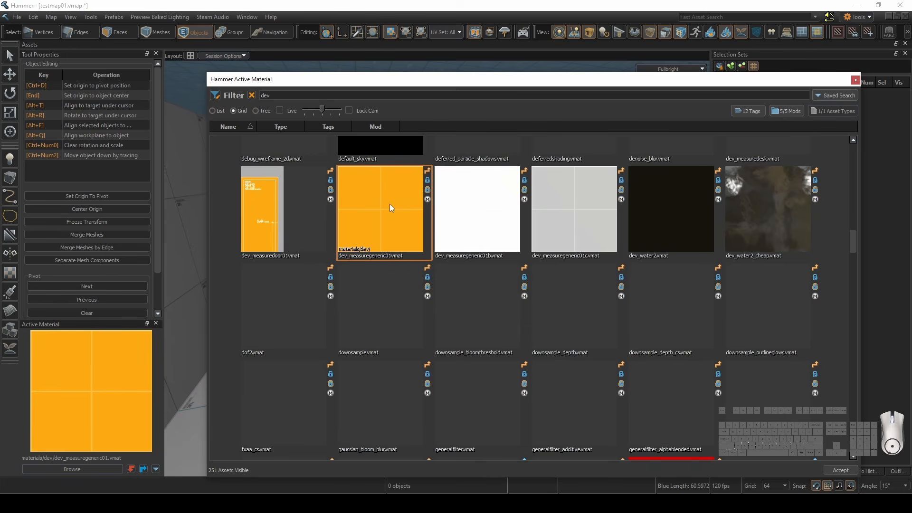
double_click(390, 206)
Apply the orange measuring material to the room's four walls, excluding ceiling and floor, and realign the texture on them
key("3")
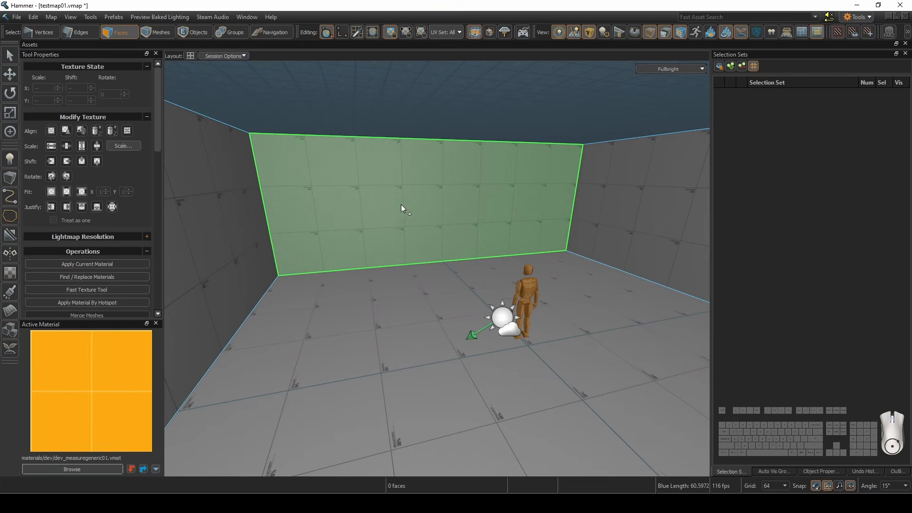
left_click(403, 206)
double_click(403, 204)
scroll(403, 204, "up", 3)
right_click_drag(406, 219, 452, 183)
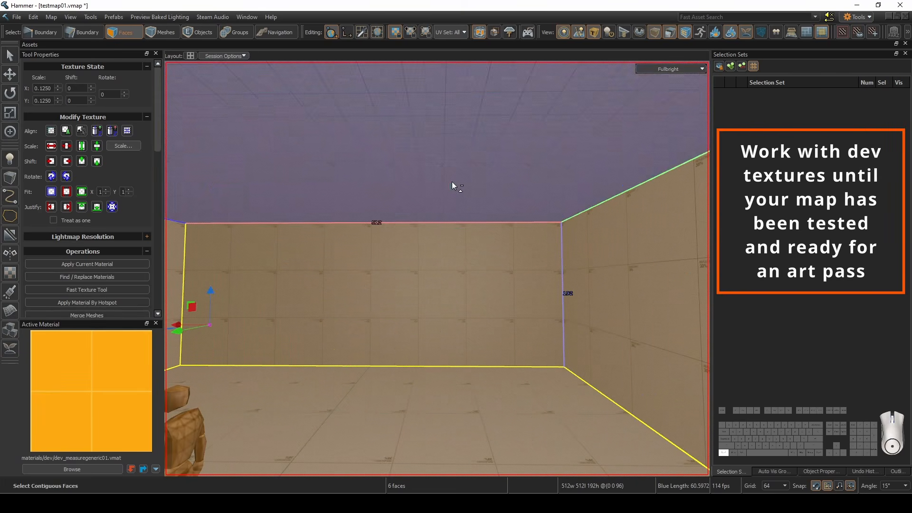
left_click(456, 199, "ctrl")
left_click(459, 393, "ctrl")
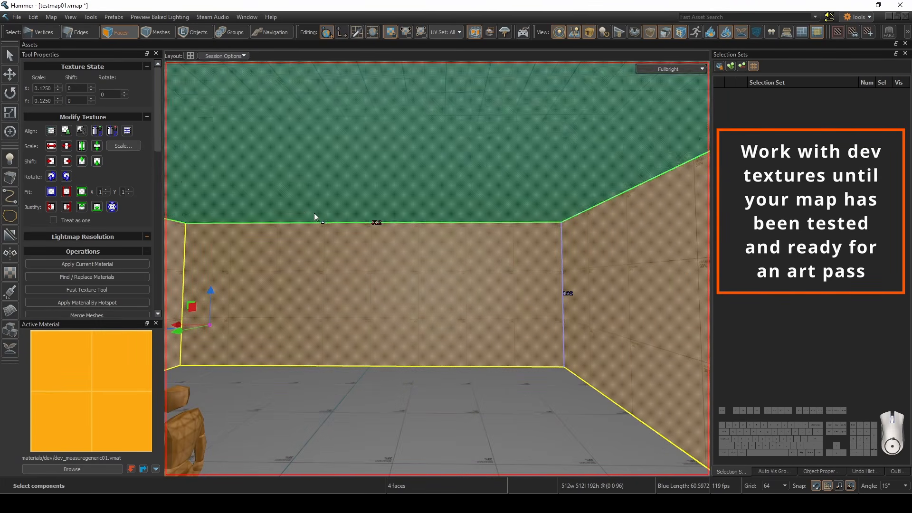
key("shift+t")
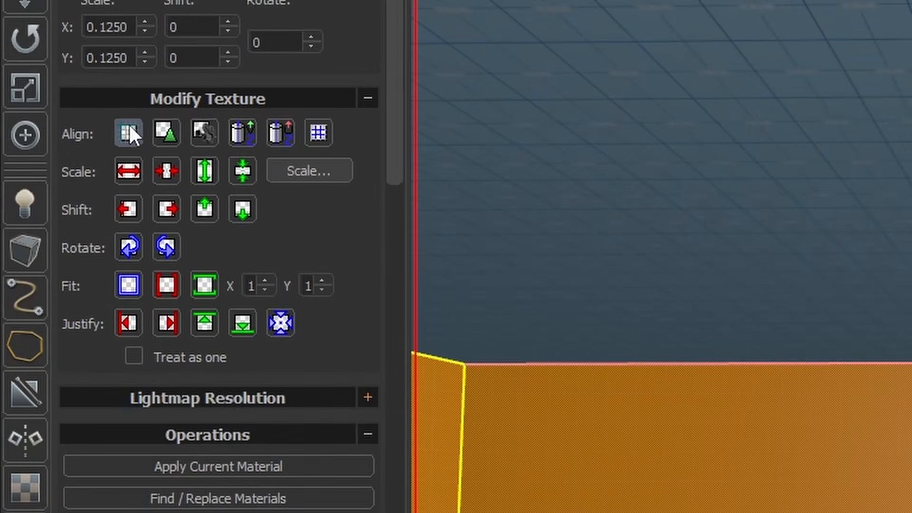
left_click(130, 127)
key("5")
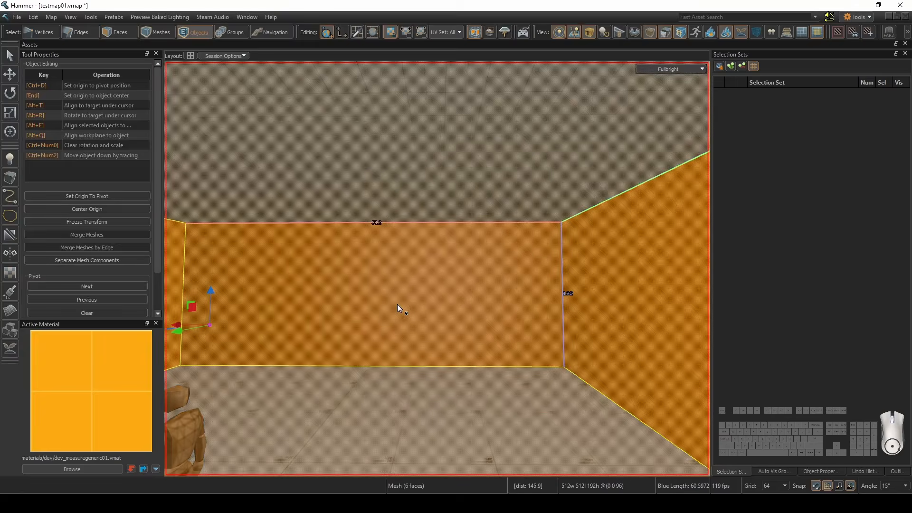
key("Escape")
Apply dev_measuregeneric01c.vmat to the room's floor face and clear the selection
key("3")
left_click(449, 398)
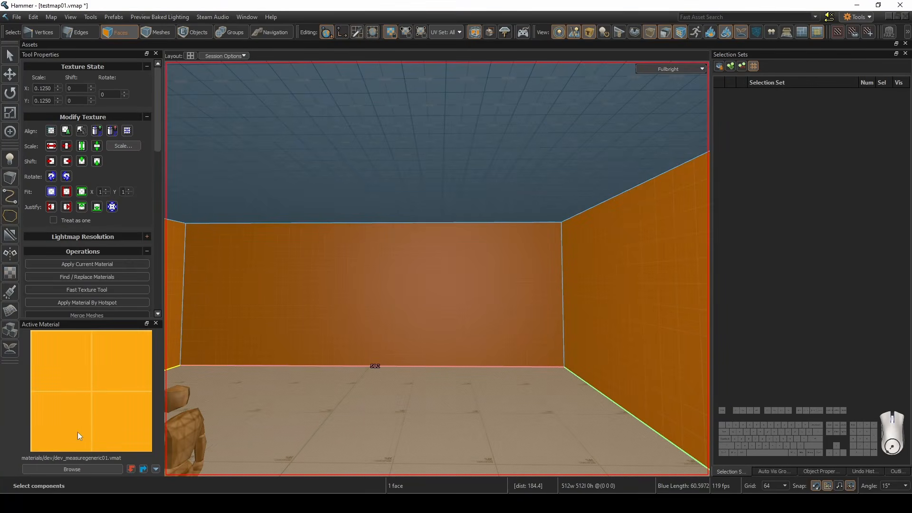
left_click(61, 469)
double_click(580, 393)
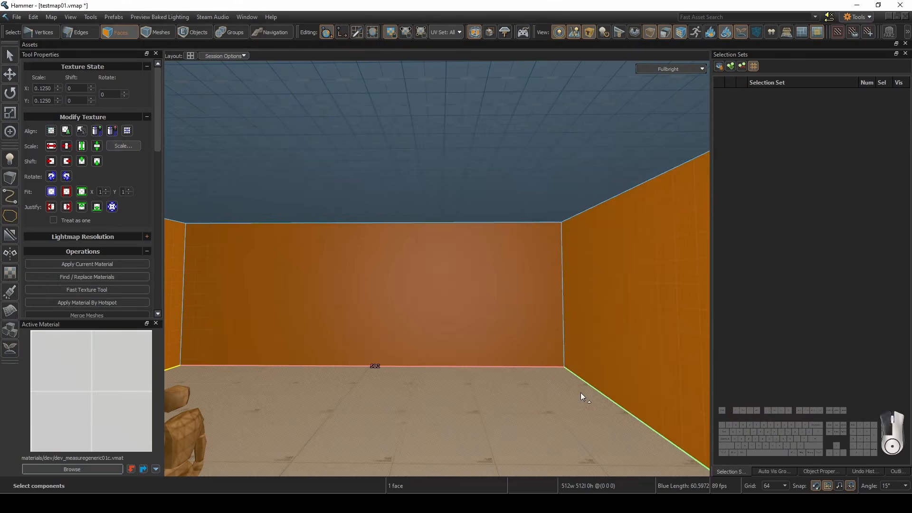
key("5")
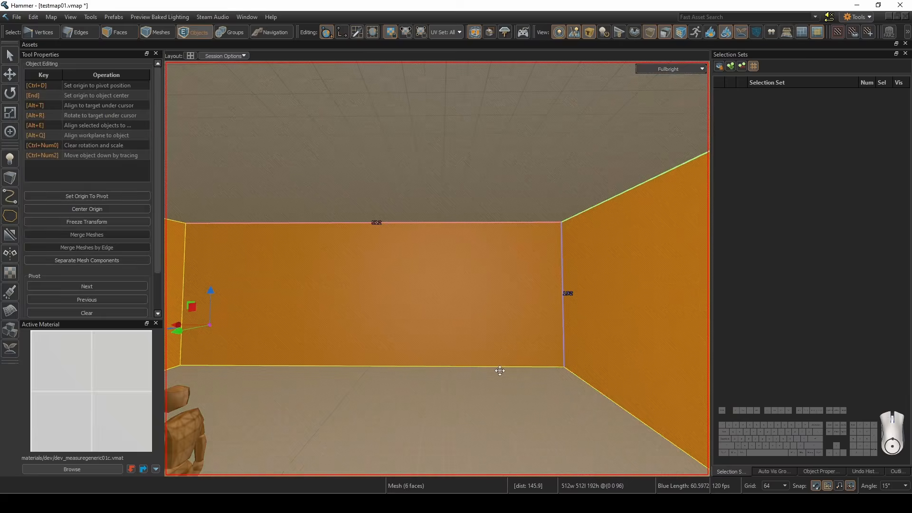
key("Escape")
Connect the top and bottom edges of the far wall with a vertical edge and bevel it to divide the wall
key("s")
right_click_drag(558, 267, 437, 268)
key("d")
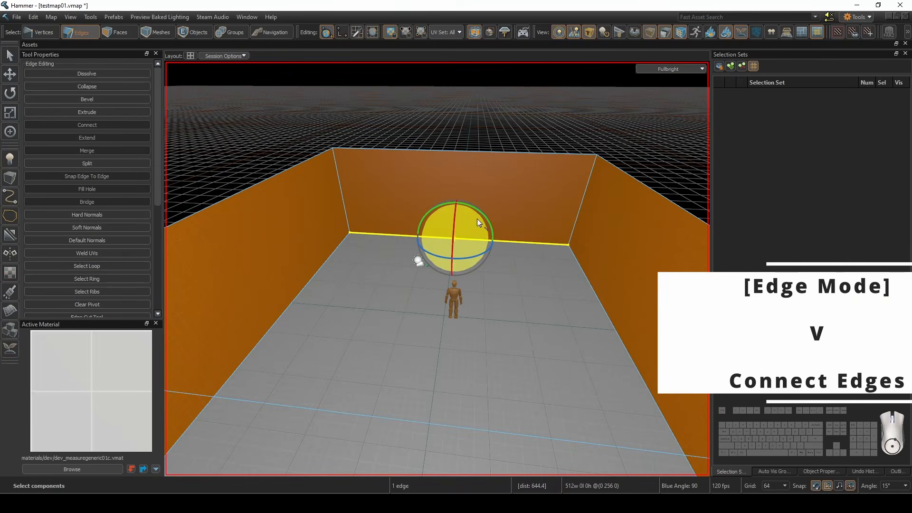
left_click(511, 157, "shift")
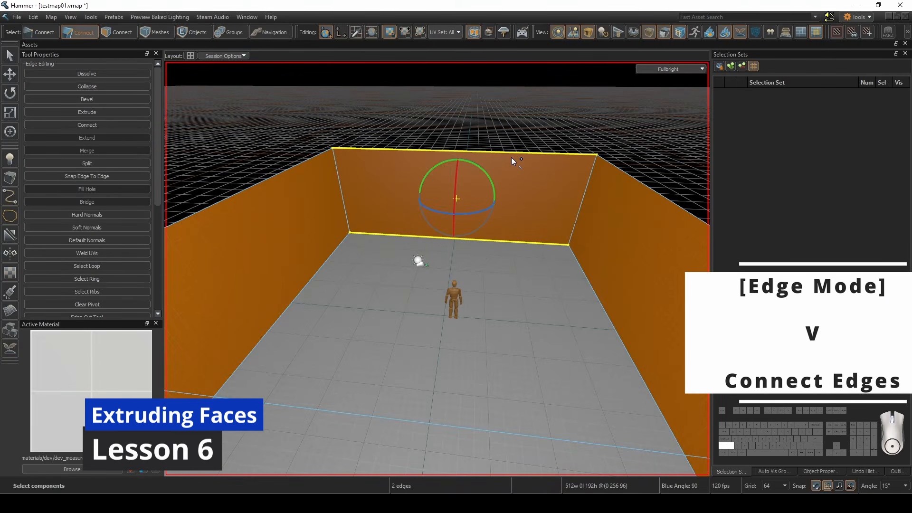
key("w")
right_click_drag(511, 157, 437, 269)
key("v")
key("s")
key("w")
key("f")
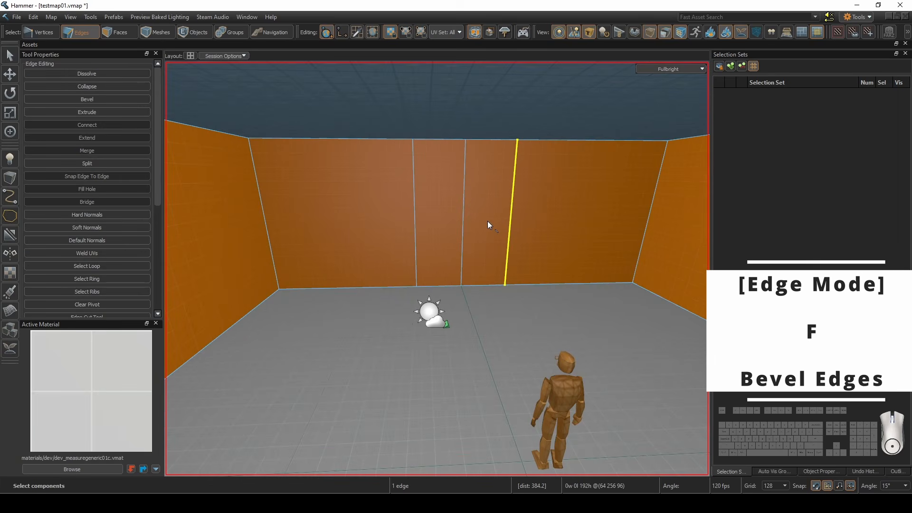
Move the outer vertical edges along the wall, with the grid reduced to 32, to make the middle section 192 units wide
key("w")
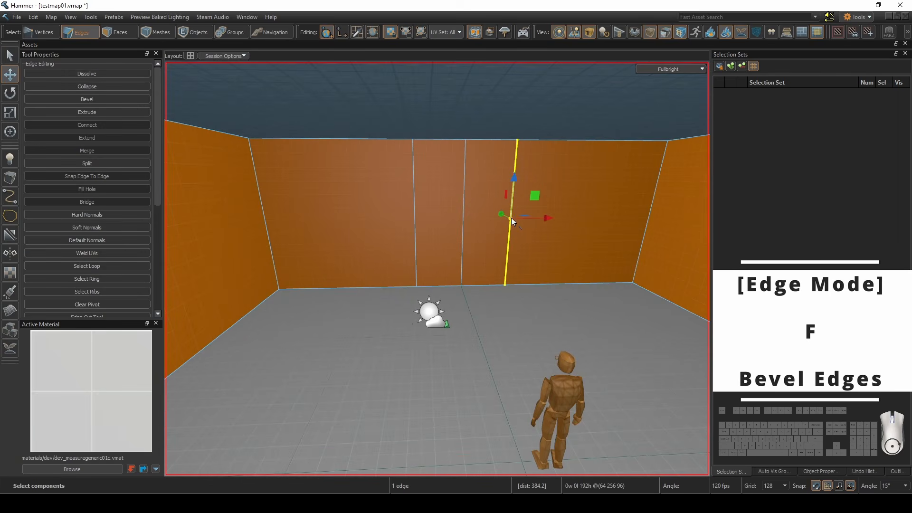
left_click_drag(511, 217, 529, 219)
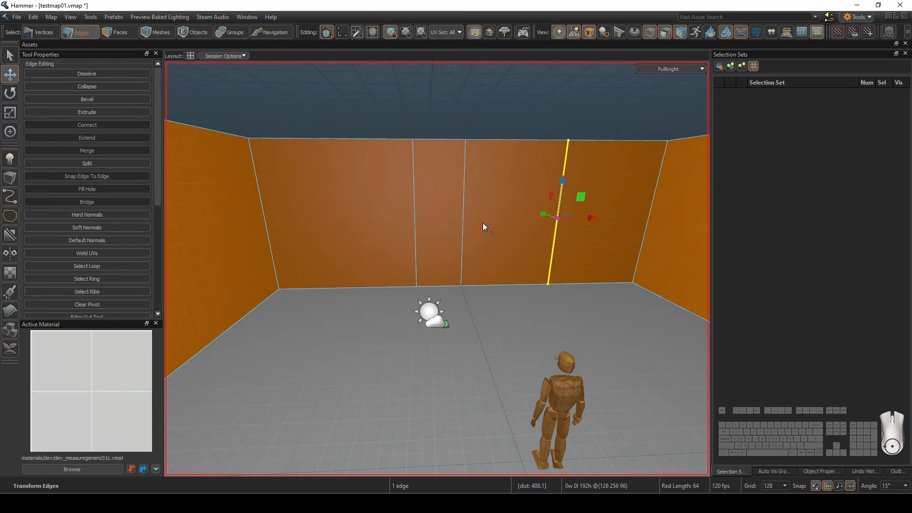
left_click(415, 180)
left_click_drag(439, 219, 403, 226)
key("[")
key("[")
left_click(555, 238)
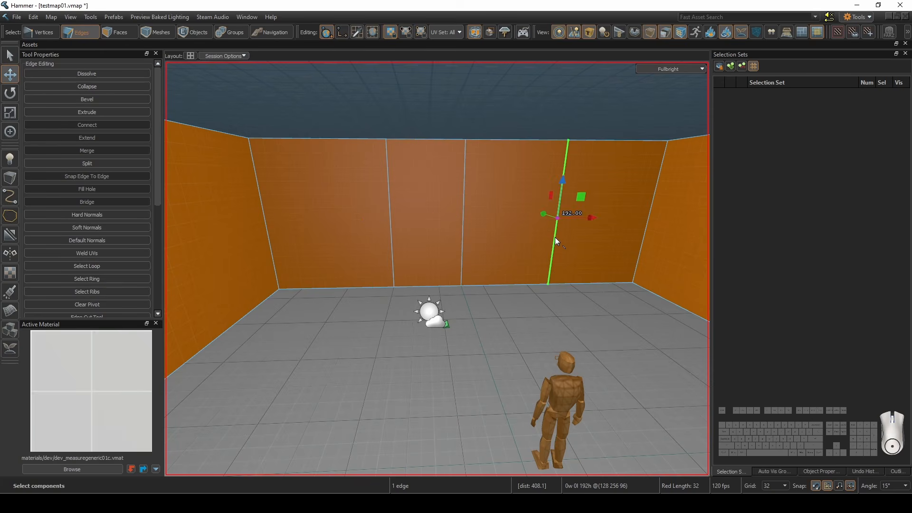
left_click_drag(580, 216, 530, 224)
Combine the two middle wall faces between the outer vertical edges into a single face
key("3")
left_click(470, 231)
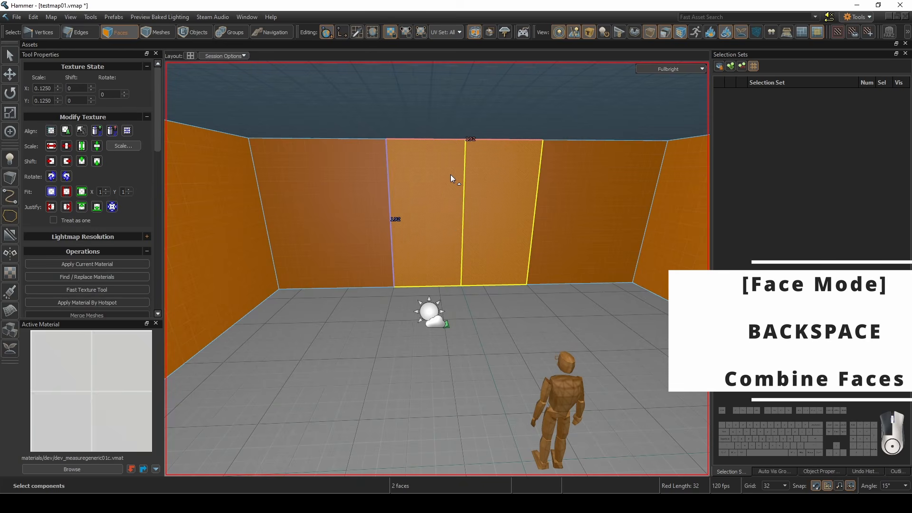
left_click(451, 175, "ctrl")
key("BackSpace")
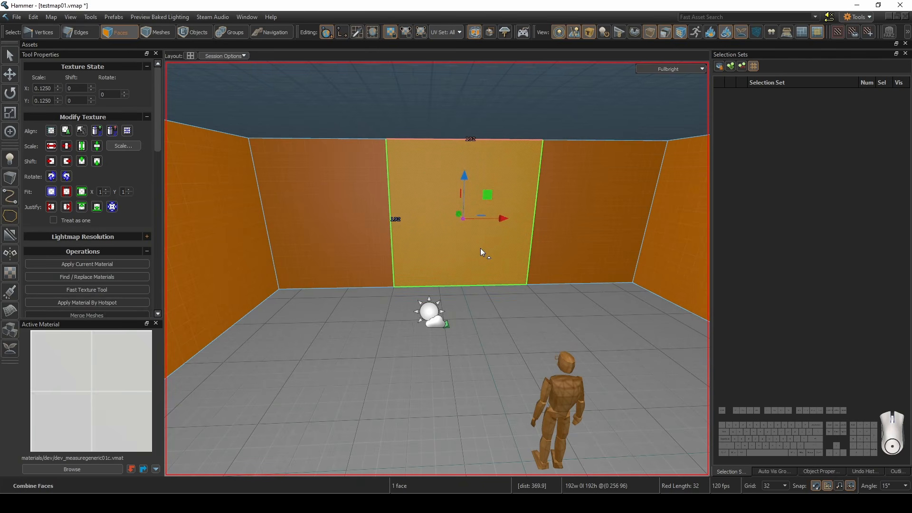
Clip the middle wall face horizontally, keeping both sides, and raise the new edge to make a doorway face 160 units high
key("z")
key("shift+x")
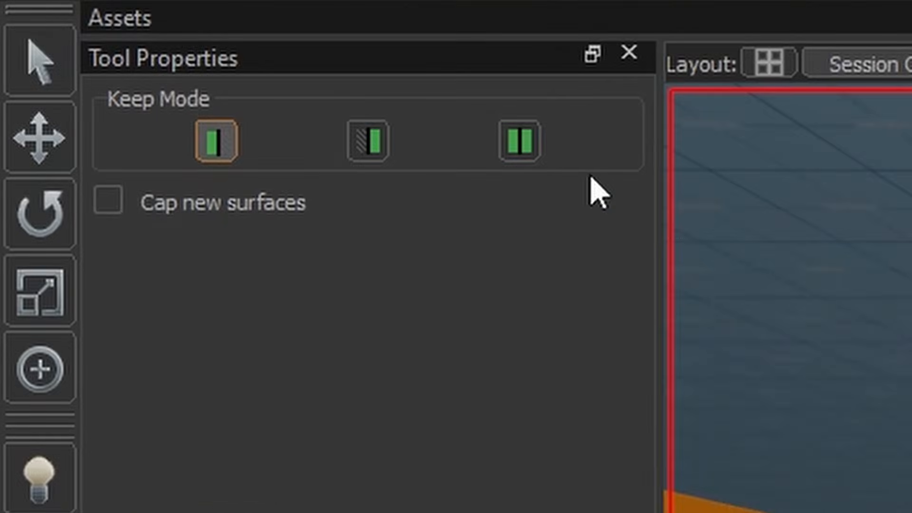
left_click(133, 77)
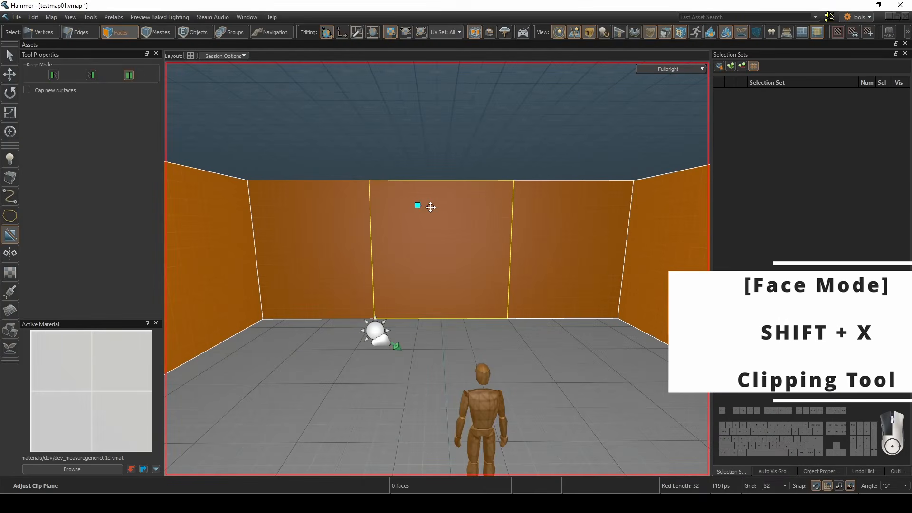
mouse_move(418, 206)
left_mouse_down()
mouse_move(465, 206)
mouse_move(449, 229)
left_mouse_up()
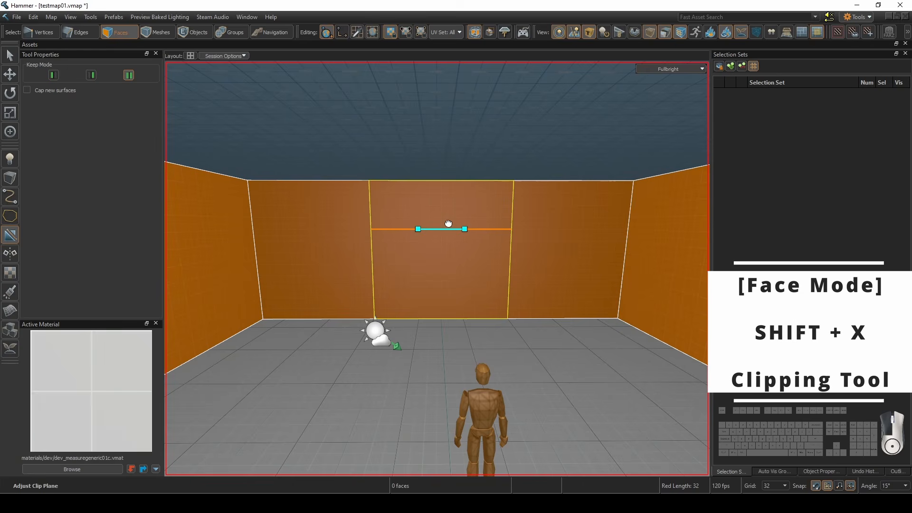
key("Return")
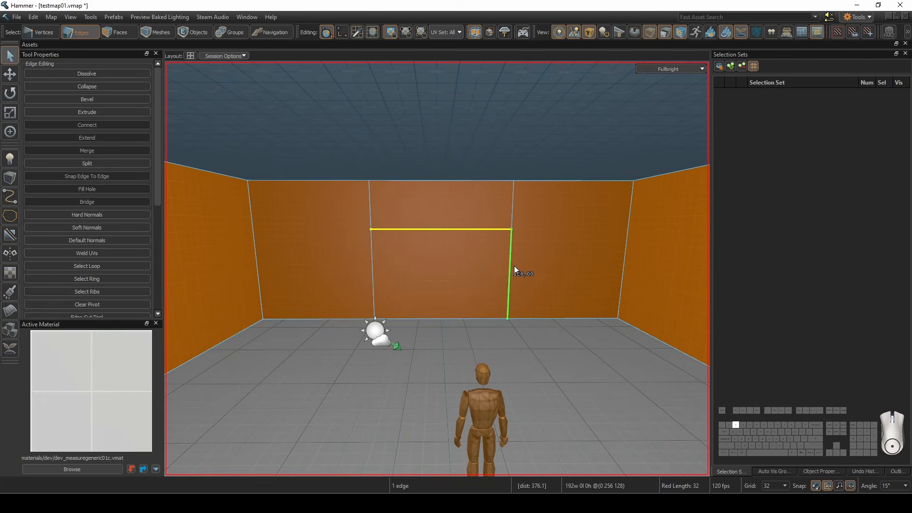
key("w")
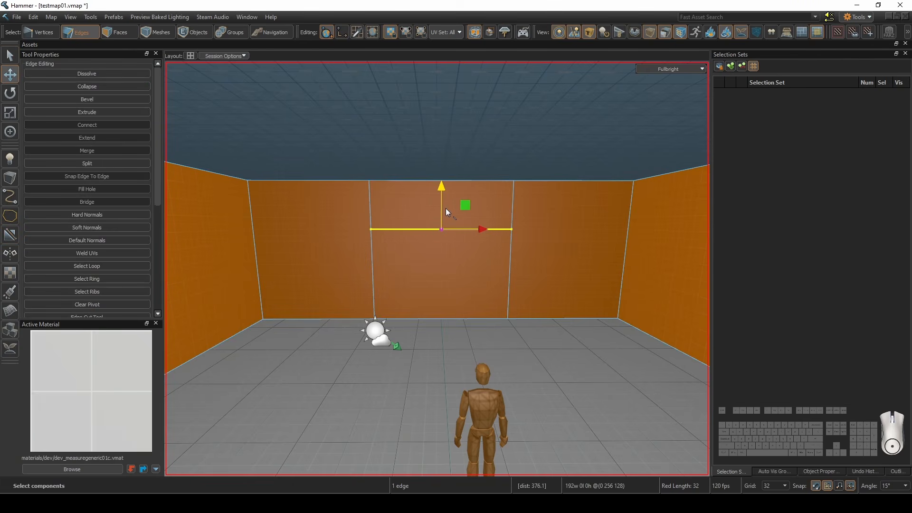
left_click_drag(446, 208, 436, 207)
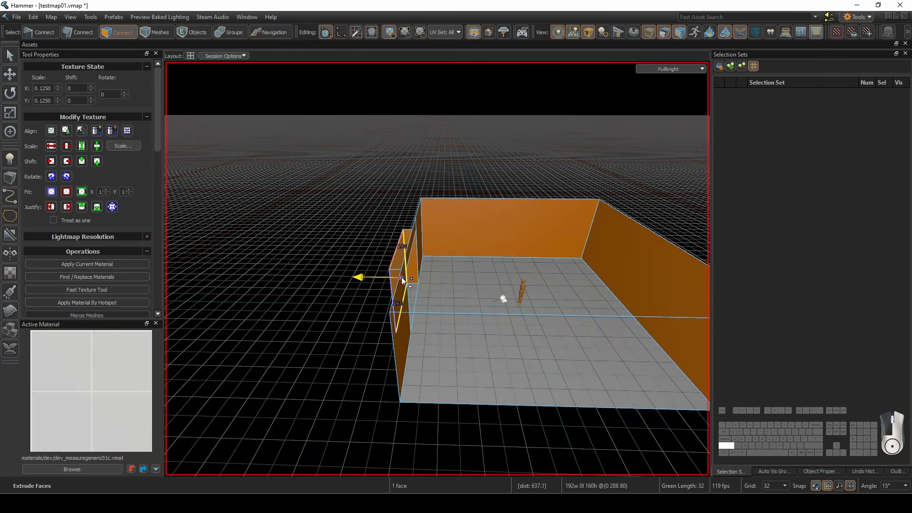
Extrude the 192 by 160 unit doorway face outward into a long straight corridor
left_click_drag(403, 280, 320, 278)
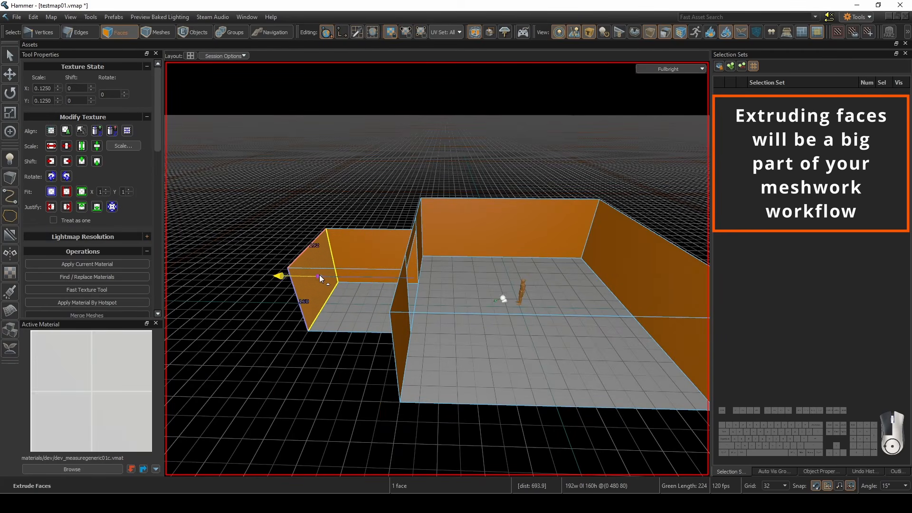
left_click_drag(259, 271, 242, 271)
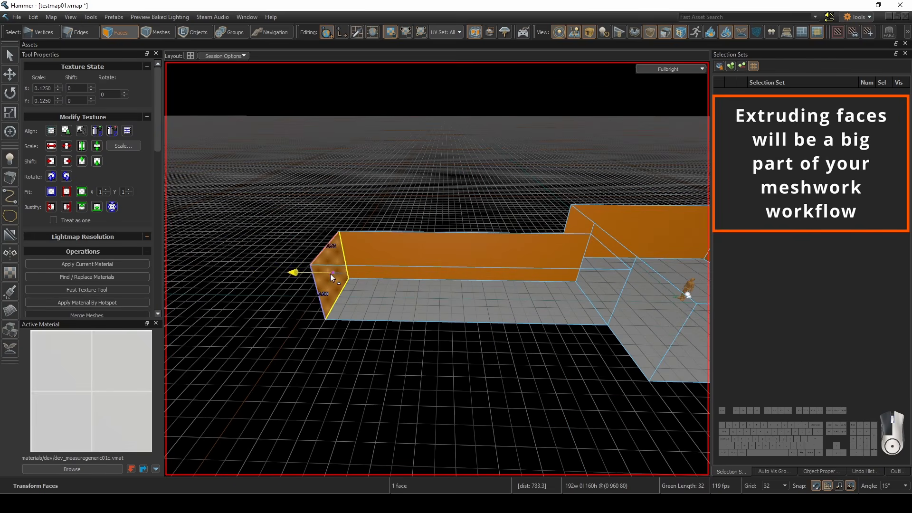
left_click_drag(297, 272, 312, 274)
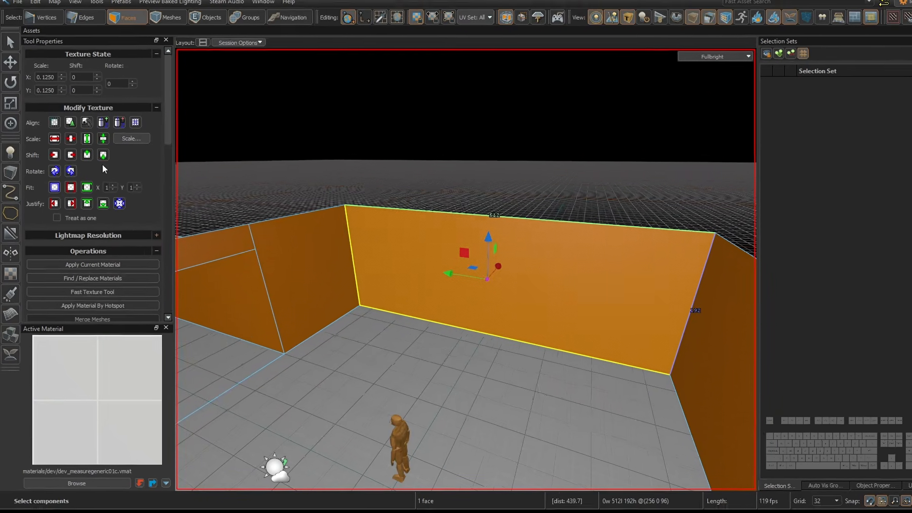
Quad slice the undivided side wall with X set to 2 and Y set to 1
scroll(102, 164, "down", 6)
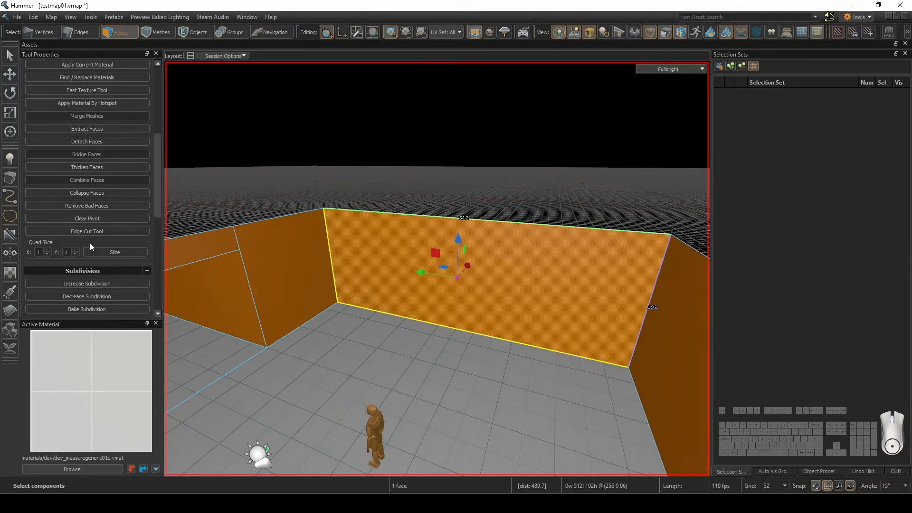
key("shift+d")
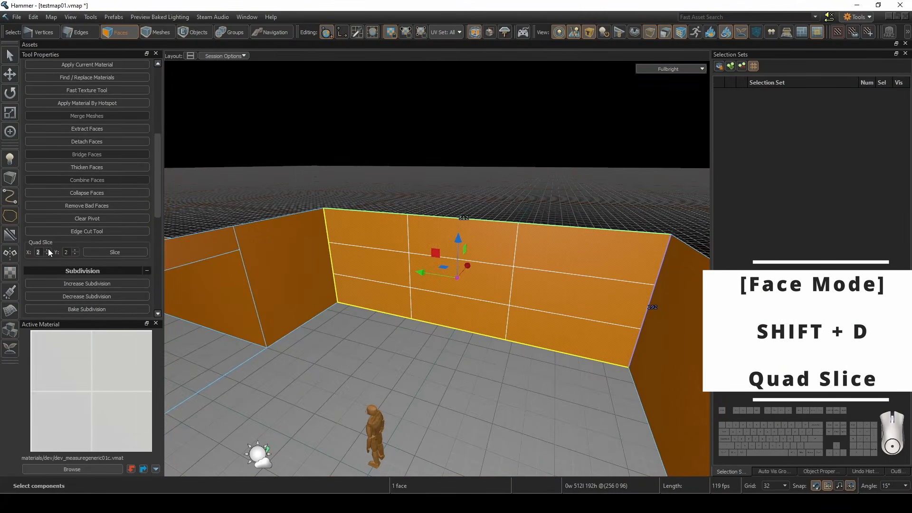
left_click(77, 256)
left_click(76, 256)
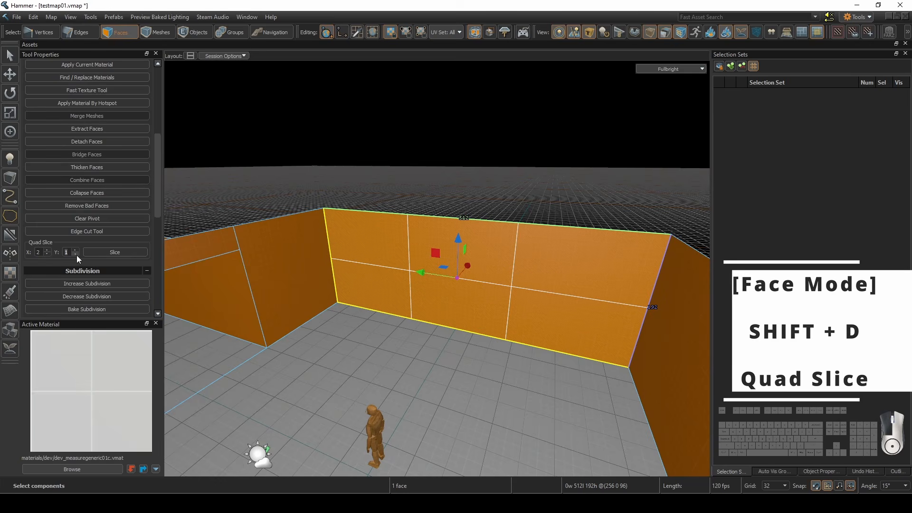
left_click(121, 251)
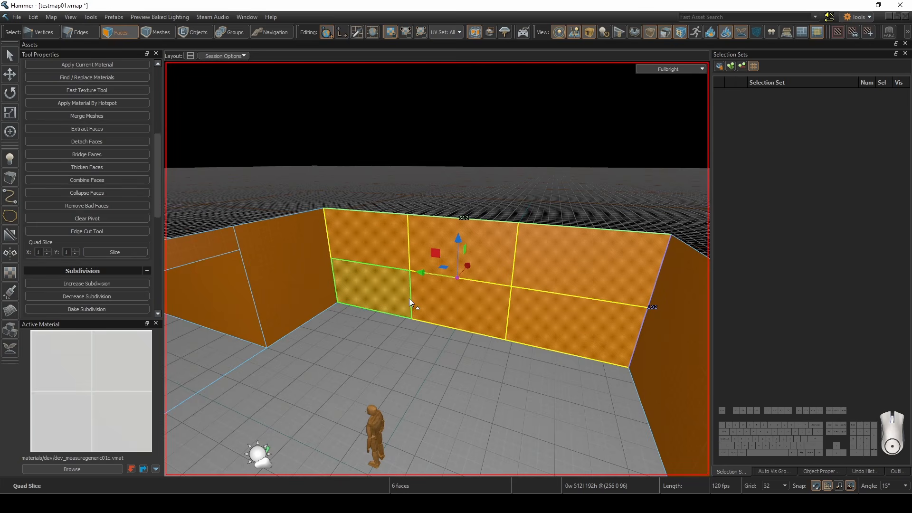
Reposition the sliced wall's vertical edges and raise its horizontal edge to form a 192 by 160 unit doorway face
key("2")
double_click(508, 308)
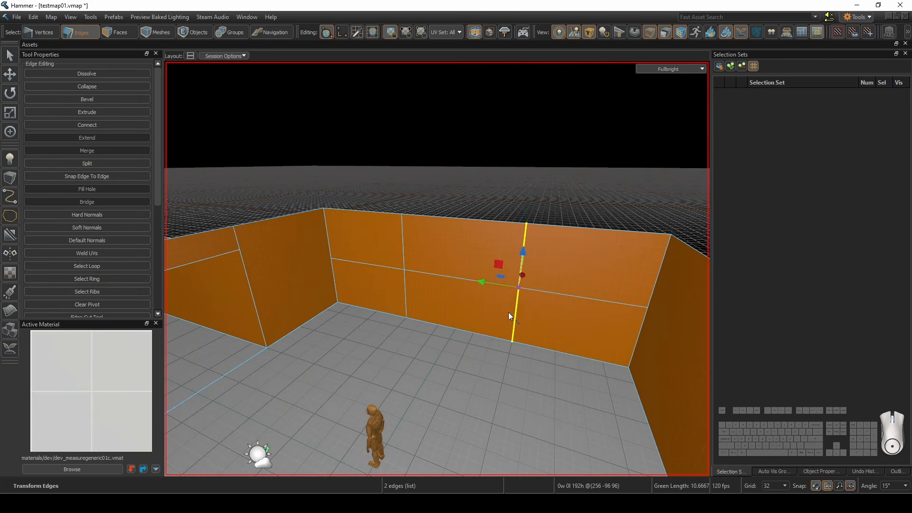
double_click(427, 277)
left_click_drag(459, 272, 459, 233)
Select the new doorway face and switch to the Two-View Vertical layout with the face visible in the top view
key("3")
left_click(458, 293)
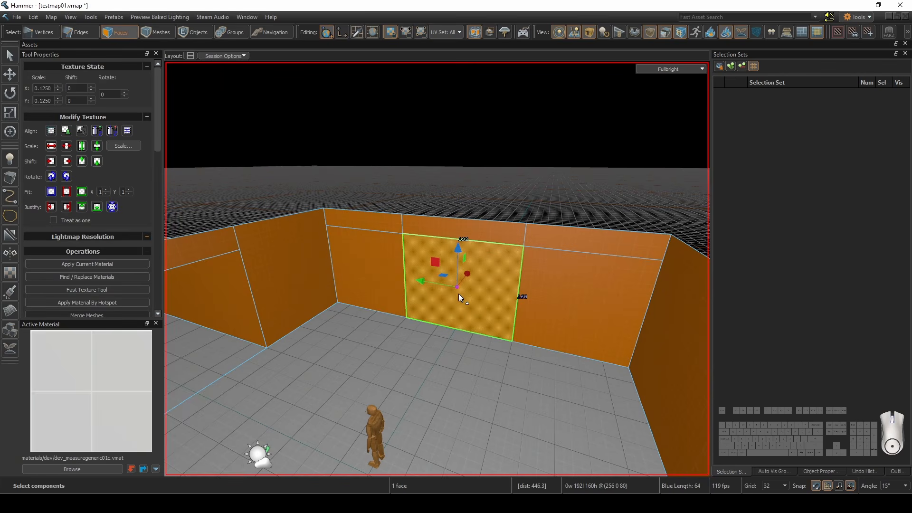
left_click(191, 56)
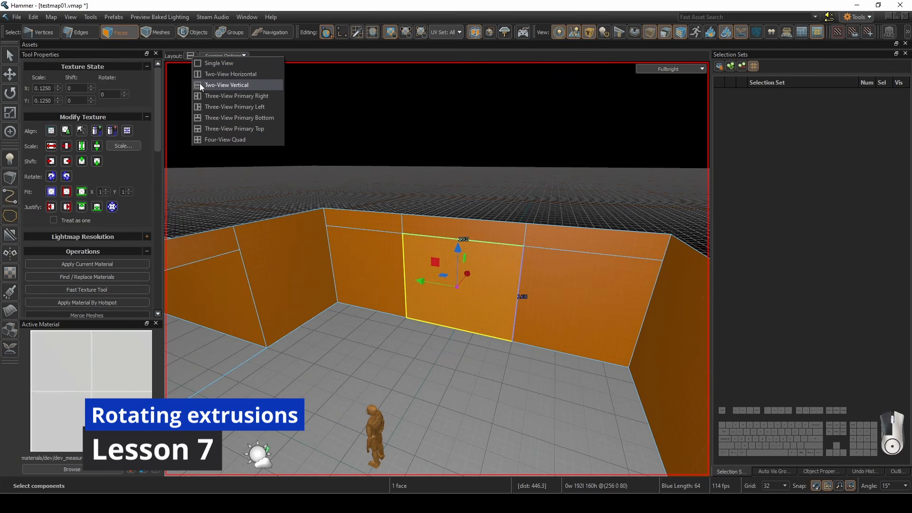
left_click(200, 84)
right_click_drag(375, 188, 405, 133)
scroll(414, 142, "down", 1)
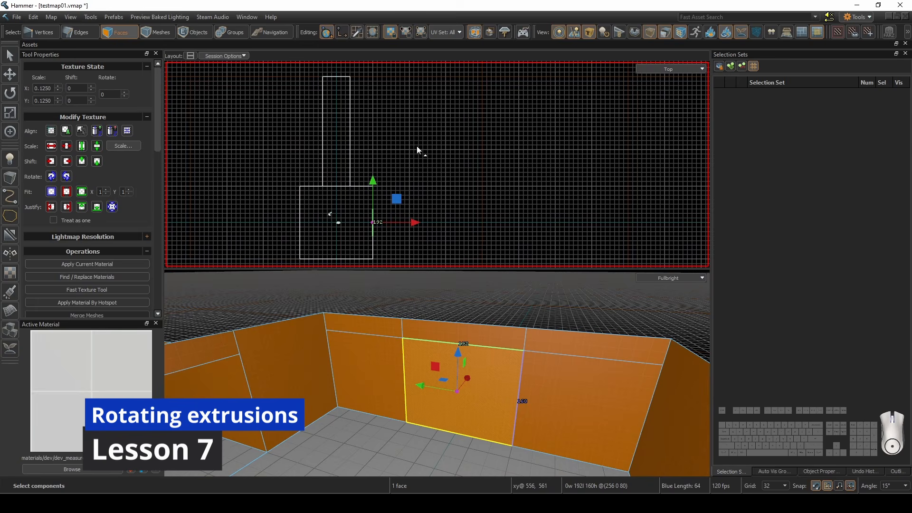
right_click_drag(423, 179, 473, 170)
Edit the doorway face's pivot and move it about 512 units along the Y axis, beside the straight corridor
right_click_drag(513, 341, 437, 373)
key("d")
key("s")
key("Insert")
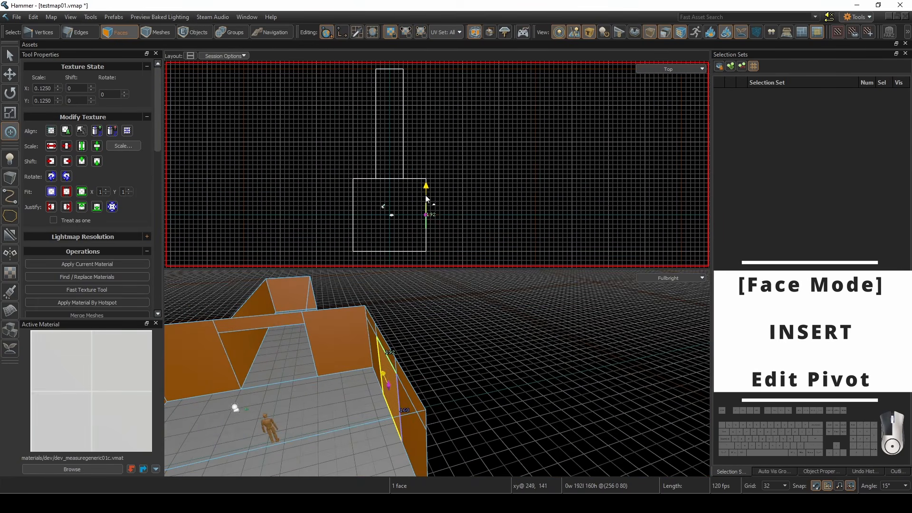
left_click_drag(426, 195, 461, 122)
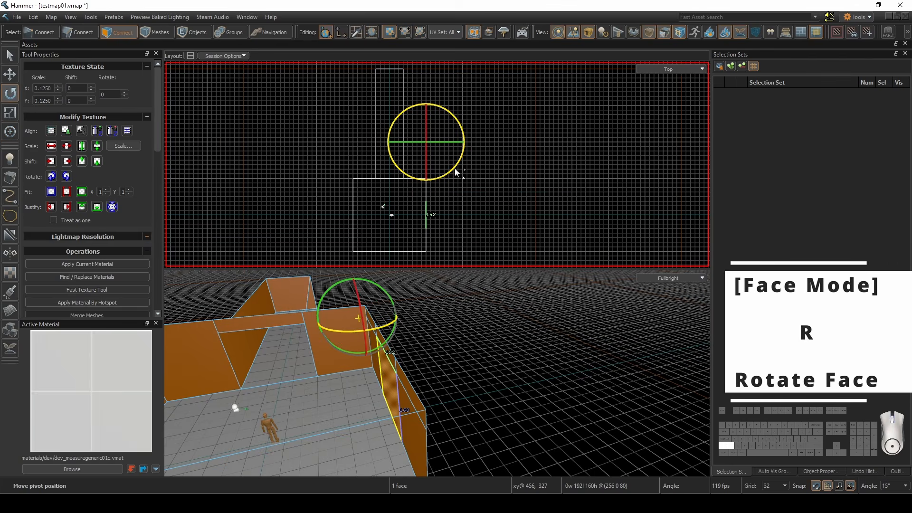
Extrude the doorway face by rotating it 15° around the pivot and repeat the action five times to build a curved corridor
left_click_drag(457, 172, 467, 160, "shift")
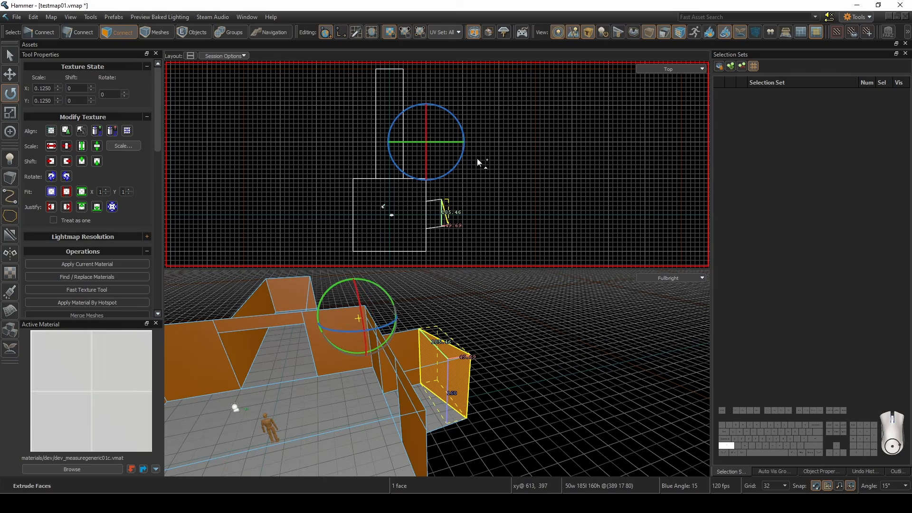
key("shift+g")
key("shift+g")
key("shift+g")
key("shift+g")
key("shift+g")
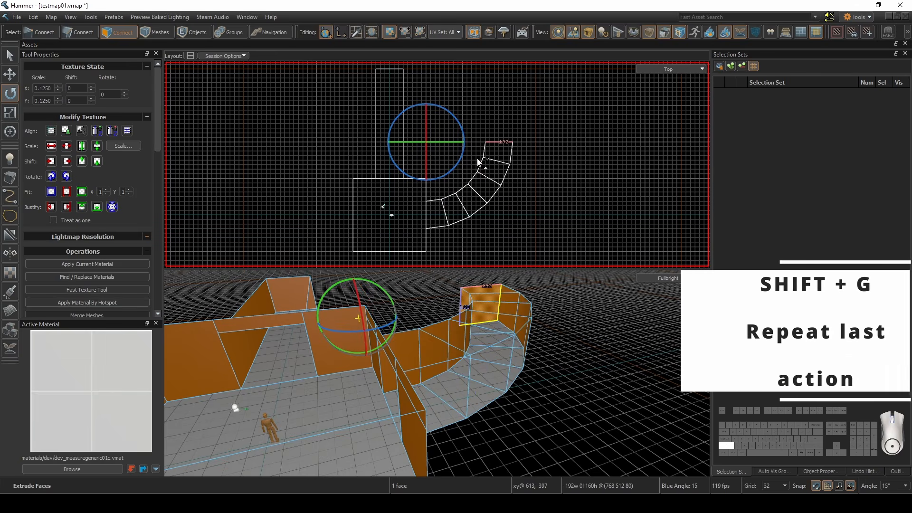
Extrude the end face of the curved corridor straight along the Y axis
middle_click_drag(526, 166, 512, 221)
key("t")
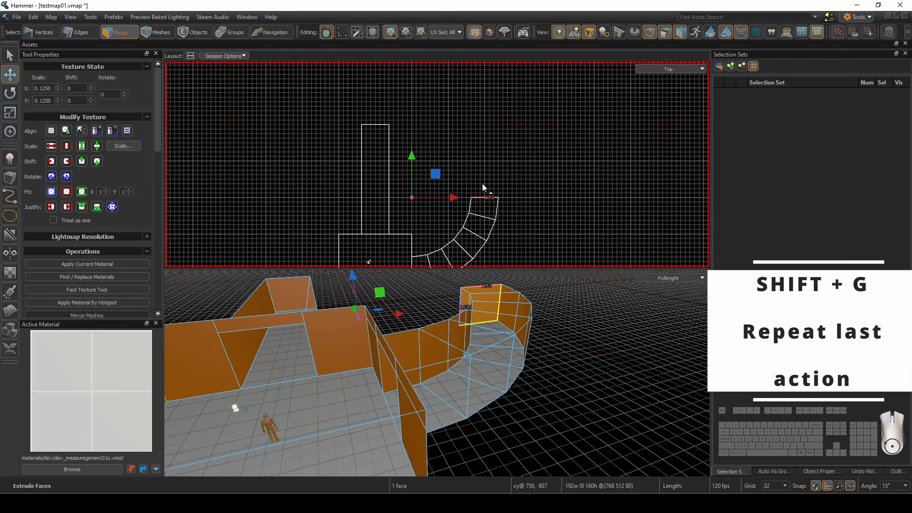
left_click_drag(421, 175, 428, 124, "shift")
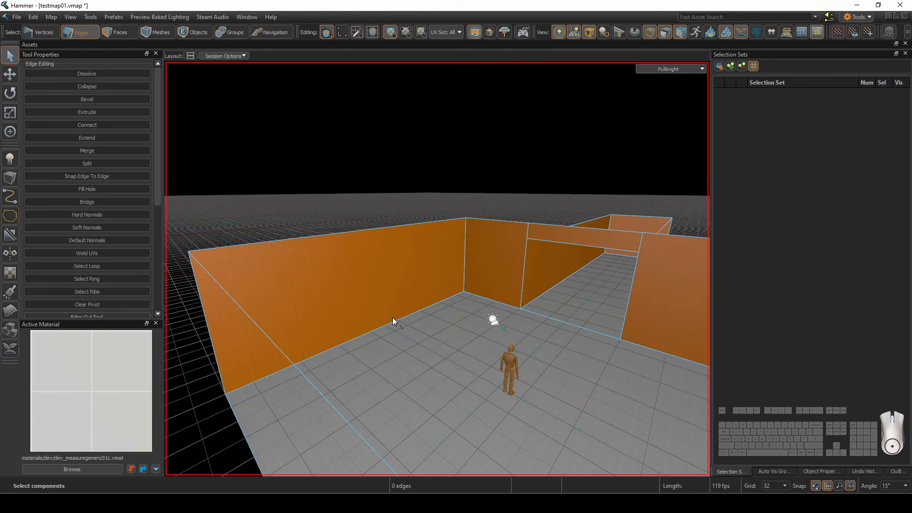
Cut the room's floor and the wall opposite the curved corridor with the Clipping tool, in line with both sides of that corridor's doorway
left_click(393, 311)
left_click(424, 350, "shift")
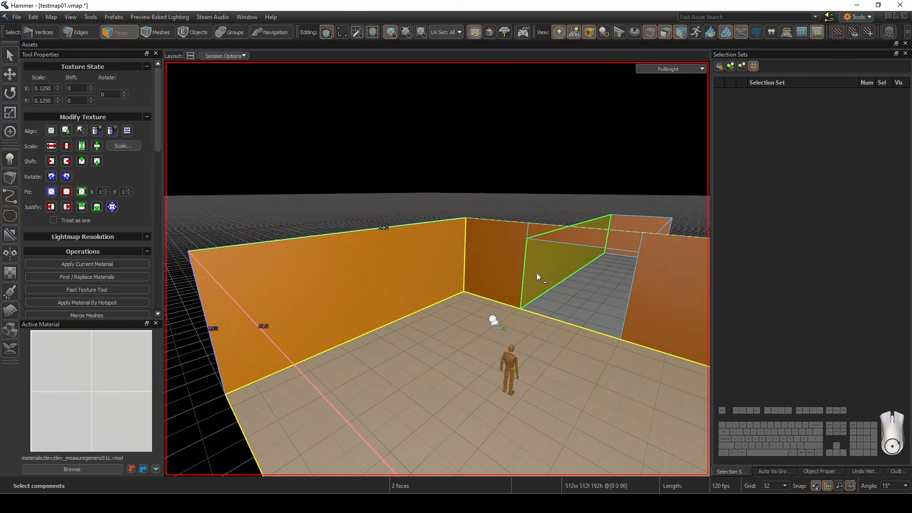
right_click_drag(537, 273, 437, 268)
key("d")
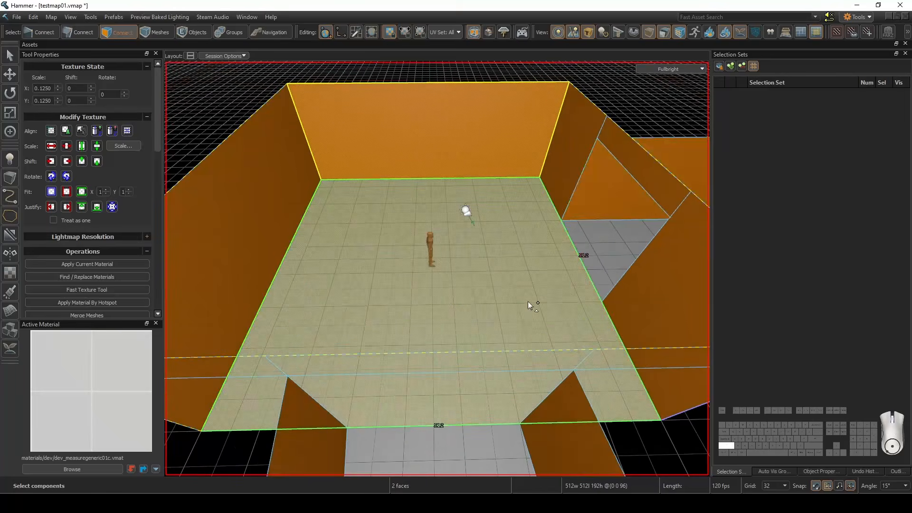
key("shift+x")
left_click_drag(489, 271, 495, 301)
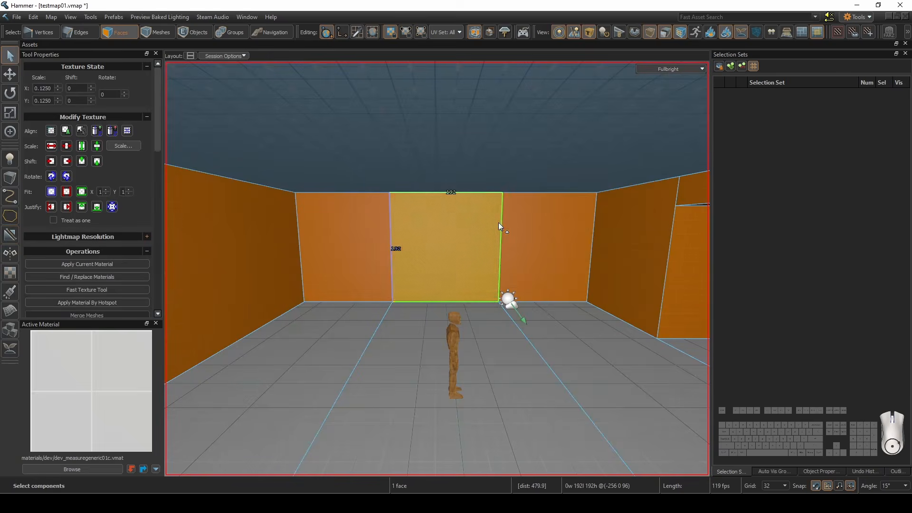
Cut the central section of the blank wall horizontally with the Clipping tool, level with the top of the straight corridor's doorway
left_click(534, 218)
key("shift+x")
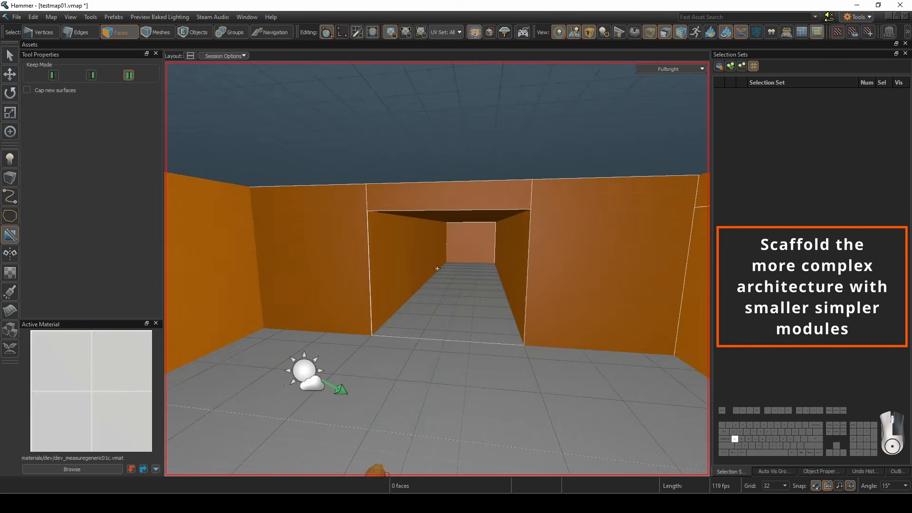
right_click_drag(437, 269, 437, 269)
left_click_drag(537, 219, 561, 218)
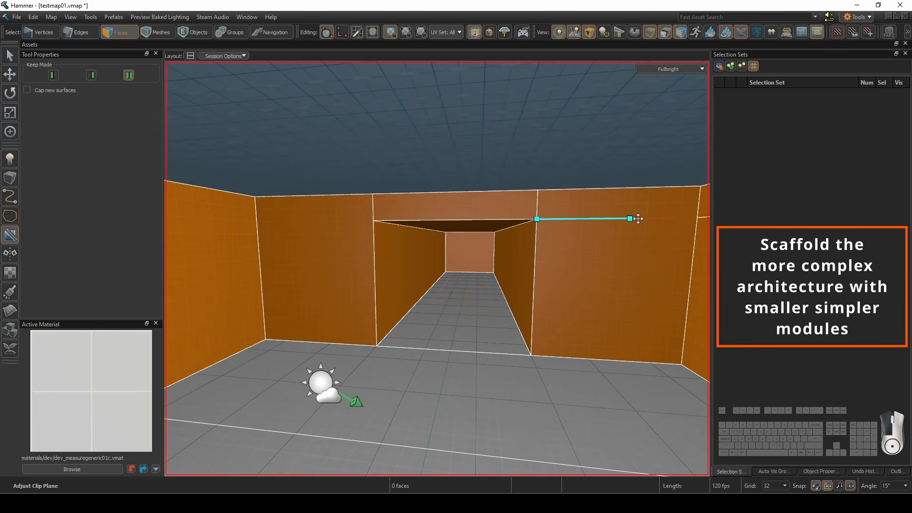
right_click_drag(638, 218, 437, 269)
key("space")
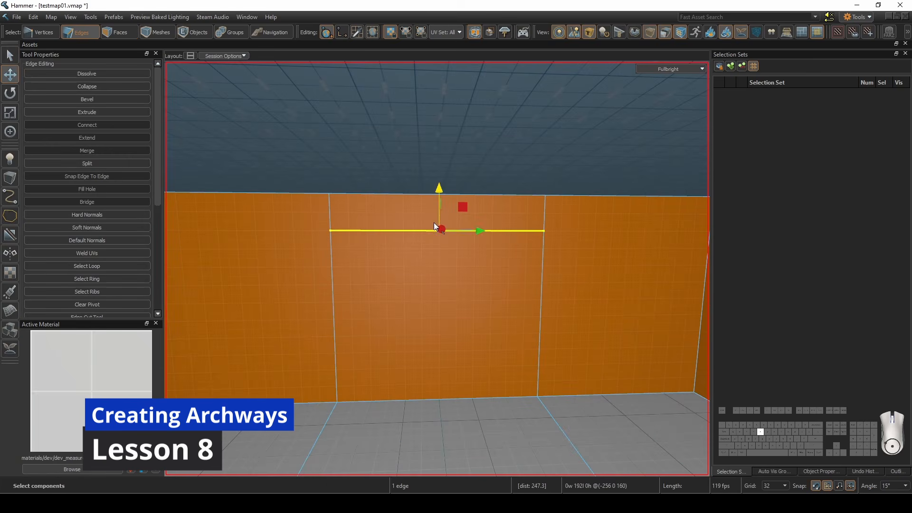
Lower the new horizontal edge 64 units and delete the wall face below it to open a doorway
left_click_drag(439, 192, 440, 266)
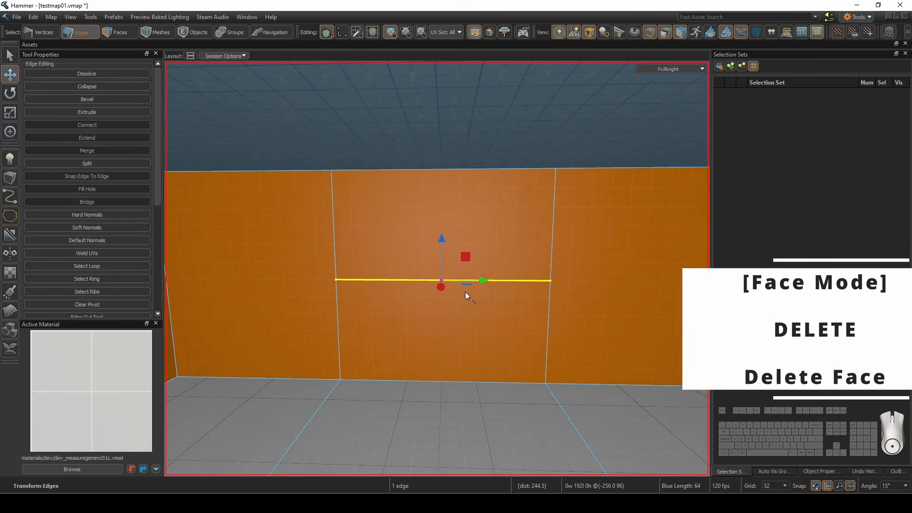
key("Delete")
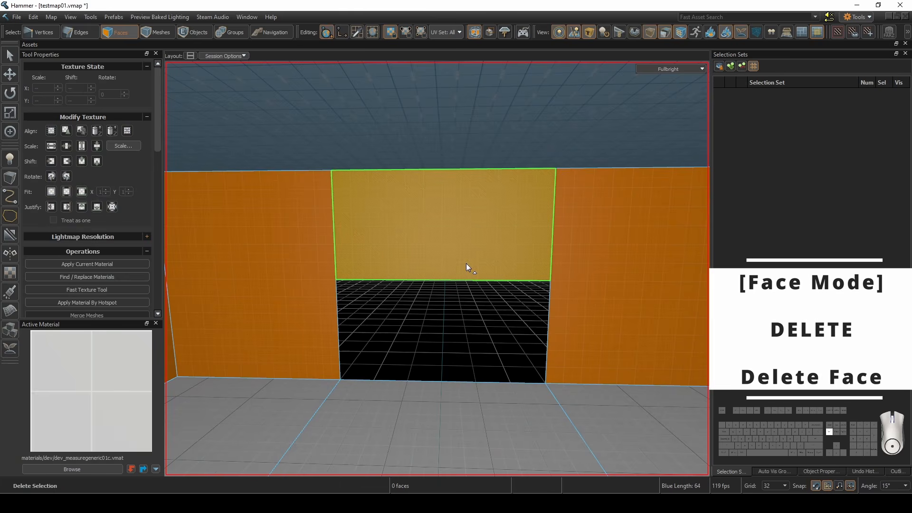
Bend the top edge of the opening upward into an arch with the Edge Arc Tool, using 16 steps
key("2")
left_click(452, 280)
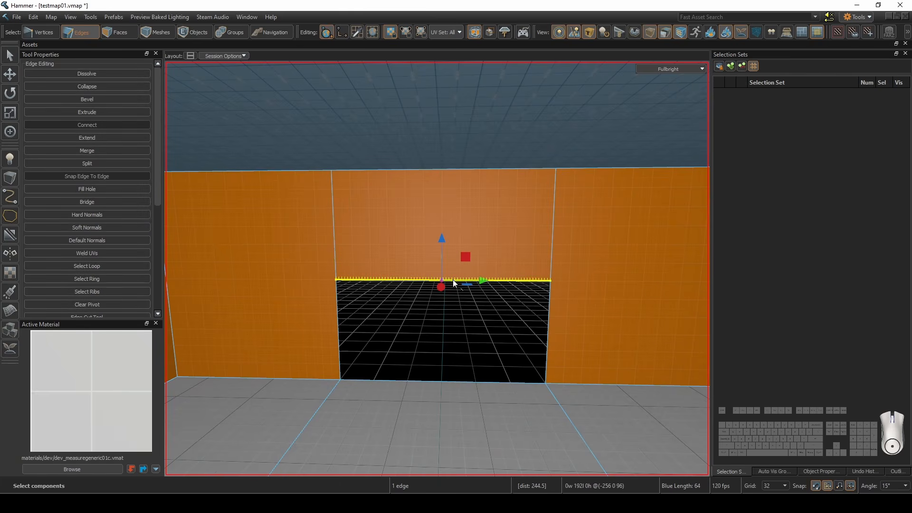
scroll(76, 208, "down", 4)
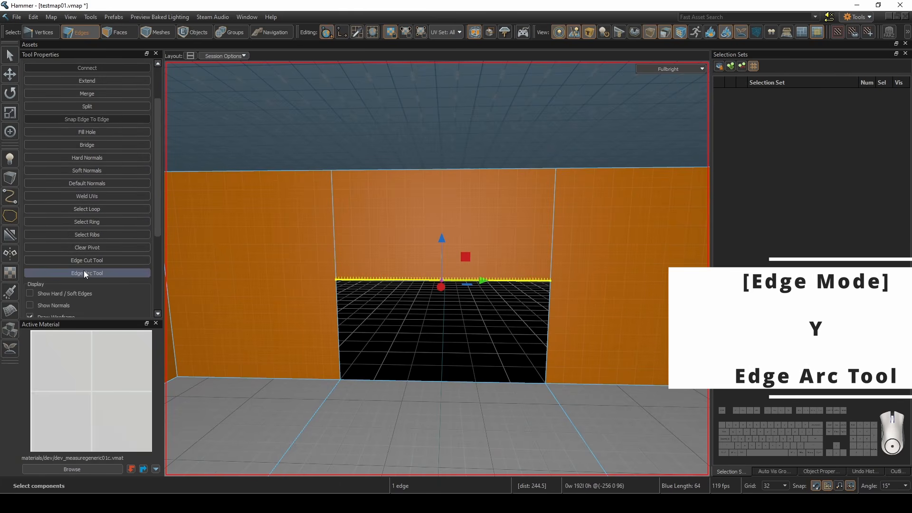
left_click(84, 273)
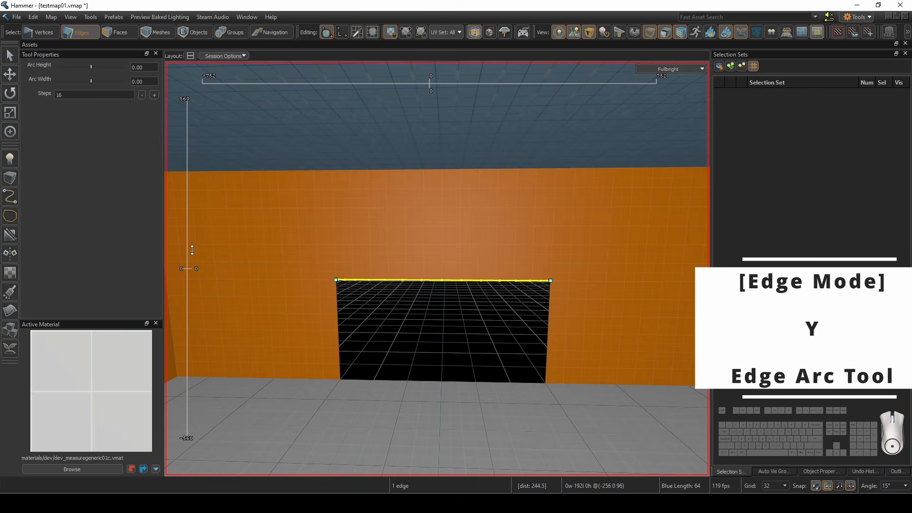
left_click_drag(192, 250, 197, 316)
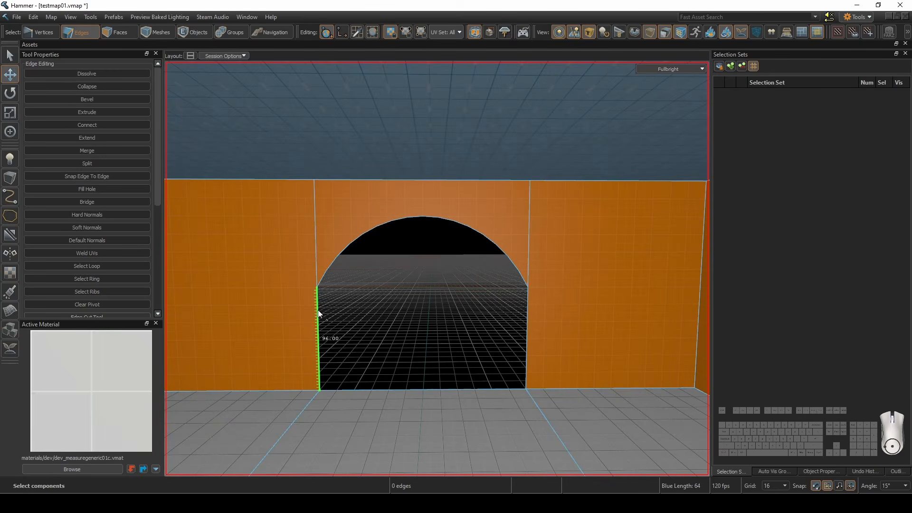
Extrude the archway's edge loop about 128 units outward and move its pivot 512 units along the Y axis in the top view
double_click(315, 311)
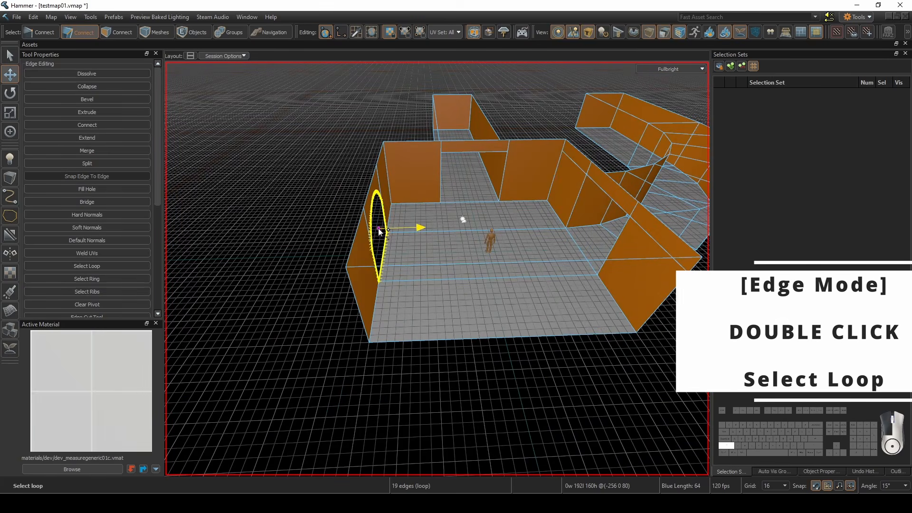
left_click_drag(381, 231, 353, 231, "shift")
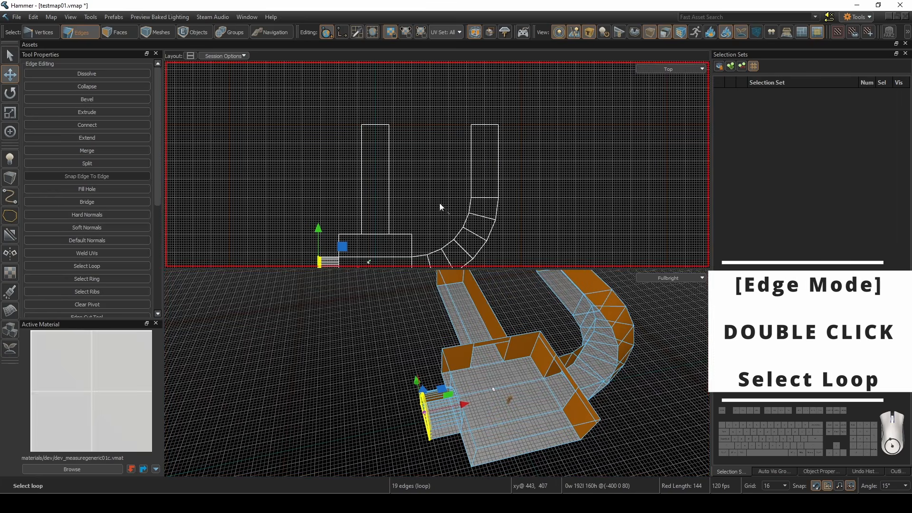
right_click_drag(487, 152, 554, 128)
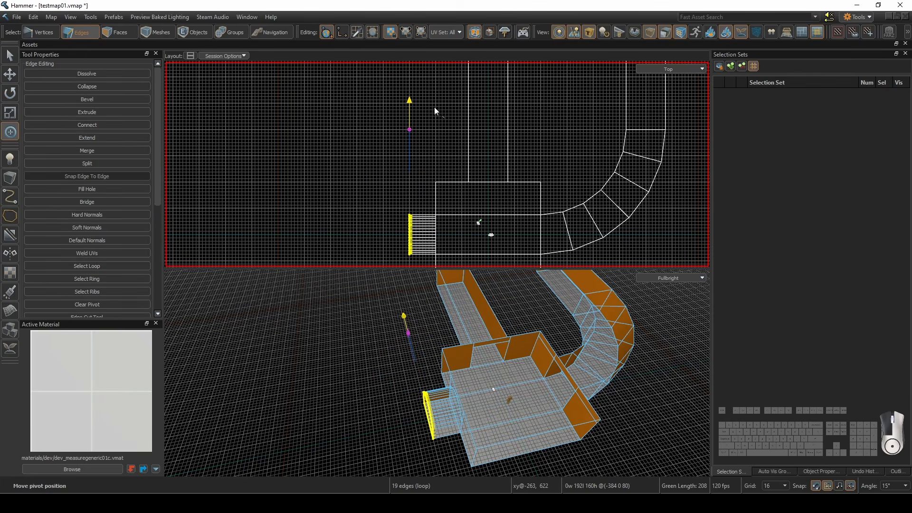
scroll(434, 107, "down", 2)
Set angle snapping to 5°, extrude the arch loop by rotating it around the pivot, and repeat the action to complete a 90° curved corridor
key("e")
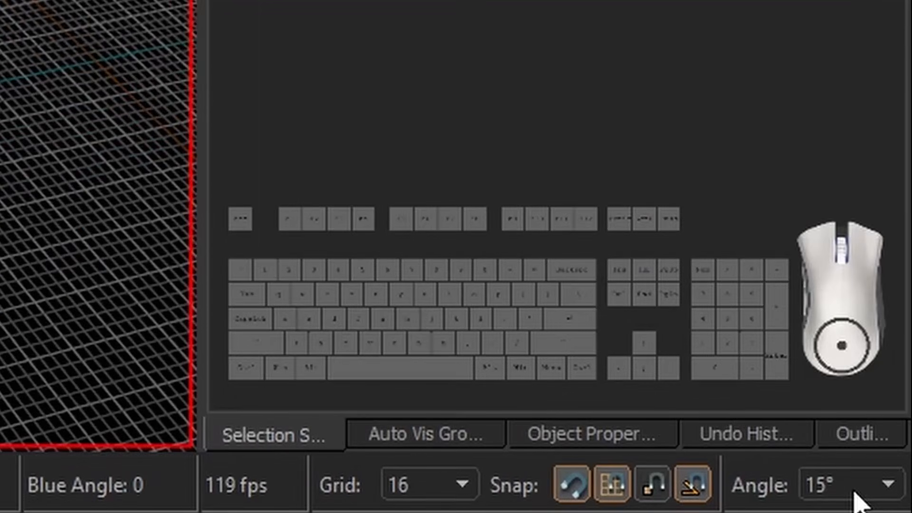
left_click(870, 487)
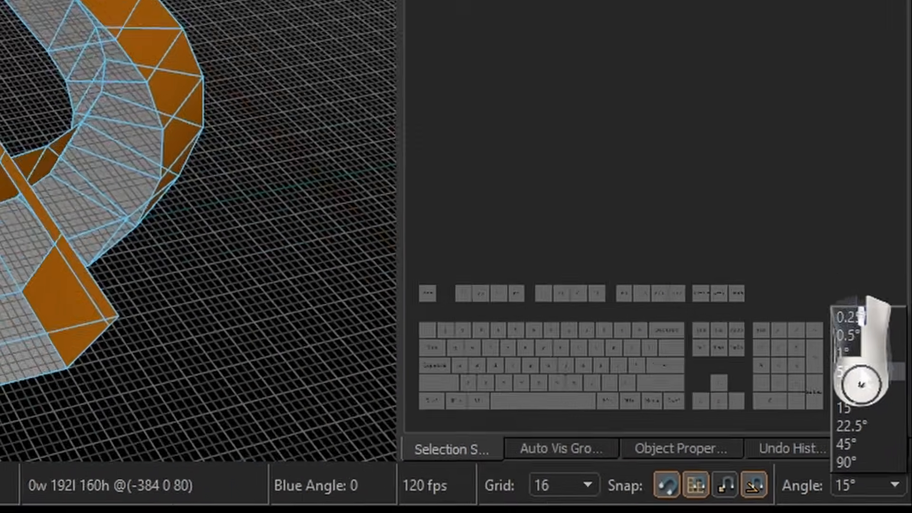
left_click(827, 327)
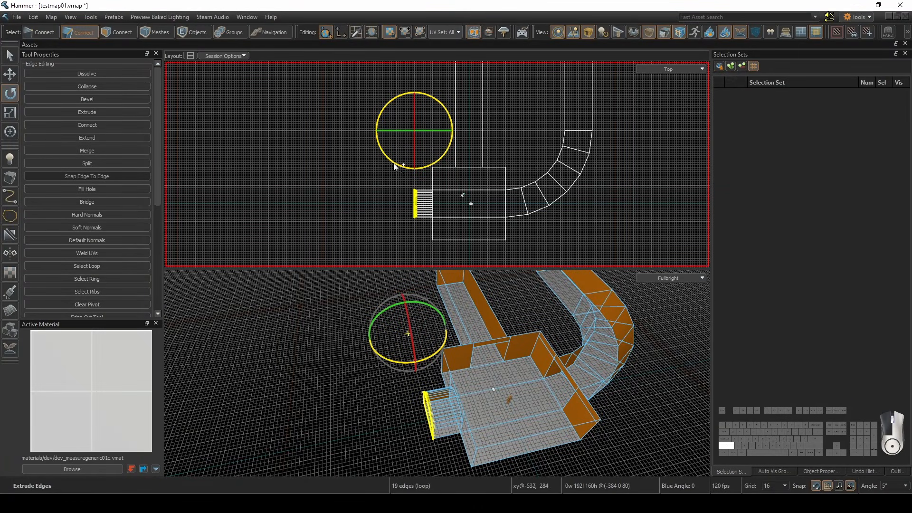
key("shift+g")
key("shift+g")
key("shift+g")
key("shift+g")
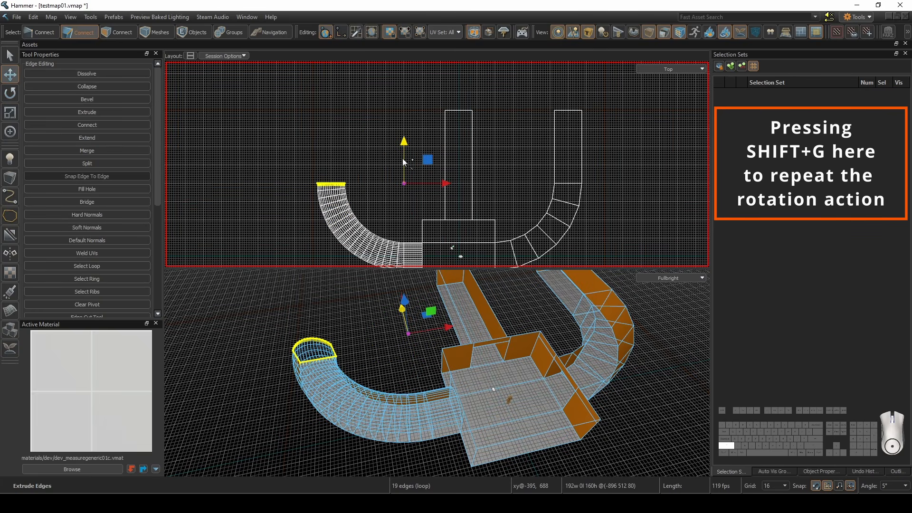
Extrude the end loop of the arched curved corridor 512 units straight along the Y axis
left_click_drag(403, 158, 437, 114, "shift")
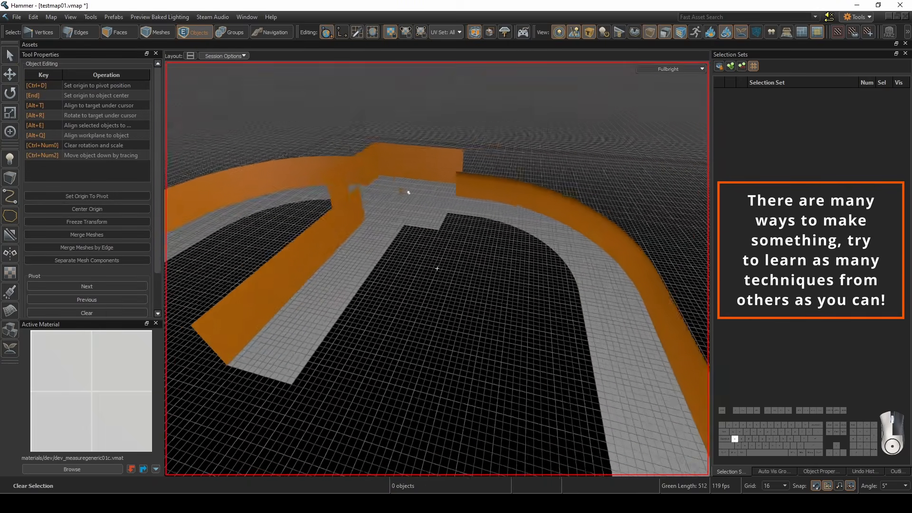
key("a")
right_click_drag(437, 269, 437, 268)
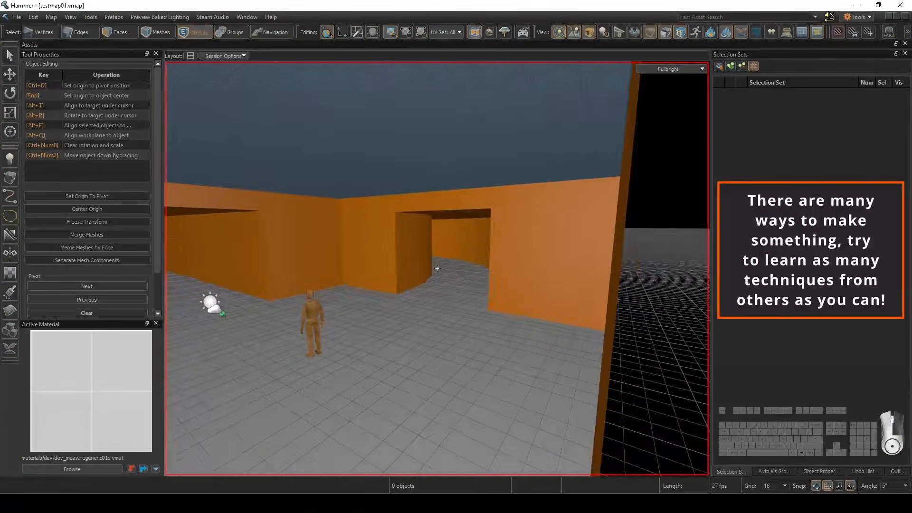
Bevel the inner ceiling edge loop of the rectangular curved corridor with 0 steps, shape 0.50 and width 64
right_click_drag(438, 269, 437, 269)
key("w")
key("2")
double_click(363, 216)
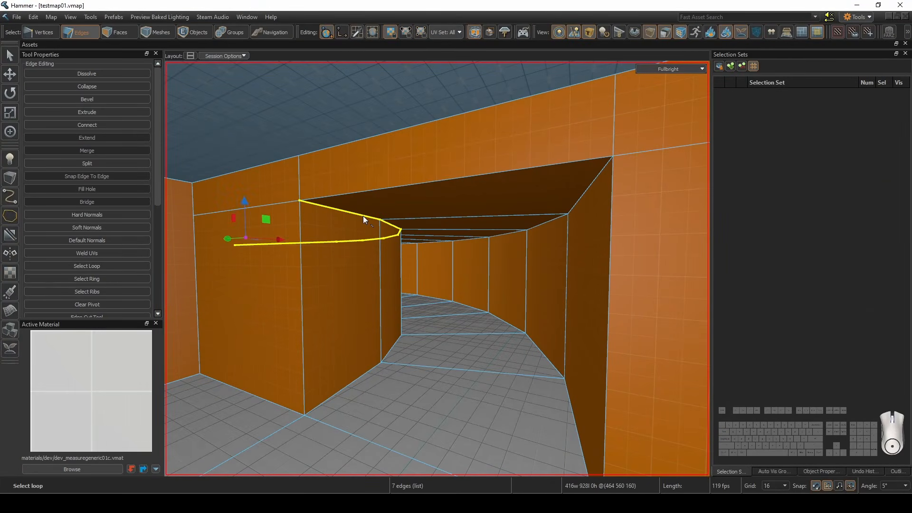
key("w")
right_click_drag(363, 216, 437, 268)
key("d")
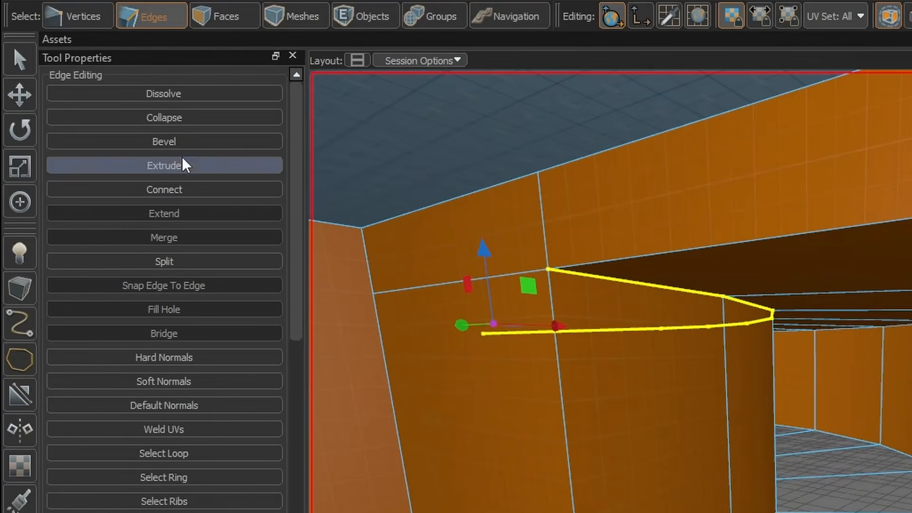
left_click(180, 146)
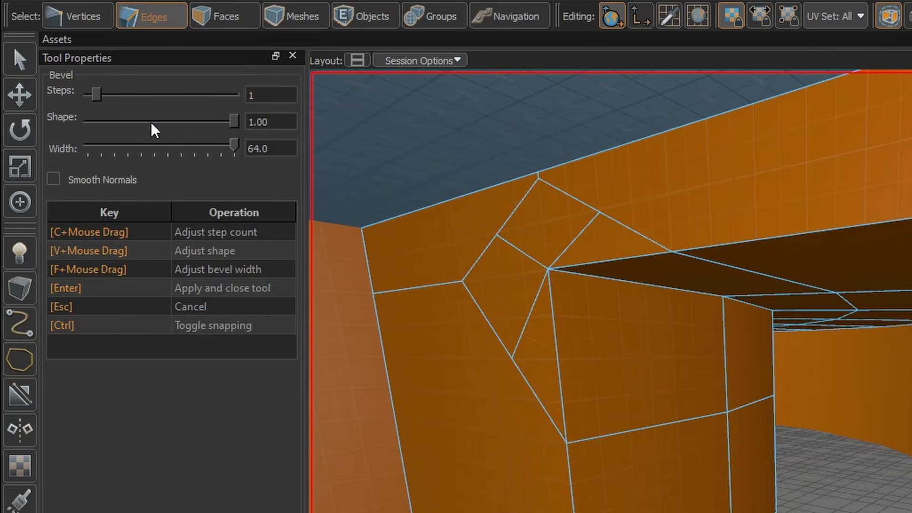
left_click_drag(152, 128, 160, 127)
left_click_drag(93, 96, 67, 99)
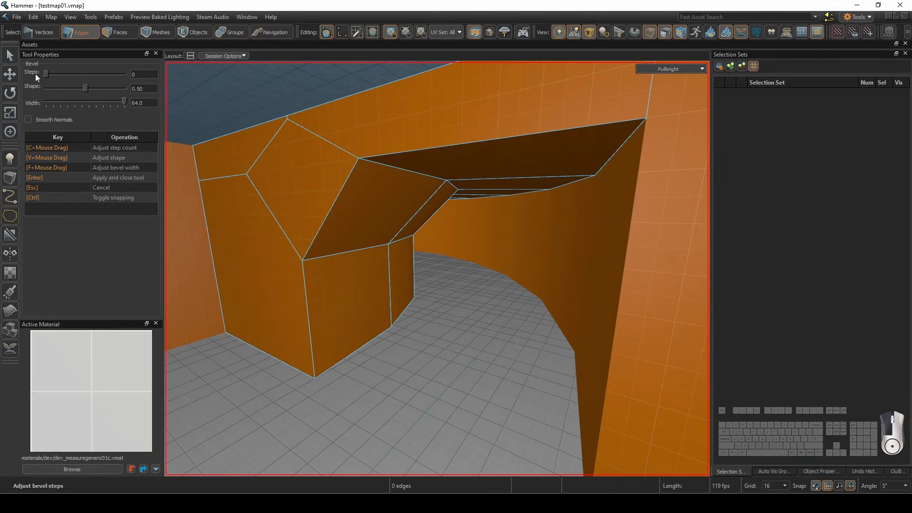
left_click_drag(35, 73, 34, 73)
Extrude the end face of the straight corridor a further 512 units along the Y axis
key("w")
right_click_drag(437, 268, 438, 269)
key("d")
key("s")
left_click(502, 206)
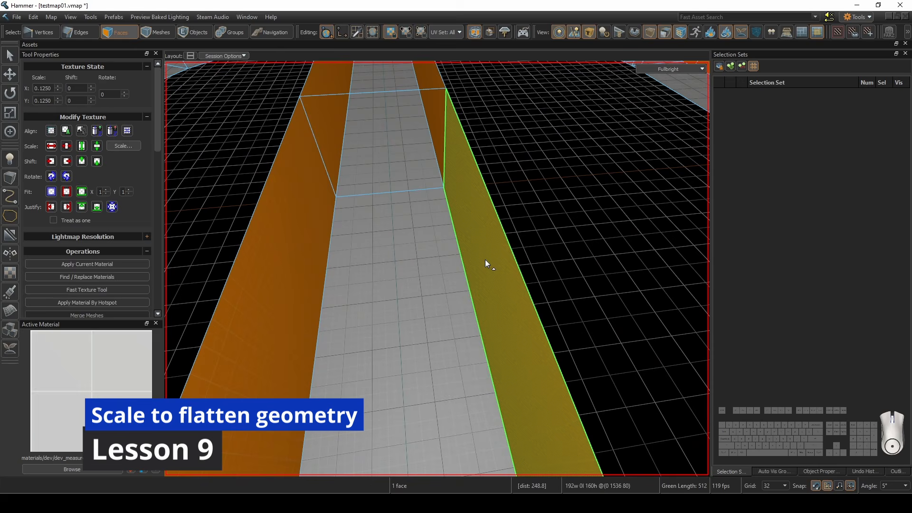
Select both side walls of the new corridor section and extrude them outward with the Scale tool until the section is 576 units wide
left_click(385, 262)
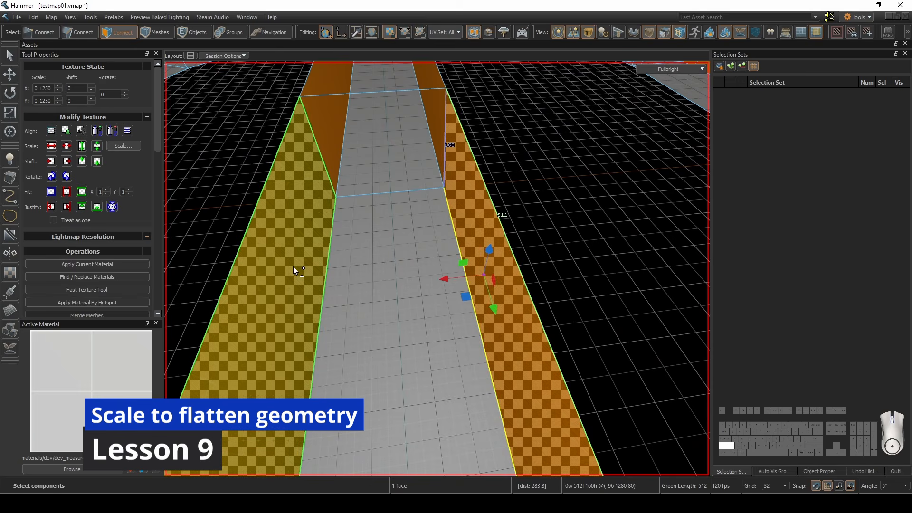
scroll(341, 249, "down", 5)
key("e")
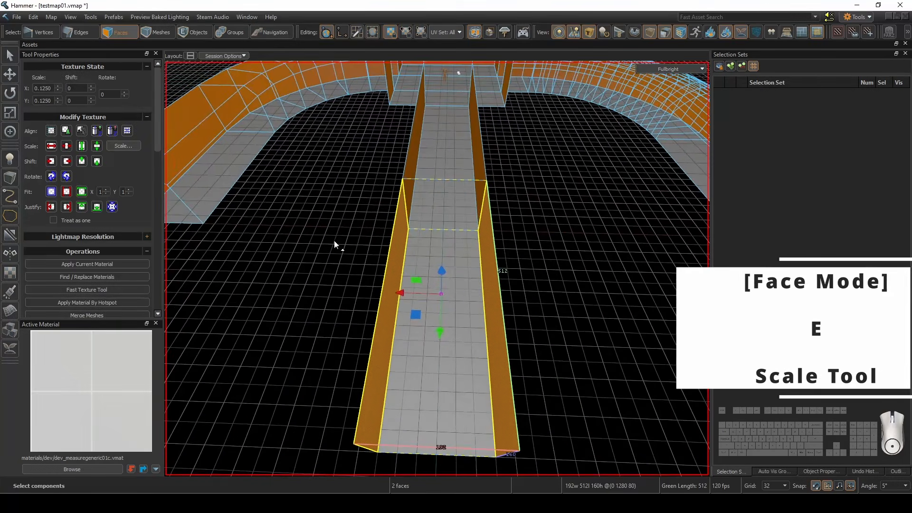
left_click_drag(402, 295, 321, 286, "shift")
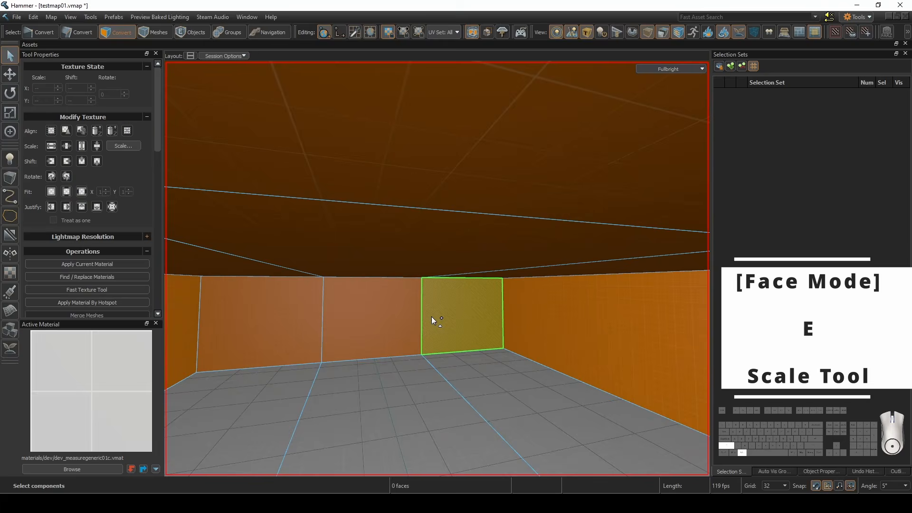
Move the widened room's coplanar end-wall faces 64 units outward and raise its coplanar ceiling faces to a height of 192 units
double_click(431, 316)
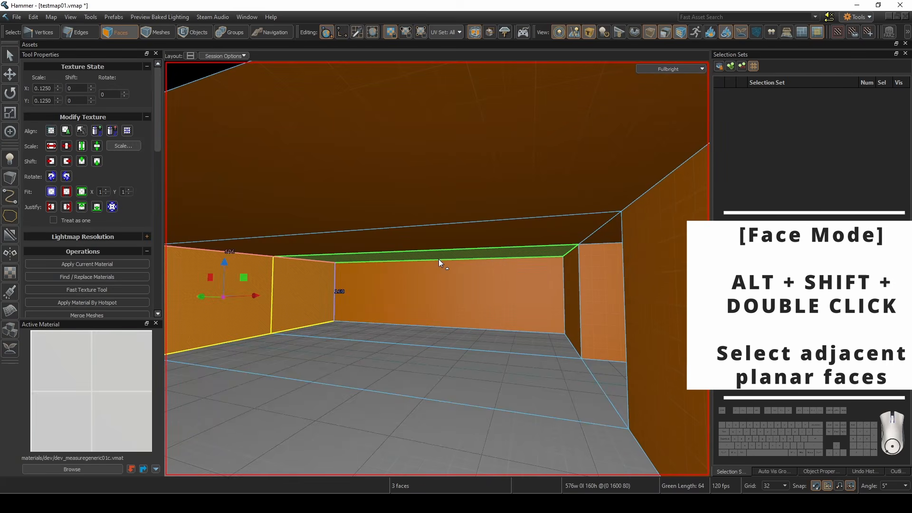
left_click(437, 253)
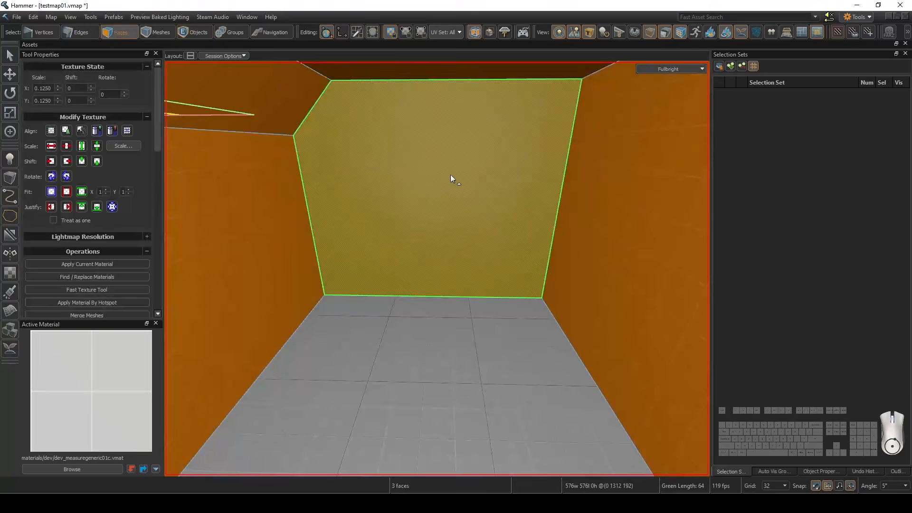
Extrude the end face of the beveled curved corridor 576 units along the Y axis, matching the length of the widened room
left_click(484, 199)
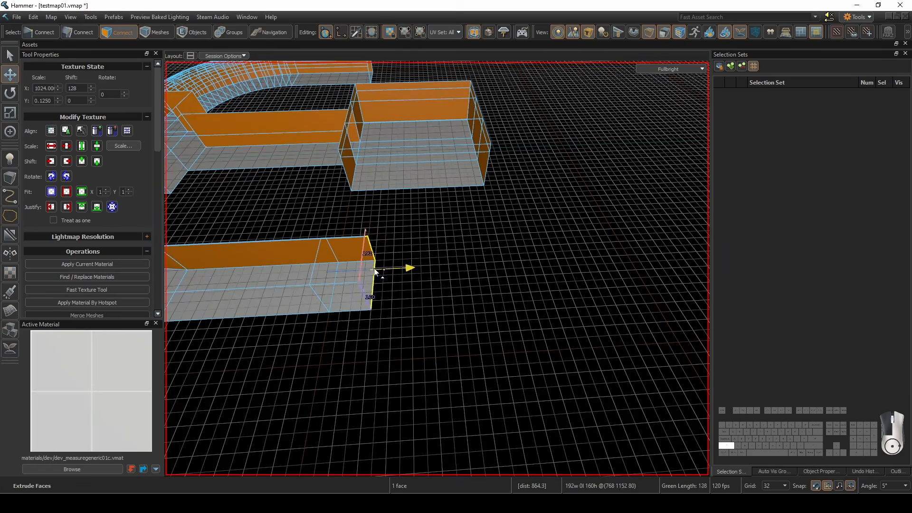
left_click_drag(380, 263, 511, 252, "shift")
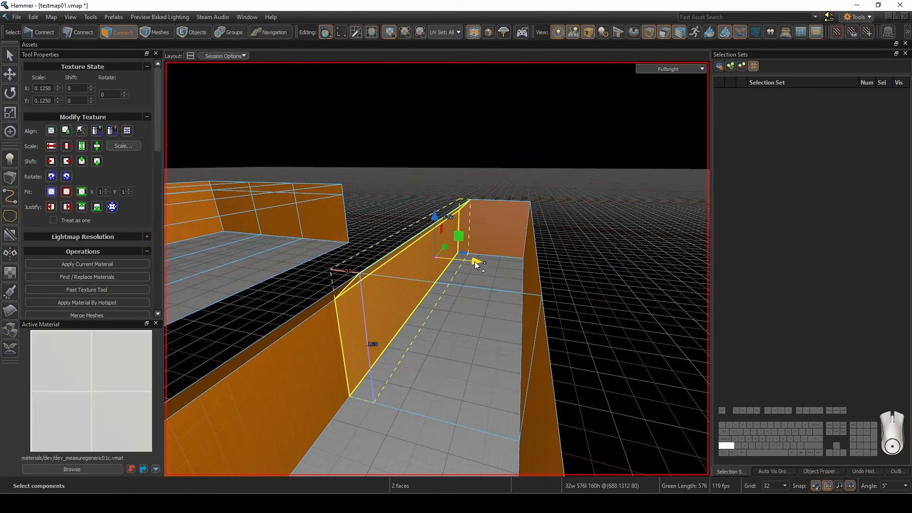
Extrude the new section's side wall and bevel faces 112 units along the X axis and flatten them with the Scale tool
left_click_drag(475, 261, 386, 244, "shift")
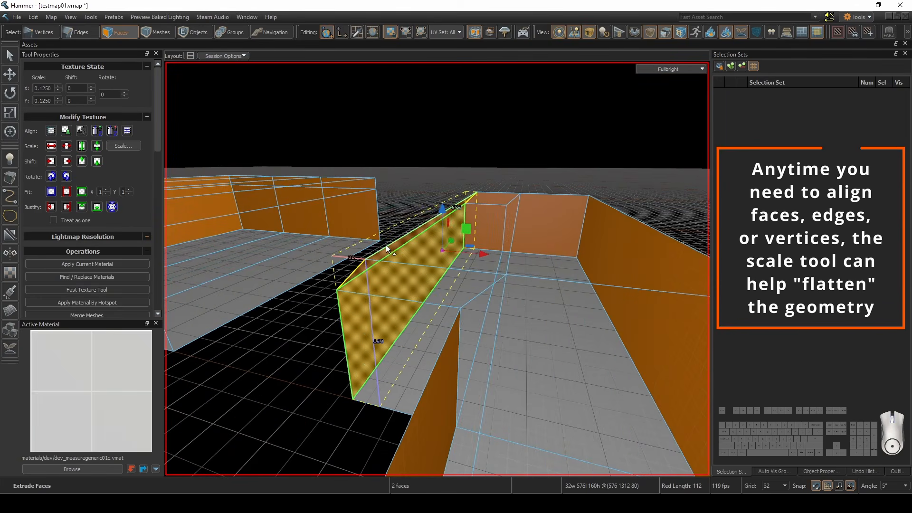
key("r")
left_click_drag(471, 237, 480, 256)
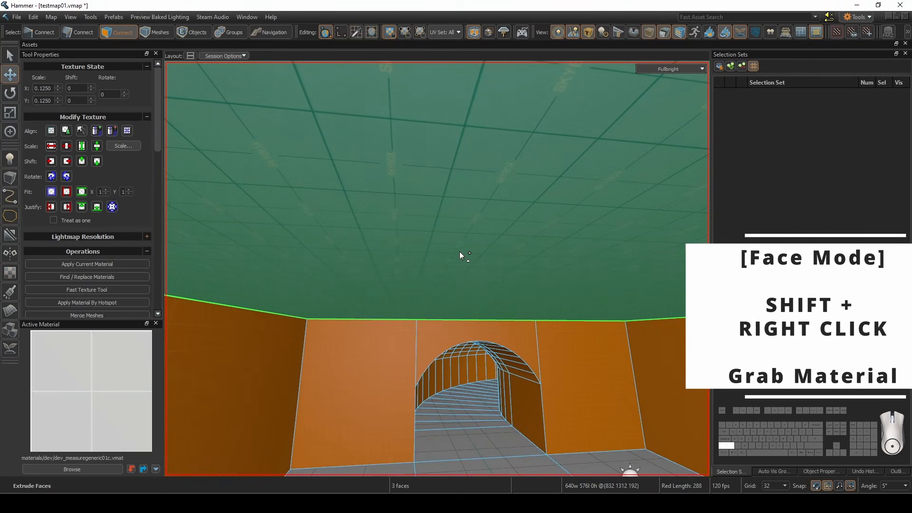
Pick the toolsskybox material from the first widened room's ceiling and apply it to the second room's selected ceiling faces
right_click(449, 264, "shift")
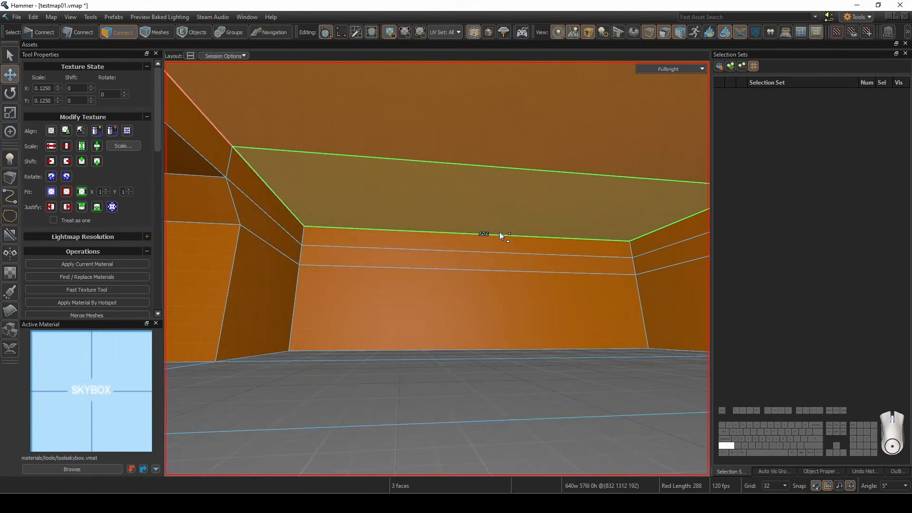
left_click(481, 295)
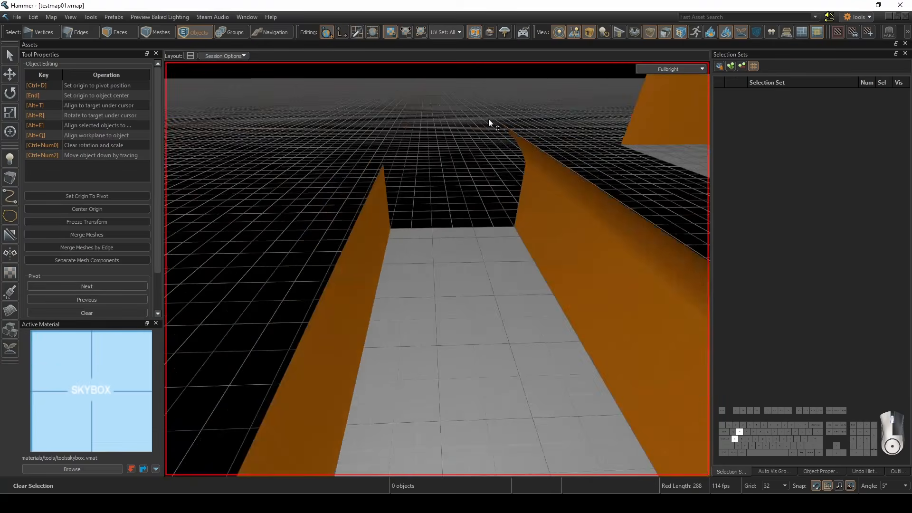
Select the edge loop around the arched corridor's open end, excluding the floor edge, for scaling
key("2")
double_click(475, 228)
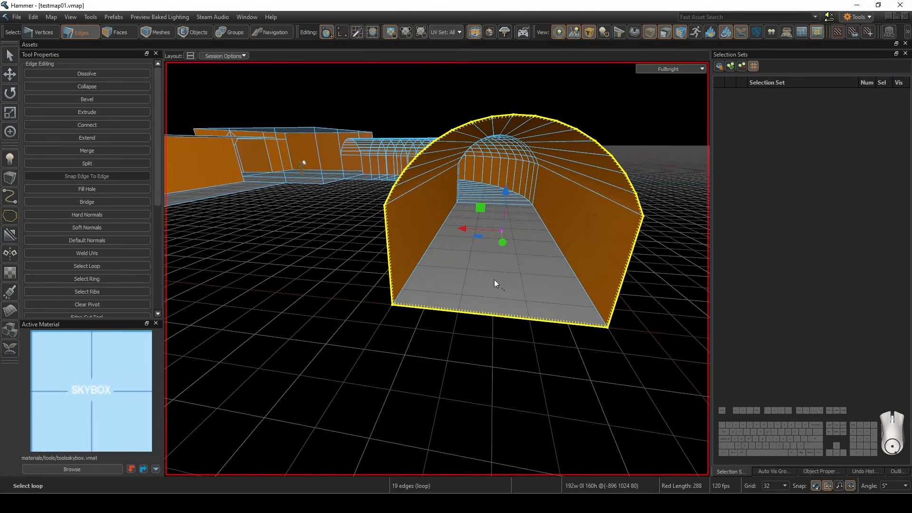
key("ctrl")
key("e")
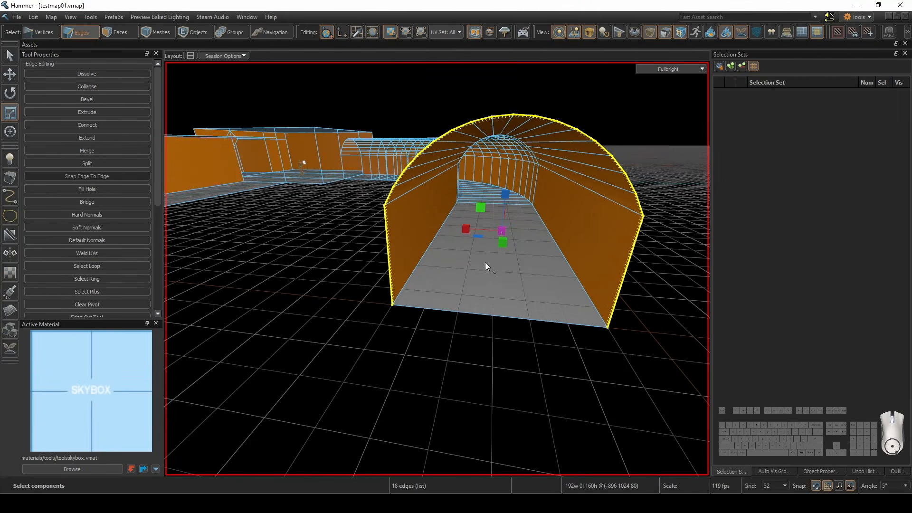
key("w")
right_click_drag(486, 263, 437, 268)
key("s")
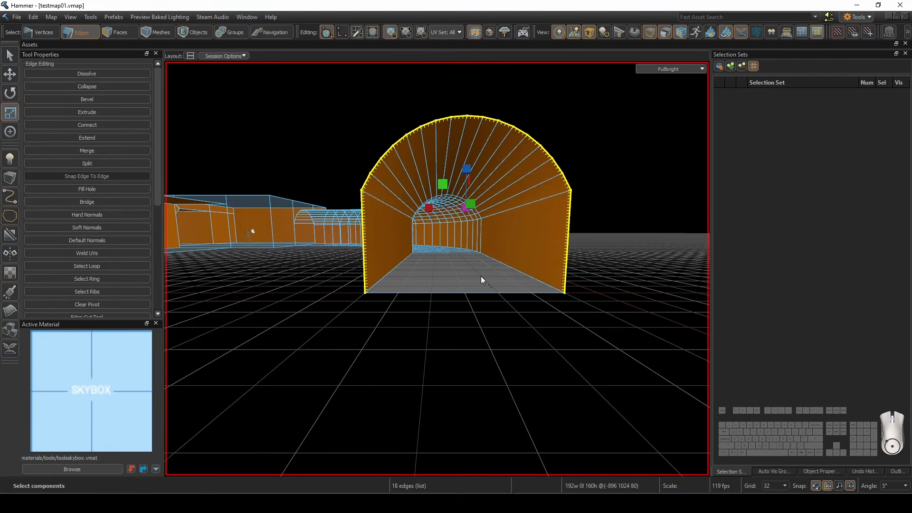
Move the pivot of the selected arch edges down to floor level using the front view
key("space")
key("Insert")
left_click_drag(479, 159, 472, 264)
key("e")
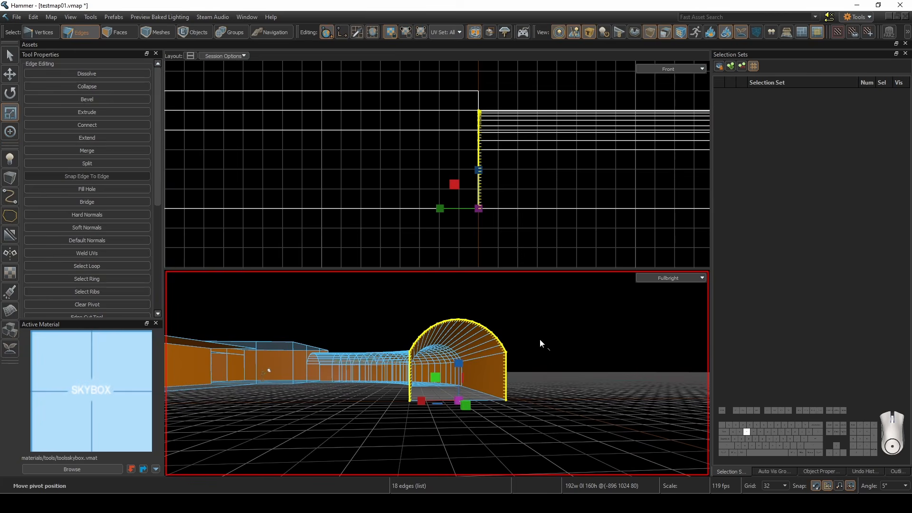
key("shift+z")
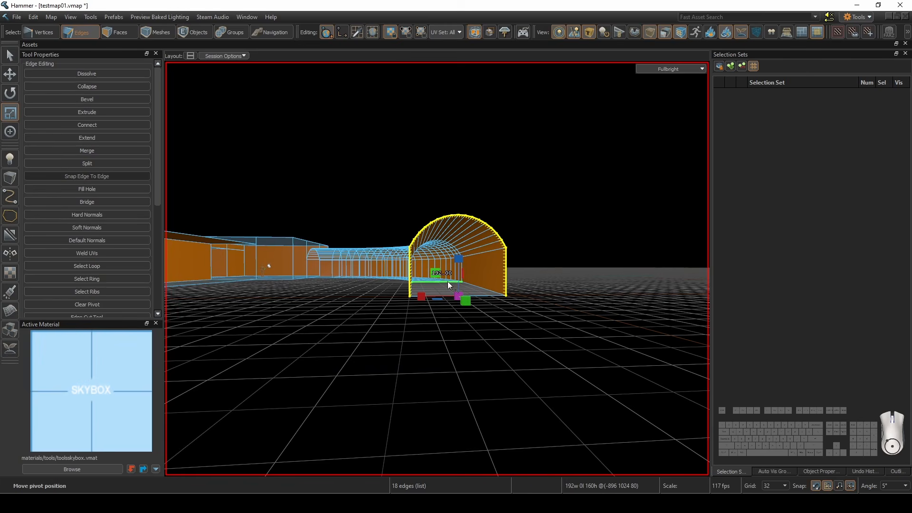
Extrude the arch edges outward into a flat end wall and extend its vertical side edge 576 units along the Y axis
left_click_drag(436, 270, 380, 198)
key("ctrl")
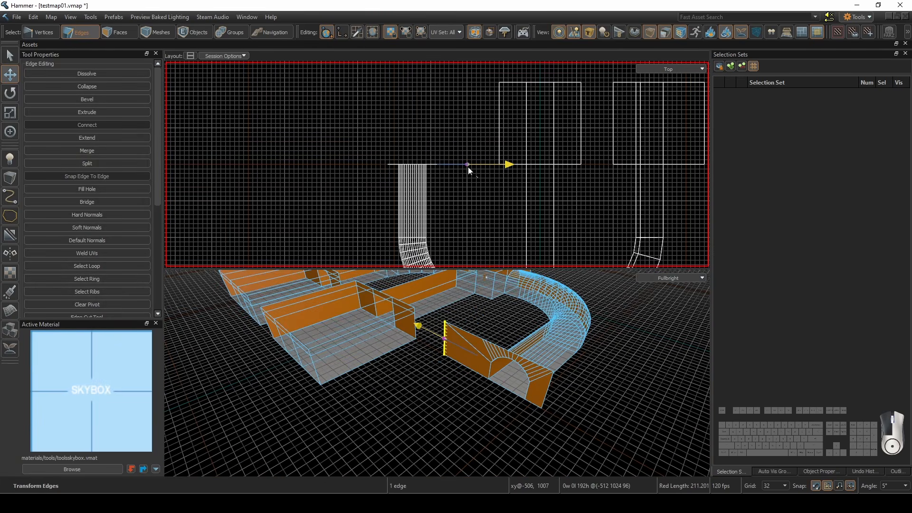
left_click_drag(469, 167, 472, 88, "shift")
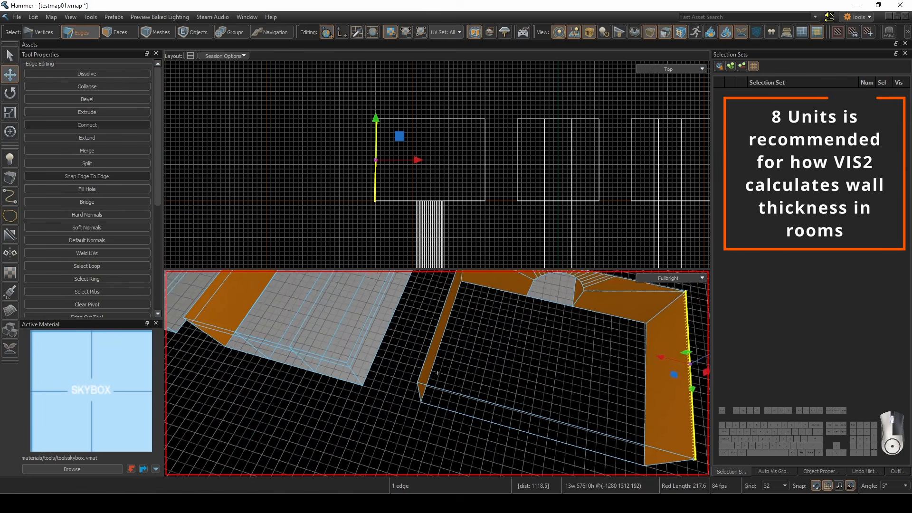
Select the bottom edges of the new room's two side walls and bridge them to create the floor
right_click_drag(437, 373, 441, 372)
left_click(560, 324)
key("d")
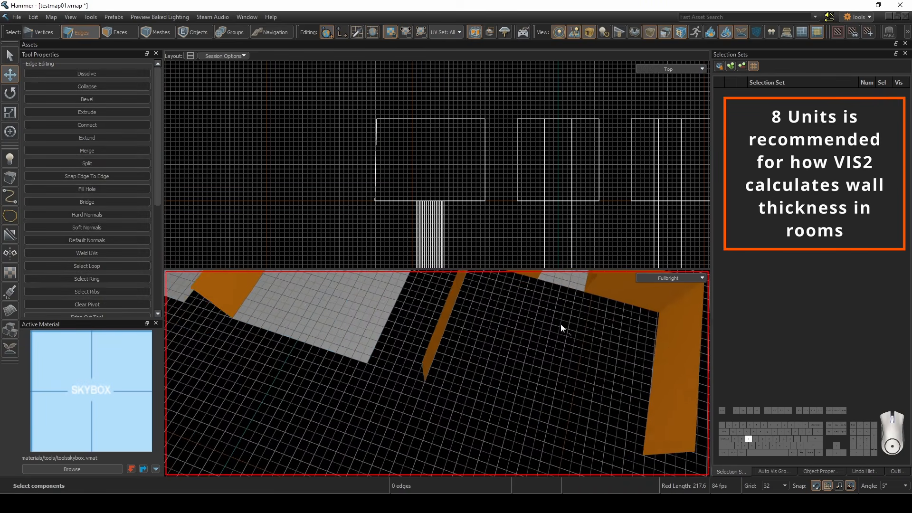
left_click(618, 354)
left_click(401, 302, "shift")
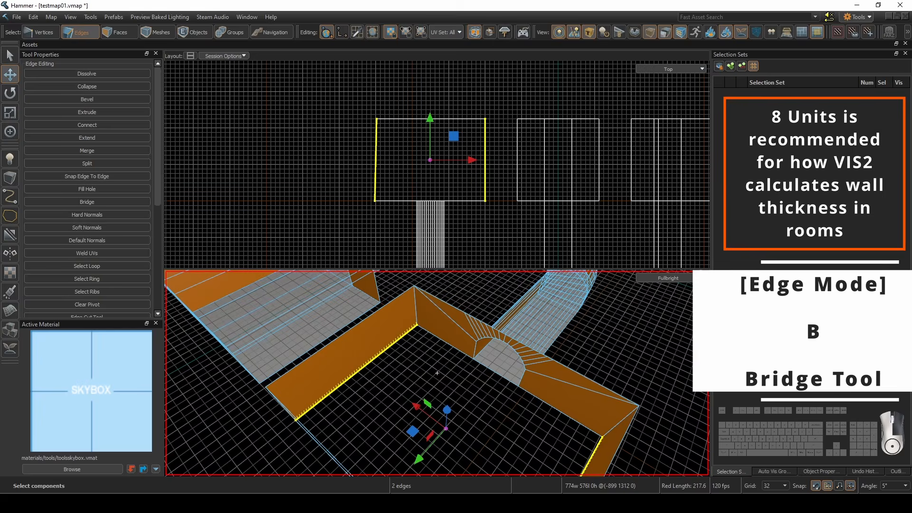
key("b")
Apply the arched corridor floor's UV mapping to the new room's floor face and clear the selection
key("3")
left_click(443, 359)
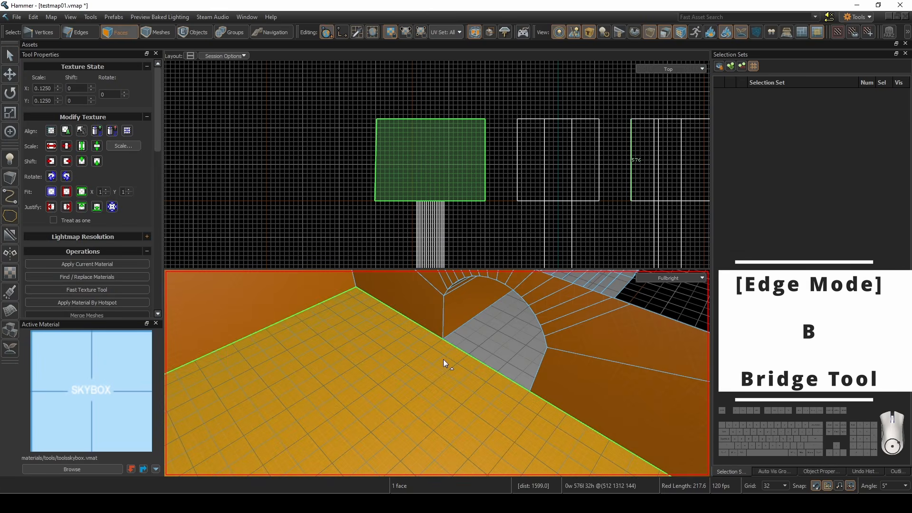
left_click(461, 348)
left_click(446, 360)
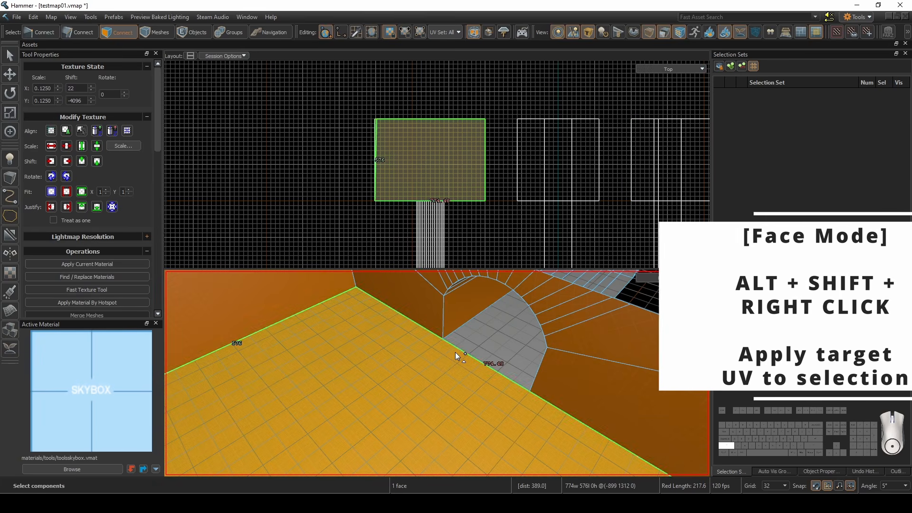
right_click(493, 337, "alt+shift")
key("5")
key("Escape")
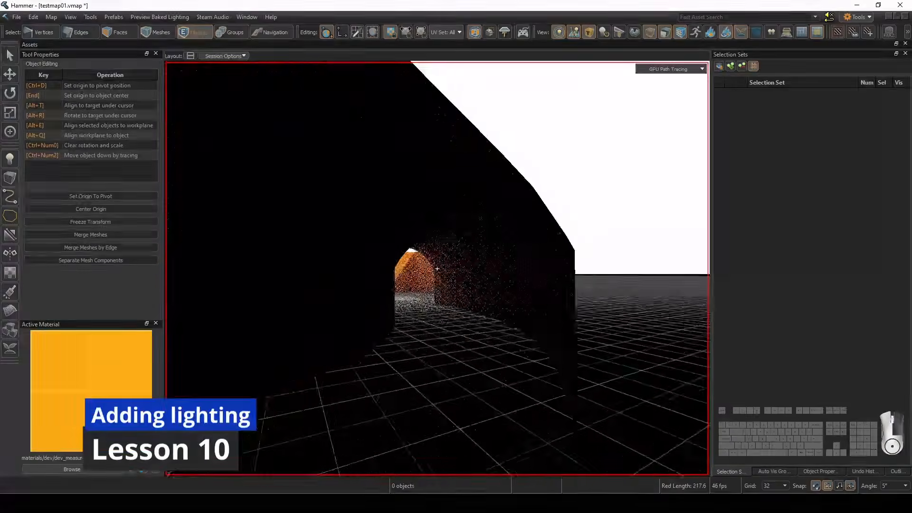
Select three ceiling faces of the beveled curved corridor and extrude them 16 units upward, using a grid size of 16
key("w")
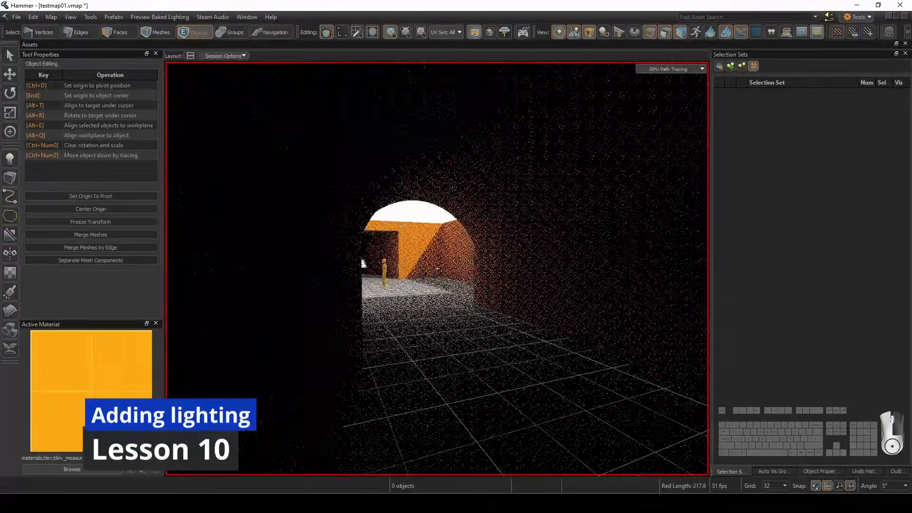
key("d")
key("w")
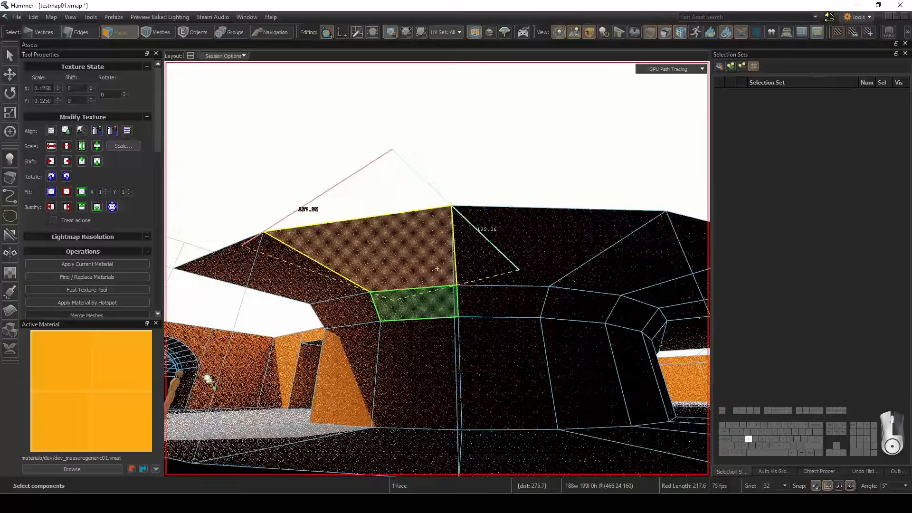
right_click_drag(437, 268, 436, 268)
key("d")
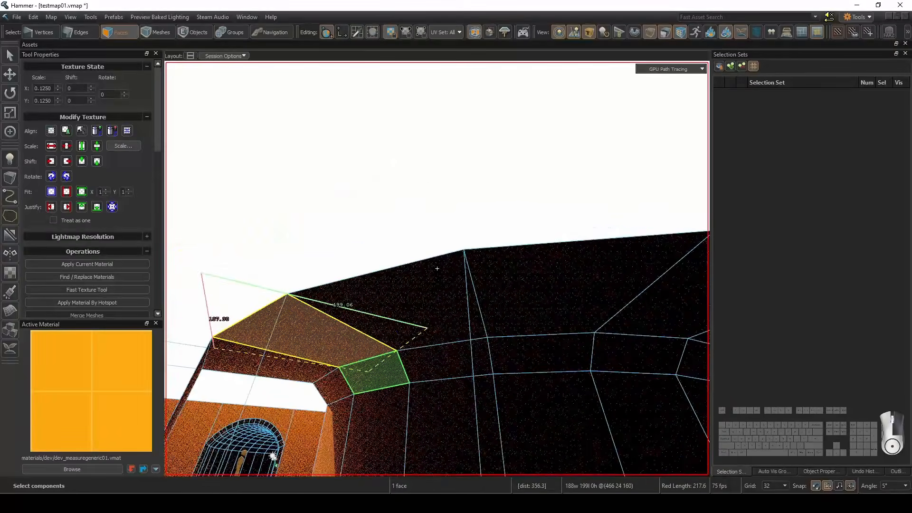
left_click(498, 295, "shift")
key("d")
left_click(494, 300, "shift")
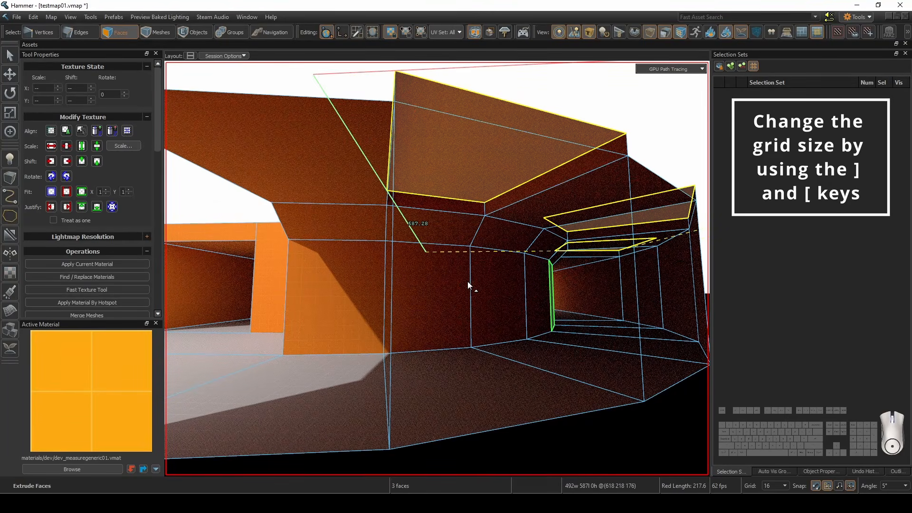
Switch to the Fullbright view and apply the skybox material from the room's ceiling to the raised corridor ceiling faces
key("a")
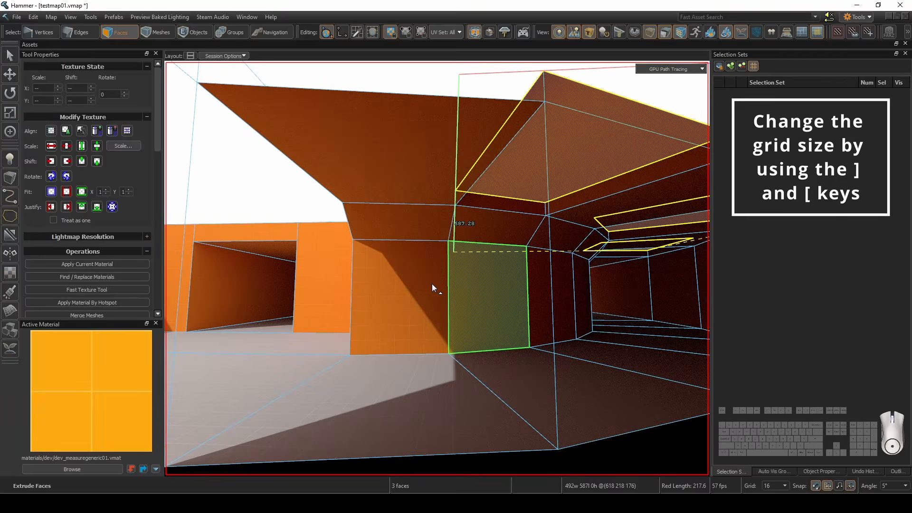
key("F5")
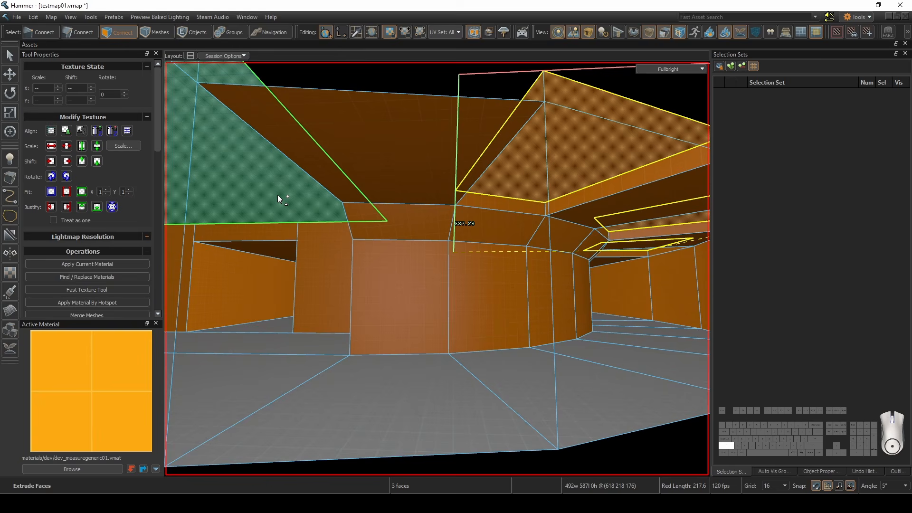
right_click(278, 195, "shift")
right_click_drag(278, 201, 279, 202)
key("w")
key("shift+t")
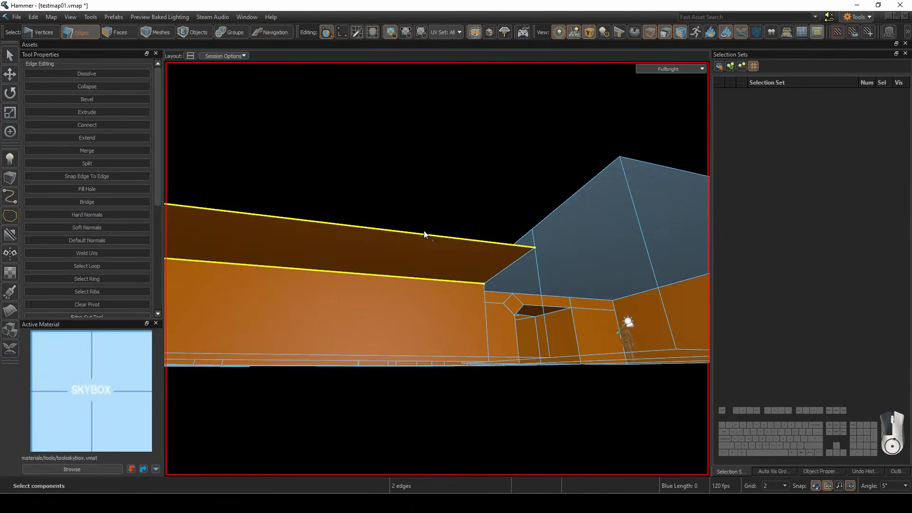
Divide the straight corridor's ceiling into segments by repeatedly connecting opposite edges, and extrude two segments 16 units upward
key("v")
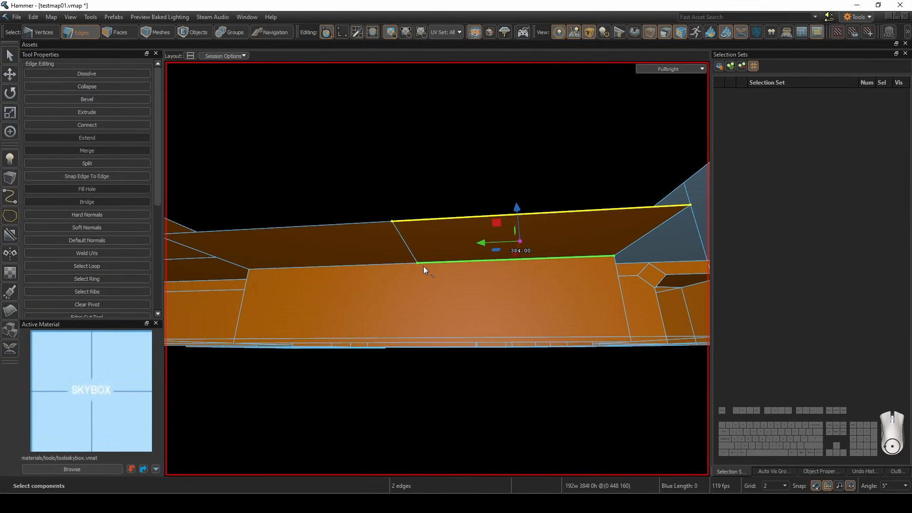
key("v")
left_click_drag(329, 267, 331, 188)
key("v")
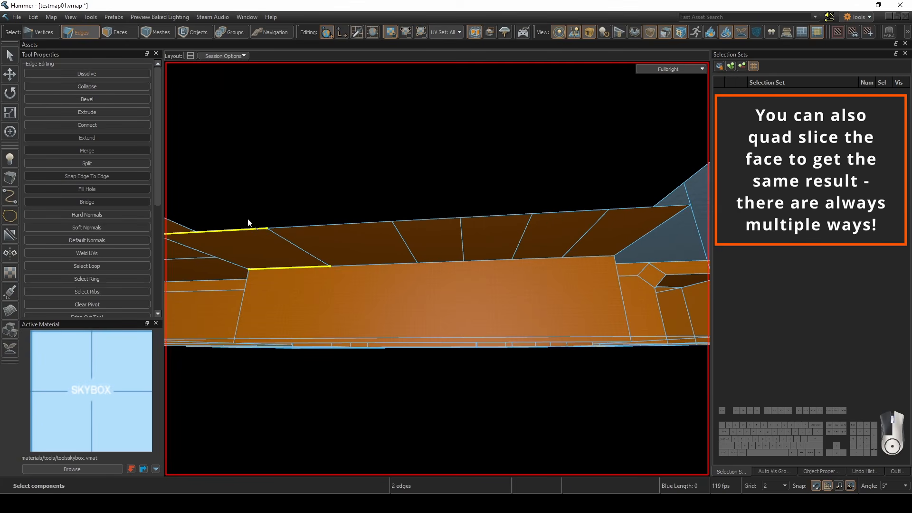
left_click_drag(390, 250, 395, 271)
key("v")
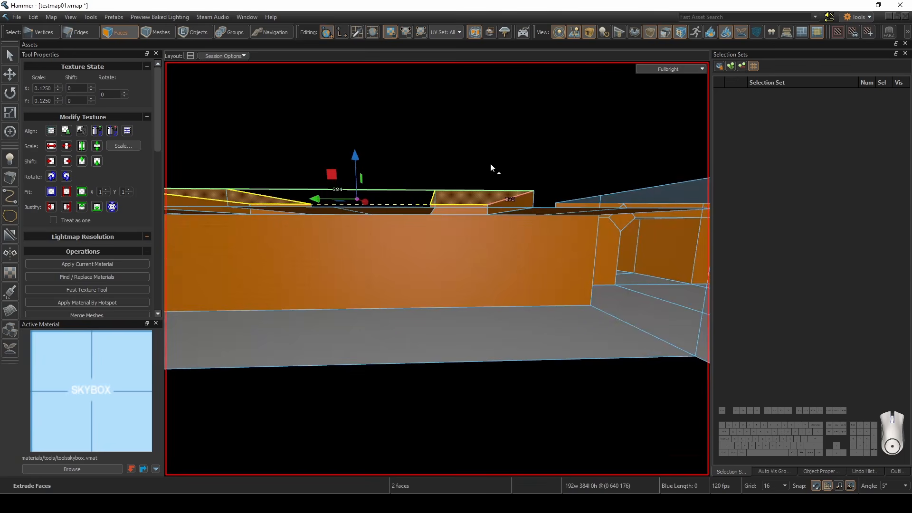
left_click(578, 110)
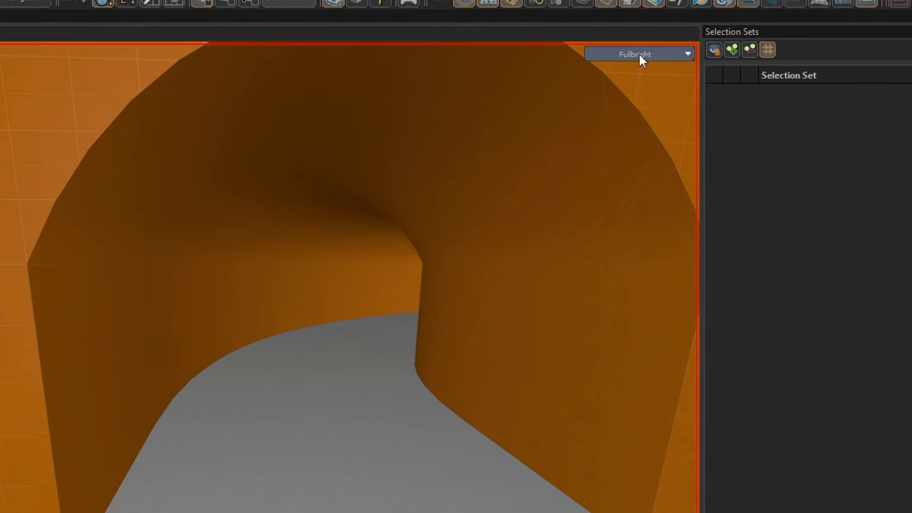
Open a floating viewport window and set it to show the Asset Browser
left_click(668, 69)
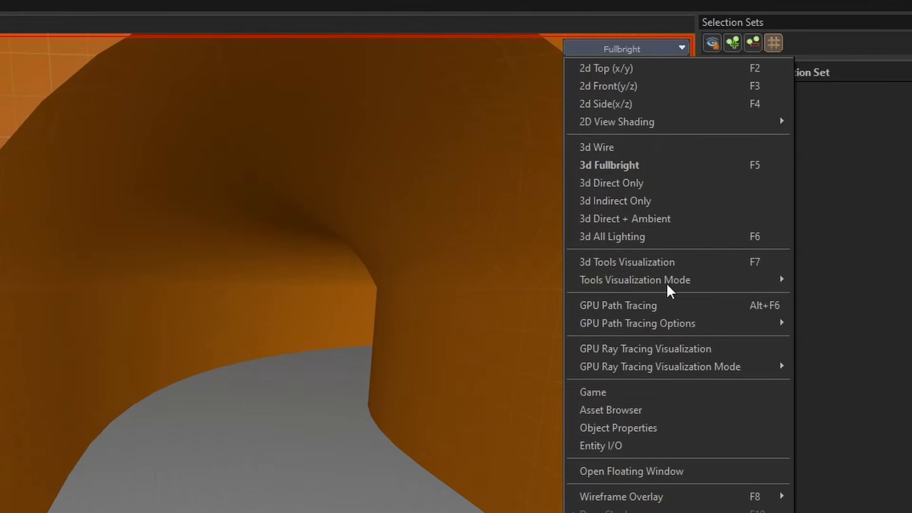
left_click(654, 471)
left_click(632, 100)
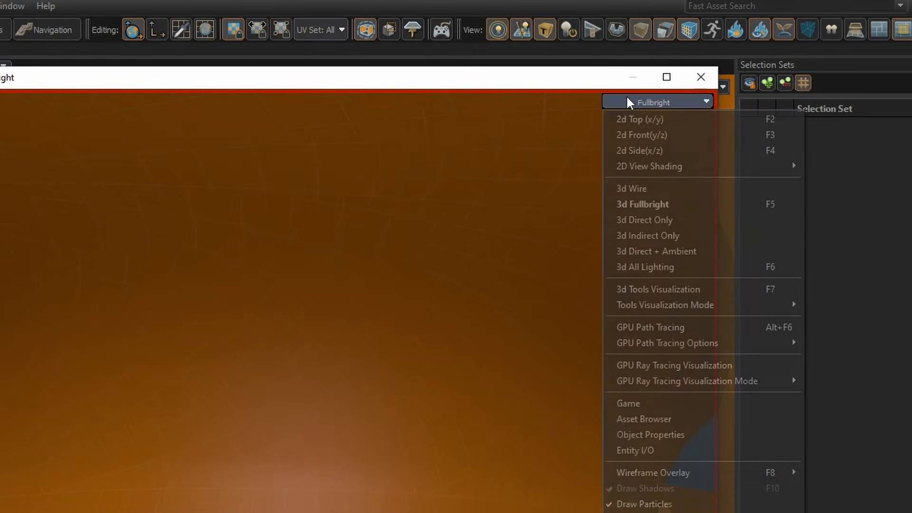
left_click(661, 418)
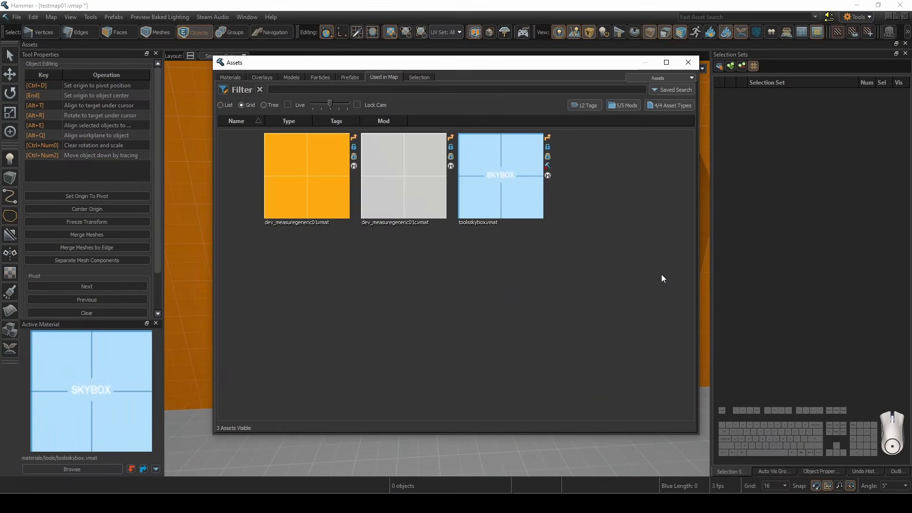
Filter the Asset Browser's models by "light" and dock the browser alongside the Selection Sets panel
left_click(282, 77)
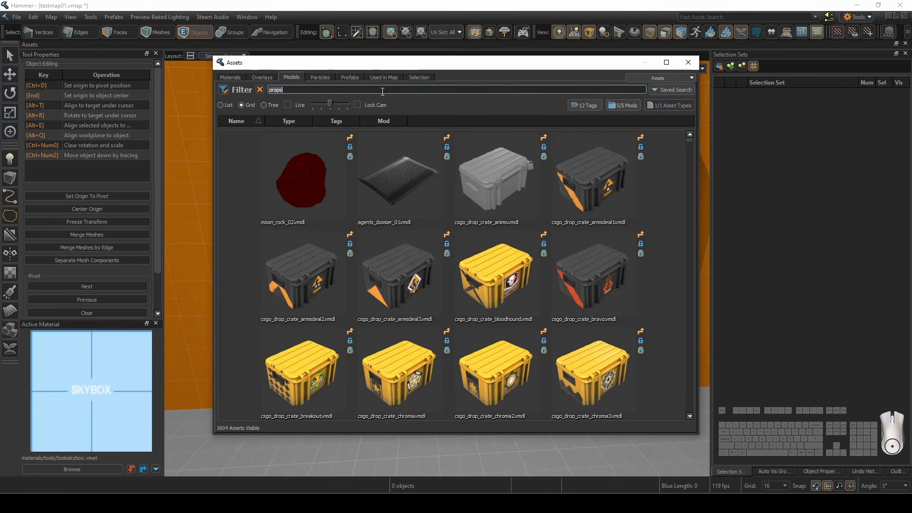
scroll(452, 276, "down", 5)
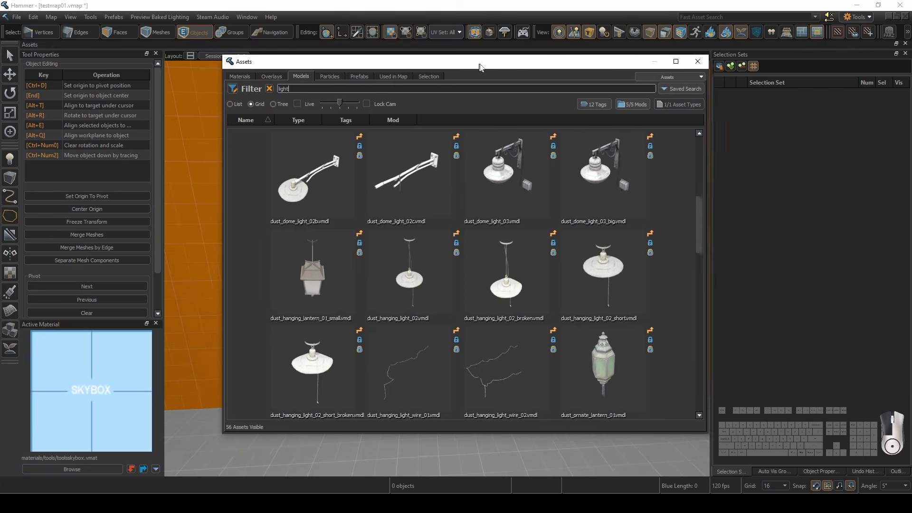
left_click_drag(470, 67, 775, 214)
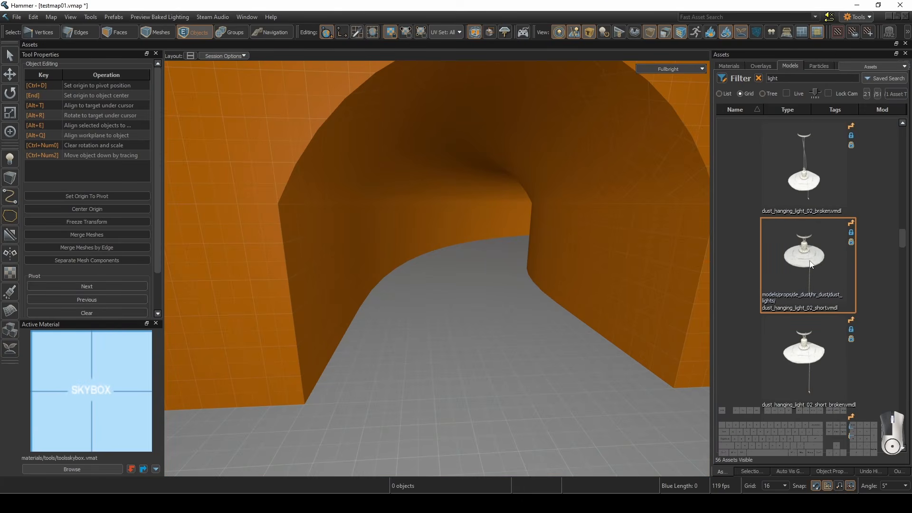
Place dust_hanging_light_02_short.vmdl on the arched corridor's ceiling with its rotation cleared and center it across the corridor in the top view
key("z")
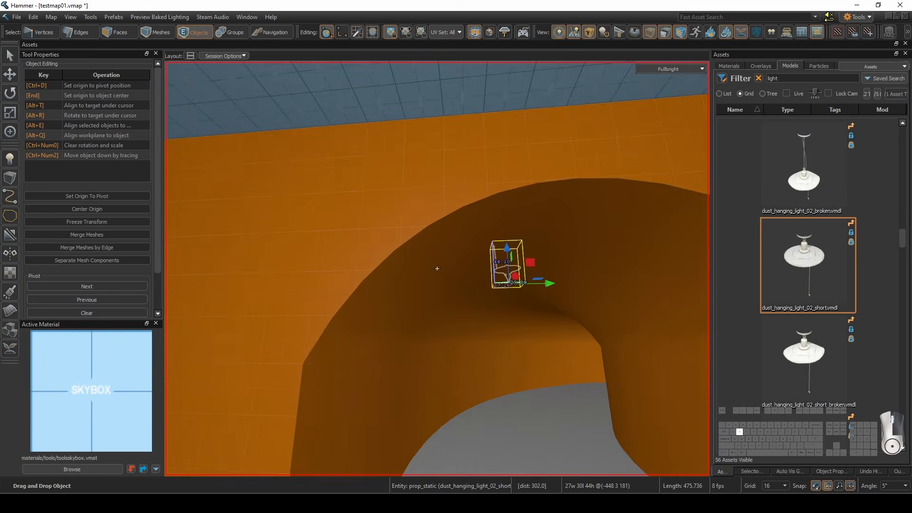
key("ctrl+KP_0")
key("F2")
scroll(429, 259, "down", 3)
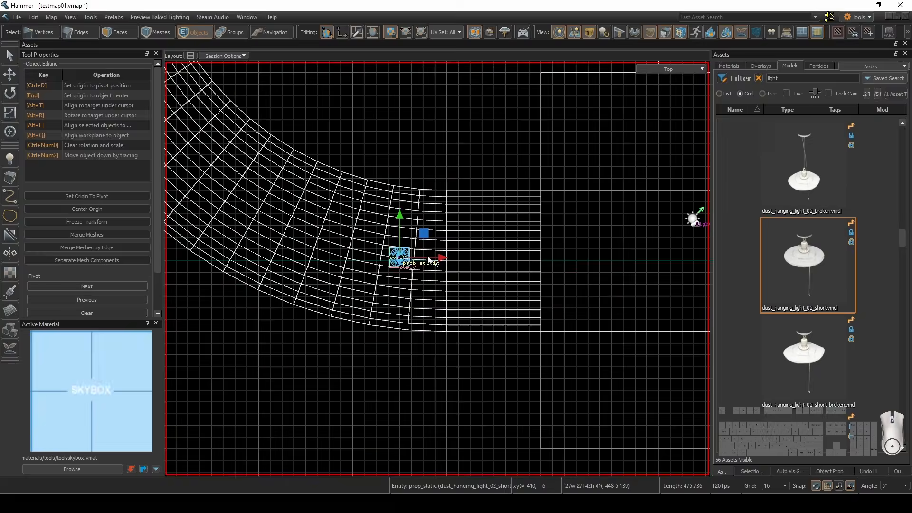
scroll(421, 252, "up", 4)
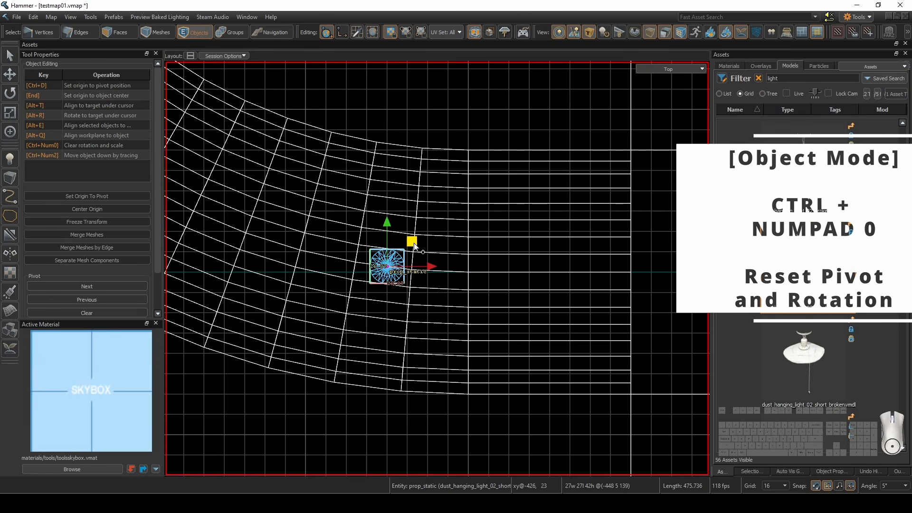
left_click_drag(388, 271, 429, 276)
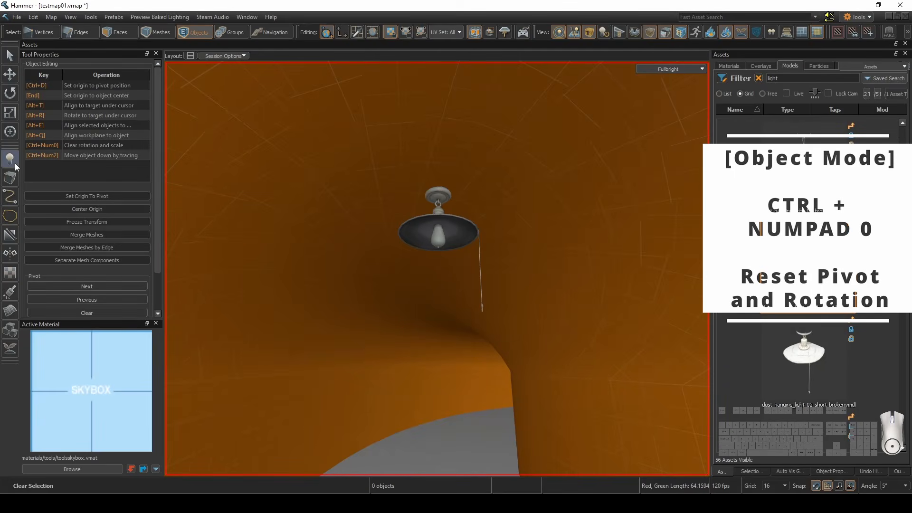
Place an Omni Light at the hanging lamp's bulb, show its object properties and adjust the light's cone with its viewport handle
left_click(11, 161)
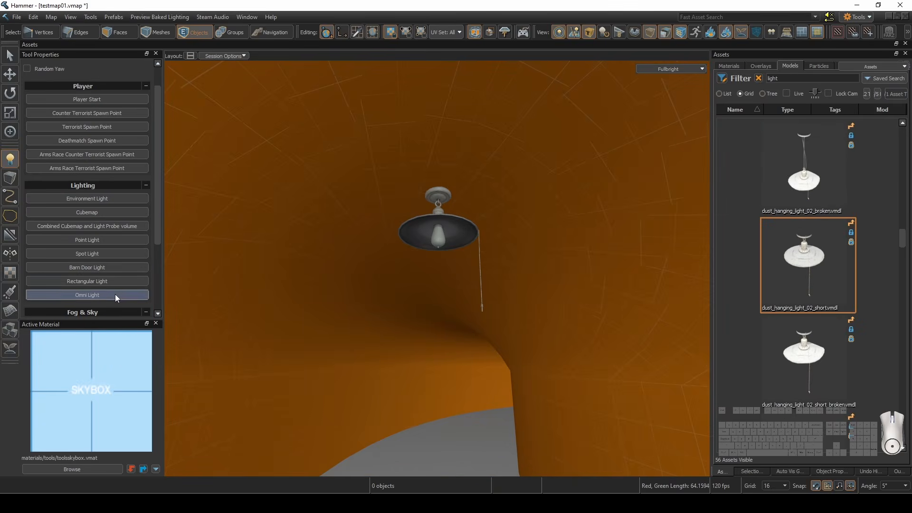
key("z")
key("w")
key("s")
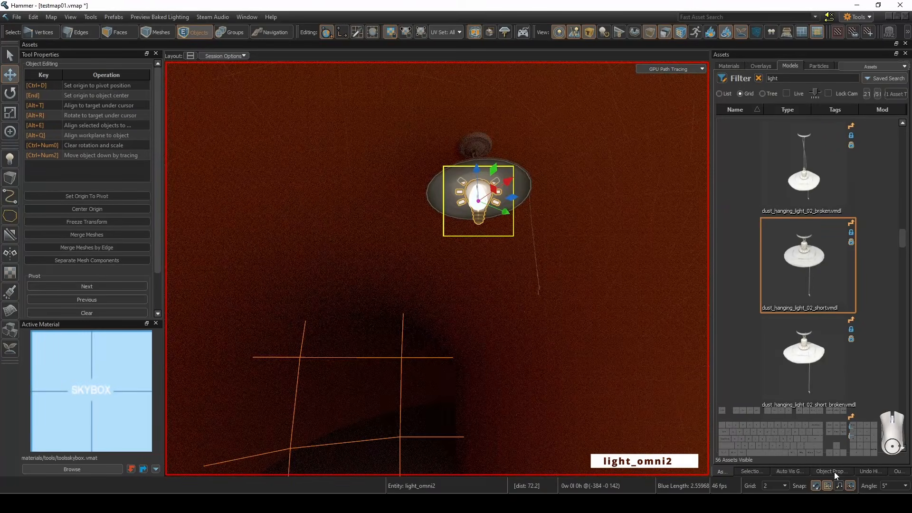
left_click(838, 472)
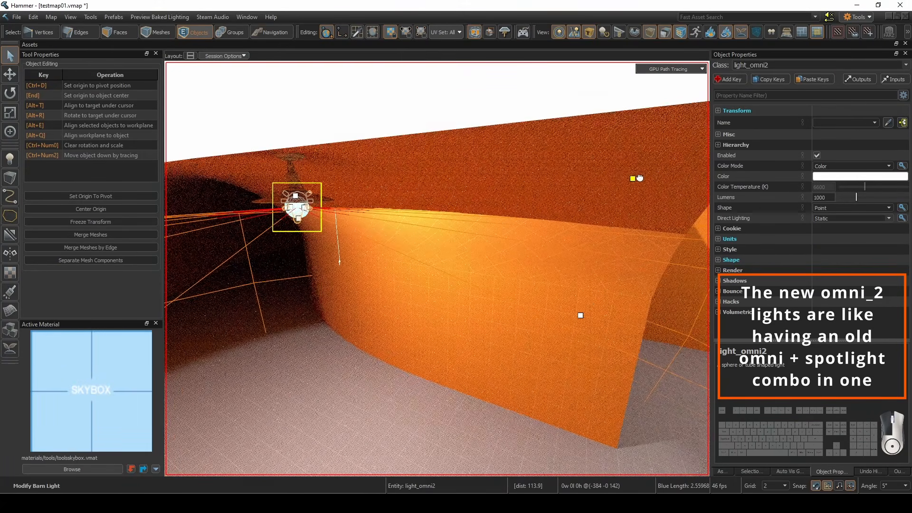
left_click_drag(637, 179, 636, 201)
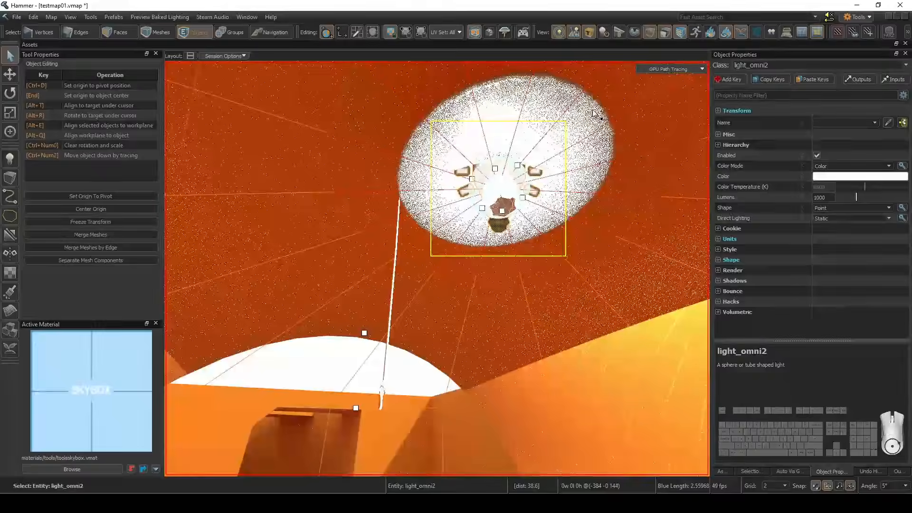
Clone the hanging lamp together with its omni light further along the arched corridor and preview the lighting in GPU Path Tracing
left_click(584, 127, "ctrl")
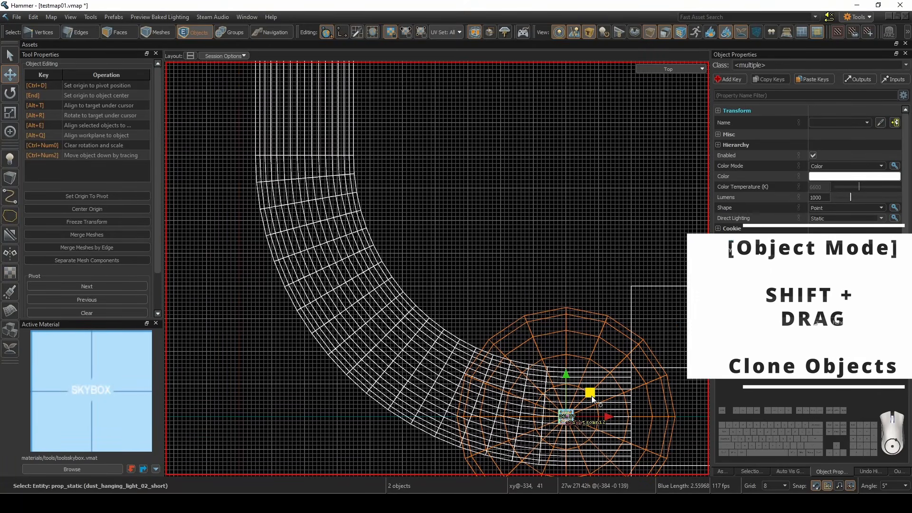
mouse_move(592, 395)
left_mouse_down("shift")
mouse_move(337, 165)
mouse_move(322, 134)
mouse_move(378, 271)
mouse_move(382, 341)
left_mouse_up("shift")
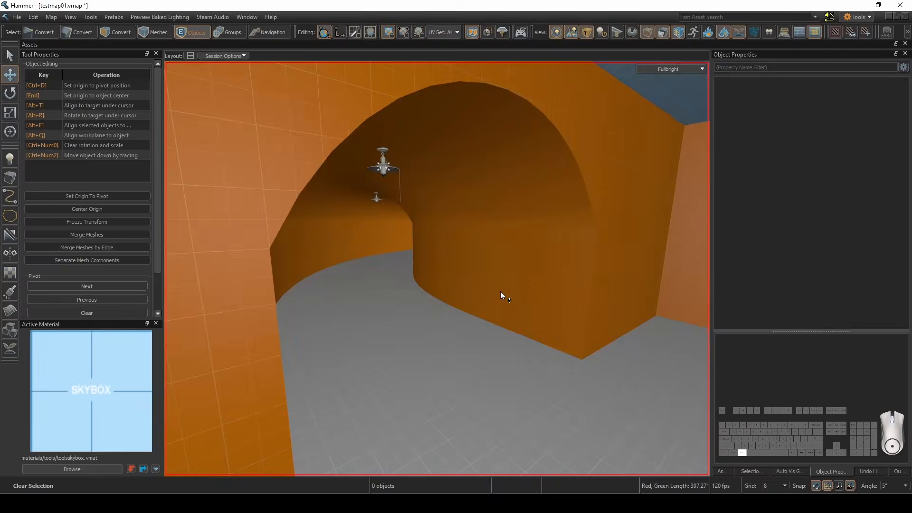
key("alt+4")
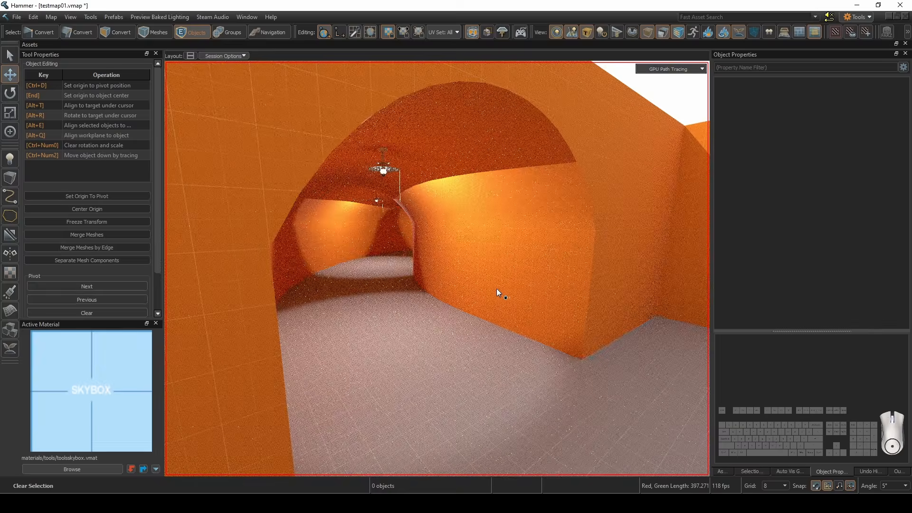
right_click_drag(485, 295, 437, 269)
key("w")
key("w")
key("a")
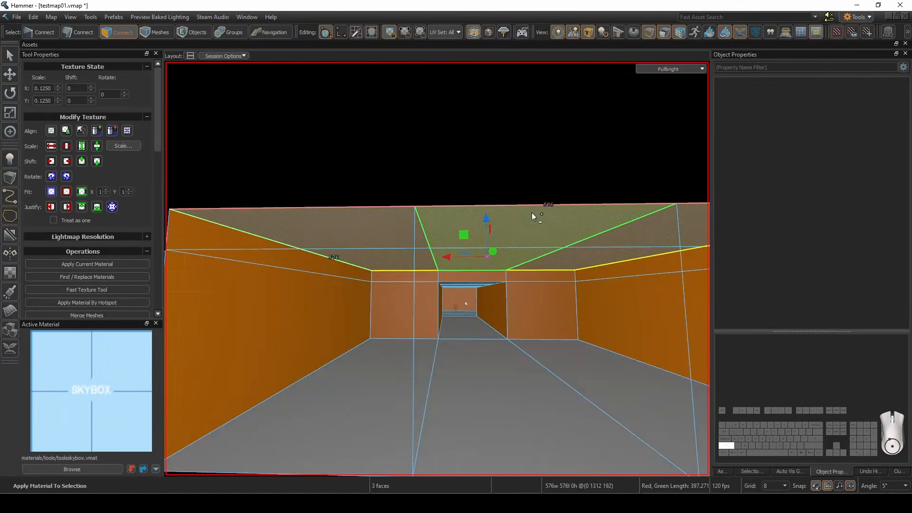
Fill the large room's open ceiling from the top edge loop of its walls
left_click(517, 185)
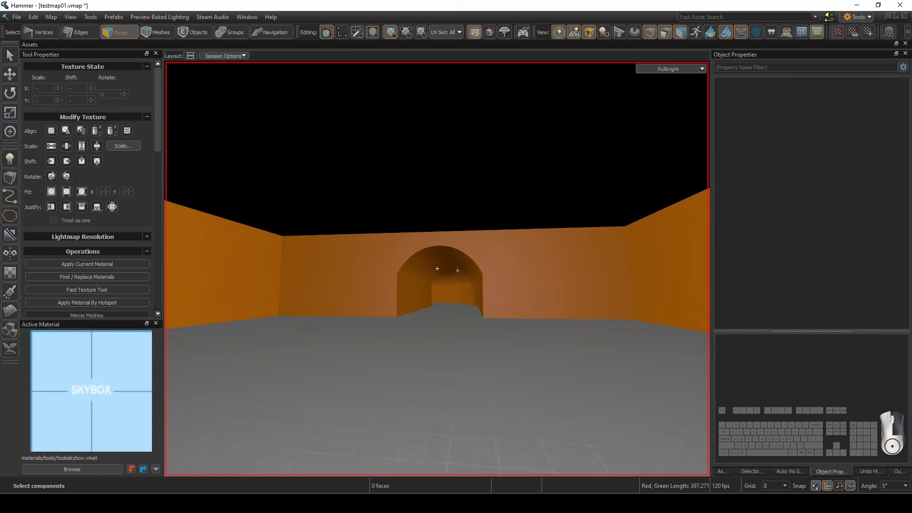
right_click_drag(518, 186, 518, 183)
key("2")
double_click(388, 244)
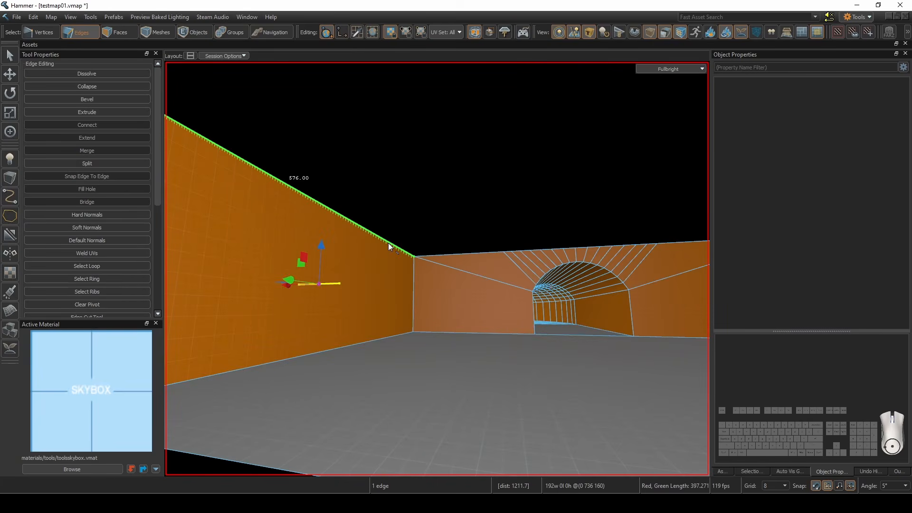
key("p")
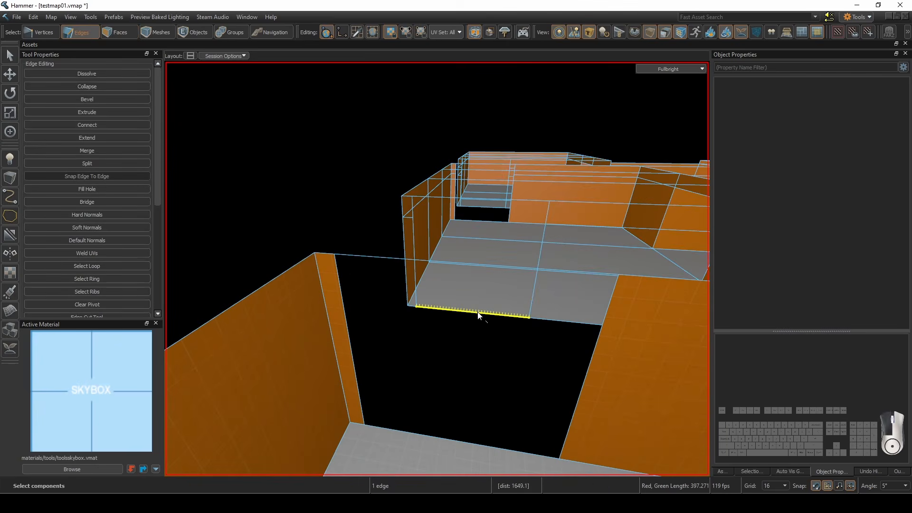
Bridge the facing floor and side edges of the two room openings to form a connecting corridor
left_click(429, 435, "shift")
key("b")
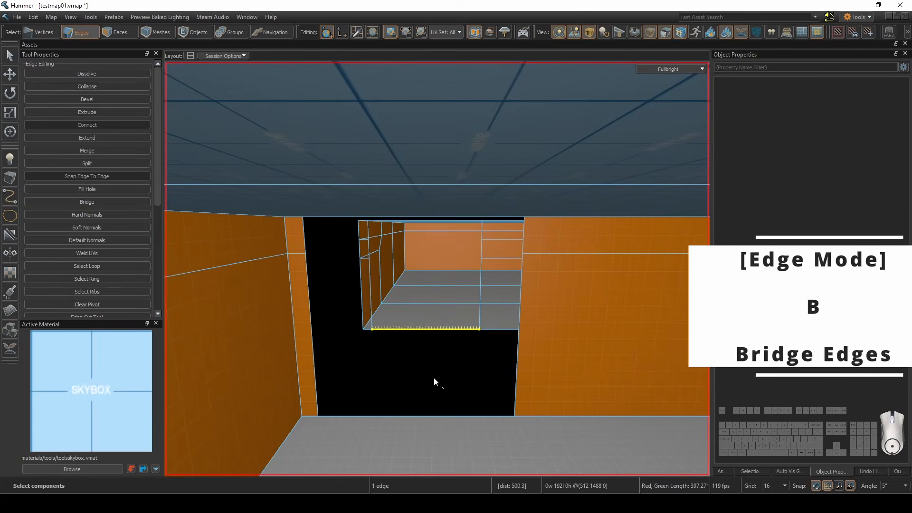
left_click(433, 414)
left_click(496, 375)
left_click(352, 362, "shift")
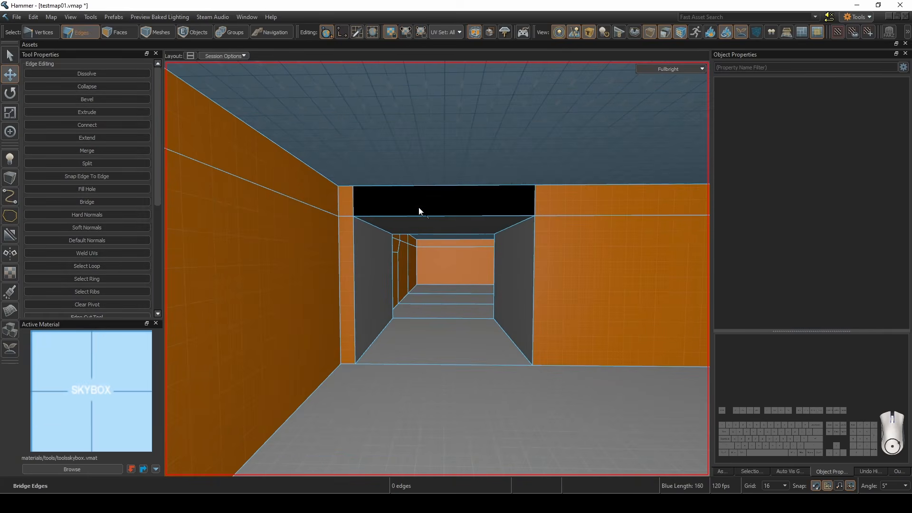
Bridge the gap above the corridor opening and line up the textures on the new corridor faces
left_click(435, 216, "shift")
key("b")
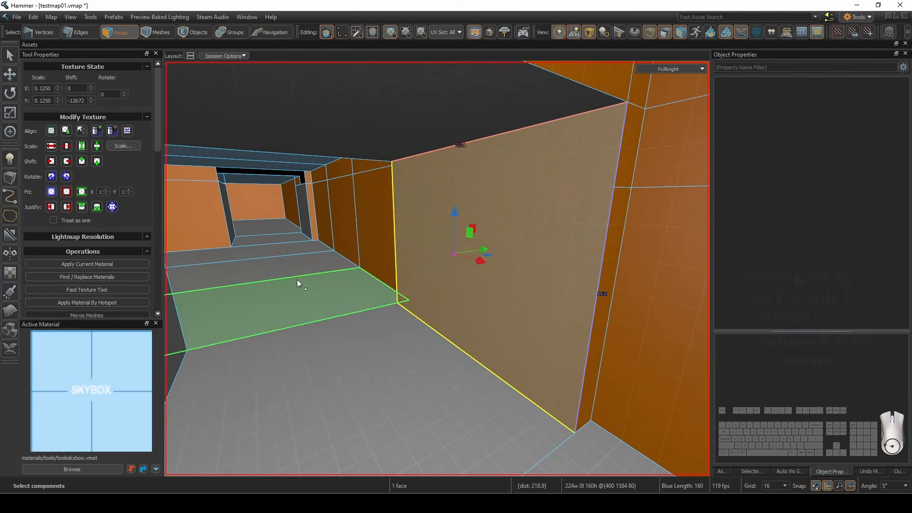
left_click(424, 170, "ctrl")
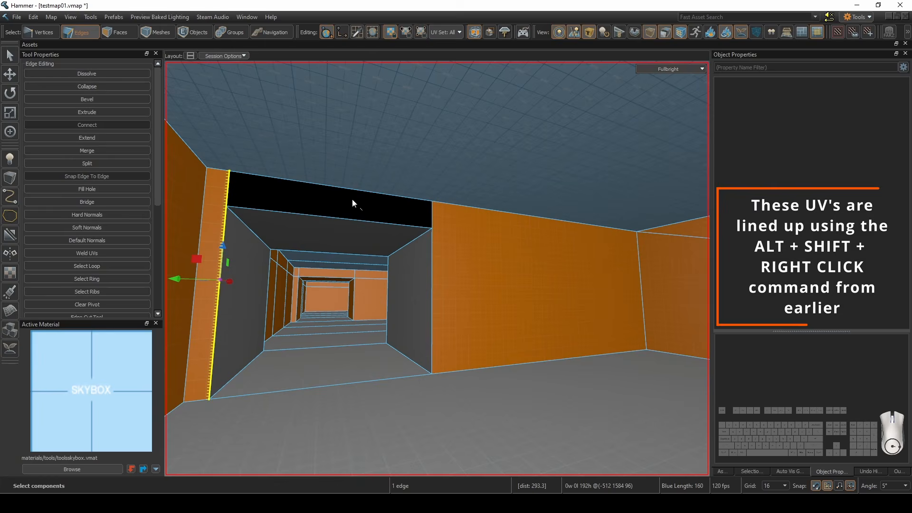
left_click(378, 193)
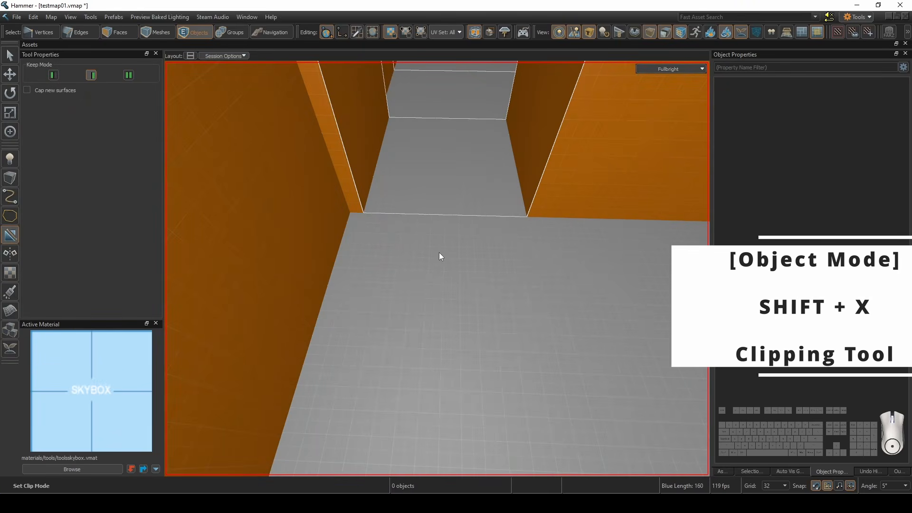
Clip away one side of the map mesh with the Clipping Tool and mirror all its faces across the cut line
mouse_move(439, 253)
left_mouse_down()
mouse_move(453, 229)
mouse_move(460, 292)
left_mouse_up()
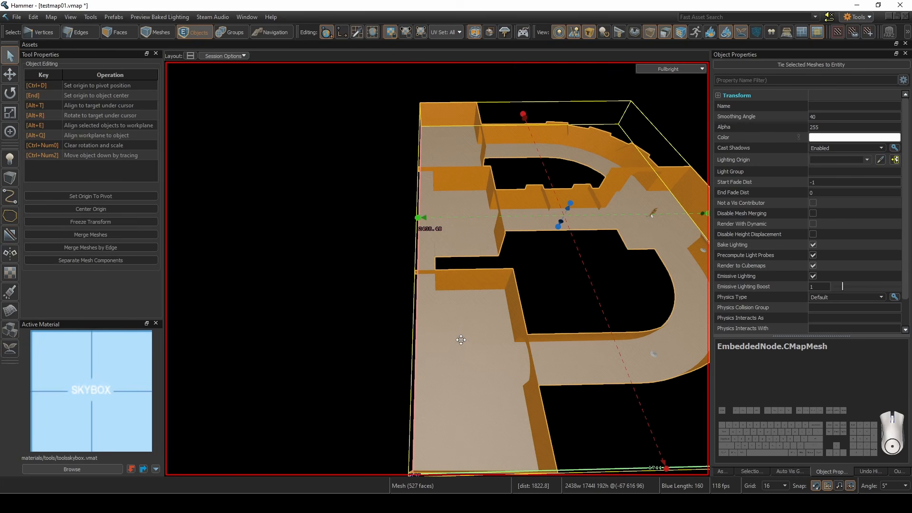
scroll(461, 340, "up", 5)
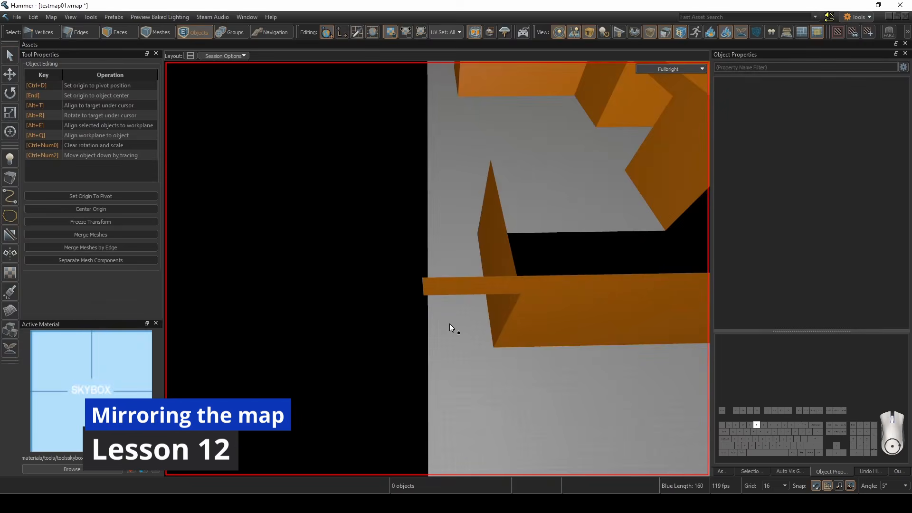
key("shift+3")
key("a")
key("w")
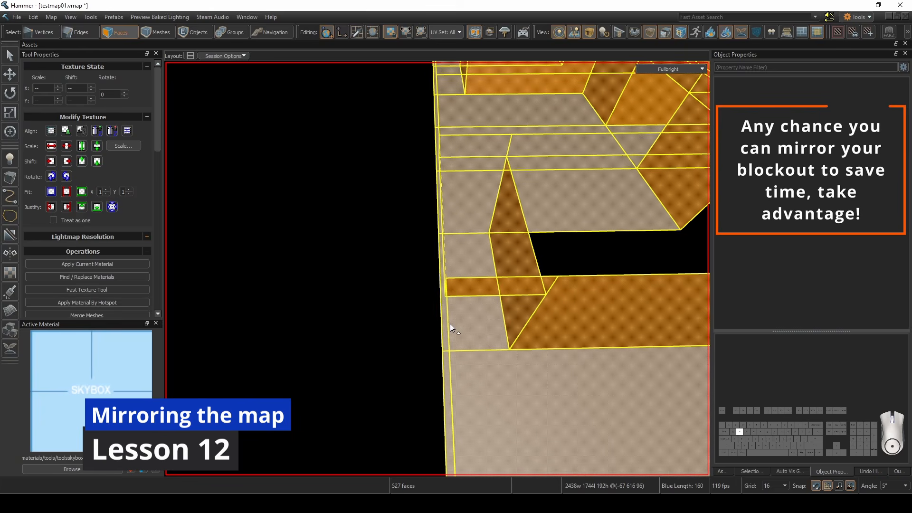
key("shift+f")
key("d")
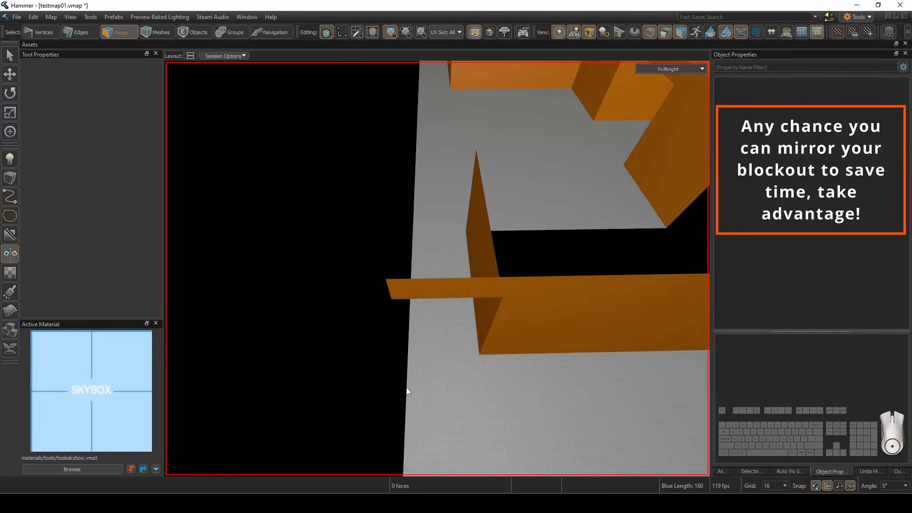
left_click_drag(408, 382, 410, 312)
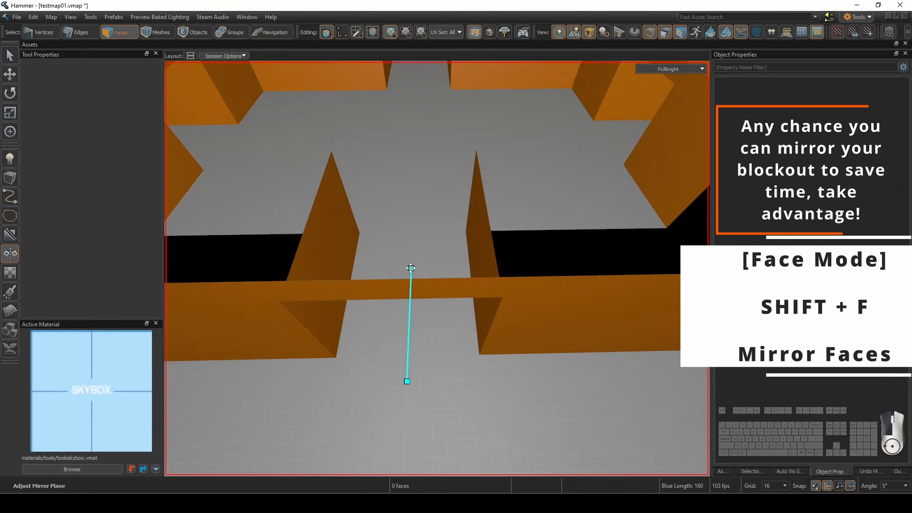
left_click_drag(411, 268, 410, 246)
scroll(410, 239, "down", 10)
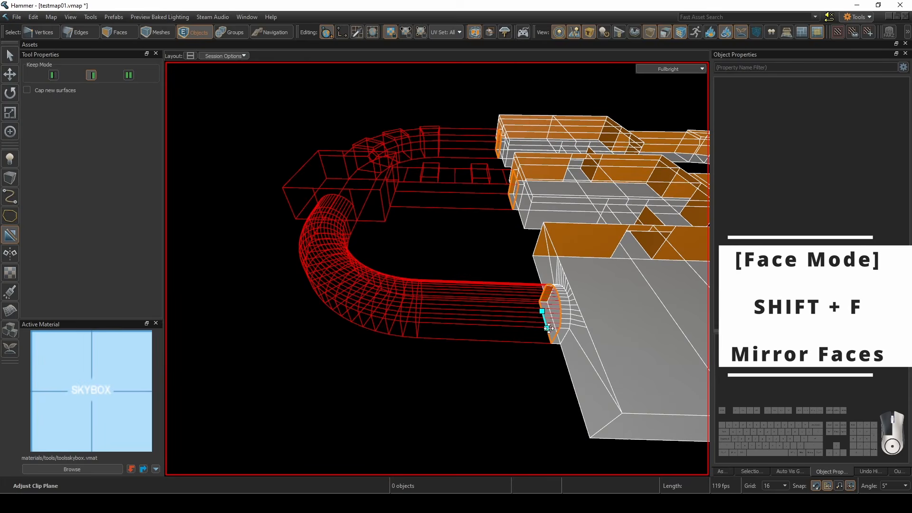
Clip the map mesh where the side corridors meet the rooms, keeping both halves
left_click_drag(548, 328, 541, 291)
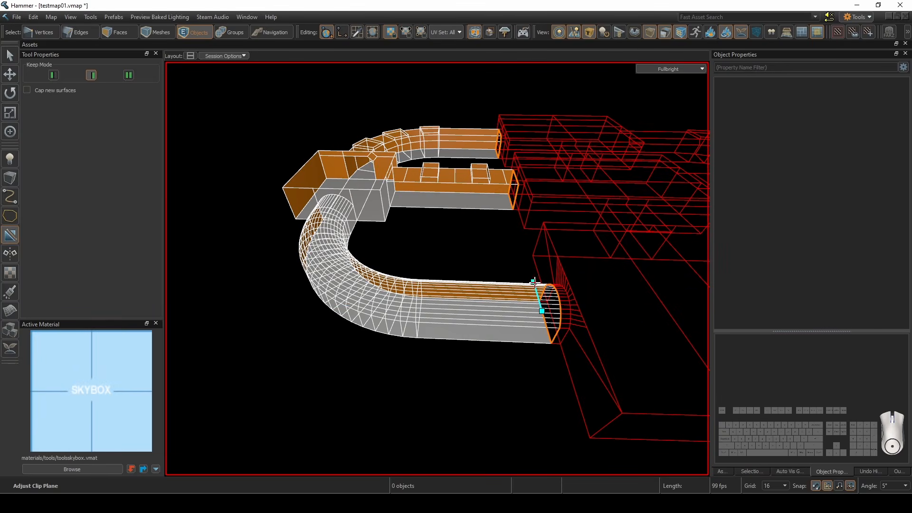
left_click(128, 75)
scroll(497, 378, "up", 5)
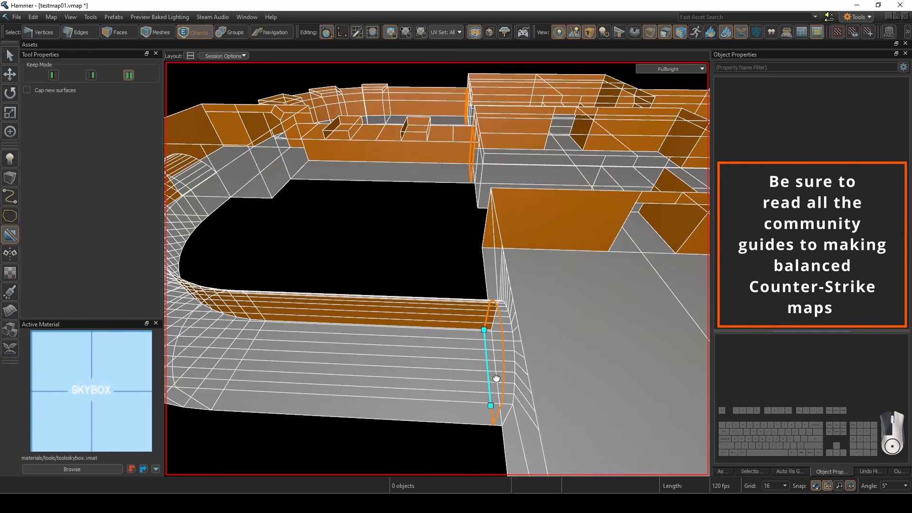
left_click_drag(497, 379, 493, 381)
Clip the outer mesh again beside the start of the curved arched corridor and delete the straight corridor sections in between
left_click_drag(405, 333, 394, 427)
key("a")
key("space")
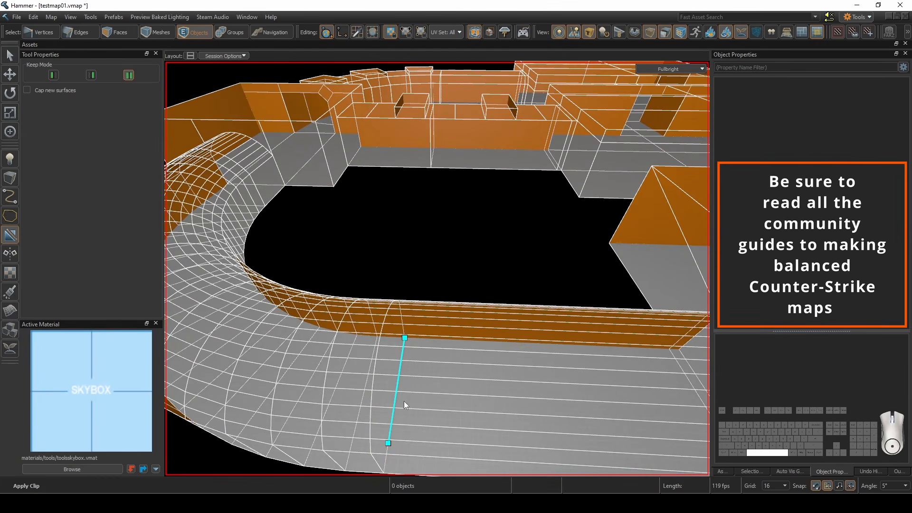
key("s")
key("Return")
left_click(500, 351)
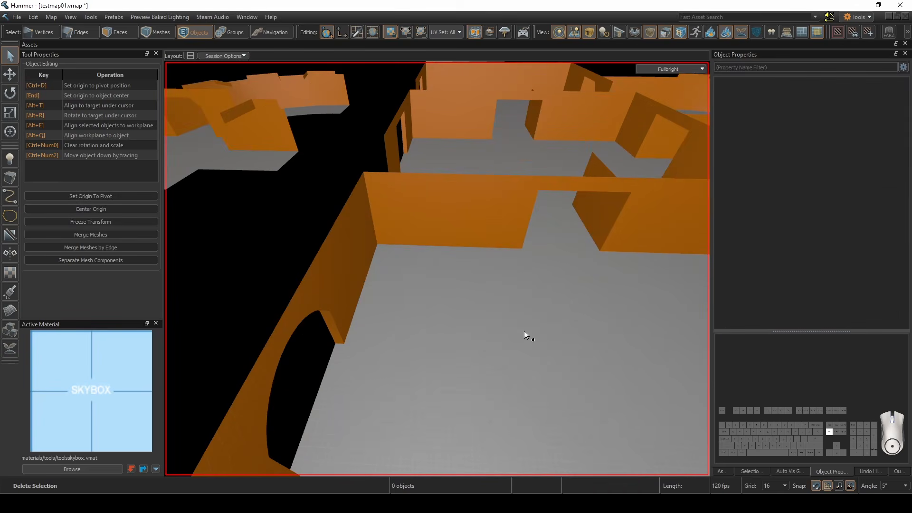
Move the detached outer corridor mesh towards the rooms until its corridors meet their openings, reducing the grid size to 8
left_click(288, 146)
key("s")
key("a")
key("t")
left_click_drag(201, 159, 331, 184)
key("[")
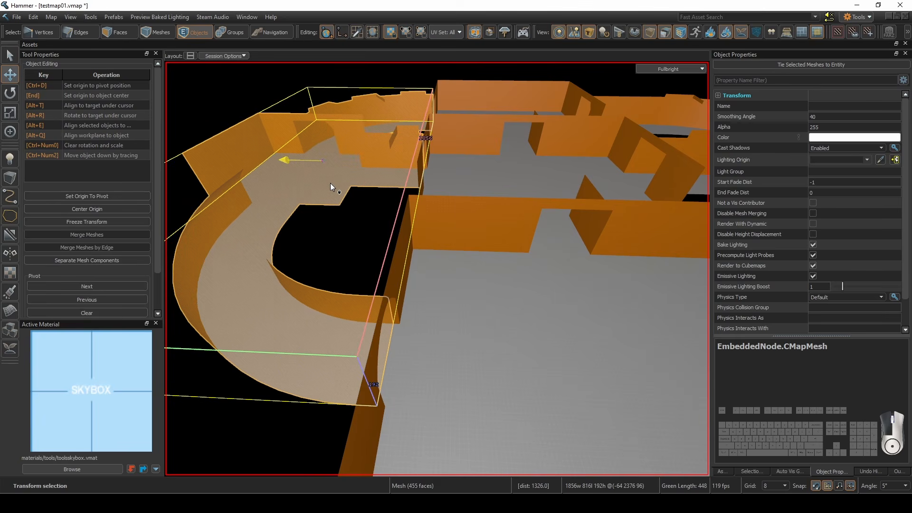
Join the moved corridors to the rooms along the open edges of the three corridor mouths
key("a")
key("w")
key("2")
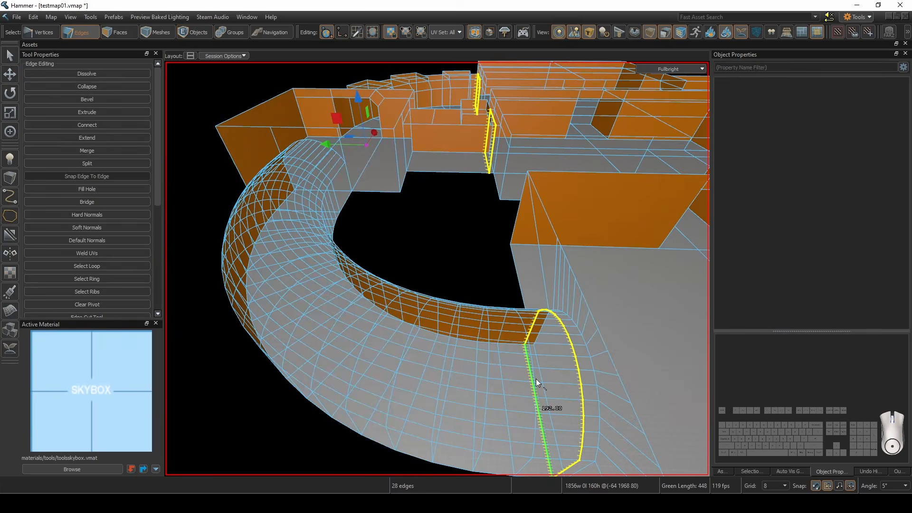
left_click(536, 378)
double_click(536, 380)
key("d")
right_click_drag(536, 379, 437, 269)
key("w")
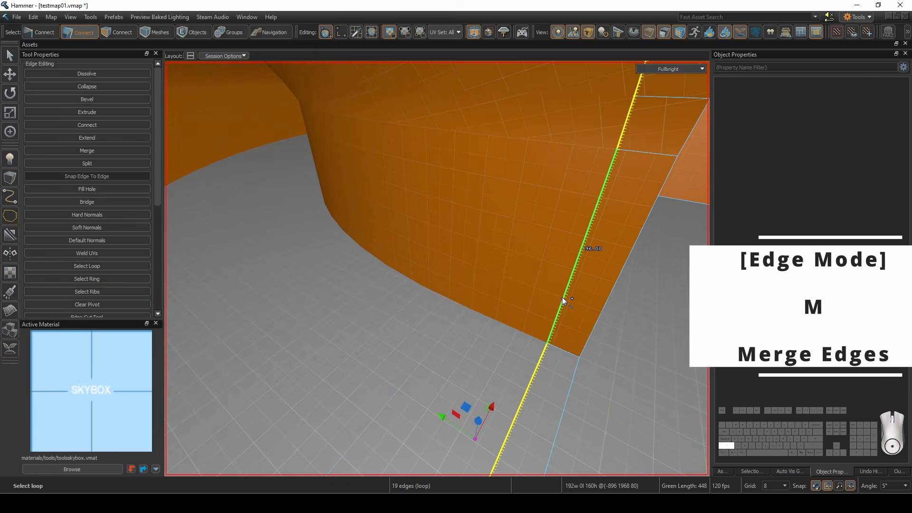
Merge the arched corridor's seam edge loop with the neighbouring edge loop at the room opening
double_click(561, 296, "shift")
key("s")
right_click_drag(561, 295, 437, 268)
key("w")
key("w")
right_click_drag(532, 325, 526, 321)
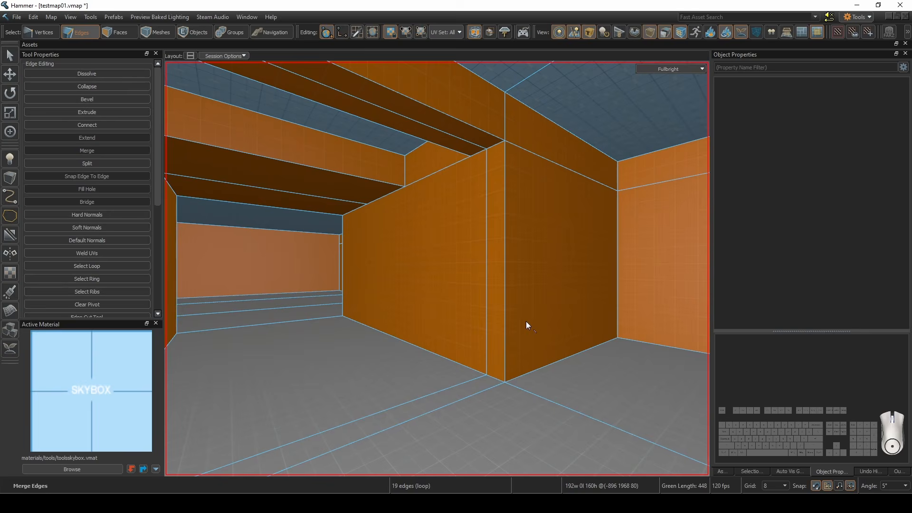
Merge the leftover seam edge loops at the mouths of the straight and curved skylight corridors with the adjoining corner edges
double_click(488, 289)
key("m")
left_click(545, 232)
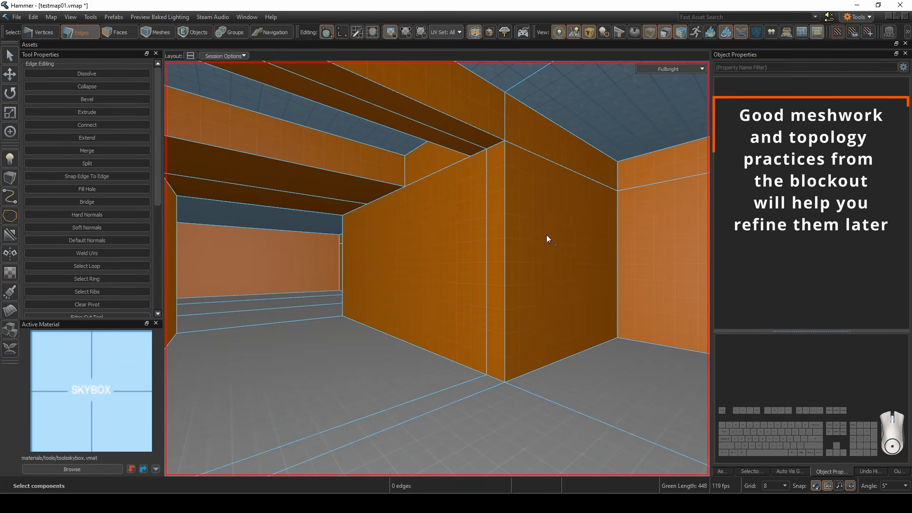
right_click_drag(487, 219, 488, 218)
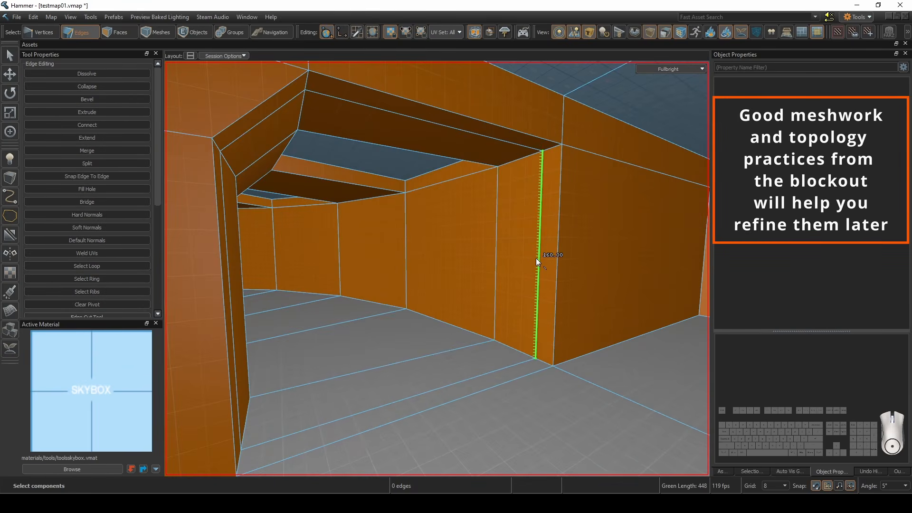
double_click(537, 258)
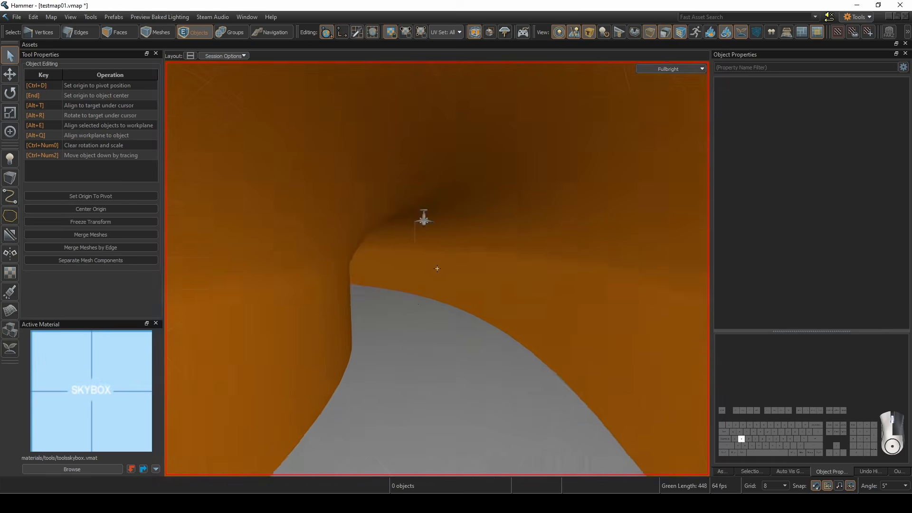
Select the hanging lamp and its omni light in the arched corridor, and extend the selection to all similar objects
right_click_drag(438, 268, 492, 176)
left_click(492, 177)
key("ctrl+alt+o")
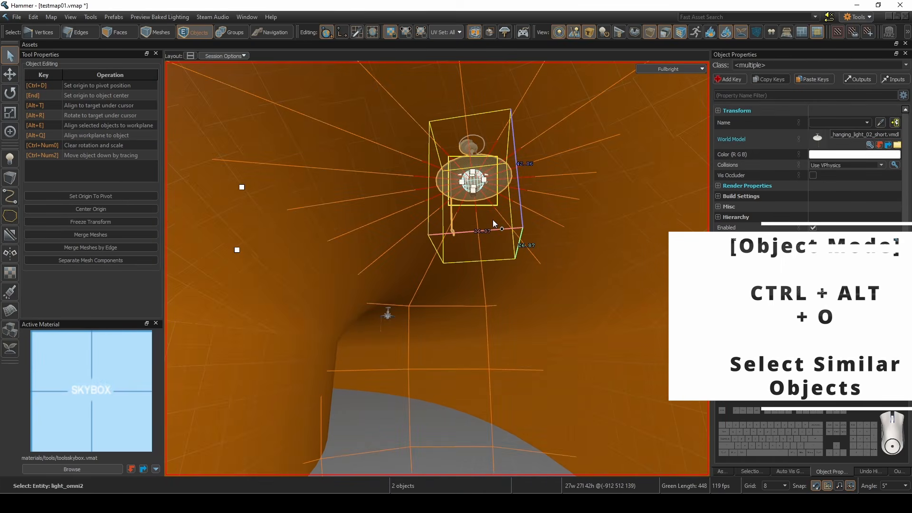
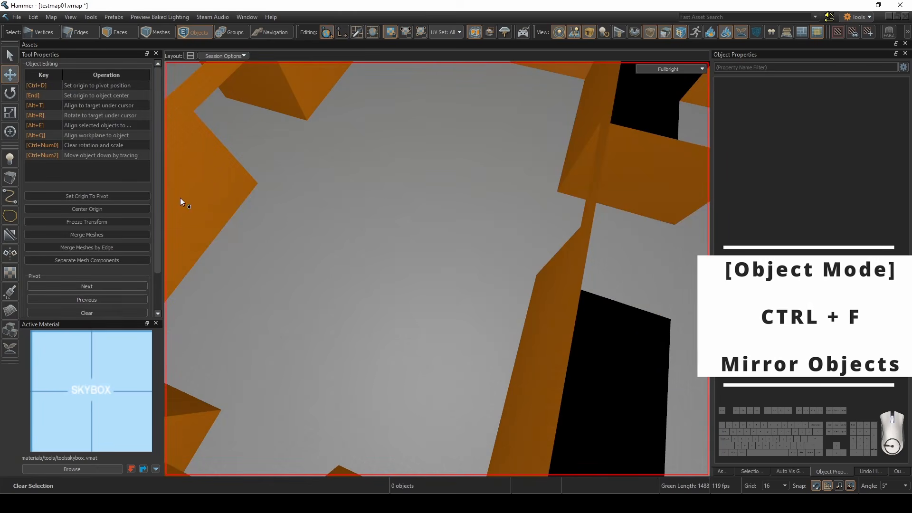
Look up the clipping tool's shortcut by filtering the help command list for "clip"
mouse_move(343, 242)
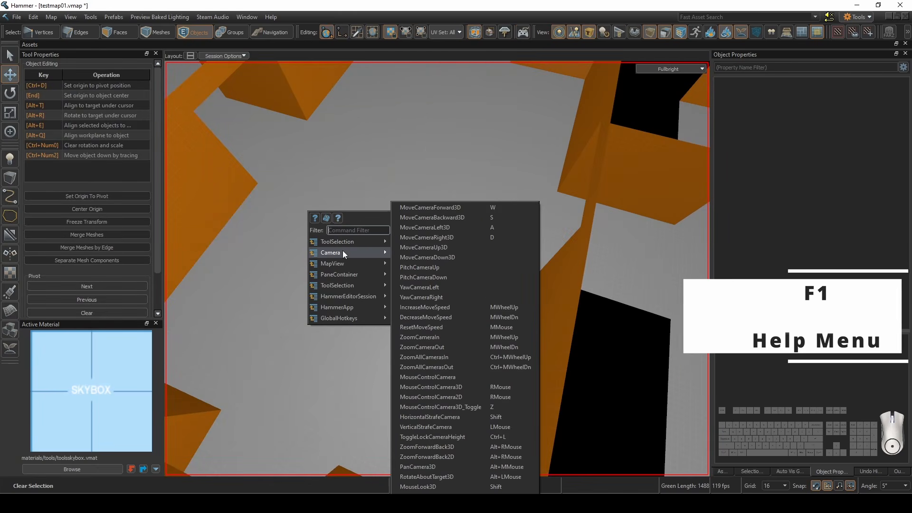
mouse_move(345, 285)
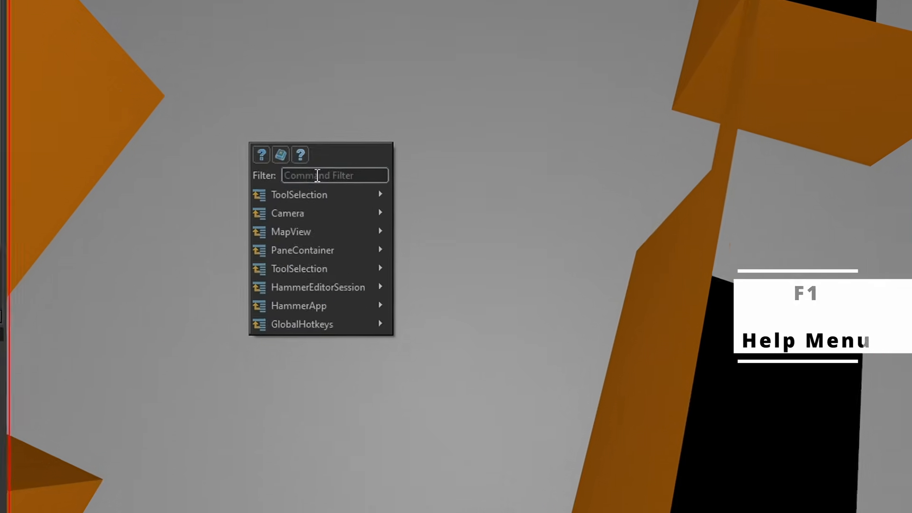
type("clip")
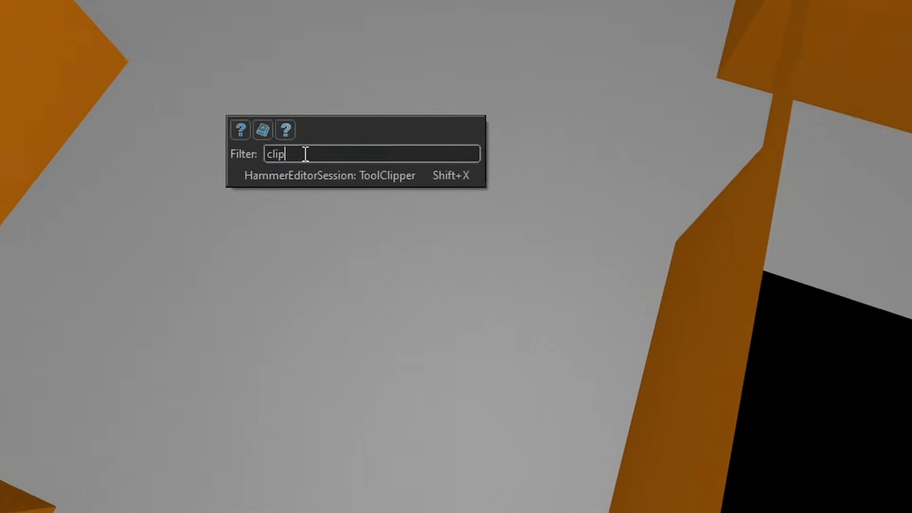
Turn on the grid display in the 3D view
left_click(597, 3)
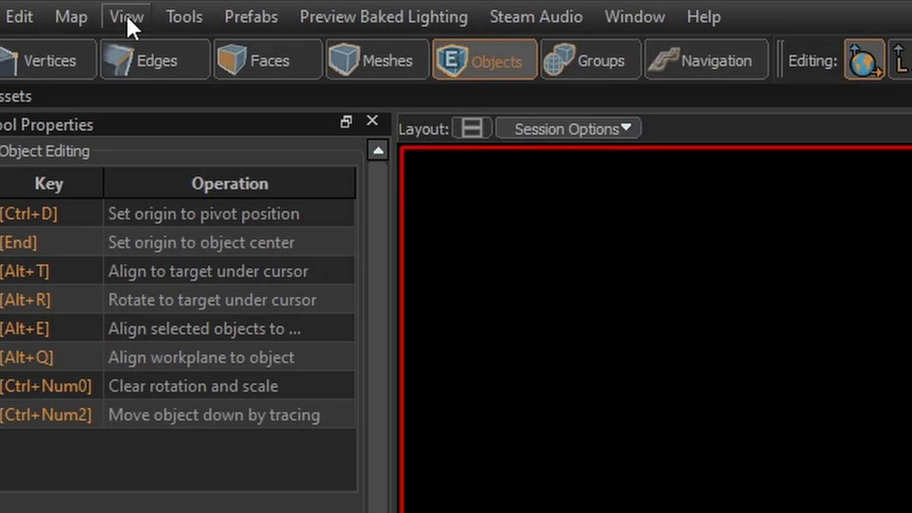
left_click(71, 17)
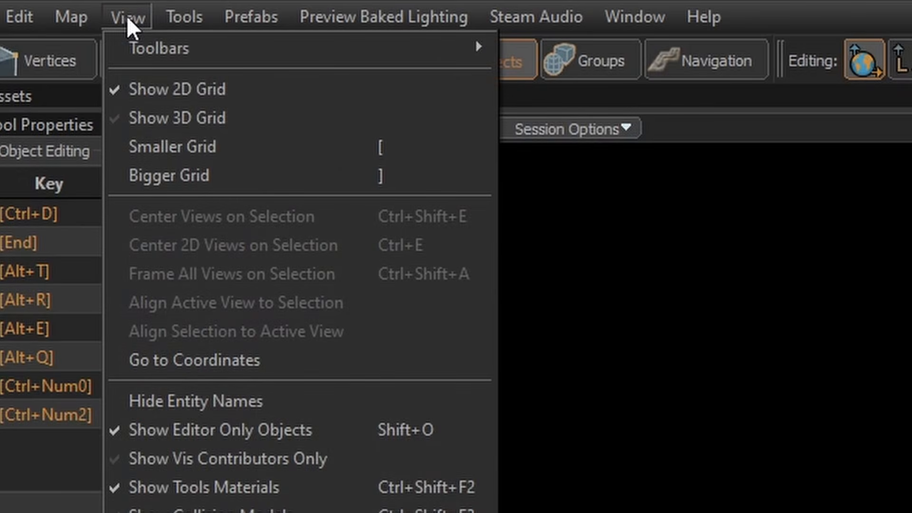
left_click(161, 119)
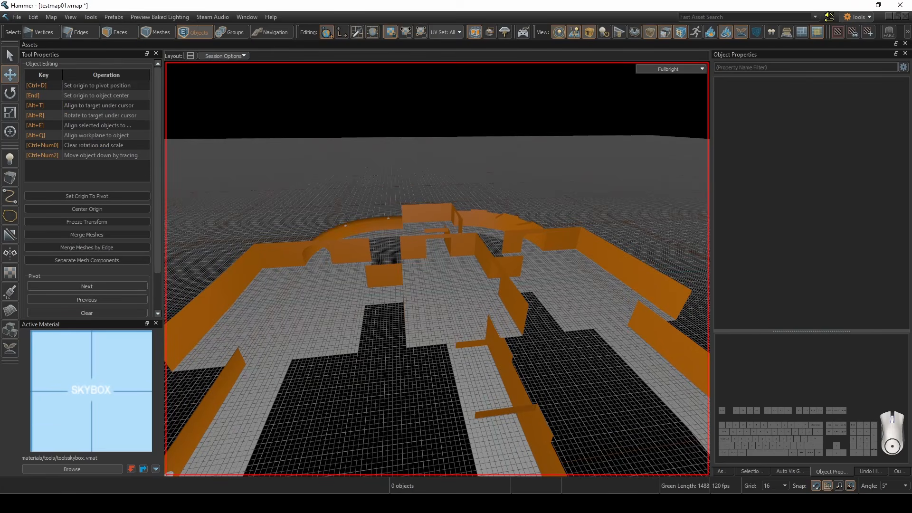
Set up the geometry creation tool to make a cylinder with 36 sides
key("a")
right_click_drag(473, 163, 473, 163)
key("w")
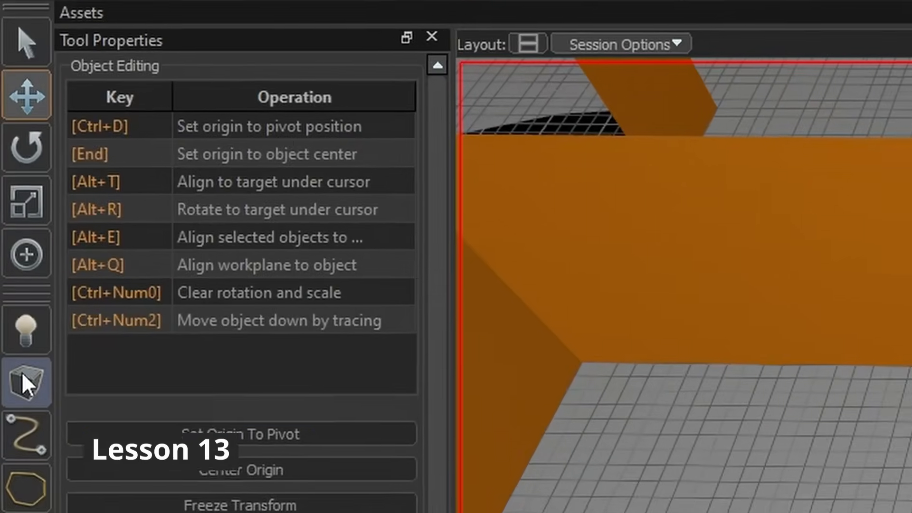
left_click(10, 177)
left_click(113, 94)
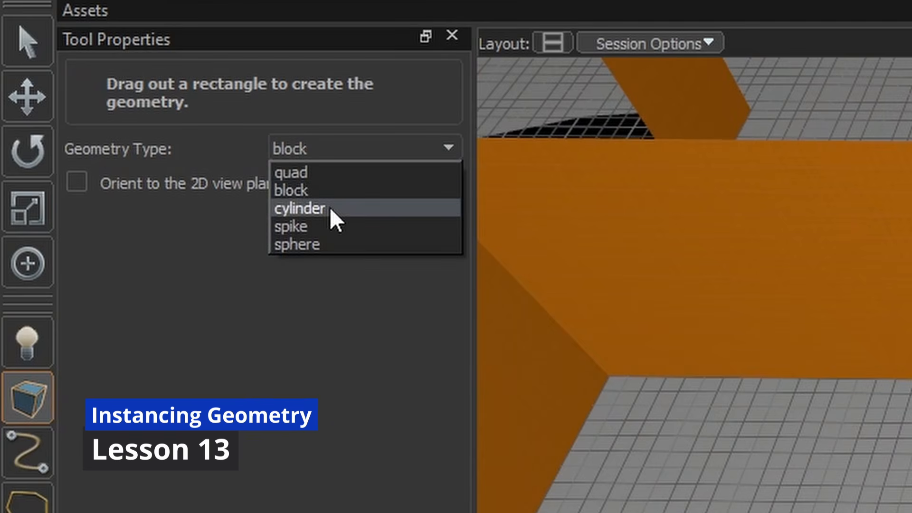
left_click(336, 209)
double_click(336, 224)
type("36")
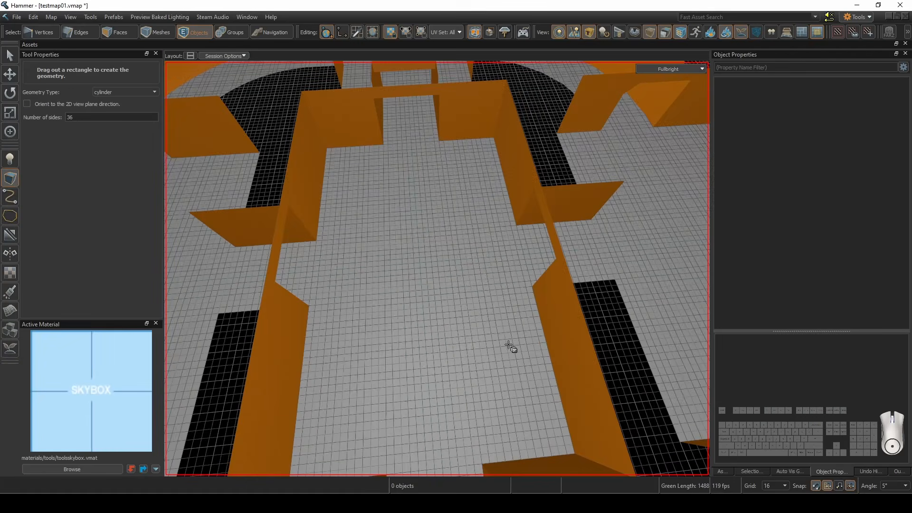
Create a 256 by 256 unit cylinder on a 64-unit grid in the middle of the central room and make it 192 units high
key("bracketright")
key("bracketright")
left_click_drag(356, 212, 389, 242)
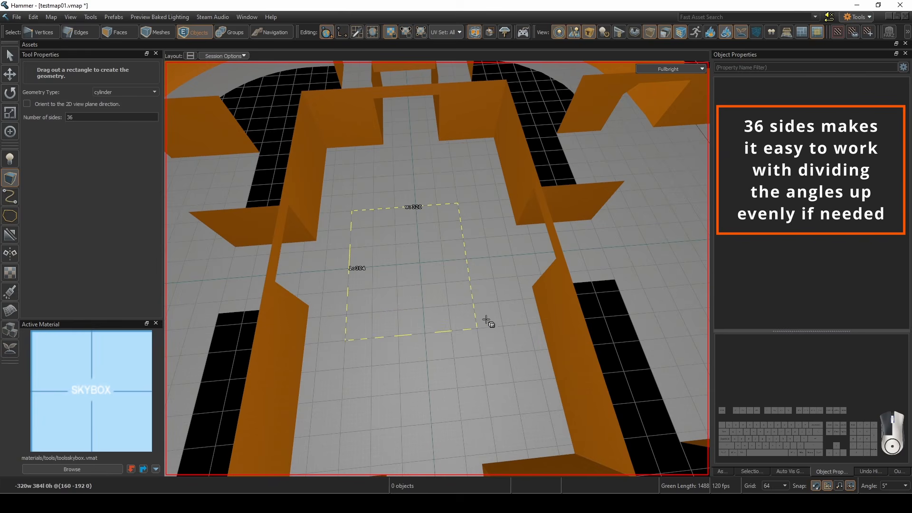
left_click_drag(497, 327, 497, 327)
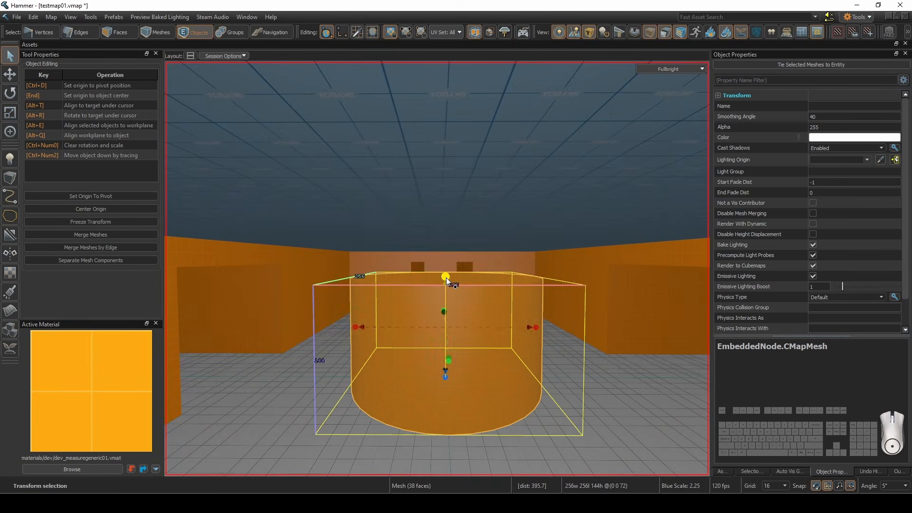
left_click_drag(446, 277, 456, 235)
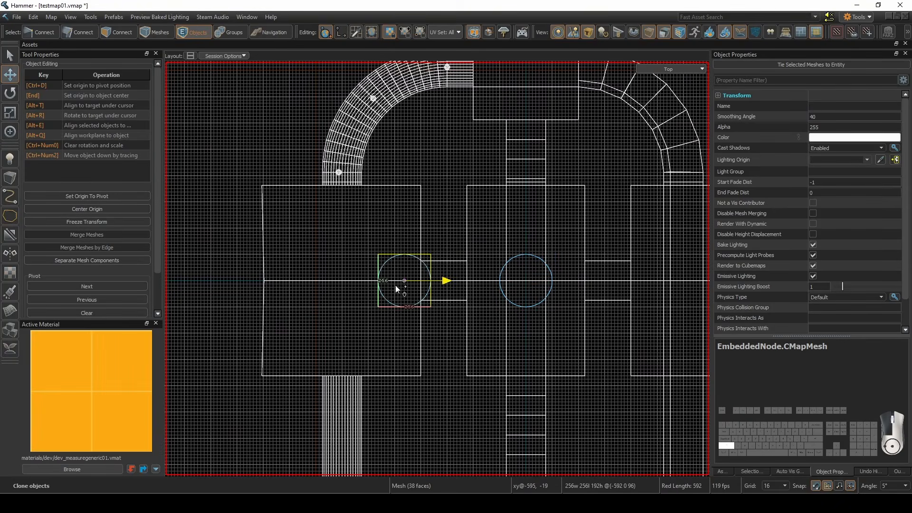
Clone the central cylinder into each of the two side rooms, keeping the copies in line with the original
left_click_drag(343, 287, 344, 287, "shift")
middle_click_drag(343, 287, 218, 294)
left_click_drag(218, 294, 482, 306, "shift")
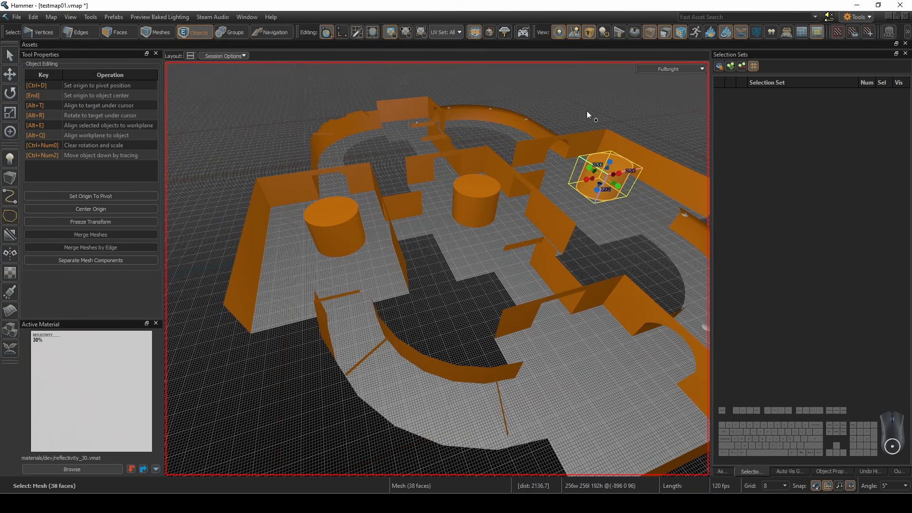
Select all cylinders similar to the selected one and replace them with instances
key("o")
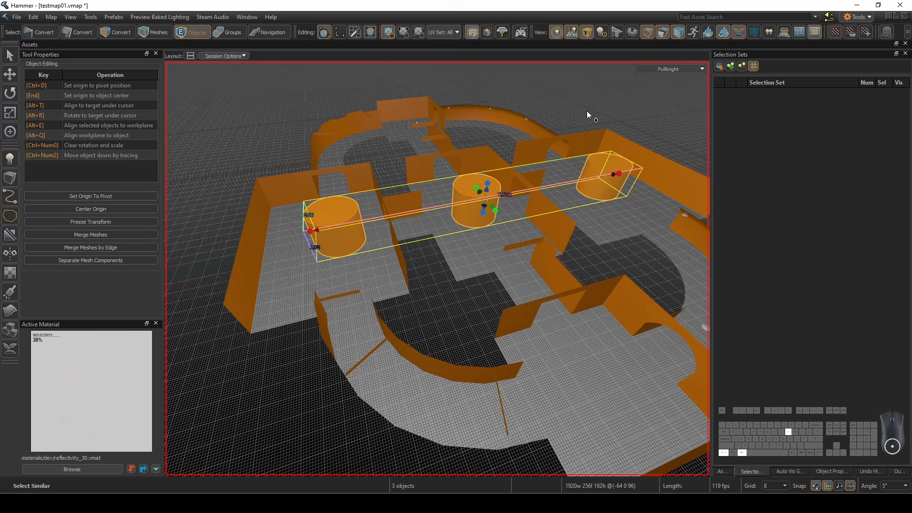
right_click(467, 198)
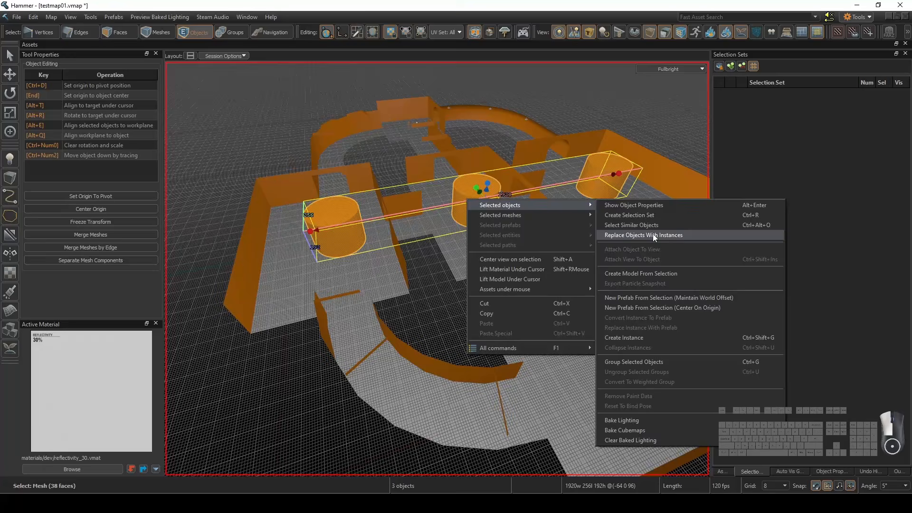
left_click(580, 166)
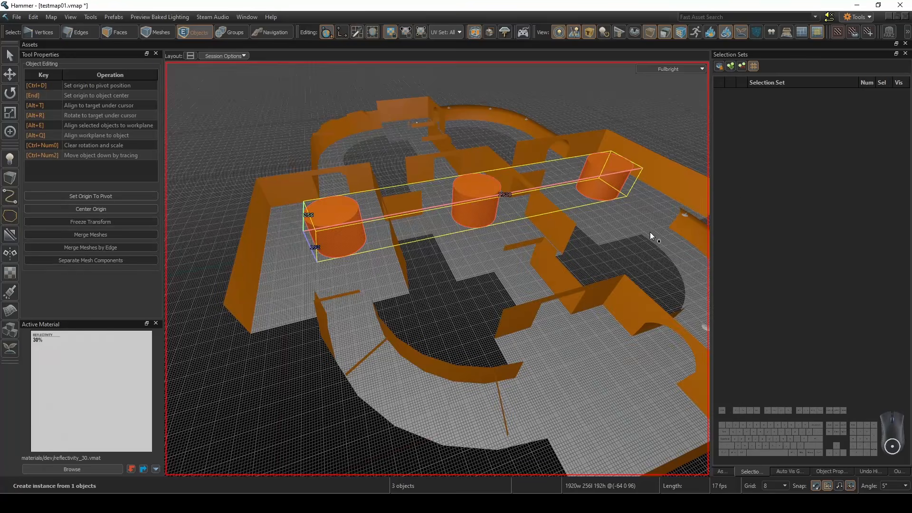
Open the middle cylinder instance for editing and cut an edge loop across the ring of its vertical side edges
double_click(454, 201)
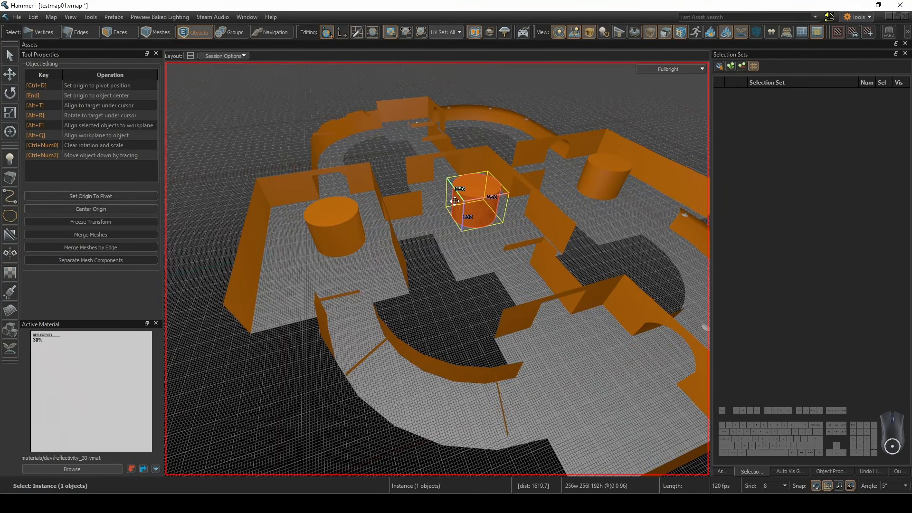
key("w")
right_click_drag(461, 196, 437, 274)
key("2")
left_click(452, 259)
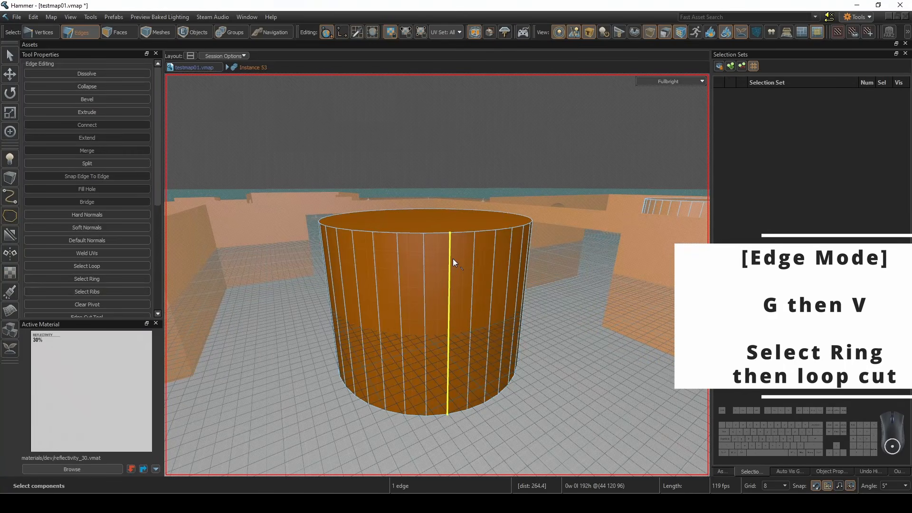
key("g")
key("v")
Move the new edge loop up 80 units, close to the cylinder's top rim
key("s")
key("d")
right_click_drag(452, 259, 436, 268)
key("s")
key("t")
left_click_drag(437, 268, 435, 247)
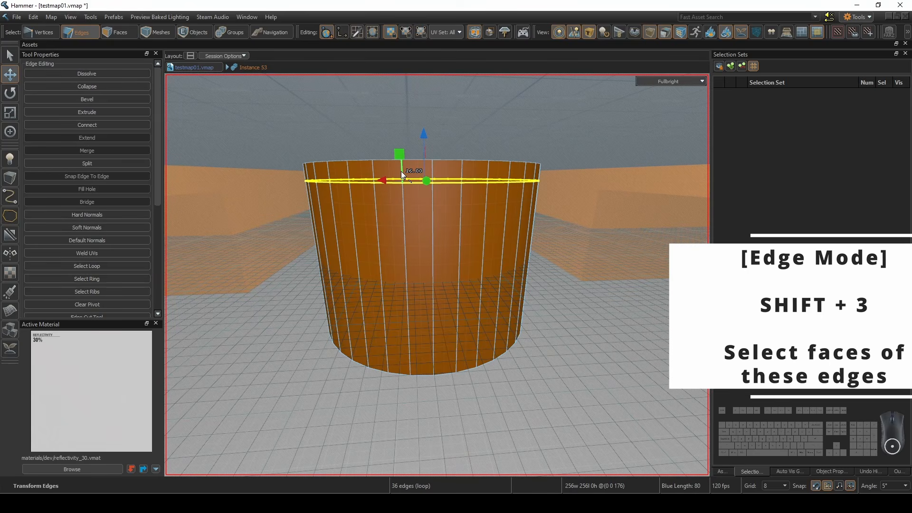
Select the faces of the cylinder's upper band, extrude them outward at a scale of about 1.64, and exit the instance
left_click(401, 172)
key("g")
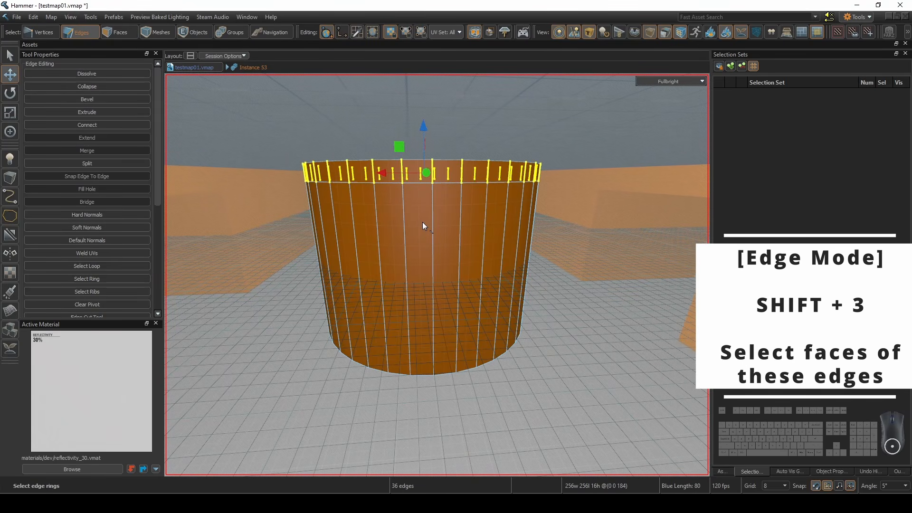
key("shift+3")
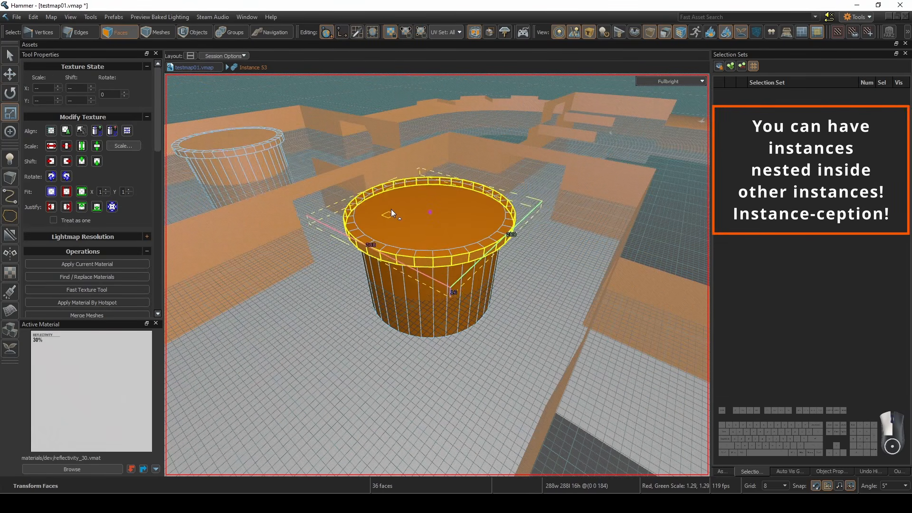
left_click_drag(391, 209, 381, 200)
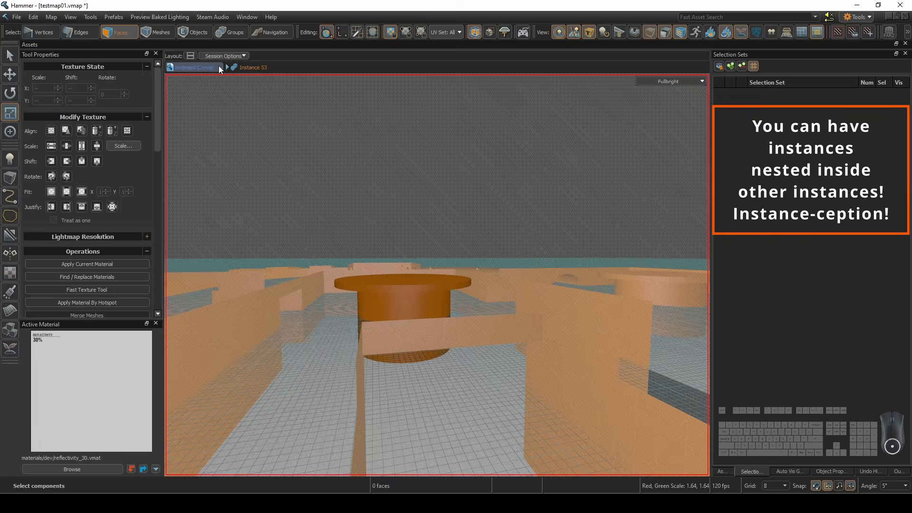
left_click(219, 68)
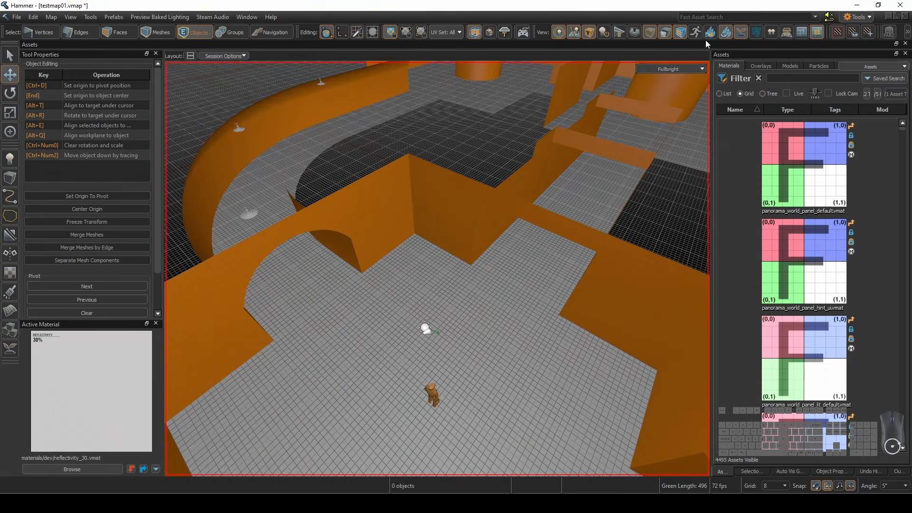
Search the models for "crate" and place crate_office_indoor_64 on the corridor floor beside the wall
left_click(791, 65)
left_click(783, 77)
type("crate")
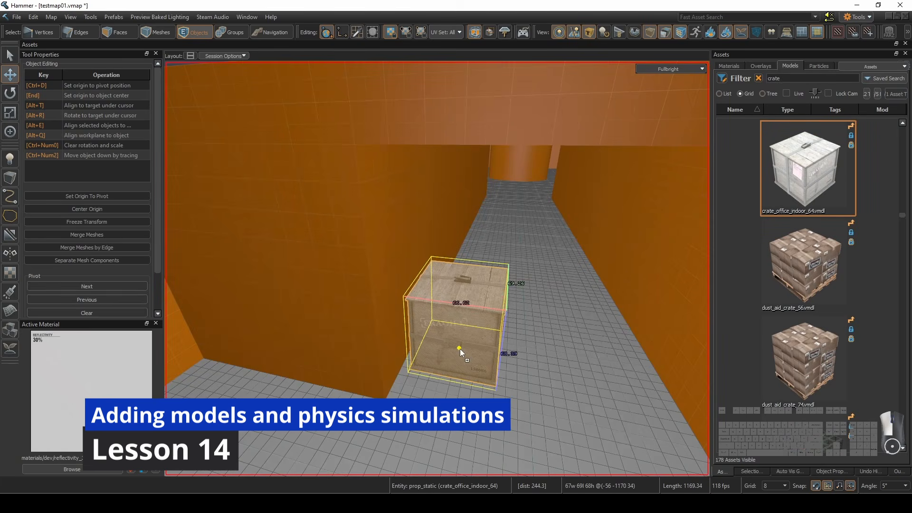
left_click_drag(460, 349, 445, 366)
Set the grid to 2 and place the dust_aid_crate_74 and dust_crate_style_02_64x64x64 models in the map's corridors
key("bracketleft")
key("bracketleft")
key("bracketleft")
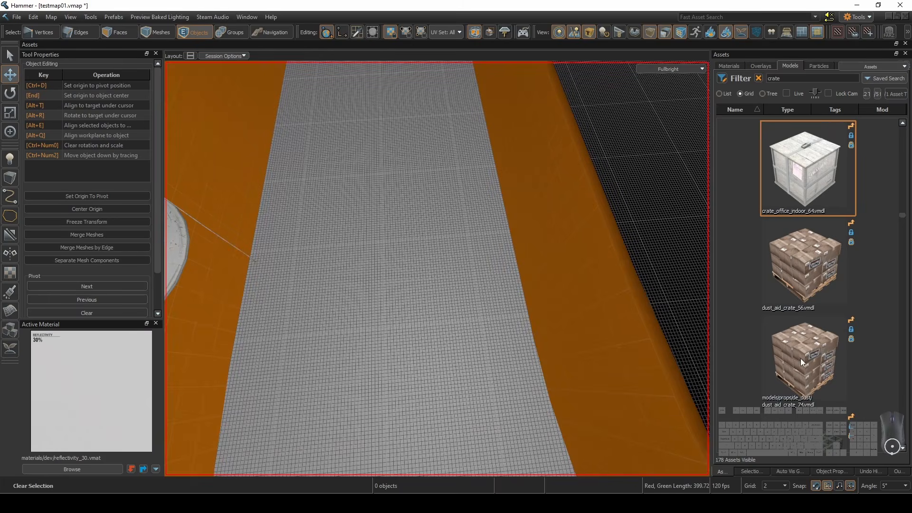
left_click_drag(801, 359, 555, 323)
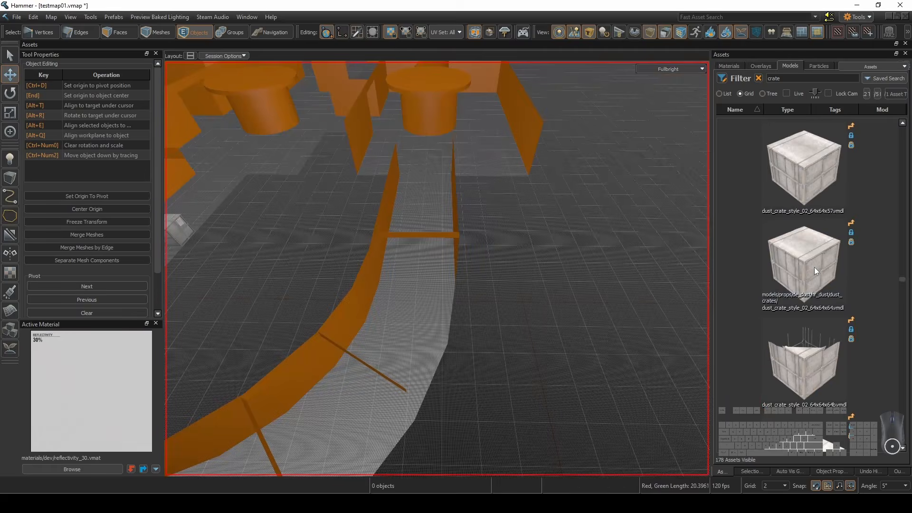
left_click_drag(815, 267, 378, 286)
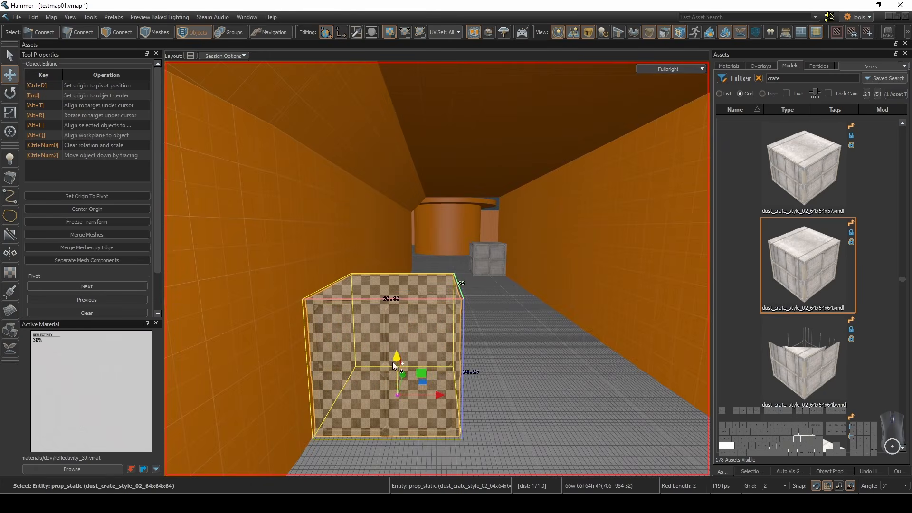
Duplicate the dust_crate_style_02_64x64x64 crate 66 units upward and run a physics simulation on the copy
left_click_drag(395, 363, 405, 278, "shift")
key("shift+z")
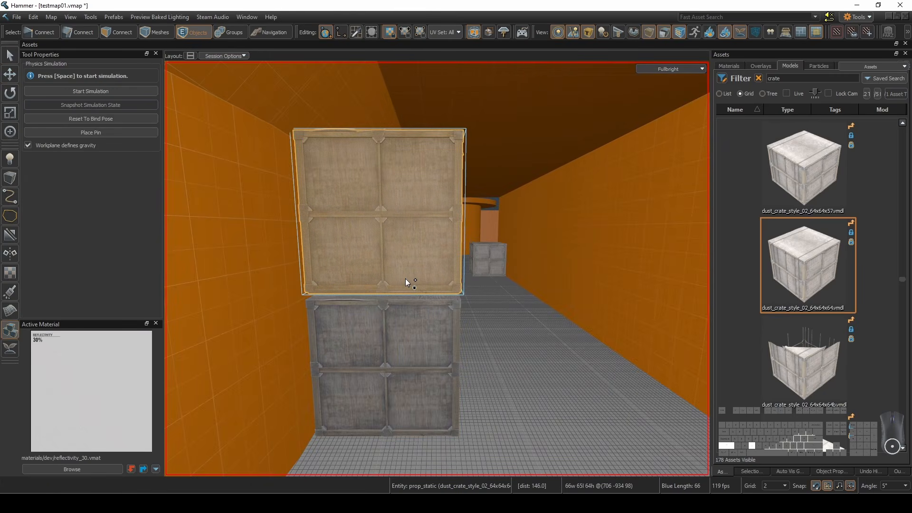
key("space")
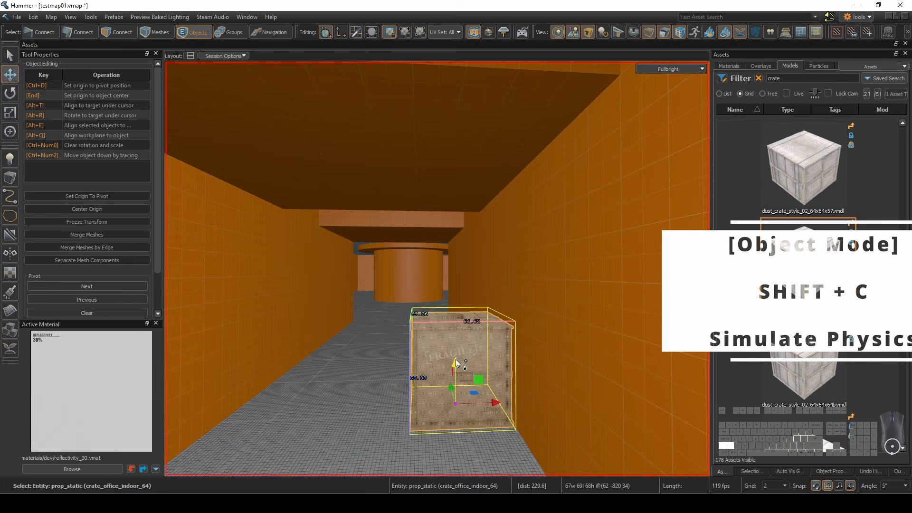
Duplicate the crate_office_indoor_64 crate 72 units upward and simulate its physics, turning the copy askew on the lower crate
left_click_drag(456, 363, 458, 268, "shift")
key("shift+c")
key("space")
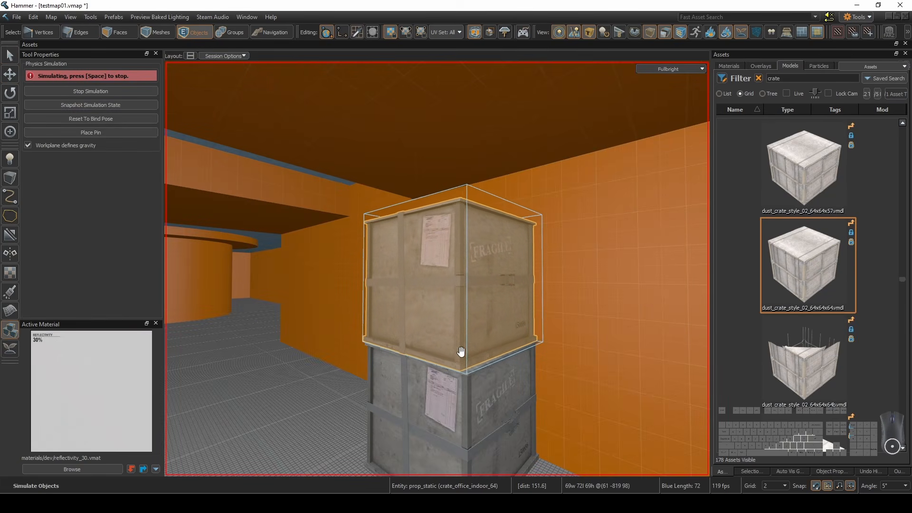
left_click_drag(462, 352, 446, 358)
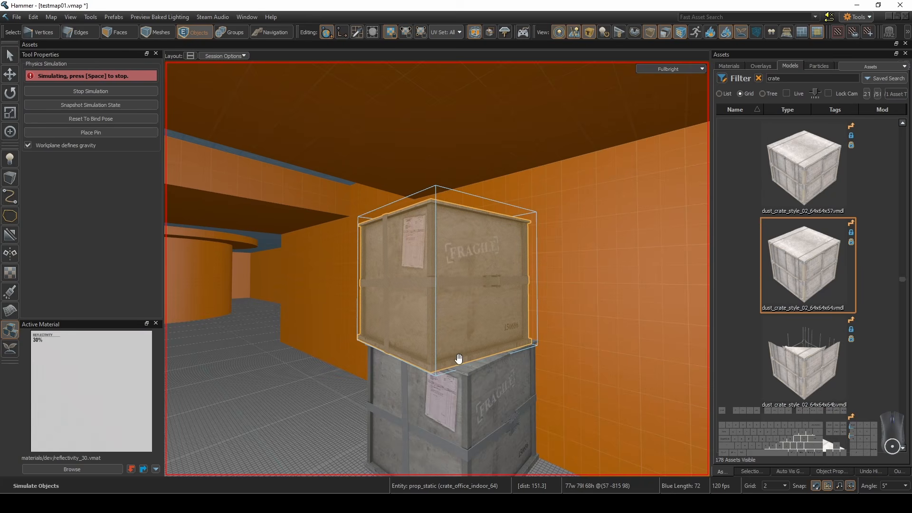
key("space")
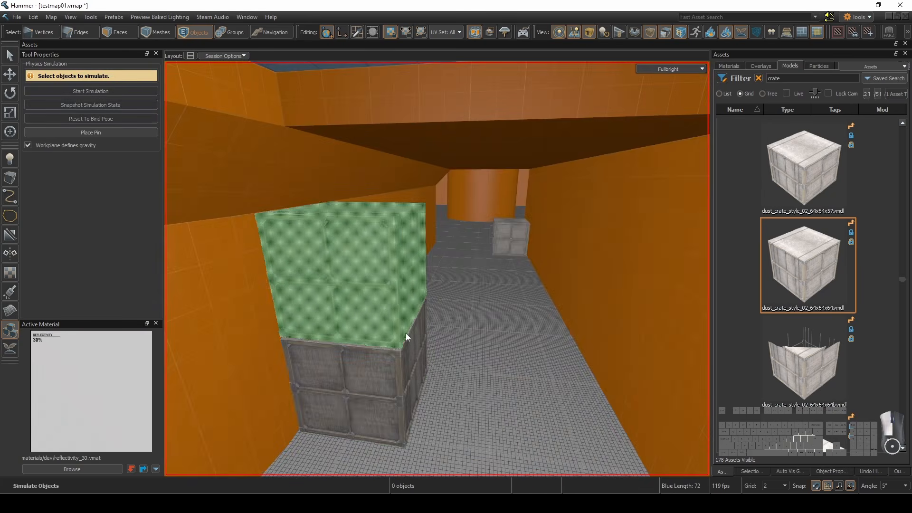
key("space")
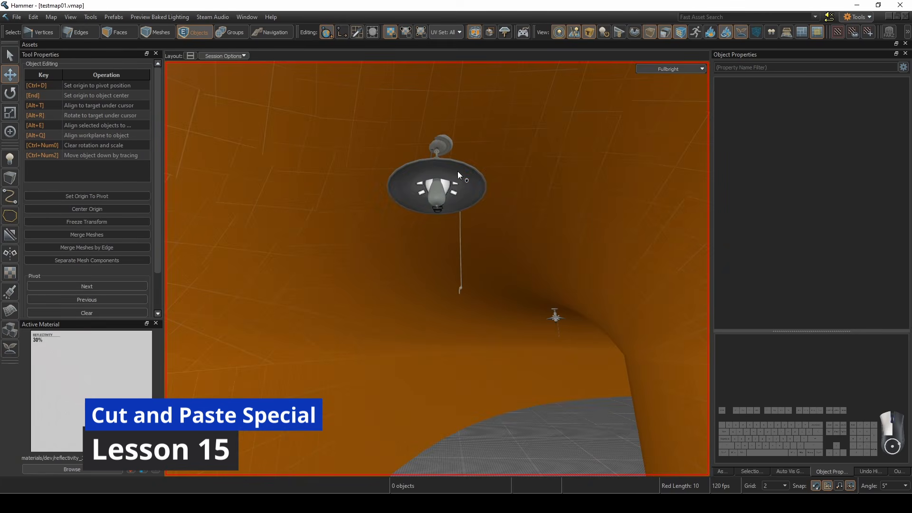
Select all similar hanging lights, hide the unselected objects and the lights in turn, unhiding everything after each
left_click(458, 171)
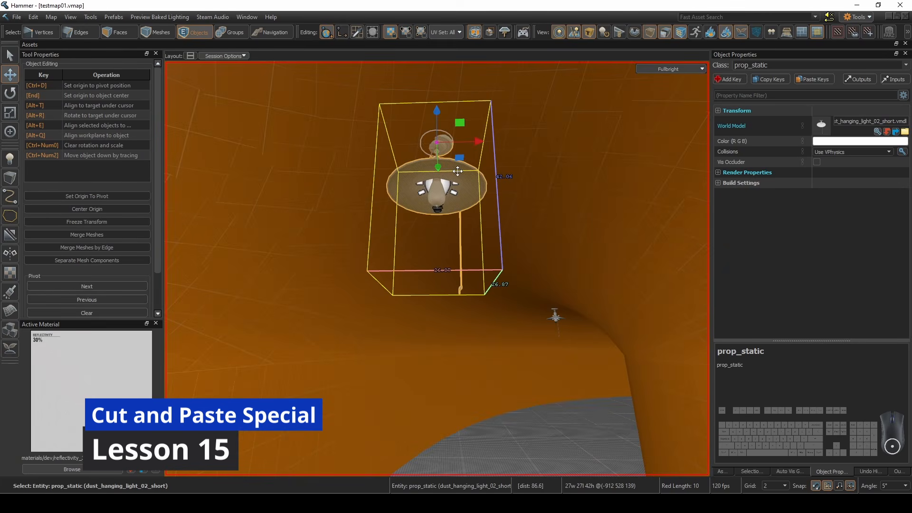
key("o")
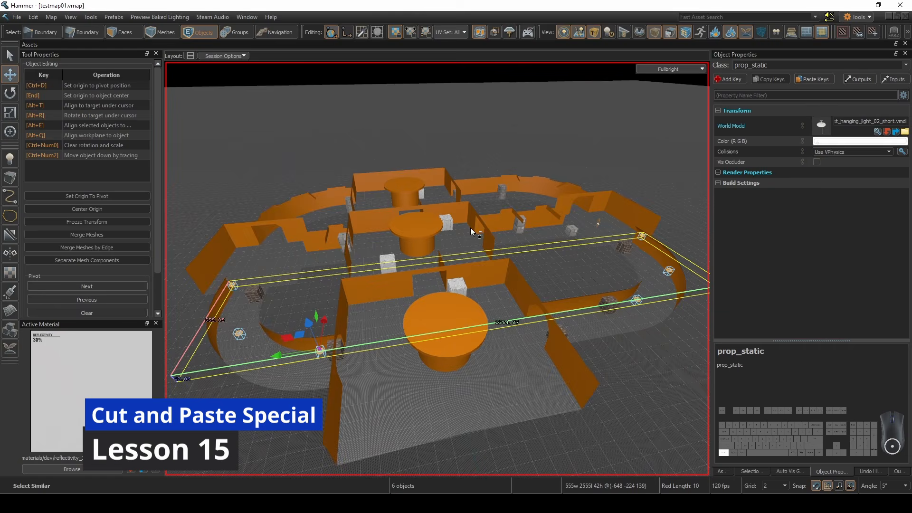
key("ctrl+h")
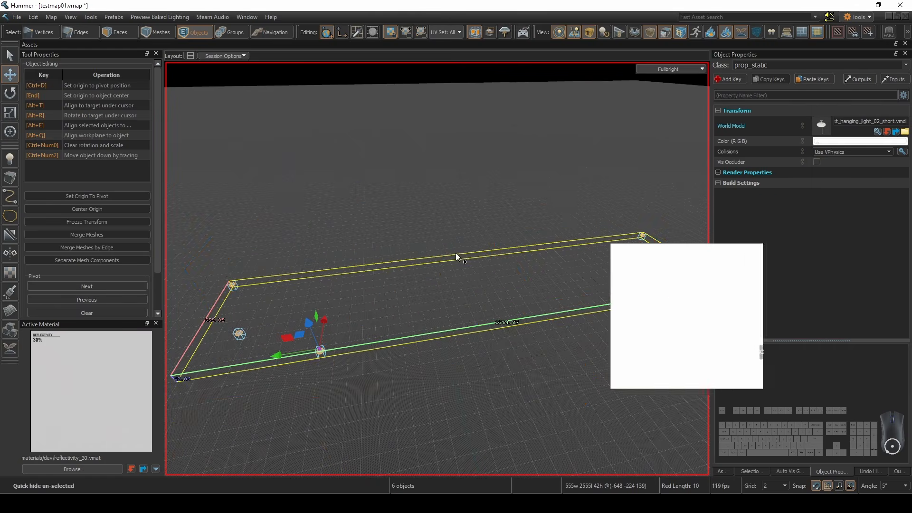
key("u")
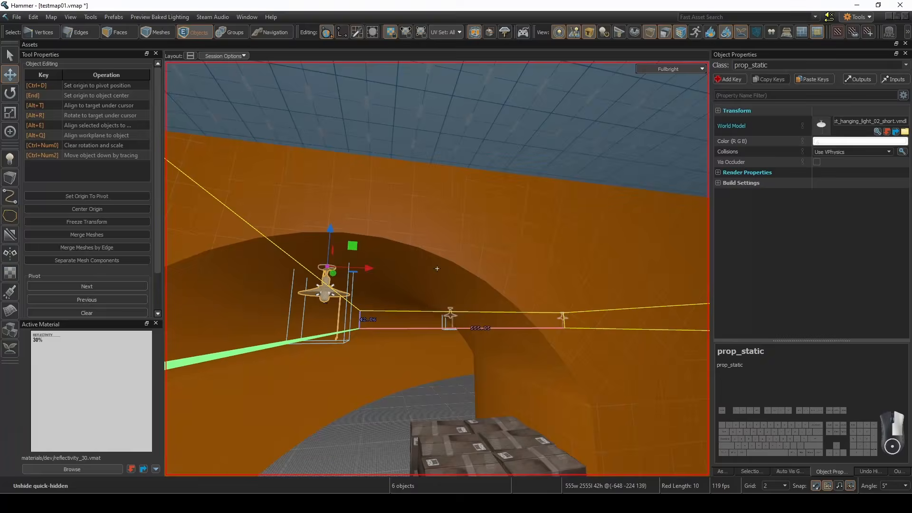
key("h")
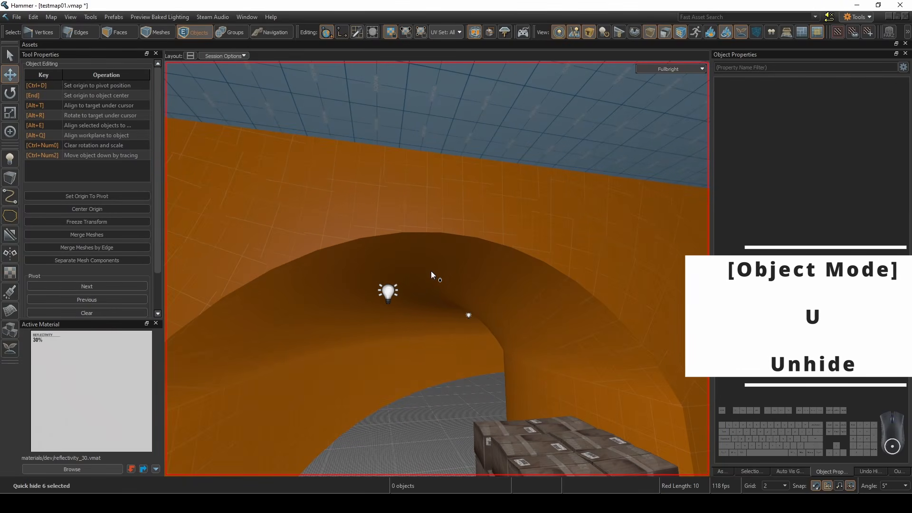
key("u")
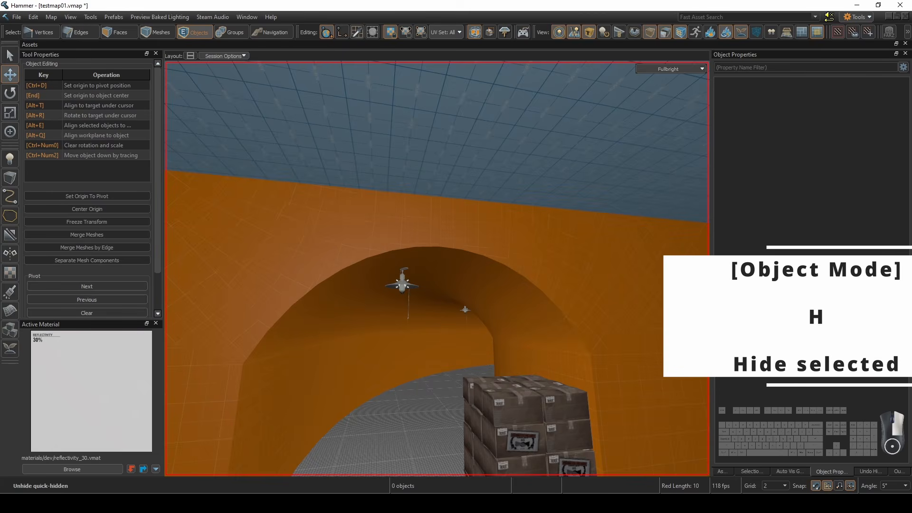
Select the dust_hanging_light_02_short prop with all similar lights and replace them with instances
key("w")
right_click_drag(432, 286, 397, 244)
left_click(455, 245)
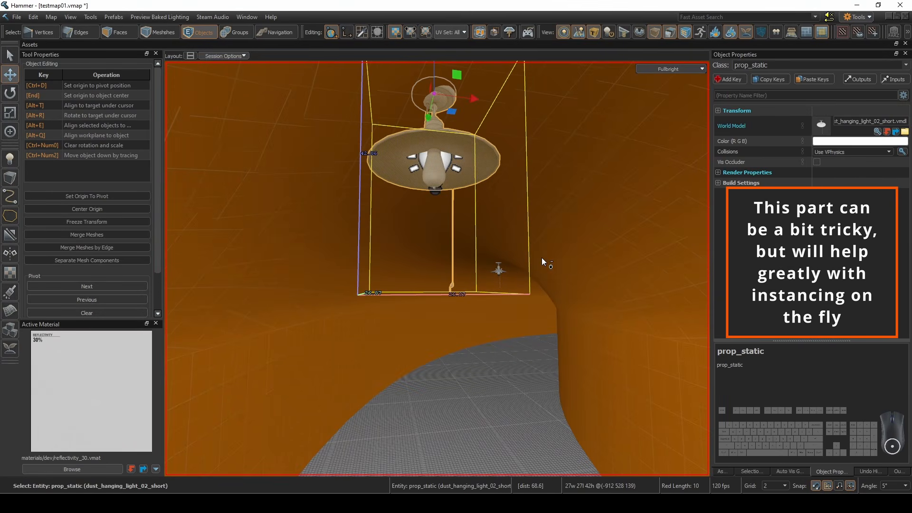
key("ctrl+shift+a")
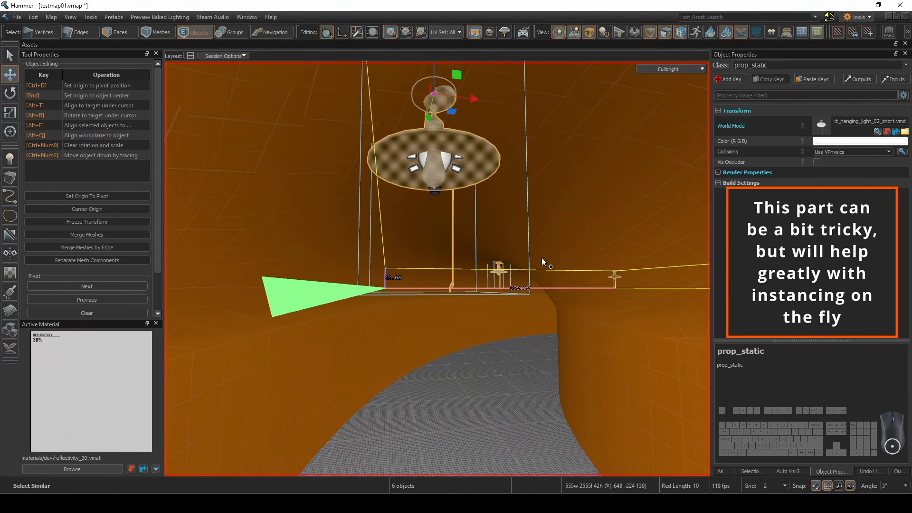
right_click(492, 160)
mouse_move(581, 168)
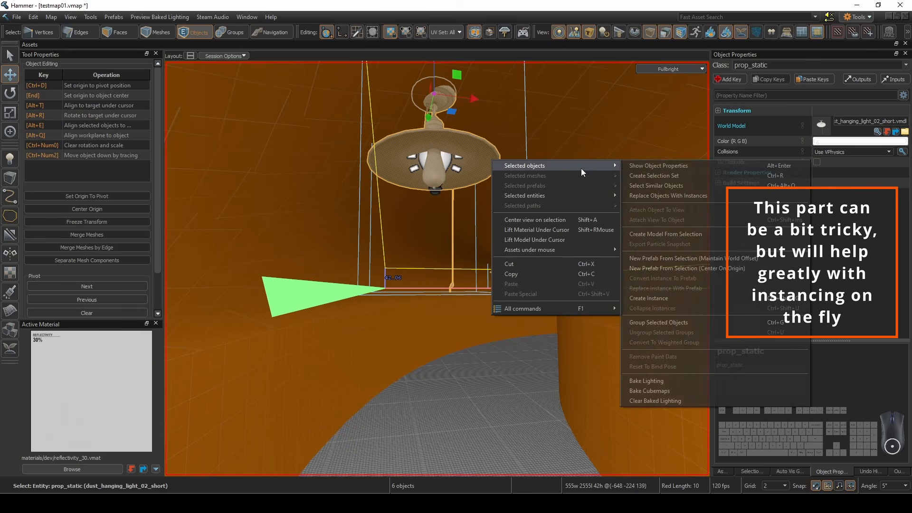
left_click(697, 200)
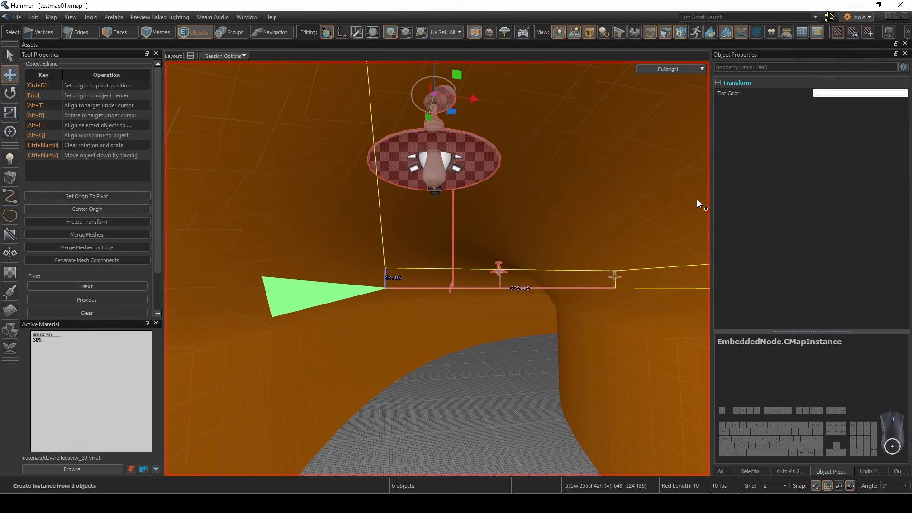
Select all similar light_omni2 entities and delete them except the one in the first hanging light
left_click(436, 167)
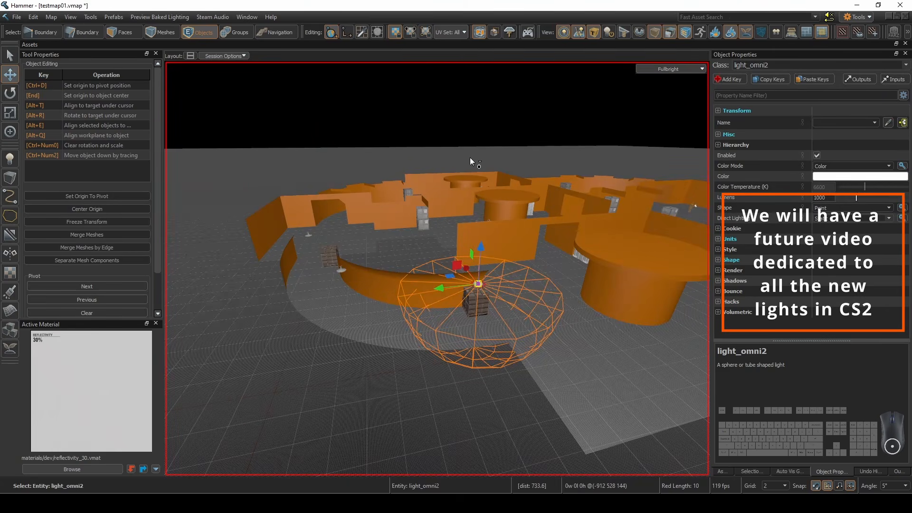
key("ctrl+shift+a")
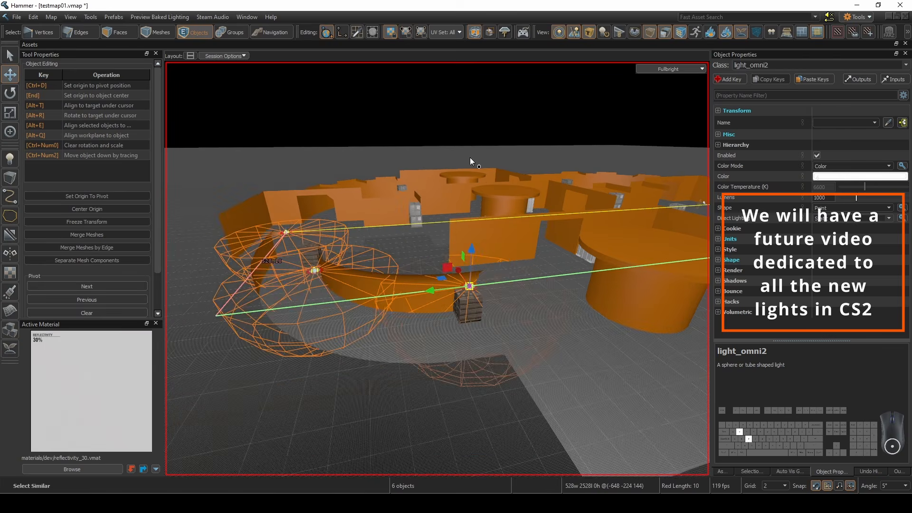
key("w")
key("d")
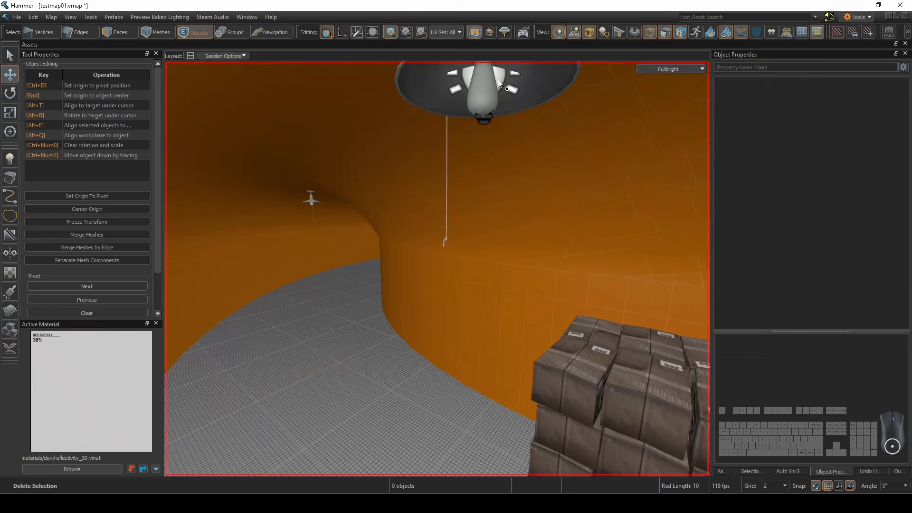
Cut the remaining light_omni2 entity and open the hanging light instance for editing
left_click(498, 80)
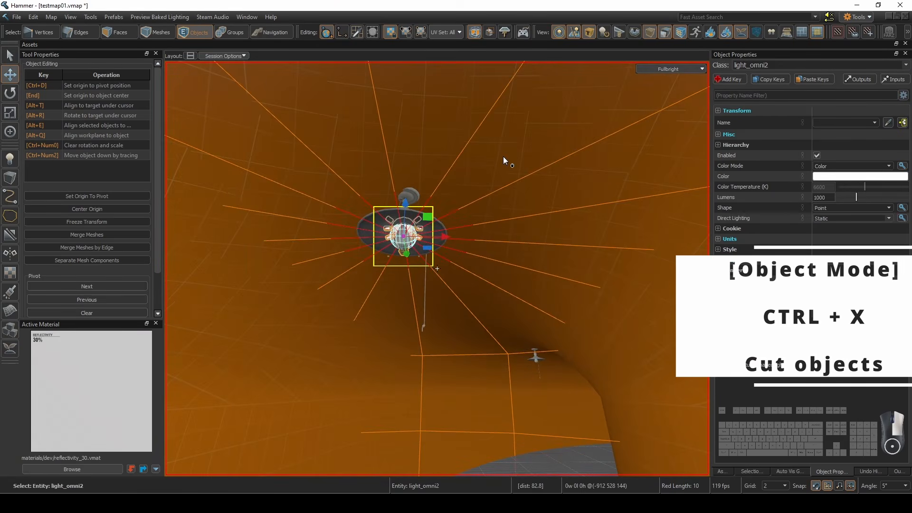
key("ctrl+x")
double_click(424, 236)
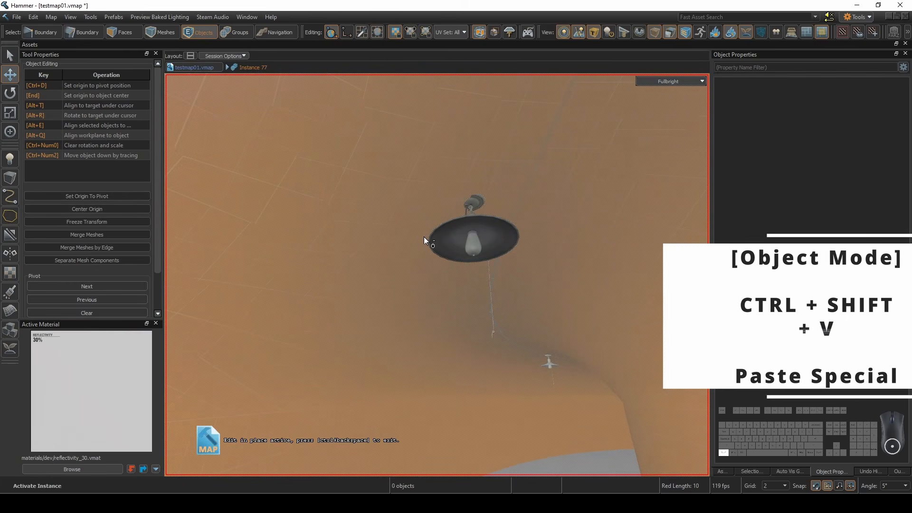
Paste one copy of the cut light_omni2 into the hanging light instance with Paste Special, starting at the center of the original
key("ctrl+shift+v")
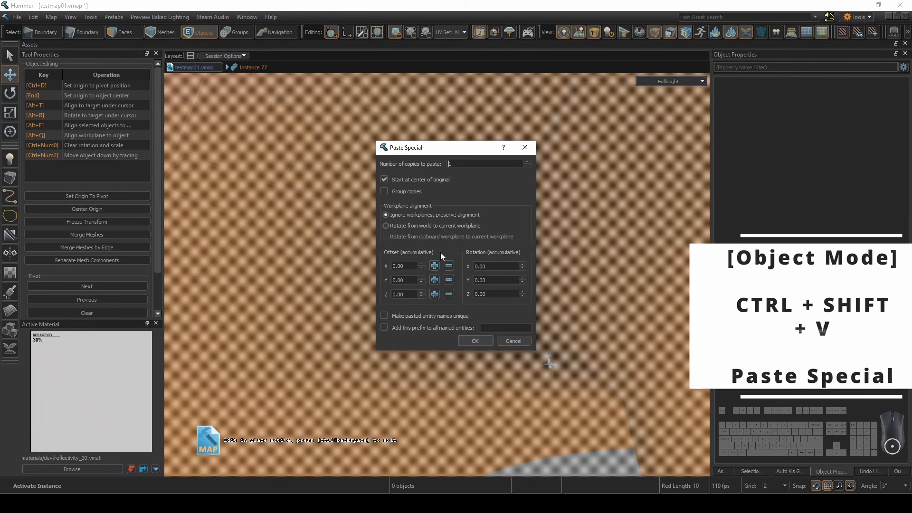
left_click(475, 340)
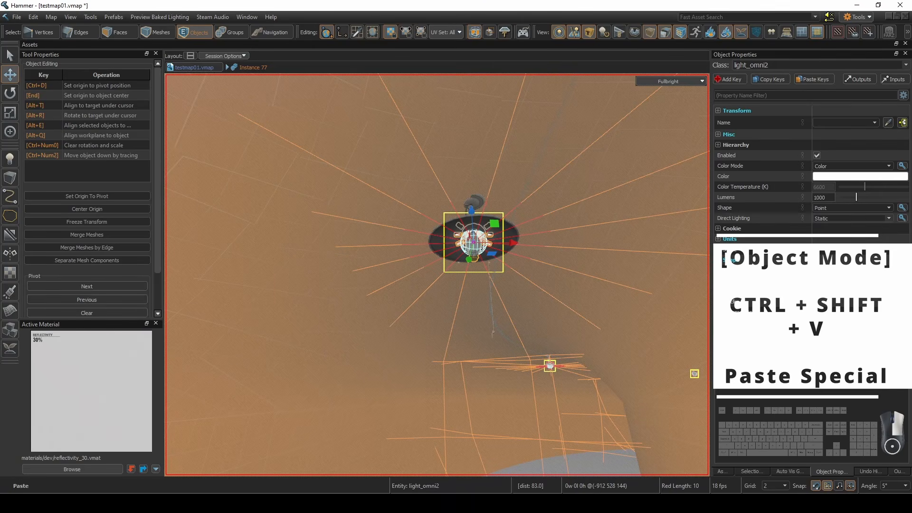
key("s")
right_click_drag(437, 274, 437, 275)
key("w")
key("d")
key("w")
left_click(219, 64)
key("w")
right_click_drag(350, 138, 437, 275)
Select the light_omni2 inside the hanging lamp and adjust its light shape with its handles in the GPU Path Tracing view
double_click(452, 272)
left_click(423, 267)
key("s")
key("d")
key("w")
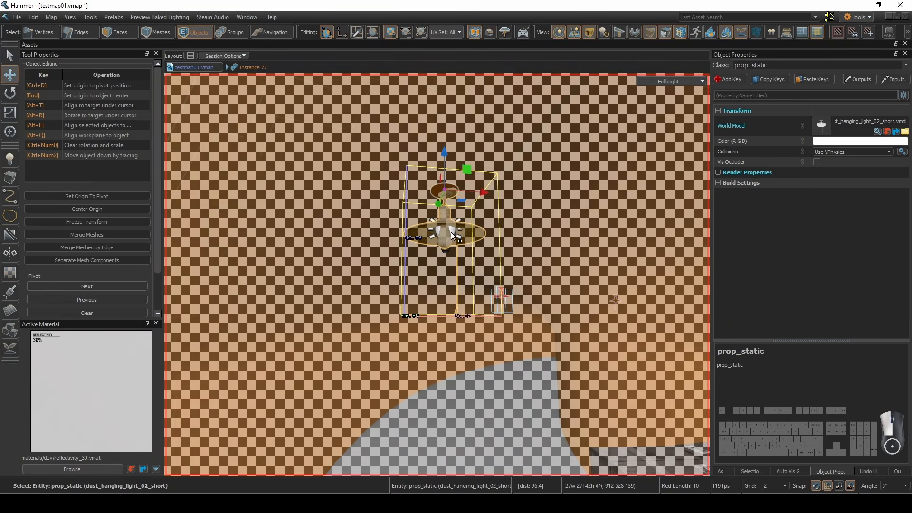
left_click(451, 233)
key("s")
right_click_drag(452, 233, 437, 275)
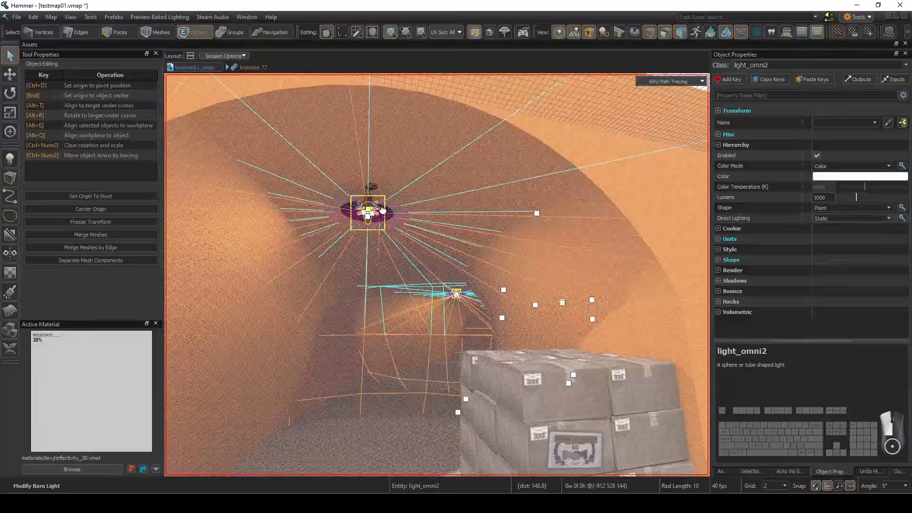
key("t")
left_click_drag(370, 190, 378, 207)
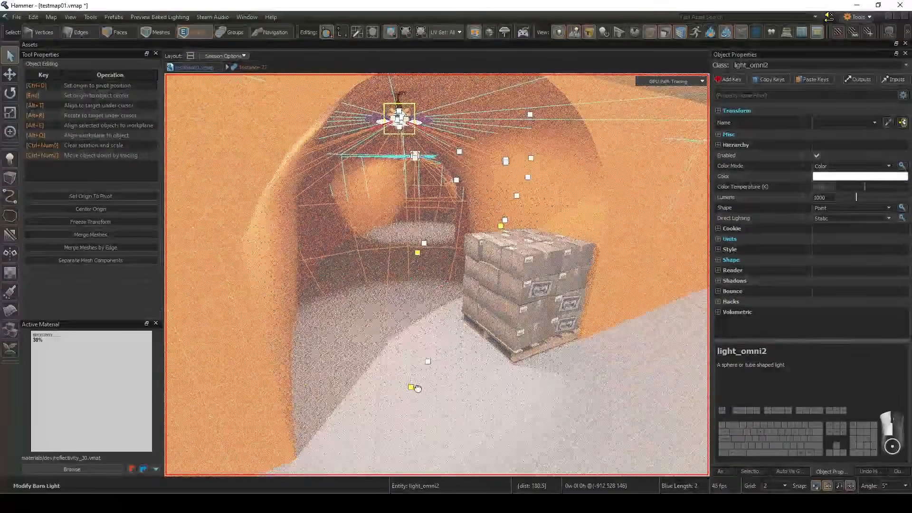
left_click_drag(420, 138, 431, 141)
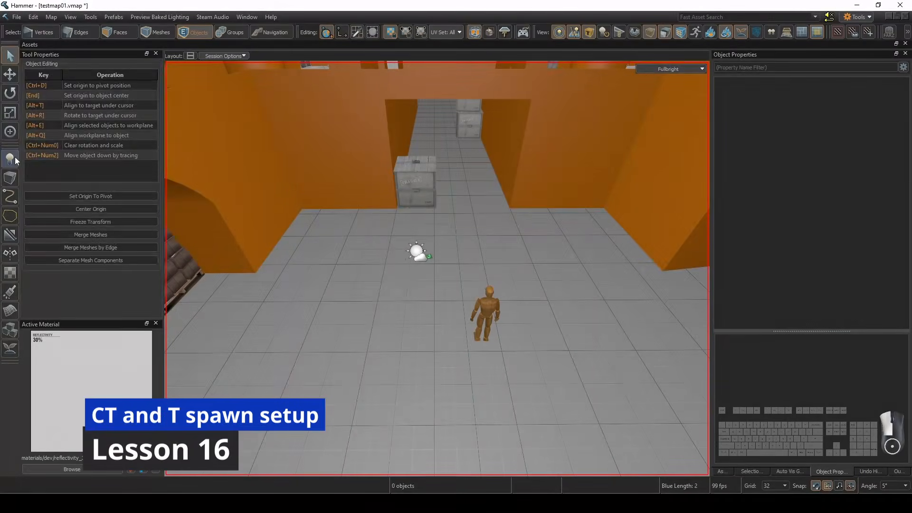
Place a Counter Terrorist Spawn Point on the spawn room floor beside the player start and rotate it to face the exit corridor
left_click(14, 158)
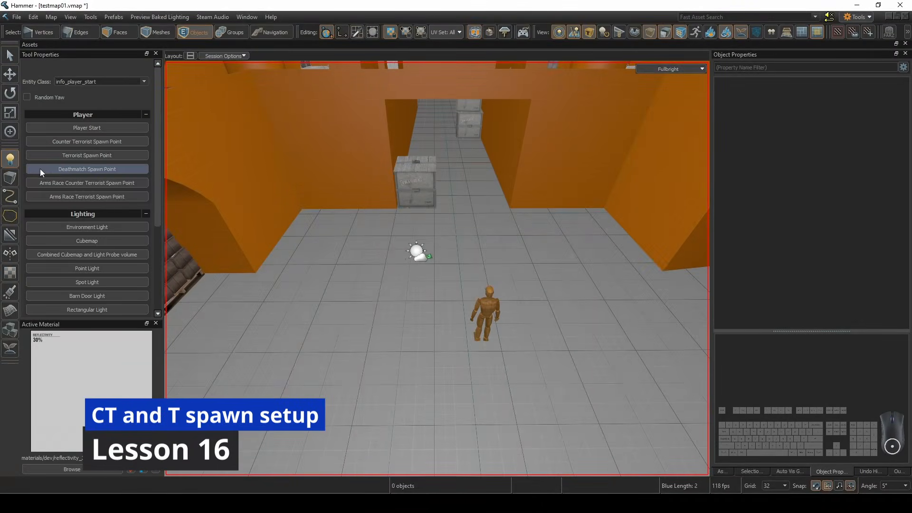
left_click(102, 143)
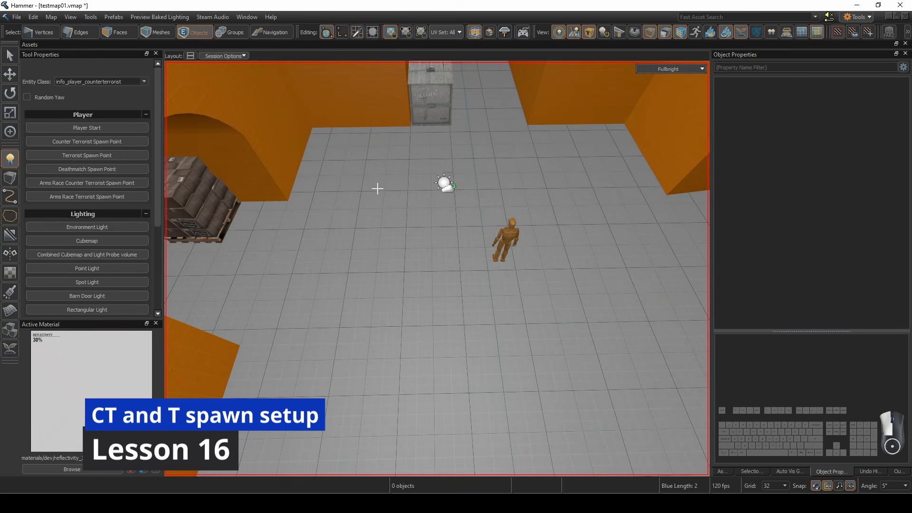
left_click(377, 189)
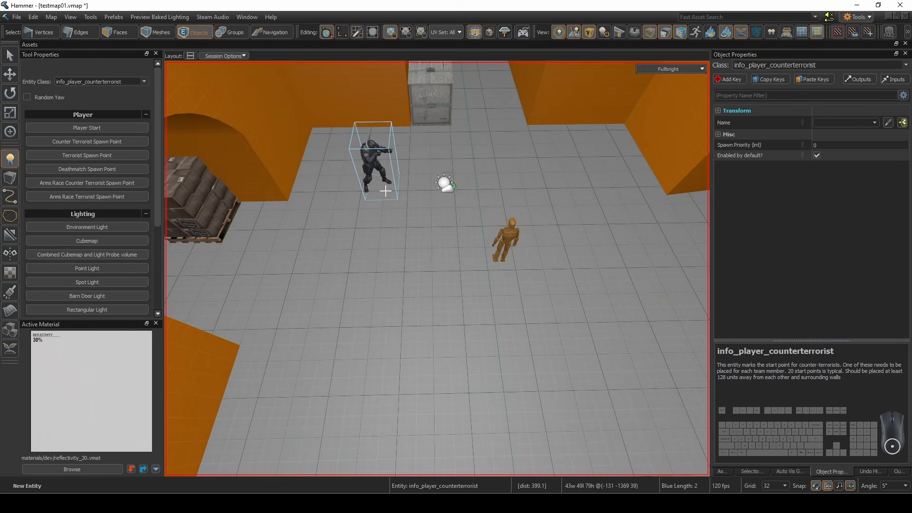
key("e")
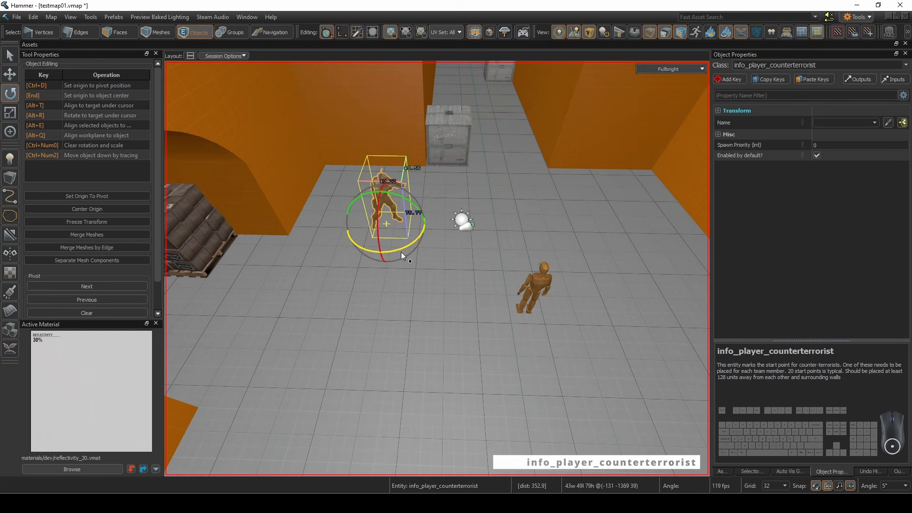
left_click_drag(399, 251, 445, 224)
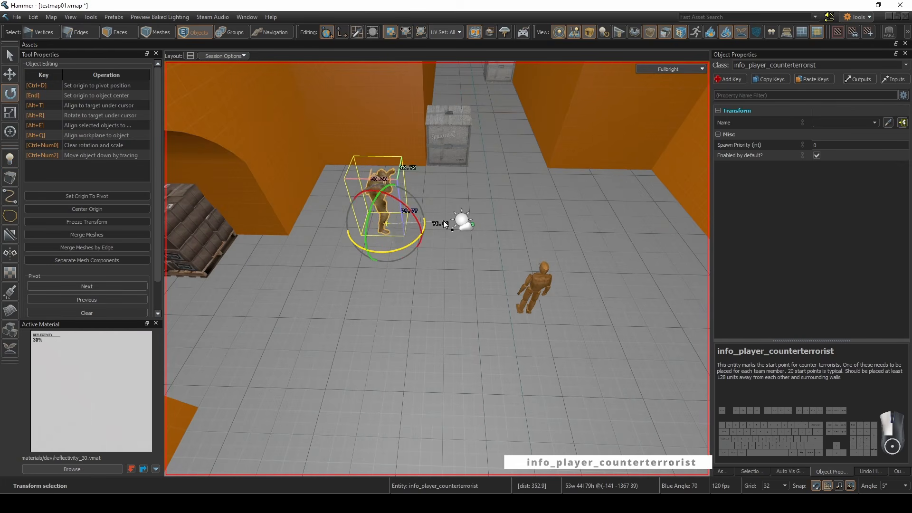
Clone the counter-terrorist spawn point at 128-unit spacing into a four-by-four grid across the spawn room floor
key("w")
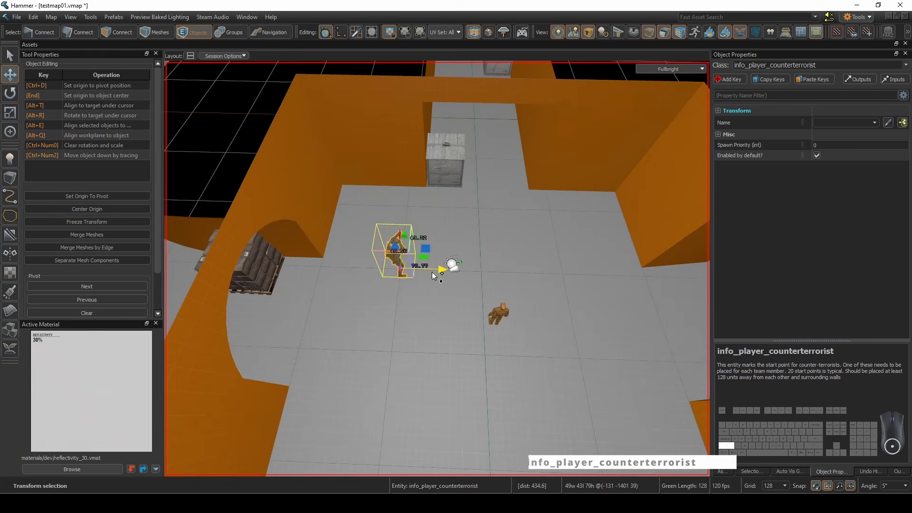
left_click_drag(467, 268, 551, 269, "shift")
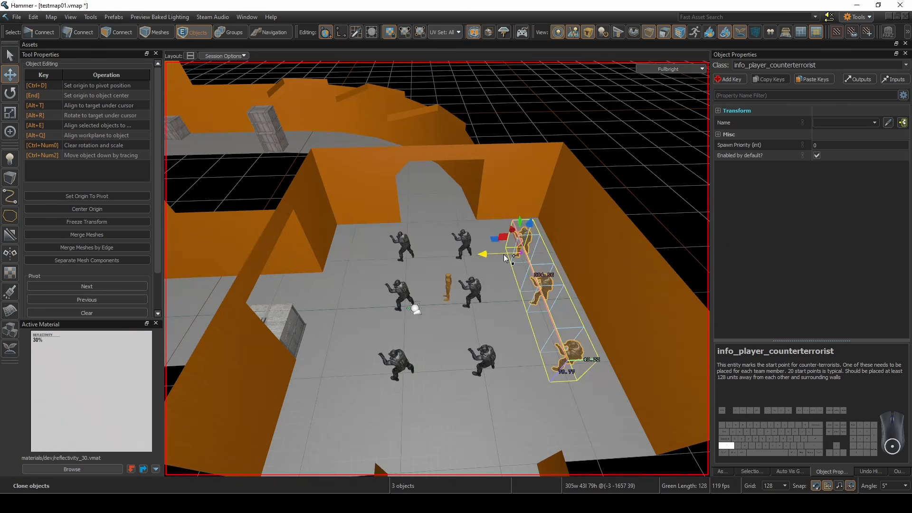
left_click_drag(504, 255, 352, 257, "shift")
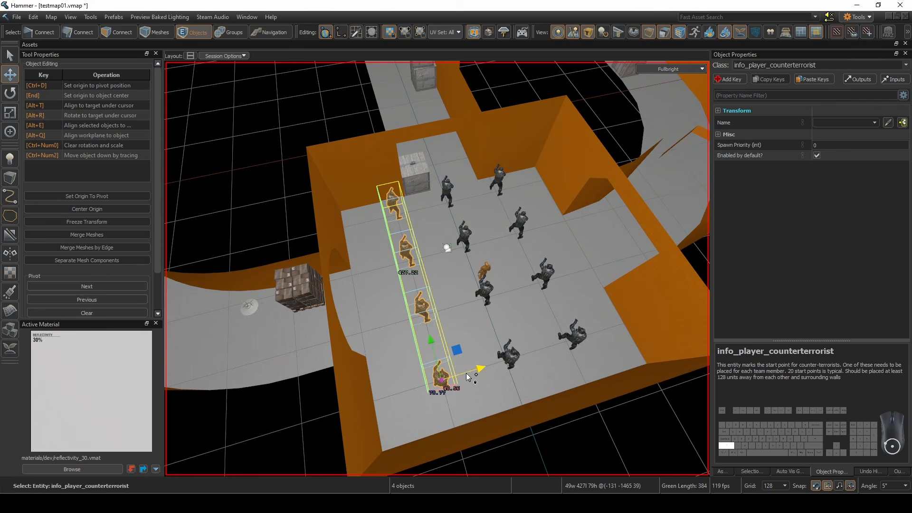
left_click_drag(412, 386, 389, 386, "shift")
Select all similar spawn points and, on a grid of 32, nudge the whole group 64 units sideways to center it in the room
key("ctrl+alt+a")
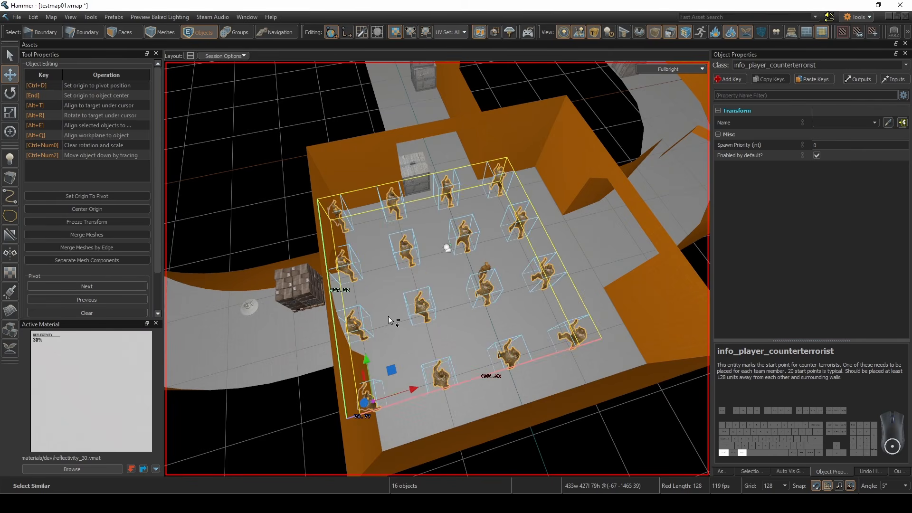
key("[")
key("[")
key("Right")
key("Right")
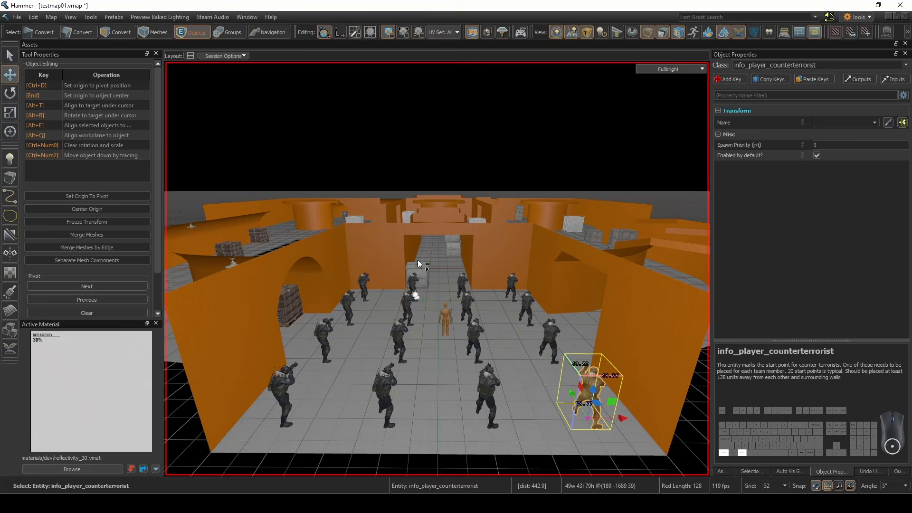
Select all similar spawn points again and raise them 16 units off the floor on a grid of 16
key("ctrl+alt+a")
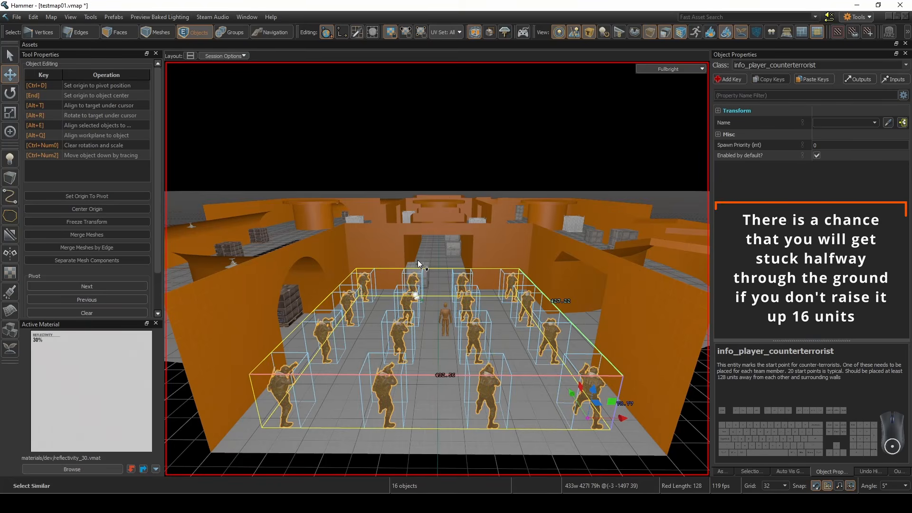
key("[")
key("[")
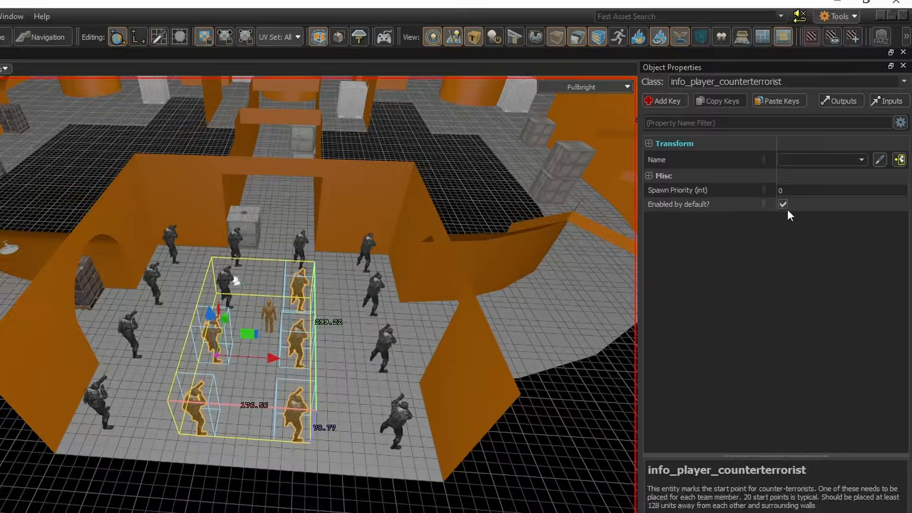
Set the Spawn Priority of the five selected middle spawn points to 1 and hide them
left_click(828, 145)
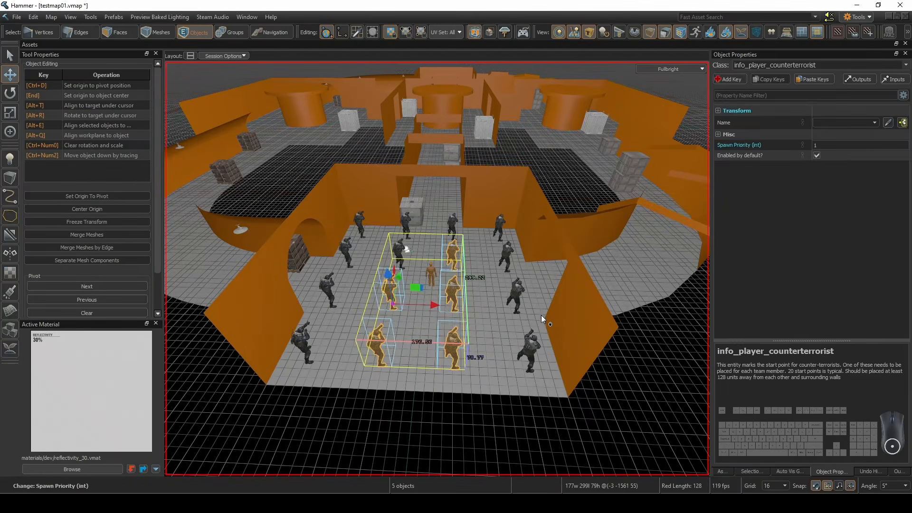
key("h")
Select all the remaining visible spawn points, set their Spawn Priority to 2, and unhide the hidden ones
left_click(533, 348)
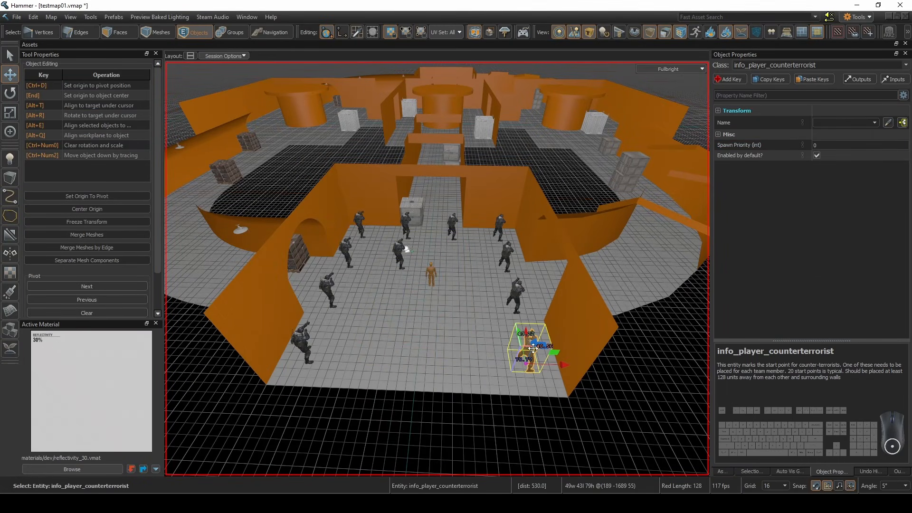
key("shift+s")
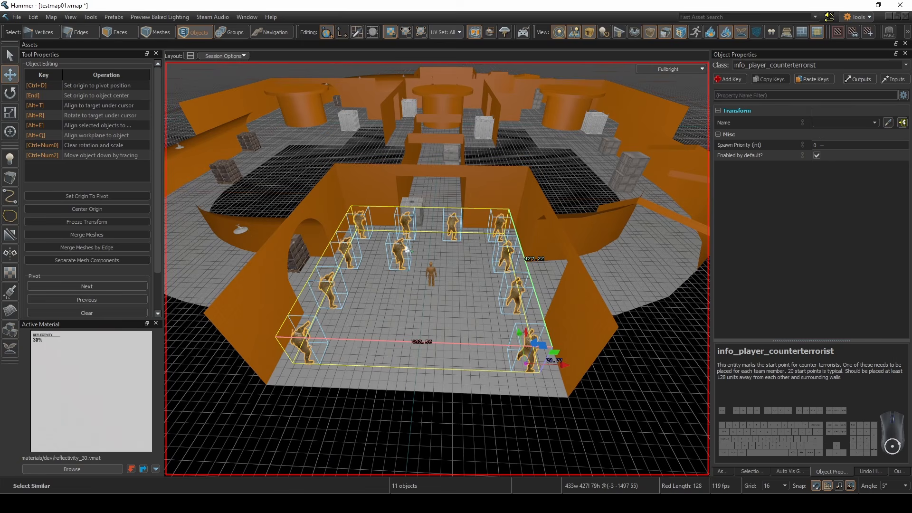
left_click(822, 144)
right_click_drag(508, 241, 509, 266)
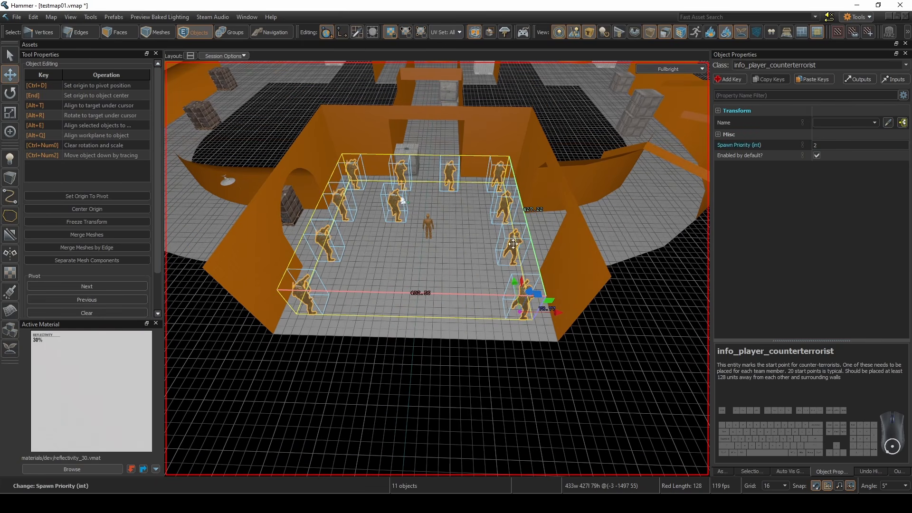
key("Escape")
key("u")
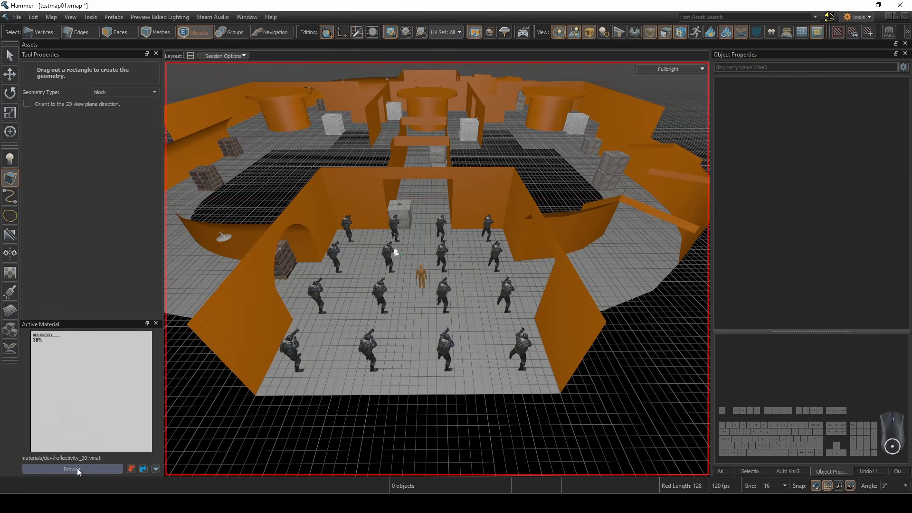
Search the materials for "trigger" and make toolstrigger.vmat the active material
left_click(77, 470)
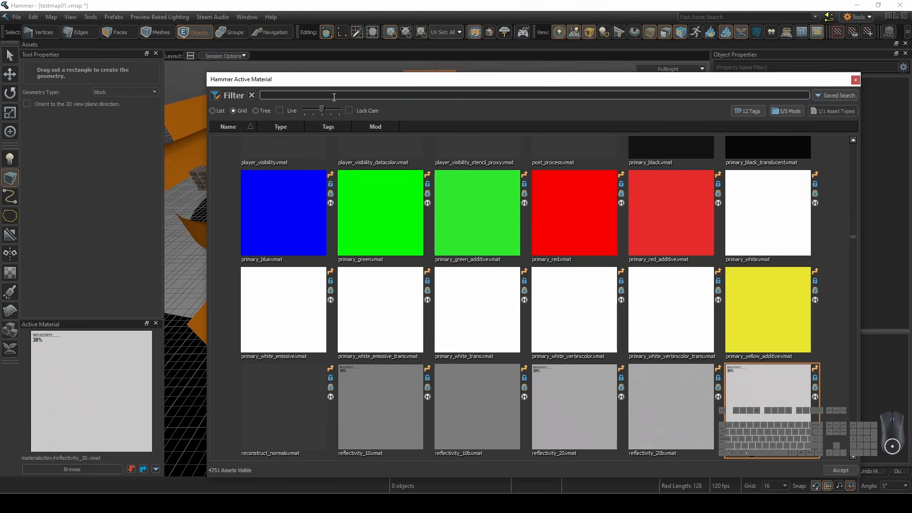
type("trigger")
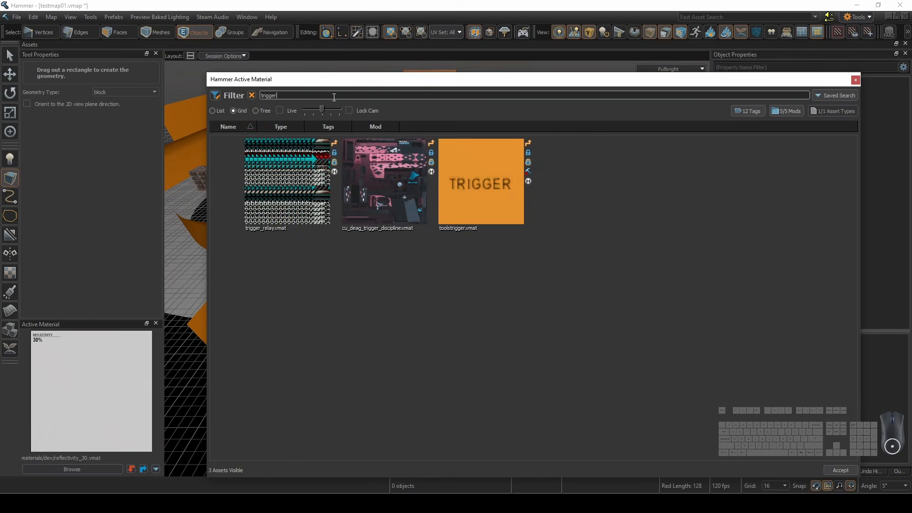
double_click(454, 172)
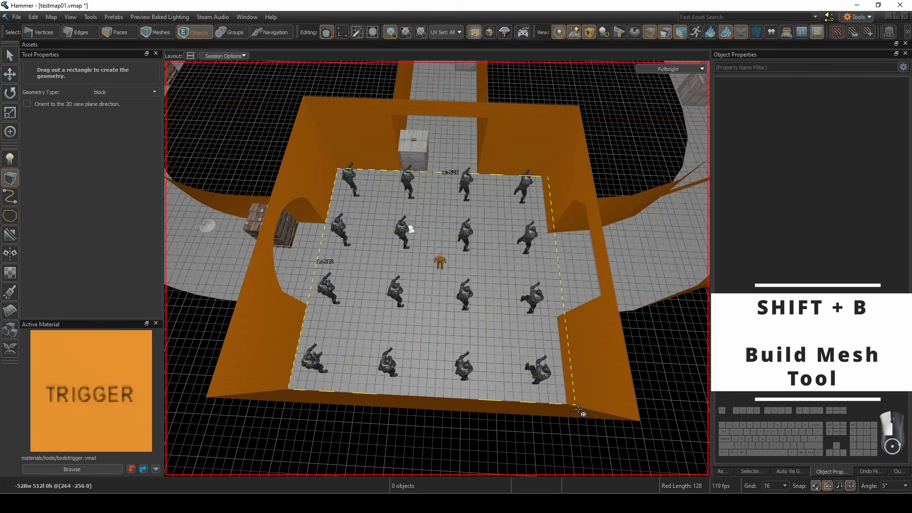
Create a trigger block about 640 by 576 by 192 units that encloses all the spawn points with a margin around them
left_click_drag(569, 408, 569, 407)
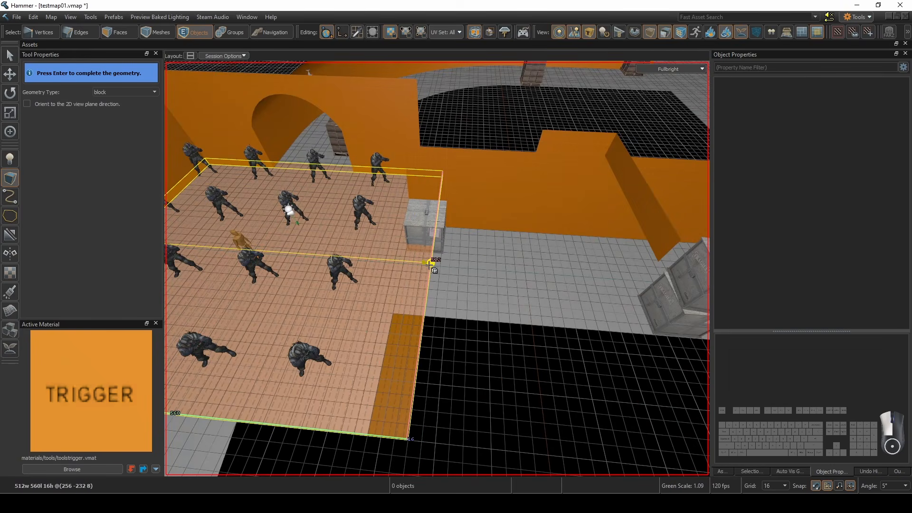
left_click_drag(430, 263, 438, 262)
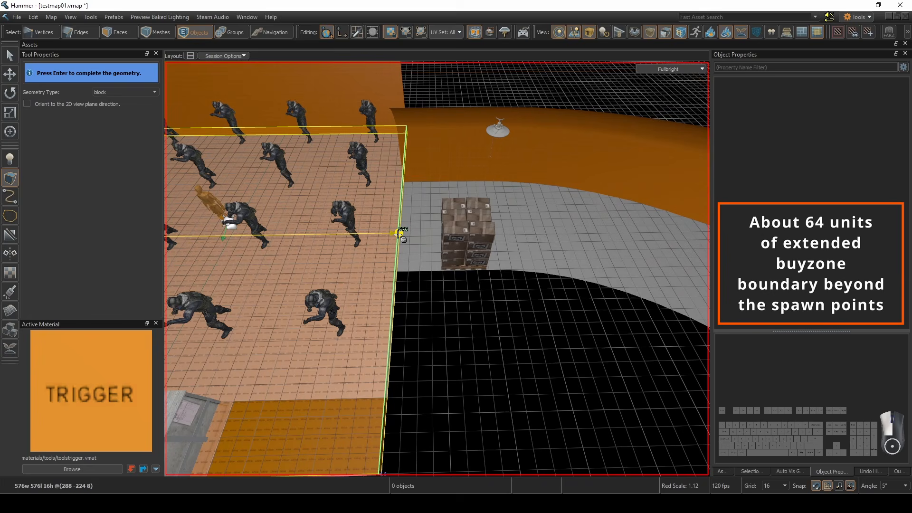
left_click_drag(402, 230, 449, 240)
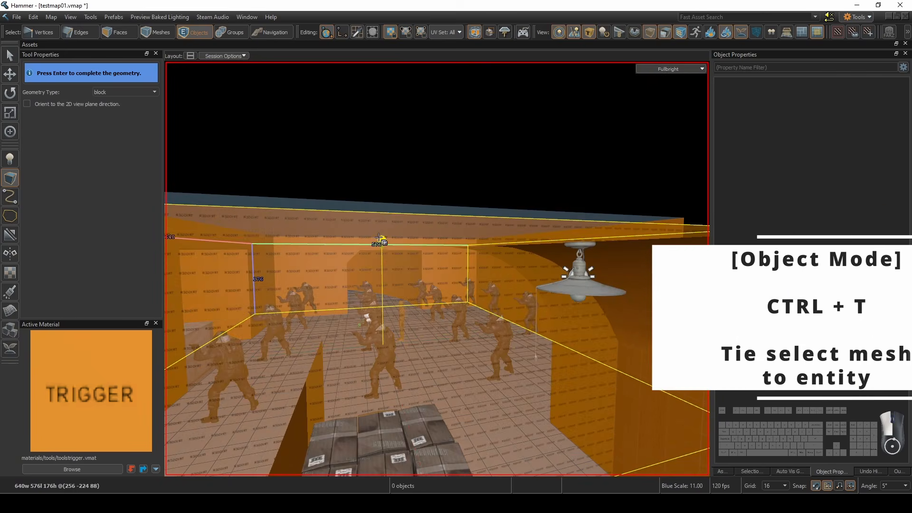
key("Return")
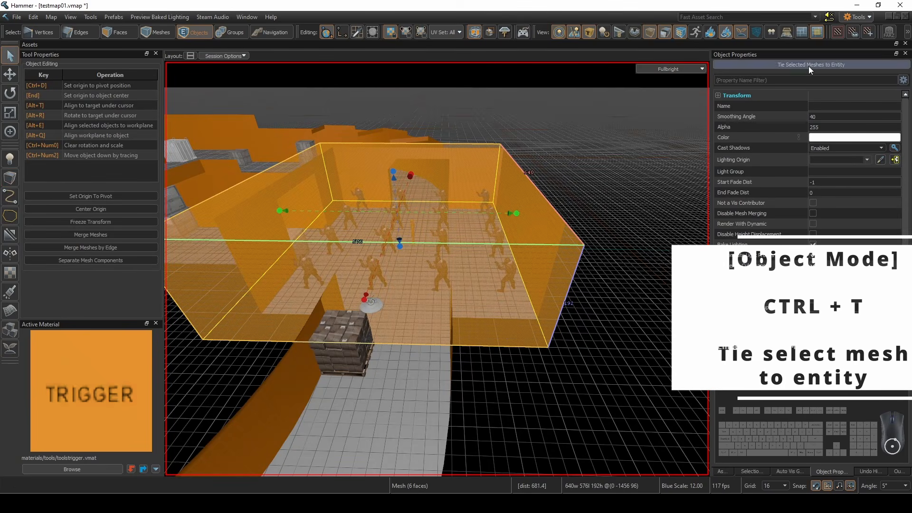
Tie the trigger mesh to an entity and set its class to func_buyzone
left_click(809, 67)
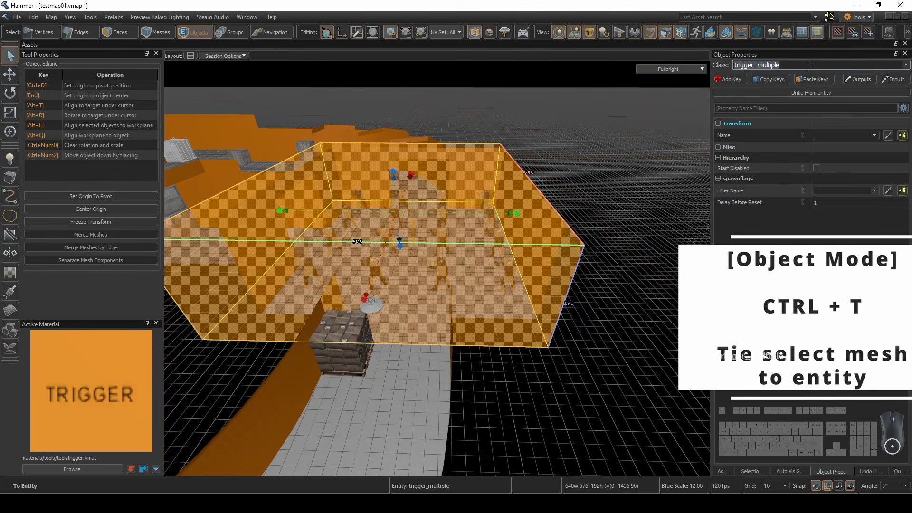
type("func_")
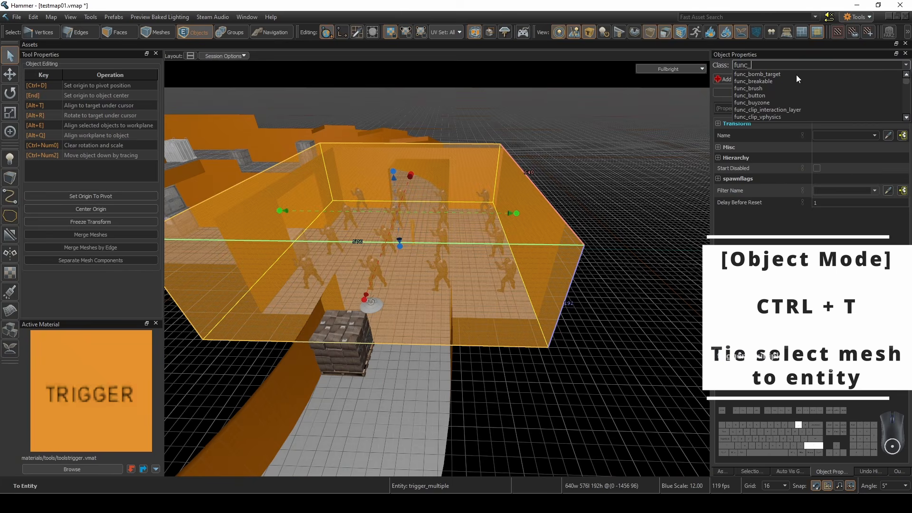
type("buy")
left_click(796, 75)
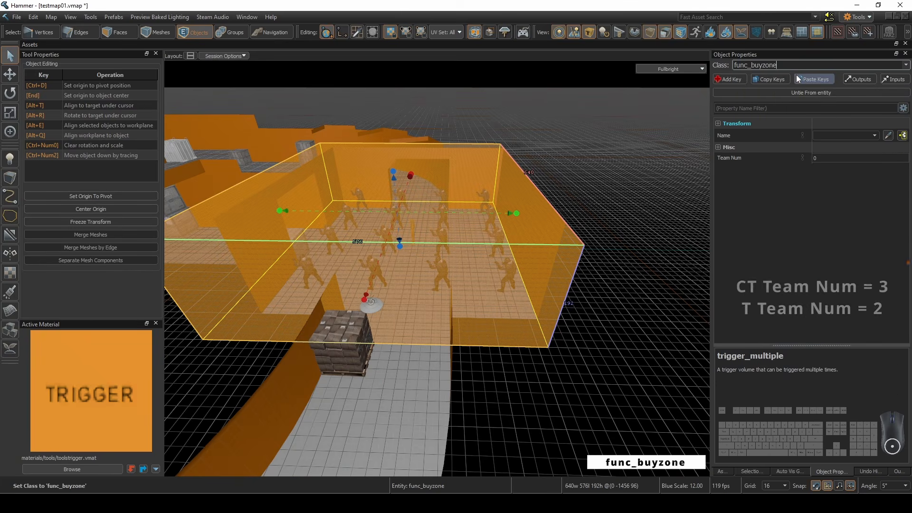
Set the buyzone's Team Num to 3 for the CT side
left_click(507, 201)
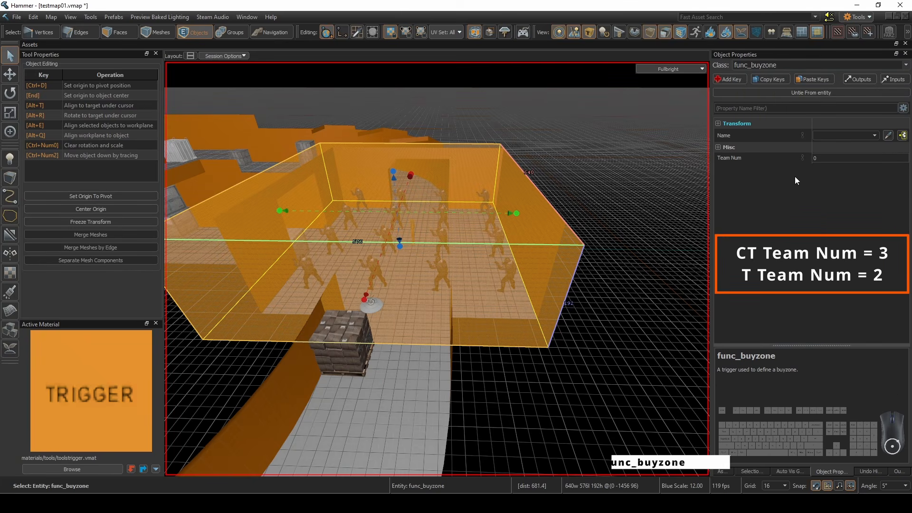
left_click(823, 158)
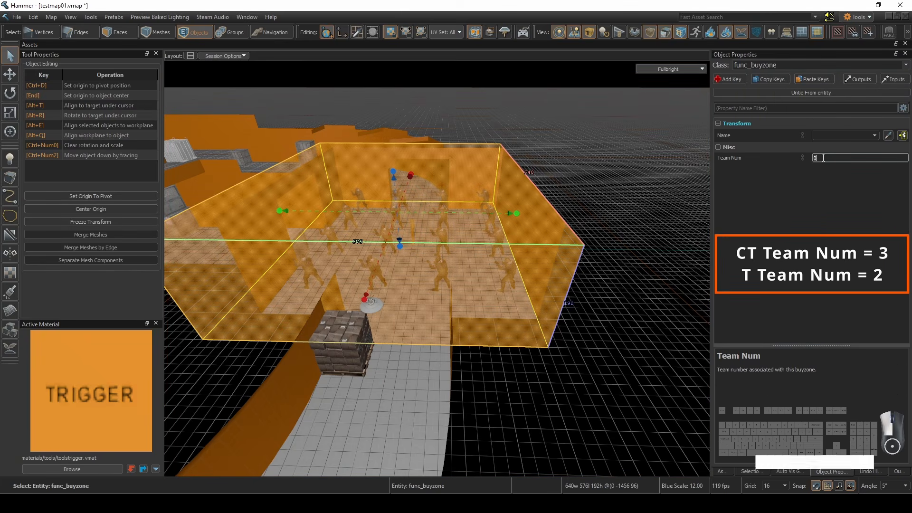
left_click(623, 149)
left_click(509, 280)
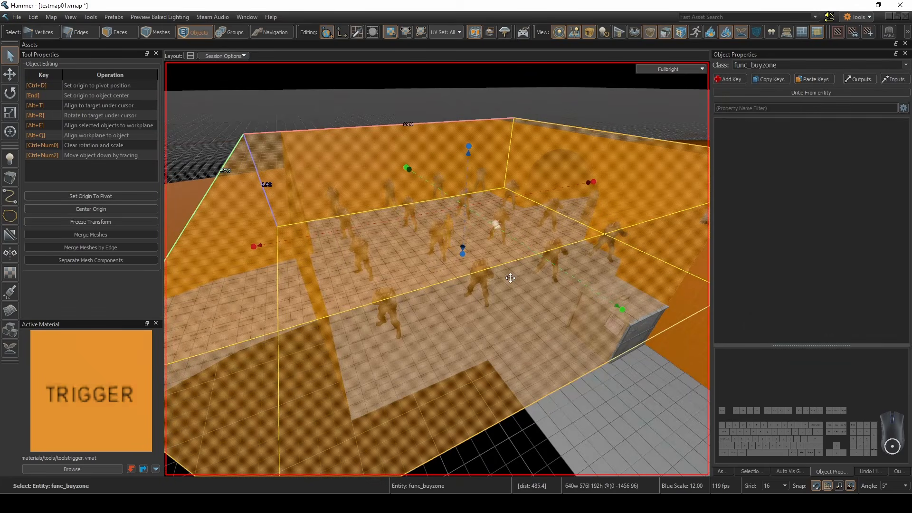
key("w")
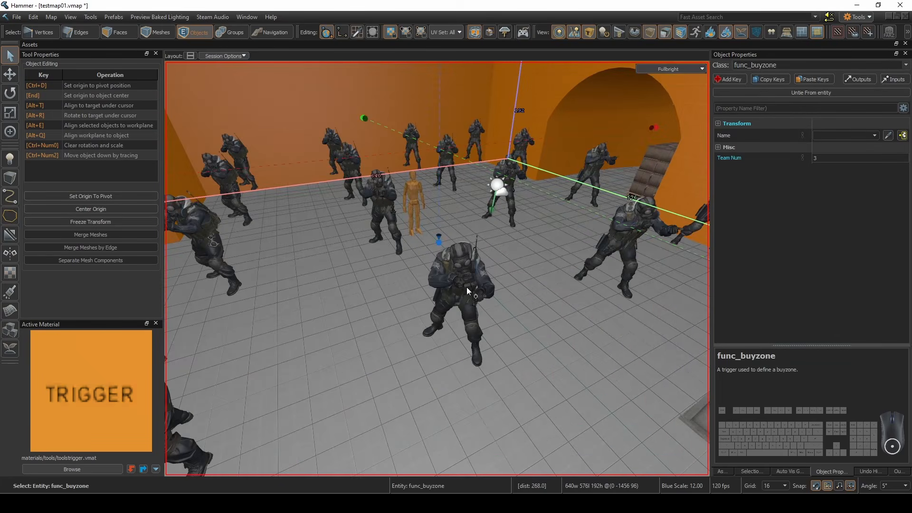
Mirror the CT spawn points and their buyzone to the opposite end of the map, with the mirror plane through the central pillar
left_click(467, 287)
key("shift+s")
key("w")
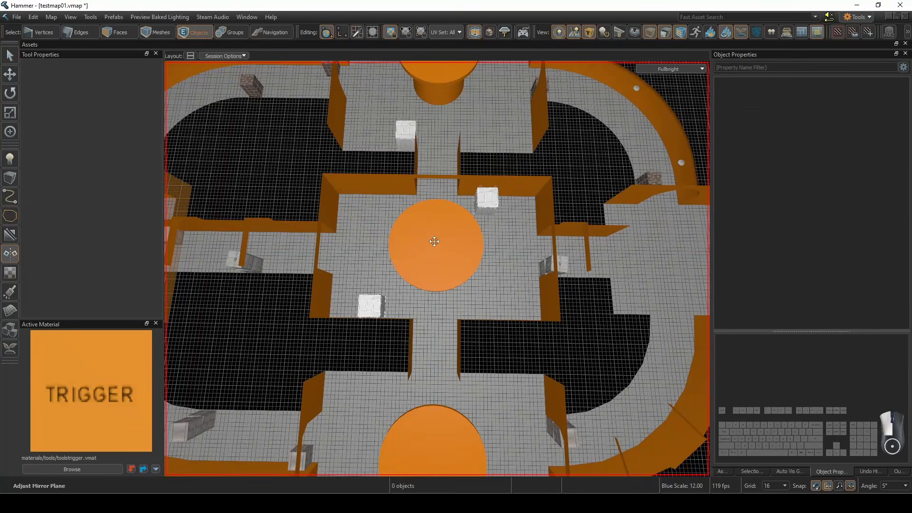
left_click_drag(432, 240, 429, 296)
key("s")
key("d")
key("a")
key("w")
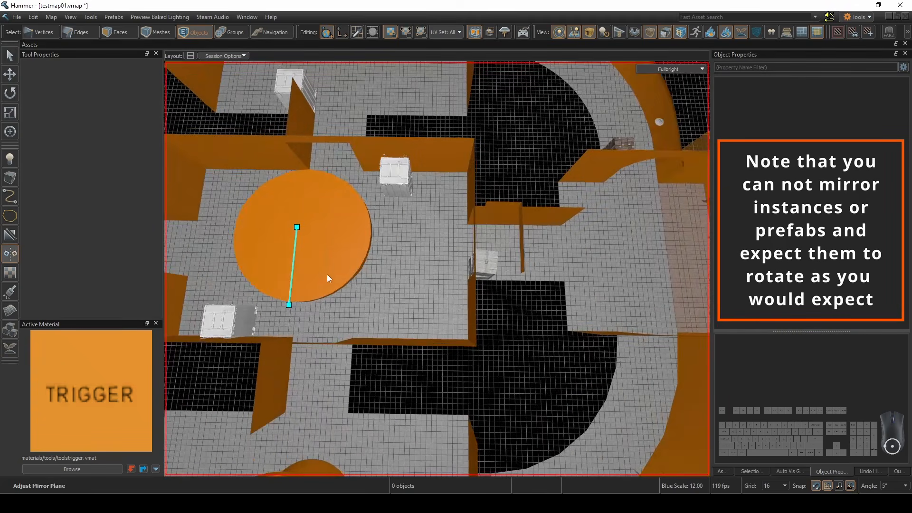
left_click_drag(292, 274, 214, 274)
key("d")
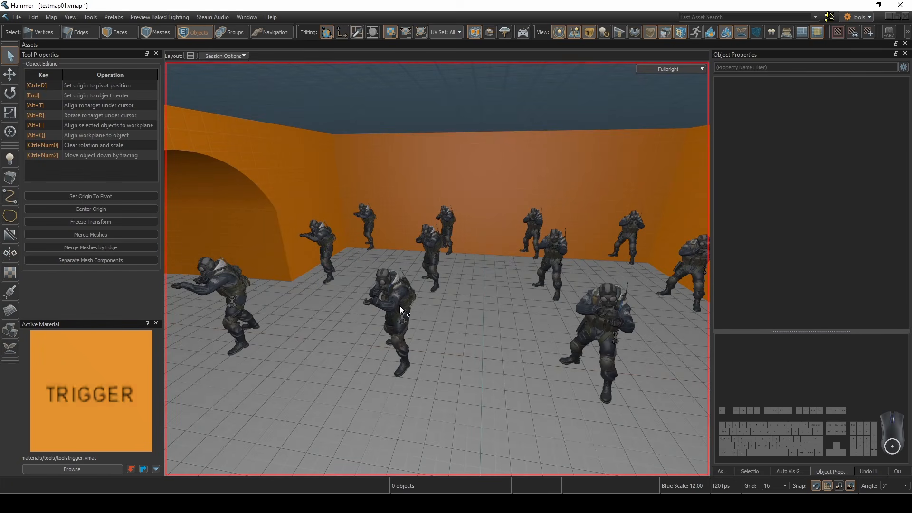
Select all CT spawn points, isolate them from the rest of the map, select only the mirrored group, and unhide everything
left_click(401, 306)
key("ctrl+a")
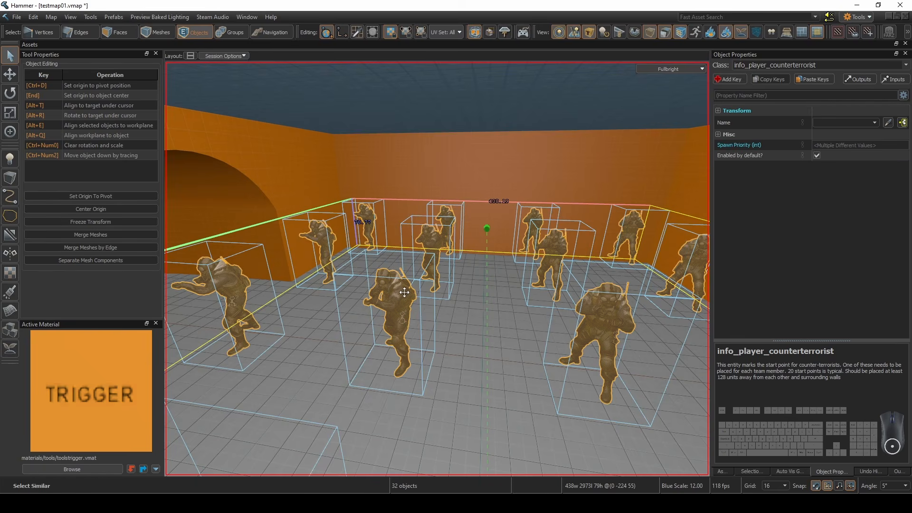
right_click_drag(405, 293, 413, 294)
key("s")
key("d")
key("ctrl+h")
key("a")
key("s")
left_click_drag(466, 197, 606, 330)
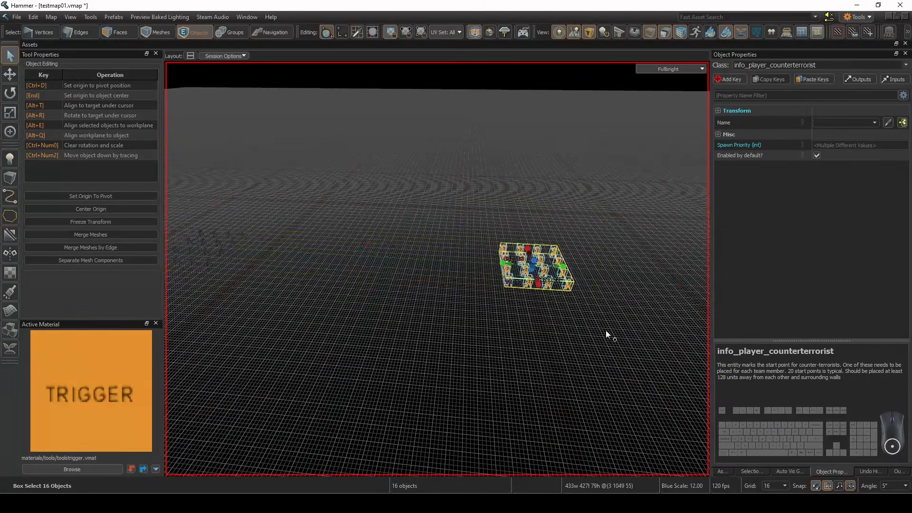
key("f")
key("u")
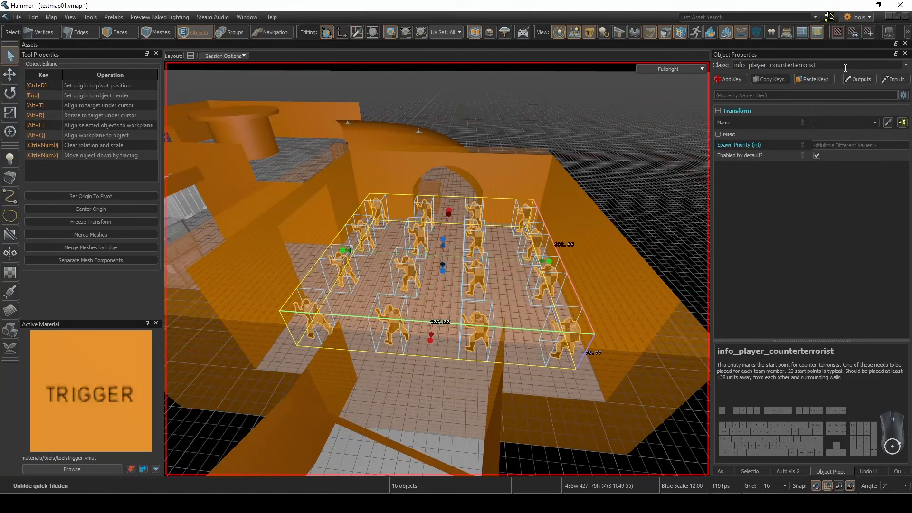
Change the class of the mirrored spawn points to info_player_terrorist
key("w")
left_click(789, 65)
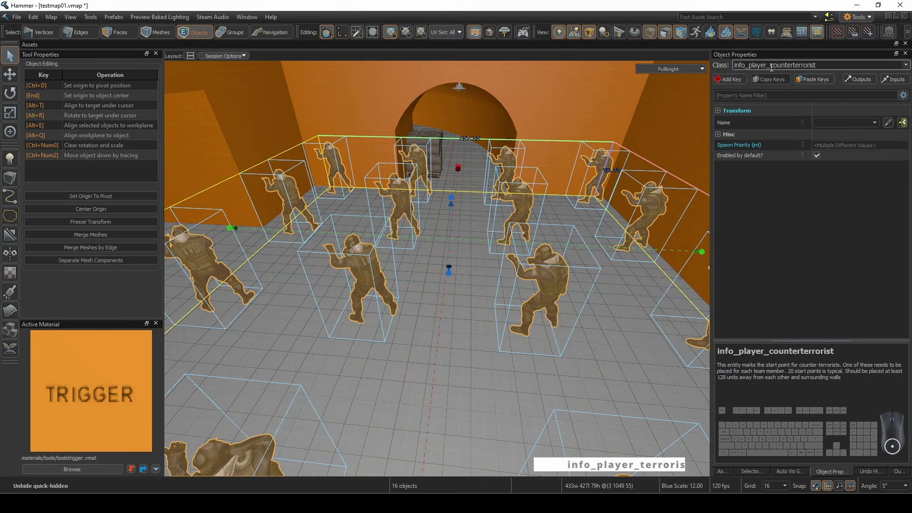
left_click(807, 75)
right_click_drag(570, 214, 465, 224)
key("d")
left_click(465, 227)
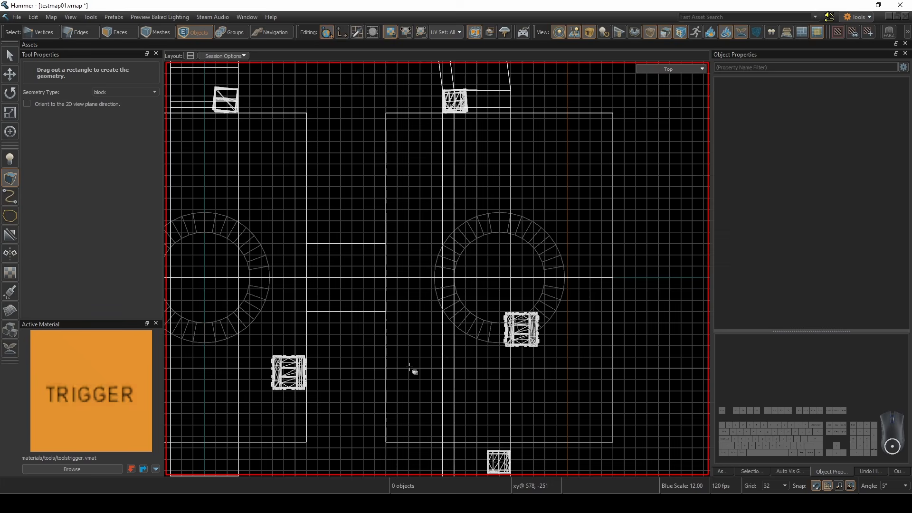
Create a trigger block of 512 by 512 by 96 units around the pillar and crate of one side room
left_click_drag(409, 368, 431, 247)
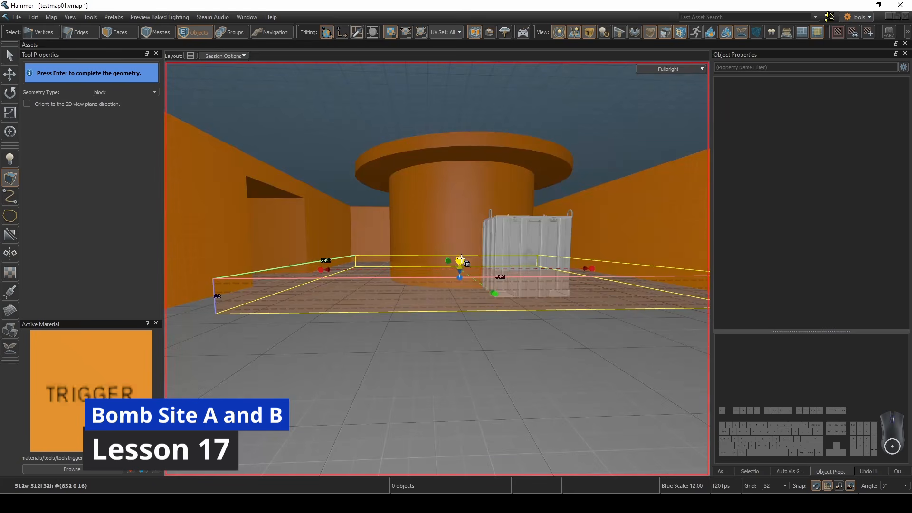
left_click_drag(458, 261, 465, 228)
key("Return")
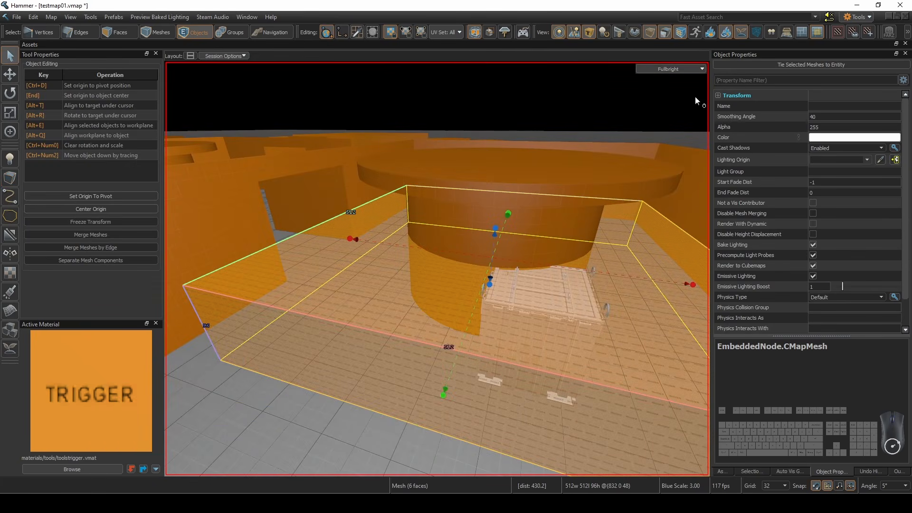
Tie the trigger block to an entity and set its class to func_bomb_target
left_click(748, 70)
type("func_b")
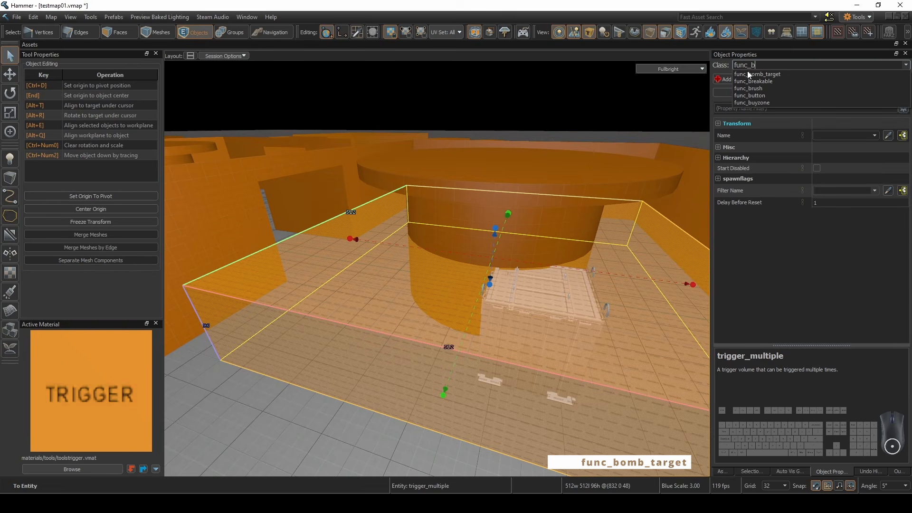
left_click(761, 74)
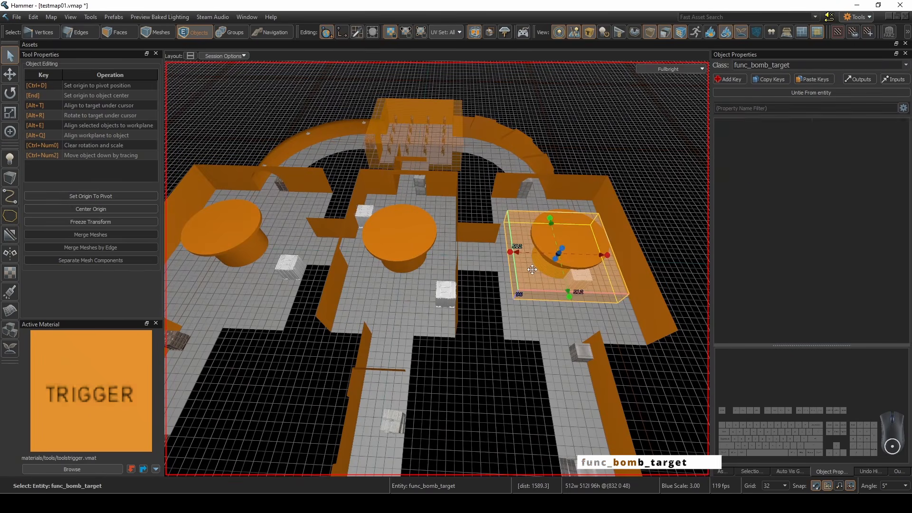
Clone the bomb target about 1728 units across the map, around the pillar in the opposite side room
key("t")
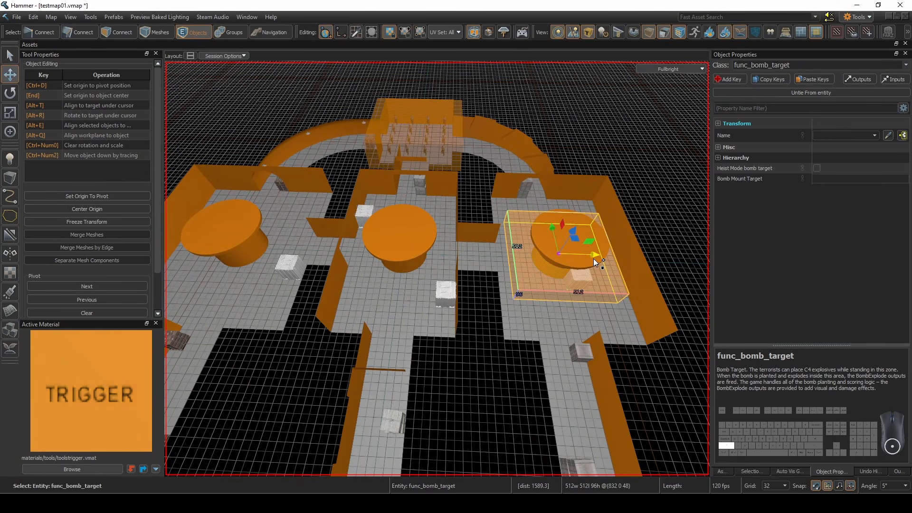
mouse_move(594, 258)
left_mouse_down("shift")
mouse_move(432, 266)
mouse_move(441, 255)
left_mouse_up("shift")
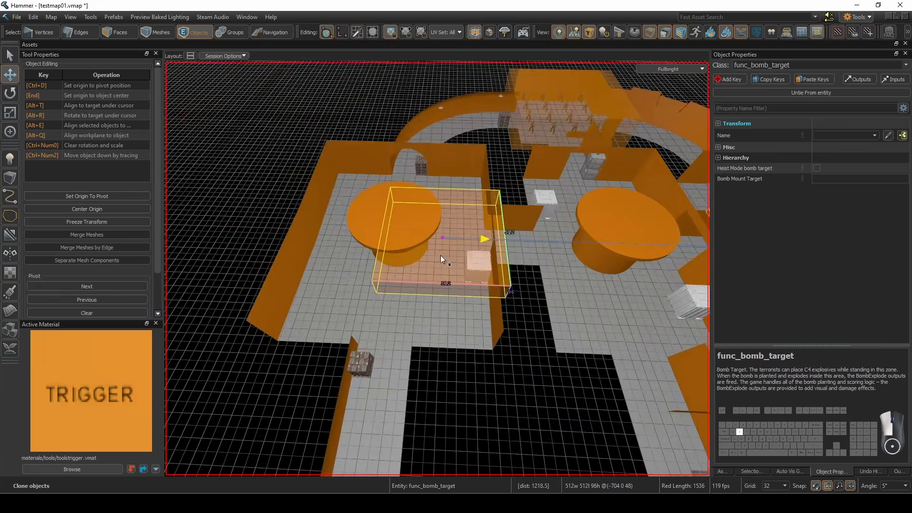
key("f")
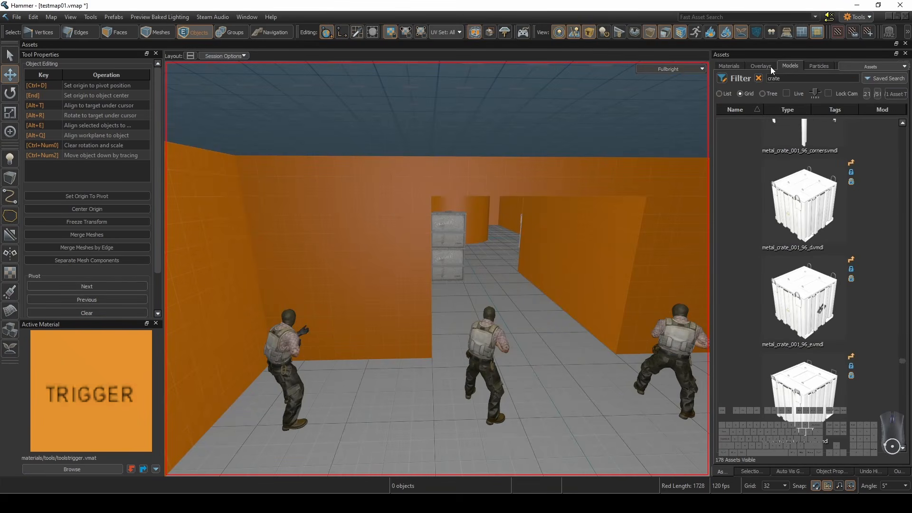
Search the overlay assets for "bomb"
left_click(760, 65)
left_click(788, 77)
type("b")
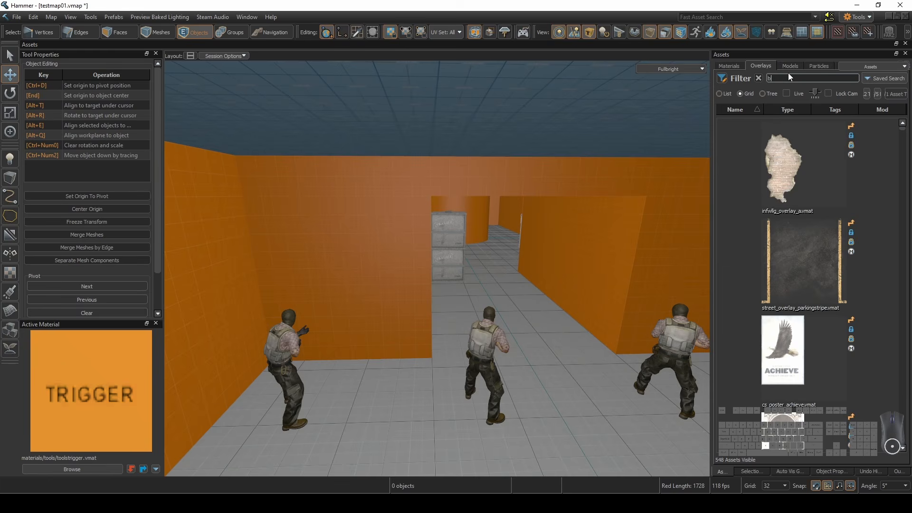
type("omb")
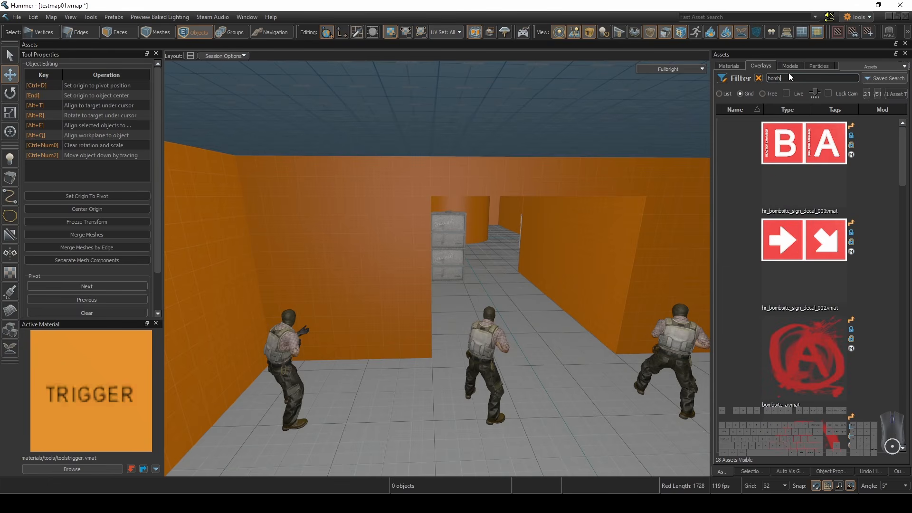
Place the bombsite_a overlay on the wall beside the T spawn exit, rotate it upright, and enlarge it
left_click_drag(820, 329, 325, 261)
right_click_drag(325, 262, 437, 269)
key("w")
key("r")
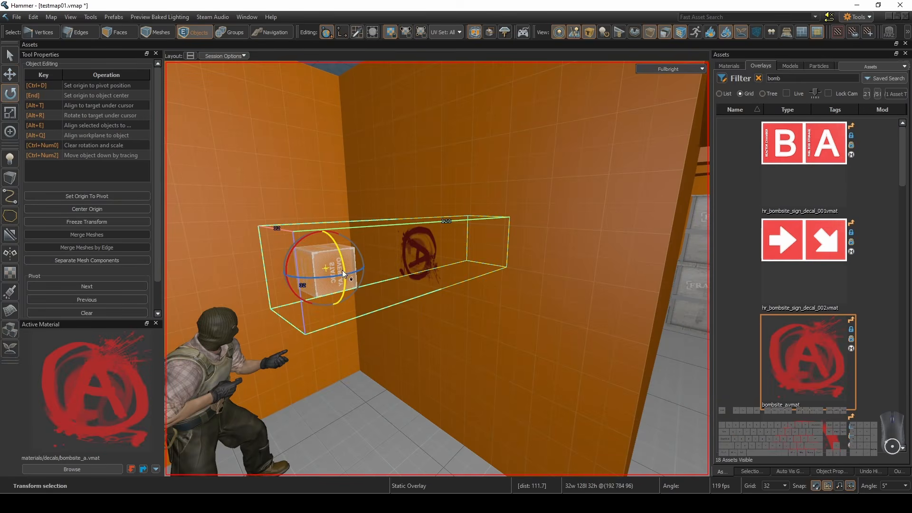
left_click_drag(348, 272, 354, 274)
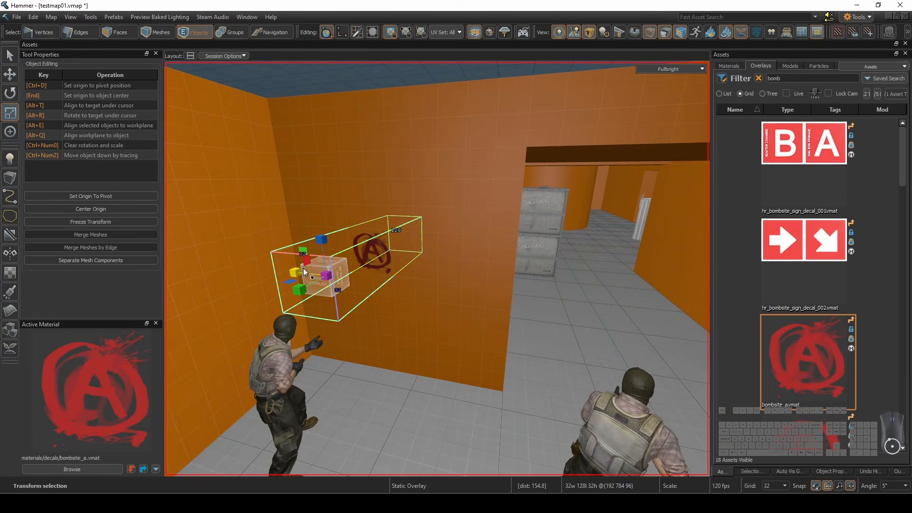
left_click_drag(304, 272, 247, 209)
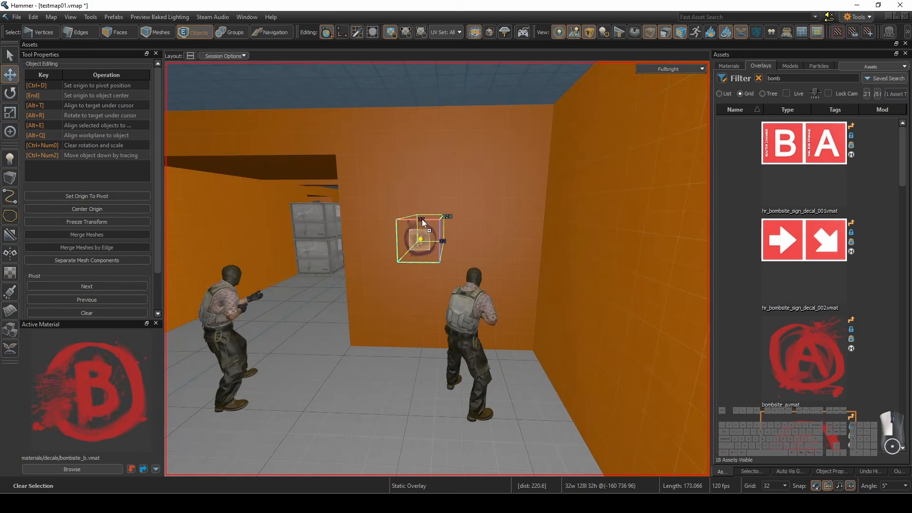
Place the bombsite_b overlay on the wall across the exit, and a bombsite_left_arrow overlay 96 by 48 units below the A sign
key("r")
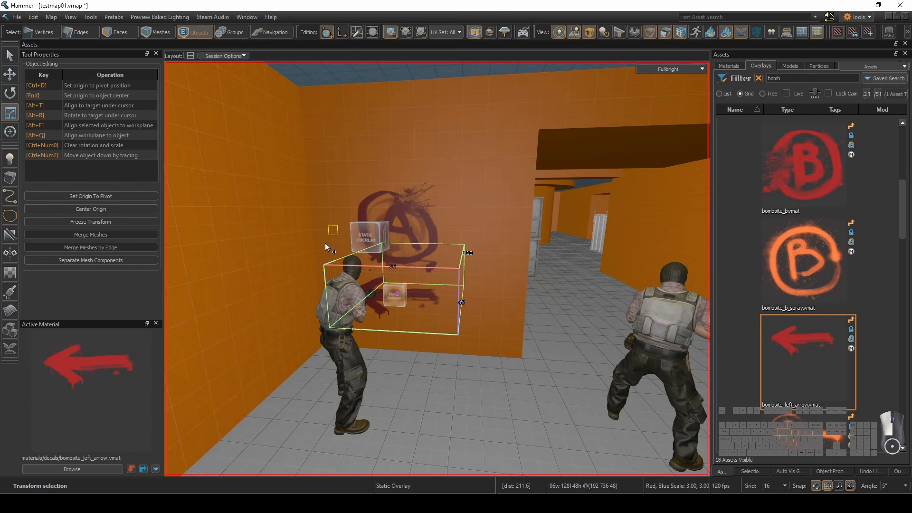
left_click_drag(325, 244, 325, 244)
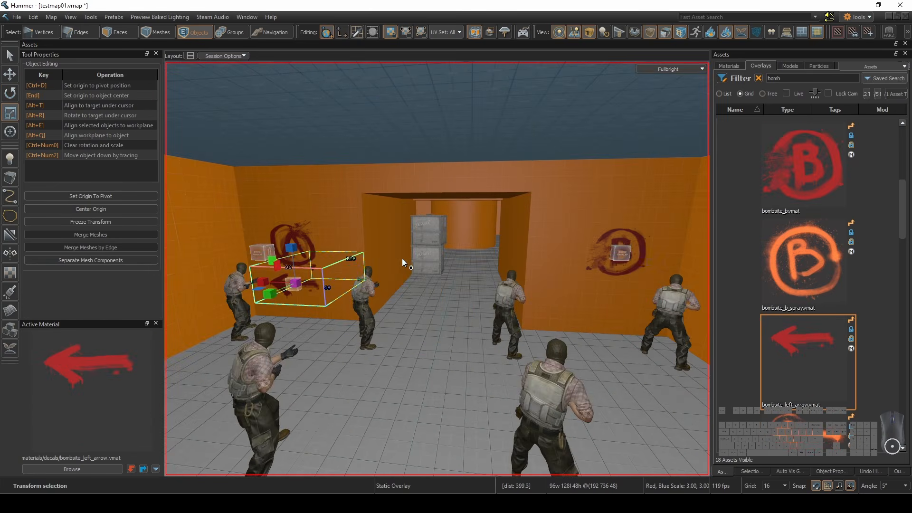
Mirror the arrow overlay across the centre of the exit so a copy sits below the B sign
right_click_drag(402, 259, 491, 275)
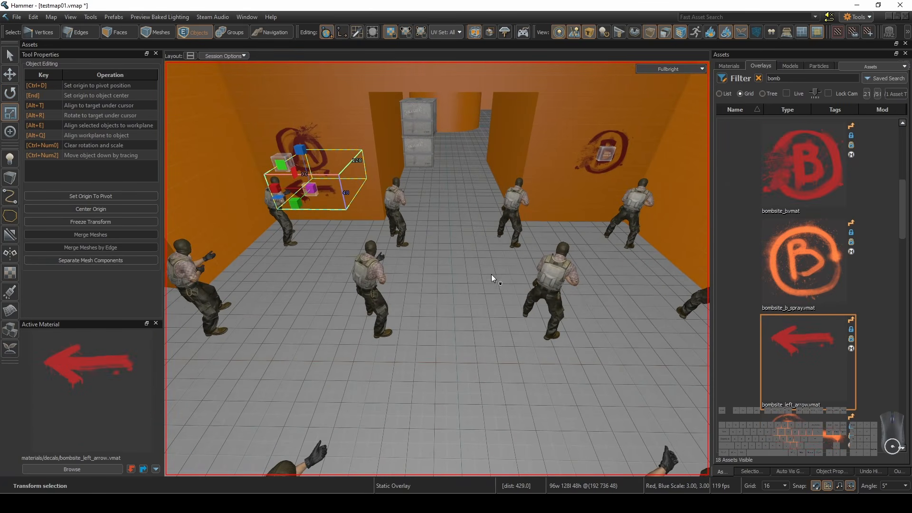
key("shift+f")
left_click_drag(451, 252, 457, 287)
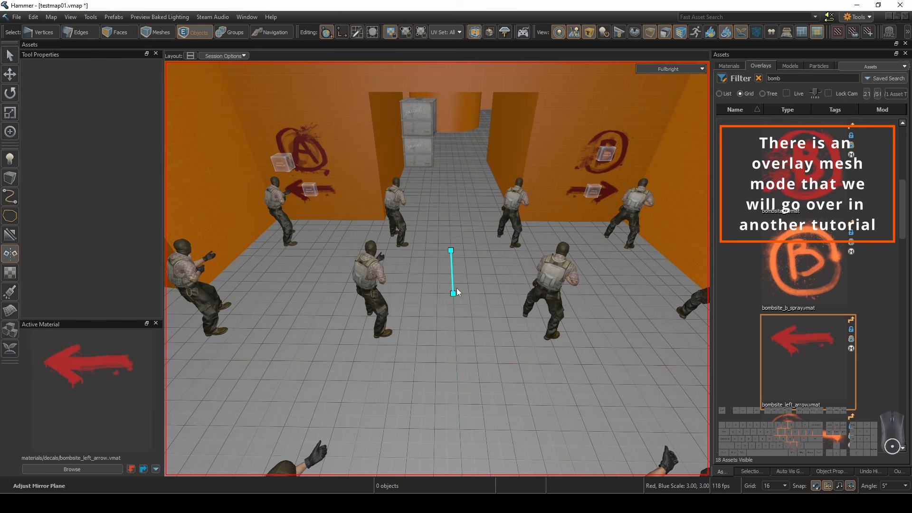
key("Return")
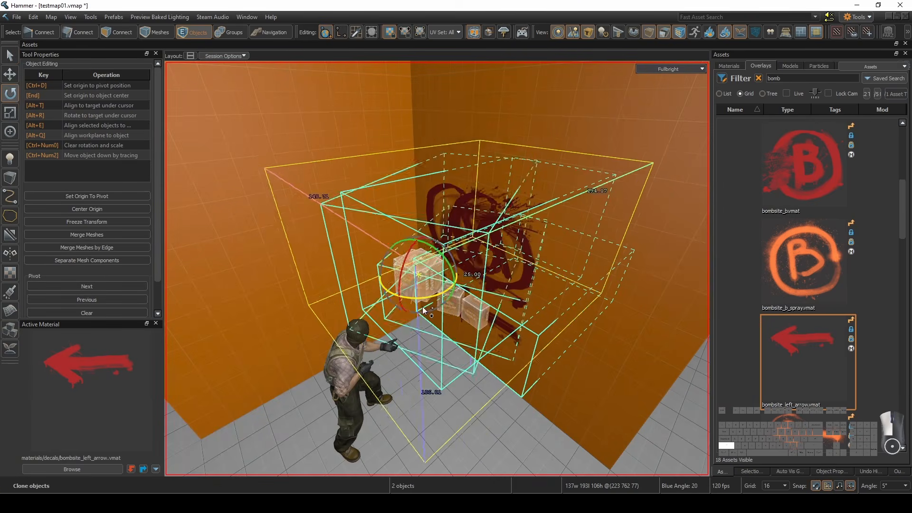
Clone the A sign and its arrow rotated 180 degrees, and move the copies onto the opposite spawn's exit wall
left_click_drag(423, 306, 442, 271, "shift")
left_click_drag(441, 270, 437, 261, "shift")
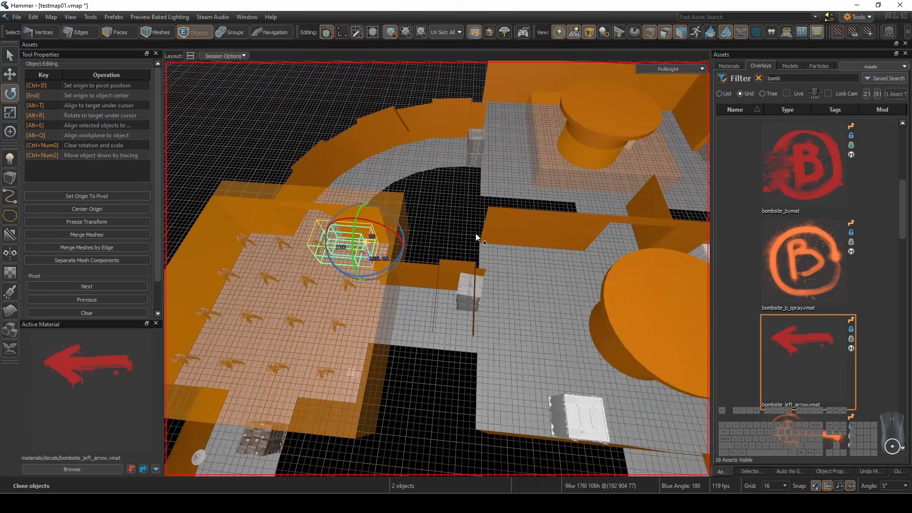
key("t")
key("d")
left_click_drag(373, 245, 516, 266)
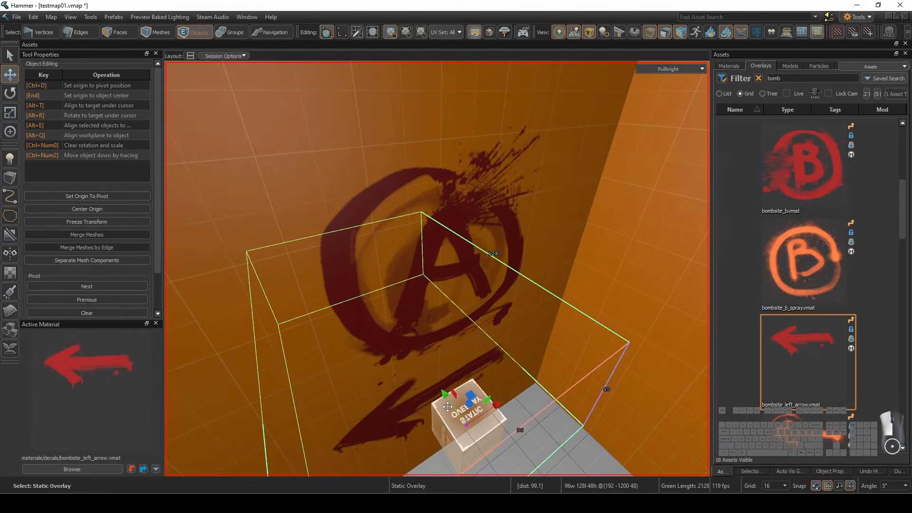
Flip the copied arrow 180 degrees, and rotate and move a copy of the B sign and arrow to the opposite spawn
key("r")
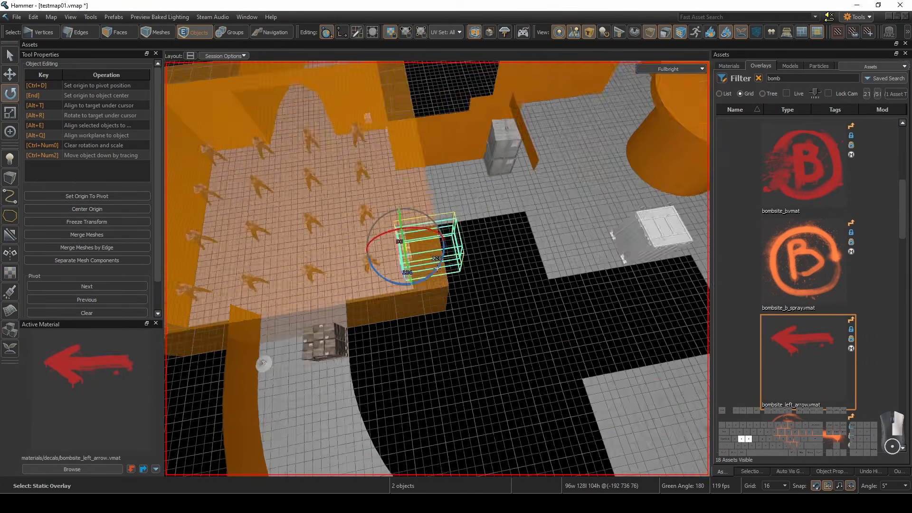
key("t")
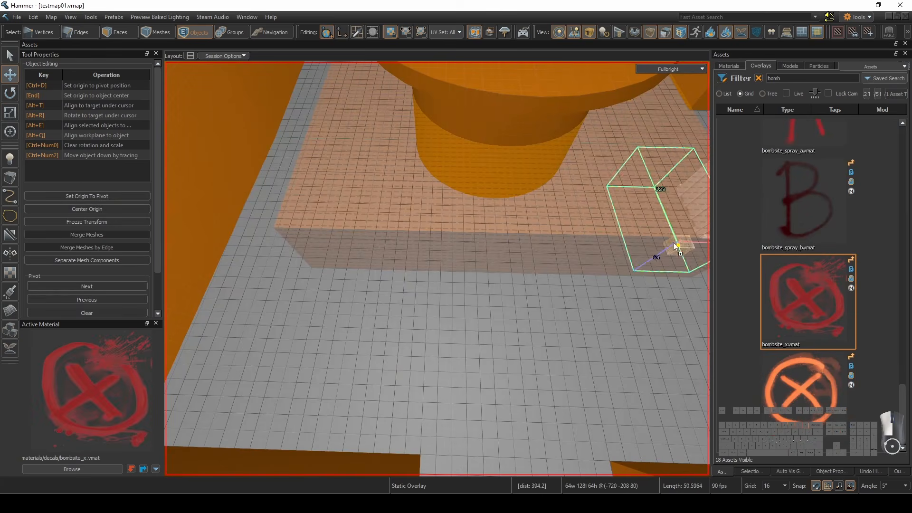
Lay the bombsite_x overlay on the bomb site floor around the pillar, scaled to 512 by 512 units, and save the map
left_click_drag(675, 245, 740, 272)
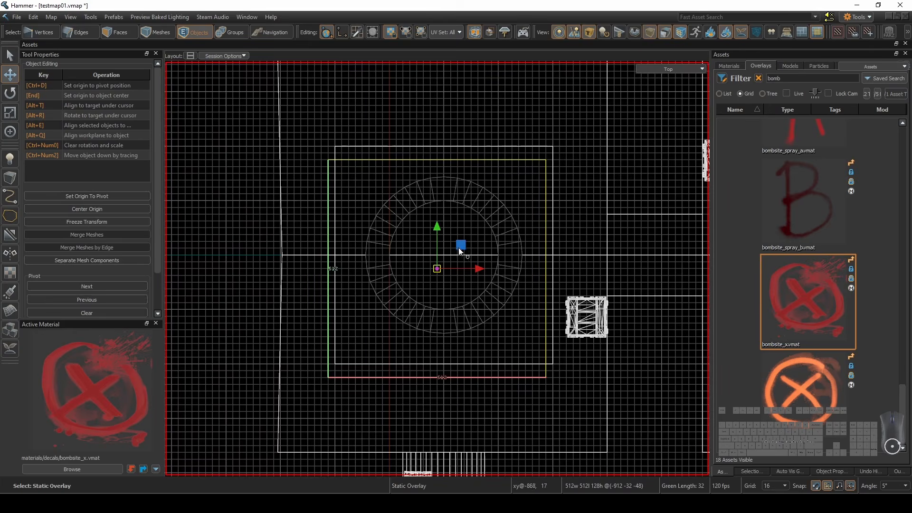
key("Escape")
key("ctrl+s")
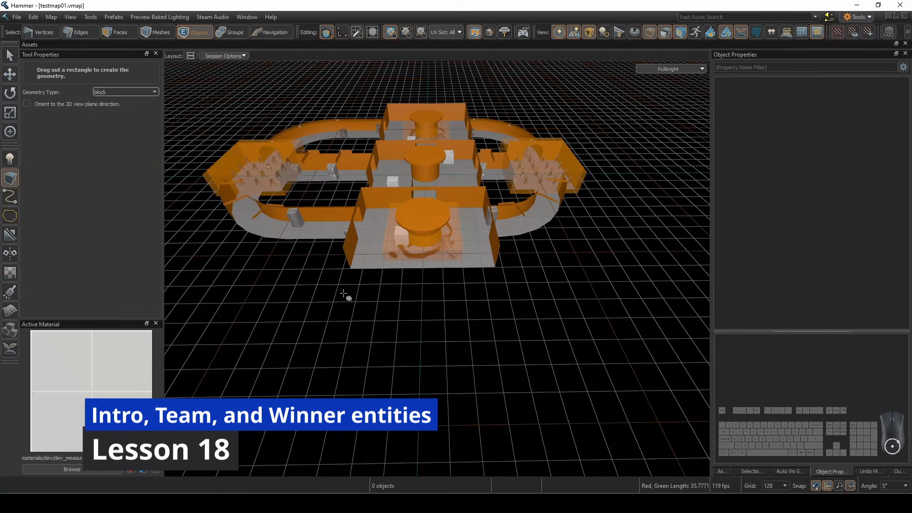
Create a block room about 1280 by 768 units and 192 units high beside the map, with the toolsskybox material on its ceiling
left_click_drag(346, 295, 435, 372)
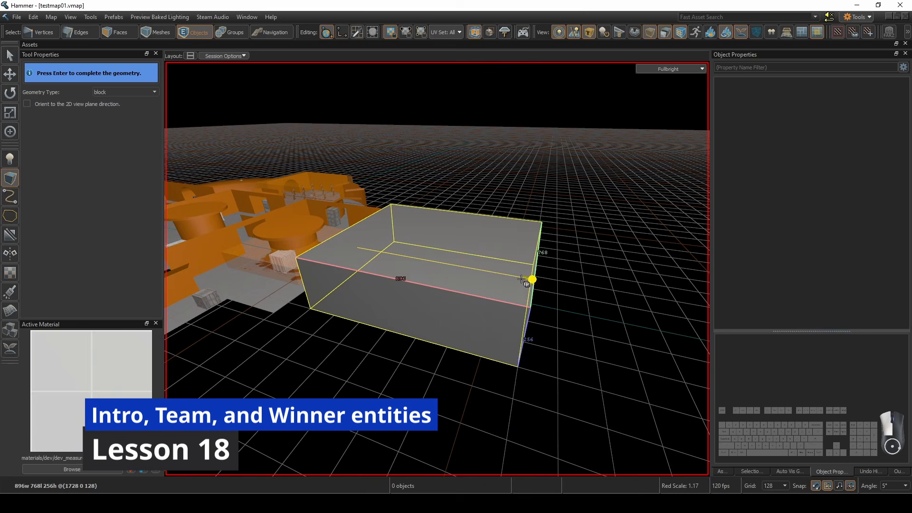
left_click_drag(533, 278, 572, 298)
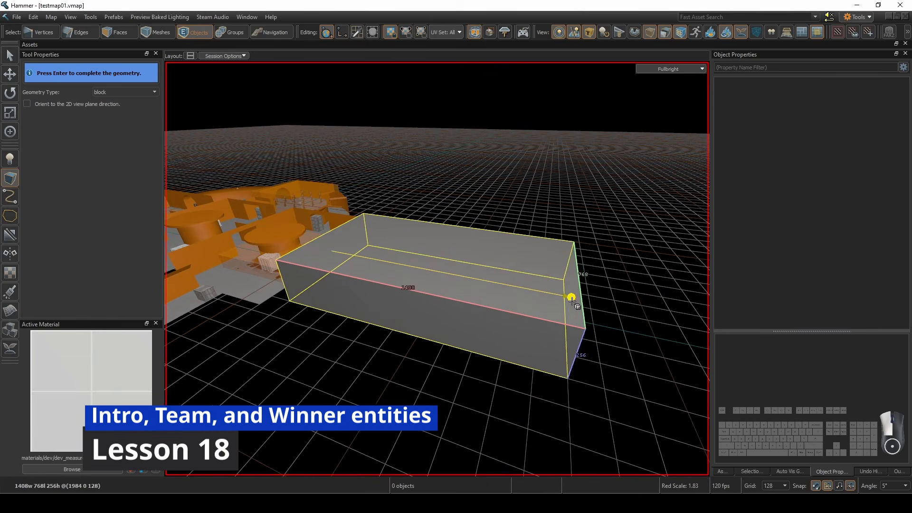
key("Return")
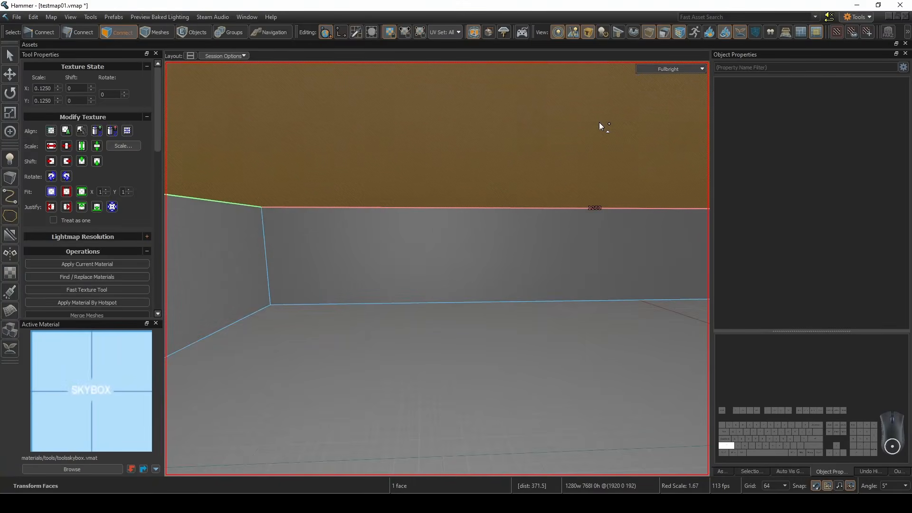
left_click(487, 199)
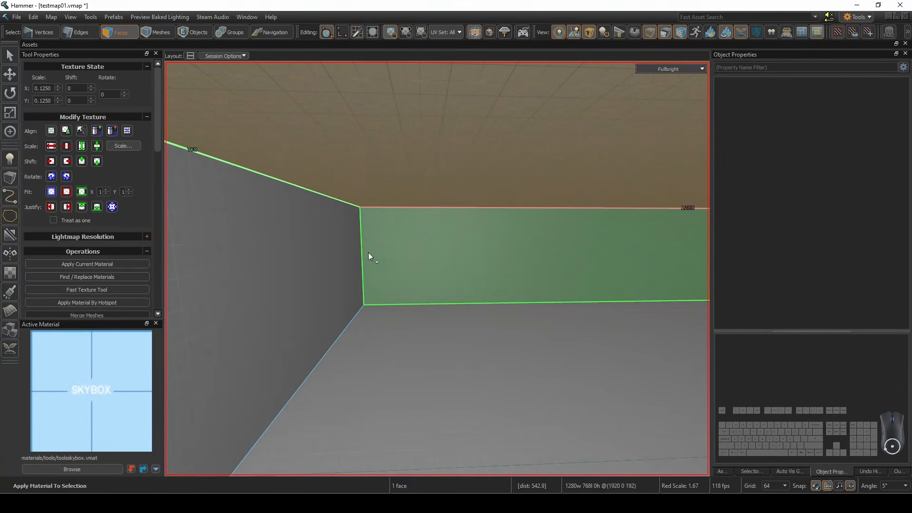
Apply the orange dev_measuregeneric01 material to all four walls of the new room and align its texture to world
key("2")
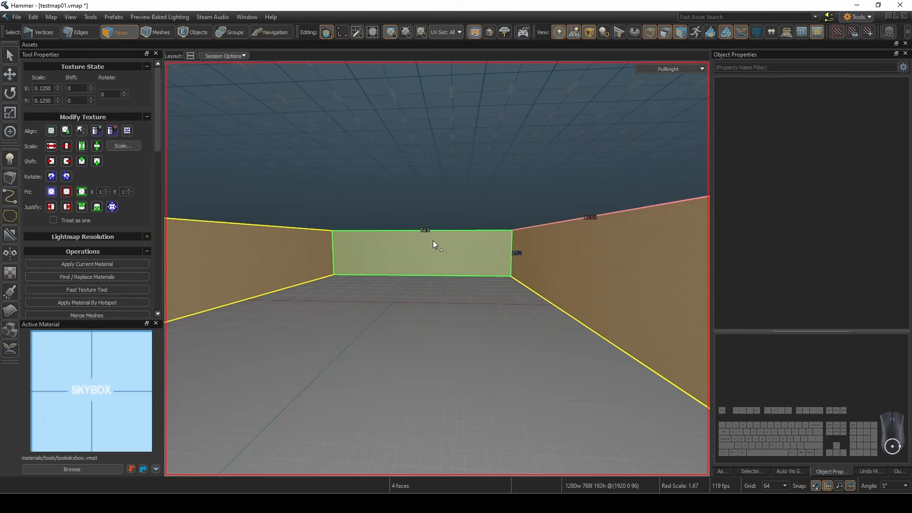
key("a")
right_click_drag(433, 241, 285, 240)
key("w")
right_click(465, 239, "shift")
key("s")
key("d")
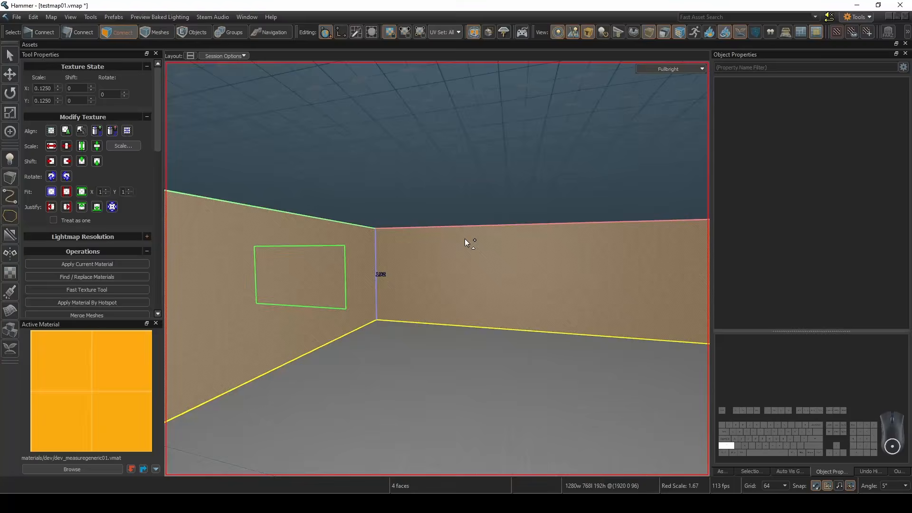
key("shift+t")
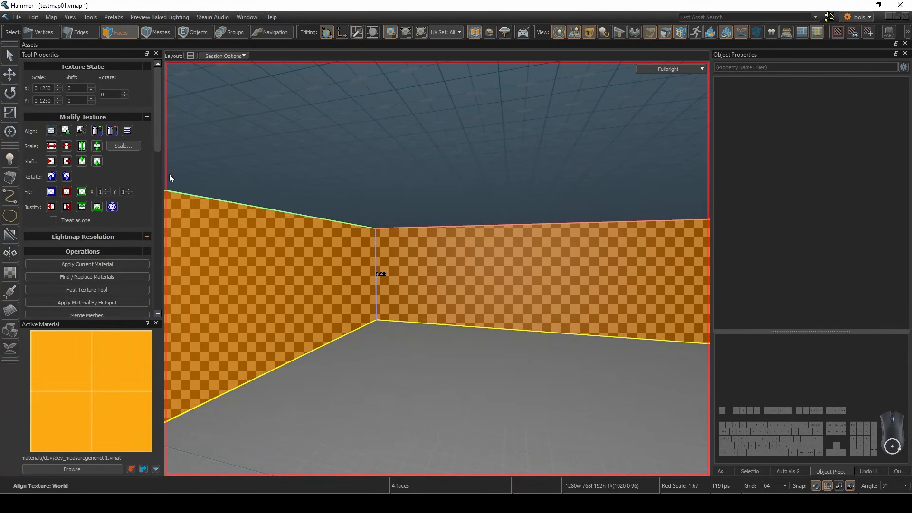
key("Escape")
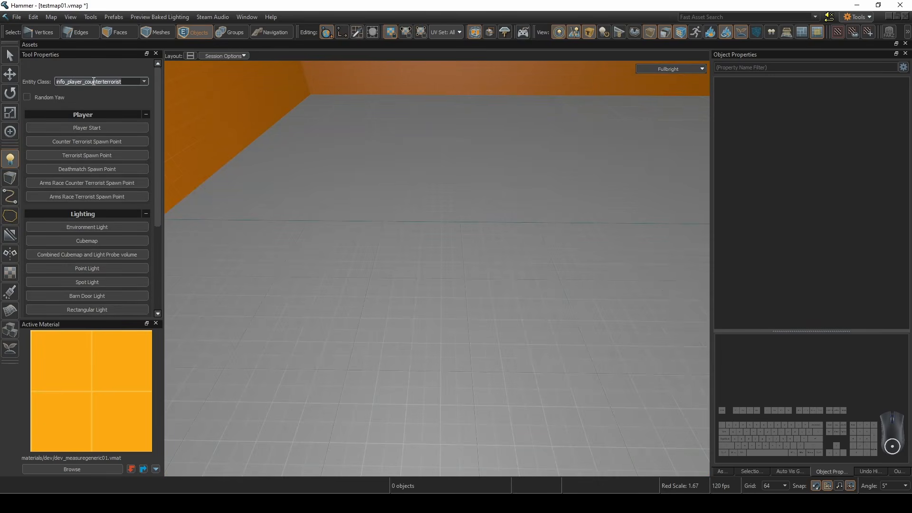
Place a counterterrorist_team_intro entity on the room's floor, rotate it, and clone it 256 units alongside
type("terrori")
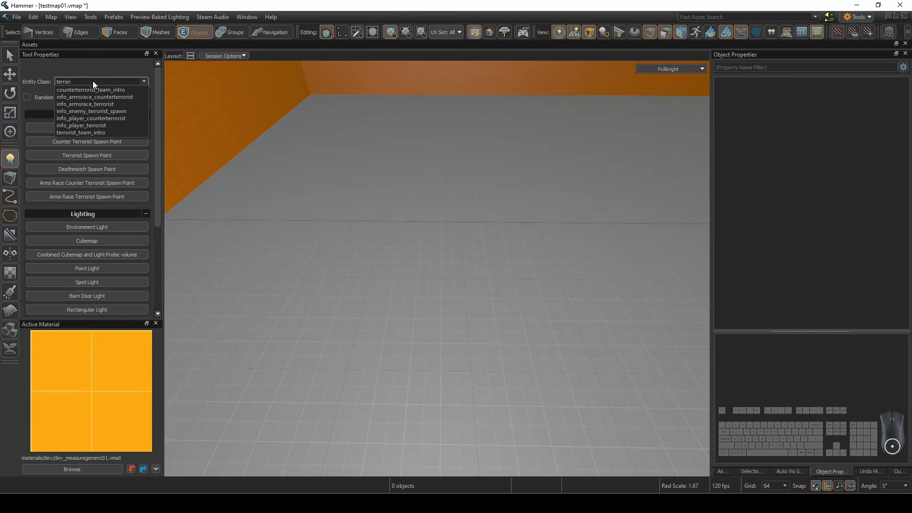
left_click(107, 93)
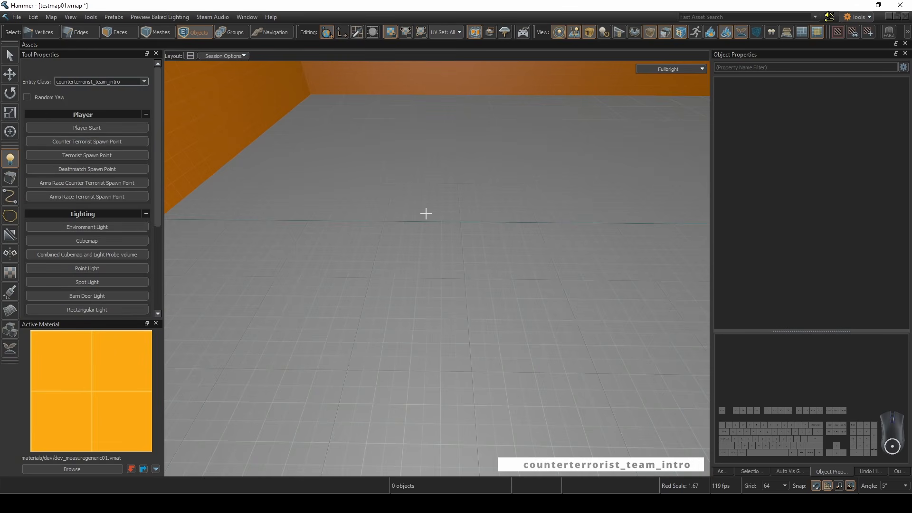
left_click(450, 222)
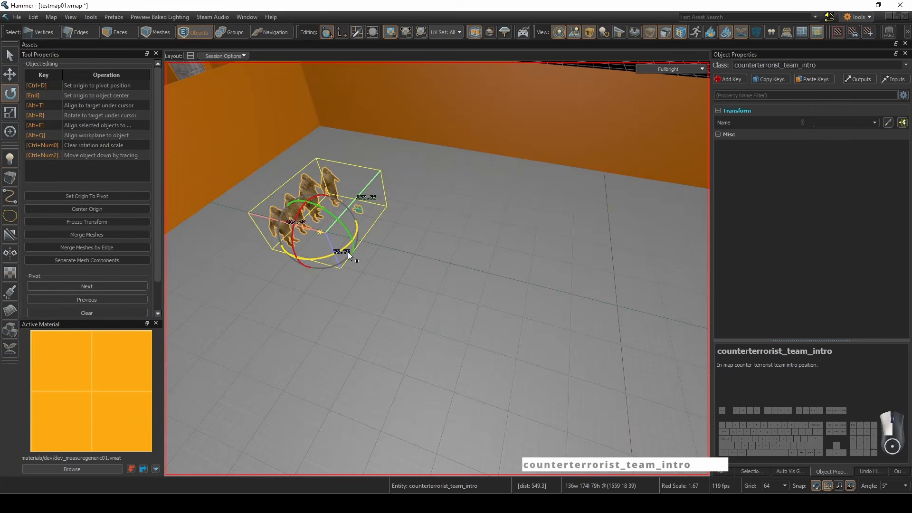
mouse_move(348, 255)
left_mouse_down()
mouse_move(267, 285)
mouse_move(252, 280)
left_mouse_up()
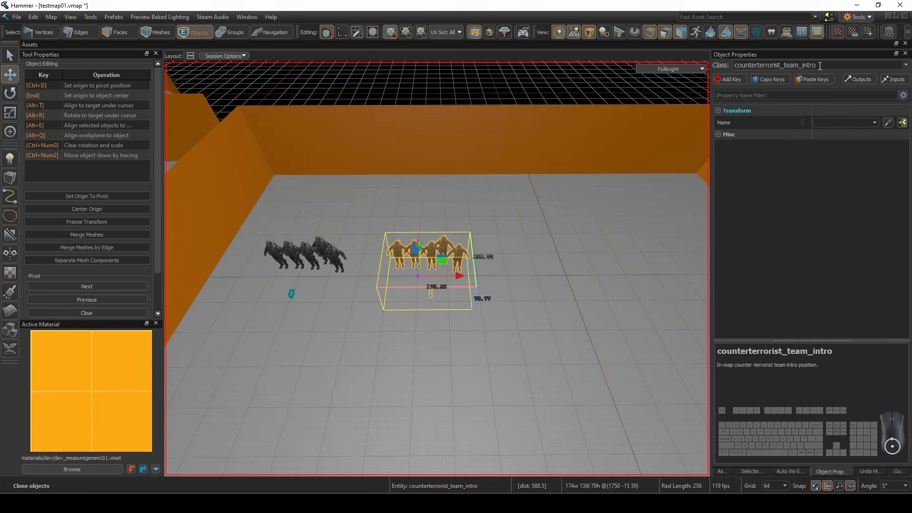
Change the cloned team intro's class to terrorist_team_intro and shift it by 32 units
left_click(820, 65)
key("BackSpace")
right_click_drag(523, 214, 466, 250)
key("d")
mouse_move(468, 259)
left_mouse_down()
mouse_move(483, 267)
mouse_move(469, 264)
left_mouse_up()
key("bracketleft")
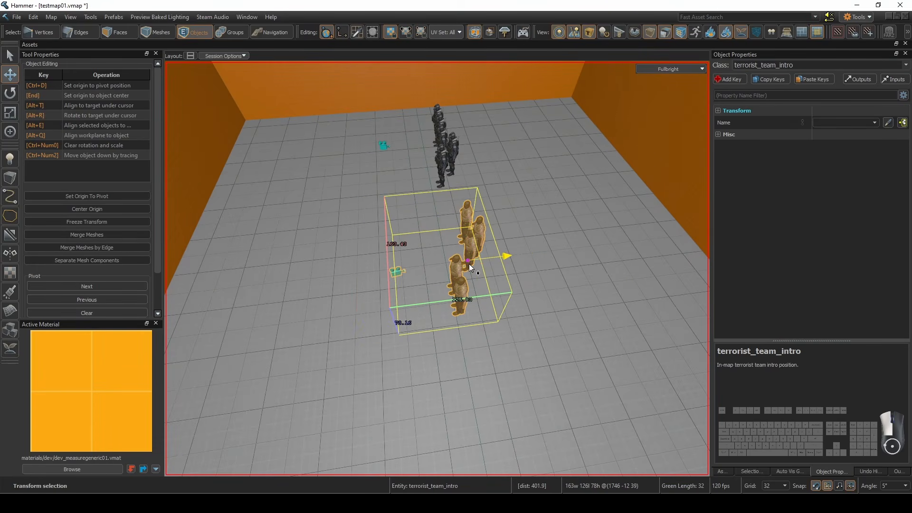
key("Escape")
key("a")
right_click_drag(469, 264, 556, 268)
left_click(448, 313)
right_click_drag(435, 314, 456, 314)
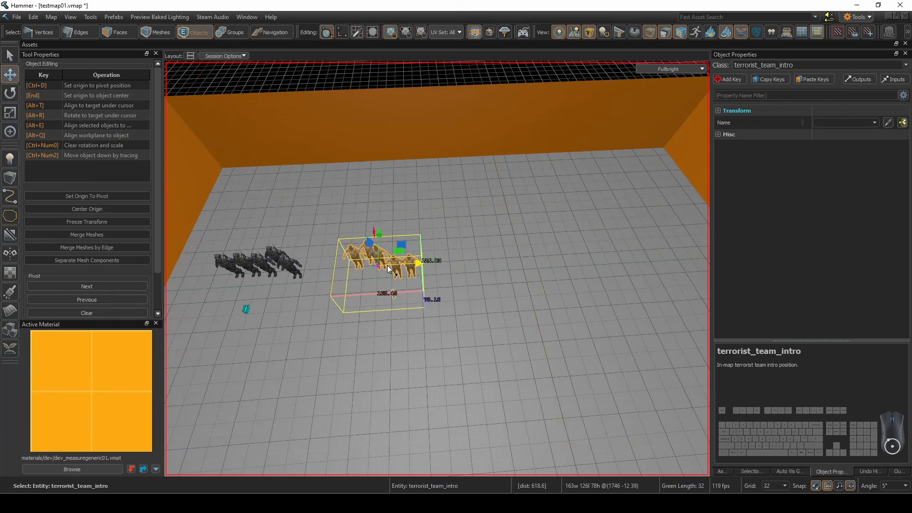
Clone the terrorist_team_intro entity 256 units along the row and change the copy's class to end_of_match
key("shift")
left_click_drag(472, 267, 503, 267, "shift")
left_click(784, 67)
type("end")
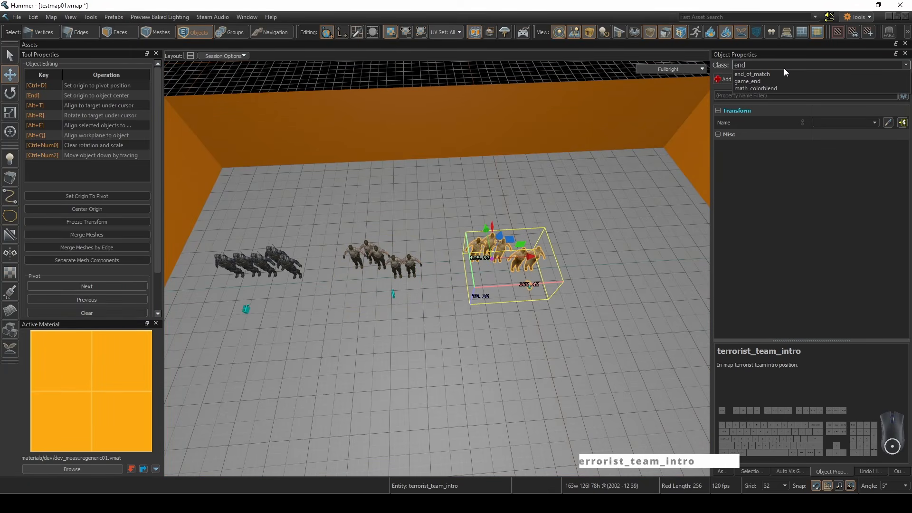
left_click(785, 72)
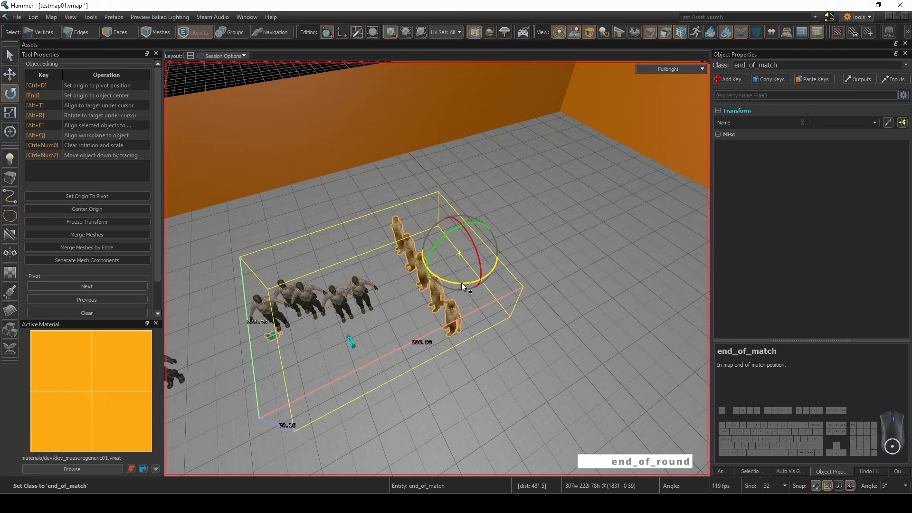
Rotate the end_of_match entity 85 degrees about the vertical axis and move it 192 units toward the back wall
left_click_drag(461, 284, 575, 254)
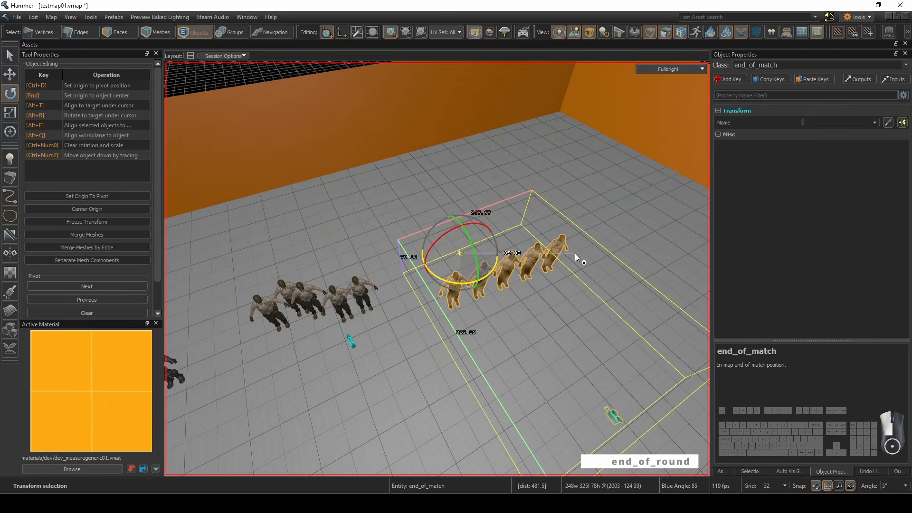
key("t")
left_click_drag(433, 225, 392, 202)
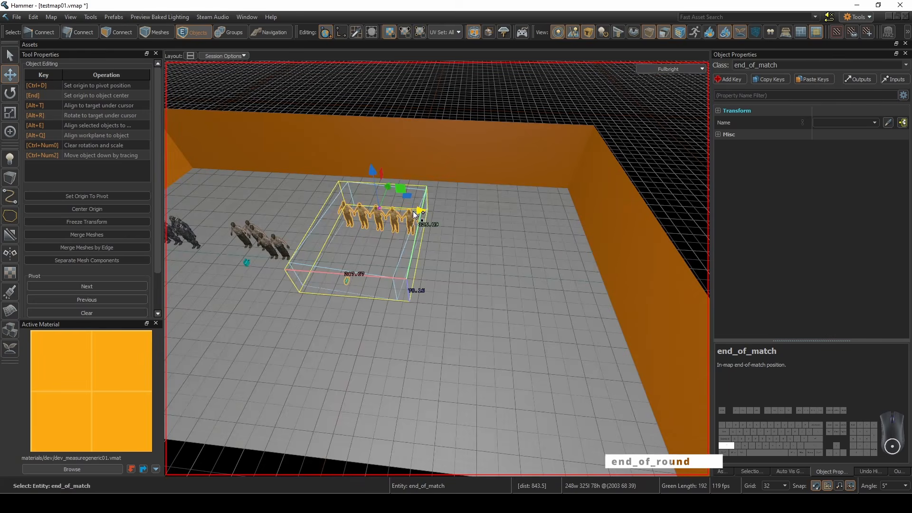
Clone the end_of_match entity 320 units farther along the row and change the copy's class to team_select
left_click_drag(415, 214, 525, 216, "shift")
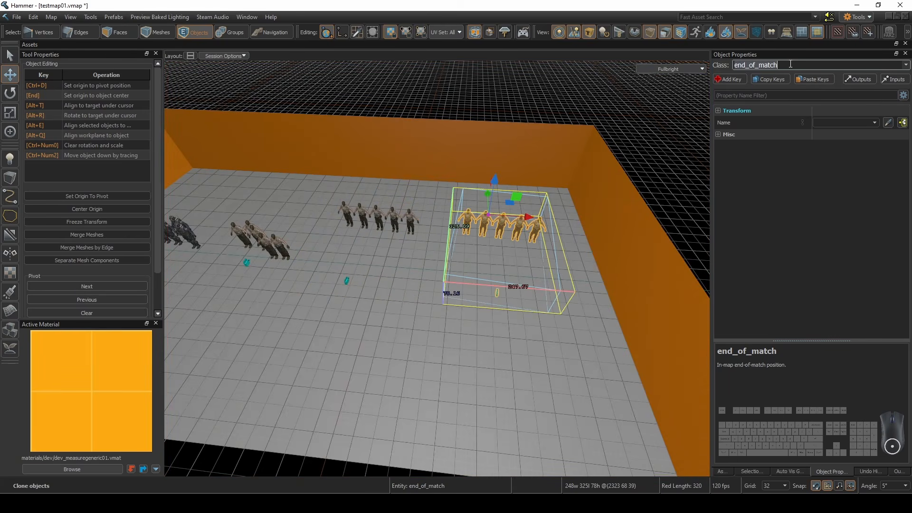
type("team")
left_click(768, 81)
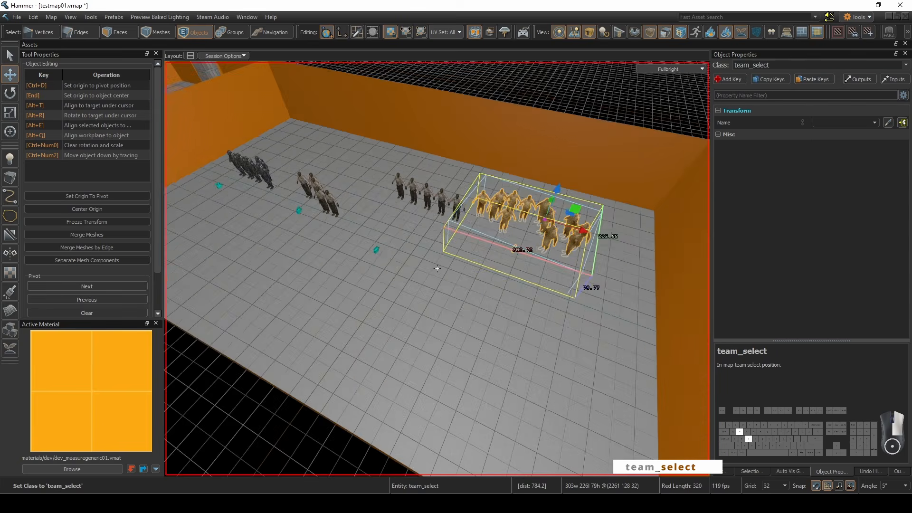
Place the nuke_compact01, nuke_sedan01 and nuke_station_wagon02_low car models at angles behind the first three character groups
right_click_drag(437, 269, 470, 205)
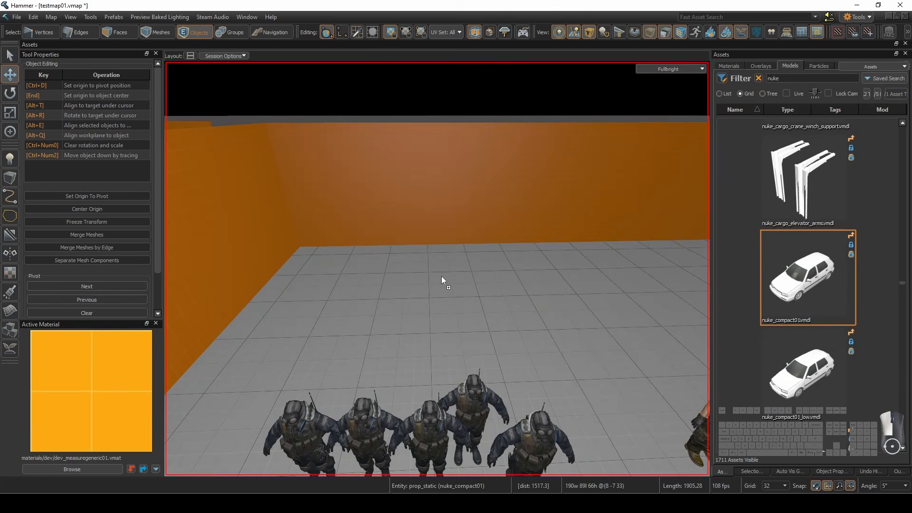
left_click_drag(444, 279, 412, 358)
key("e")
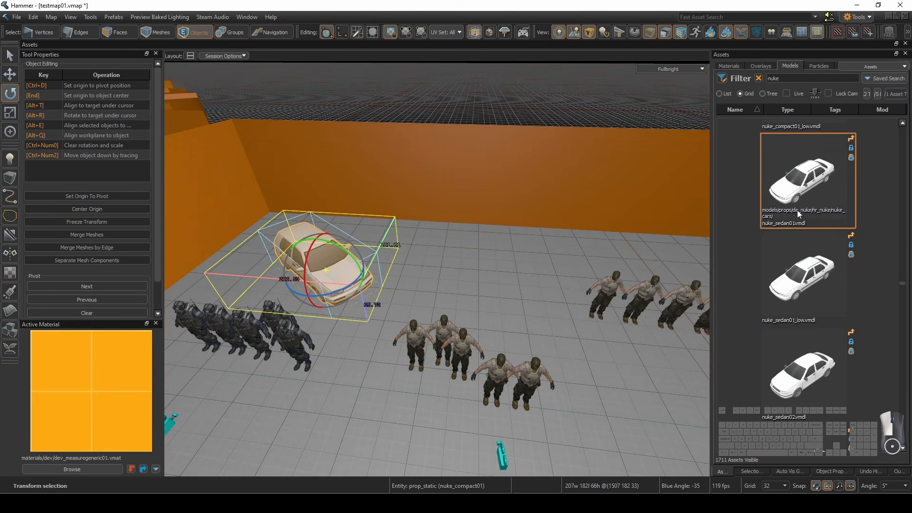
left_click_drag(800, 215, 355, 261)
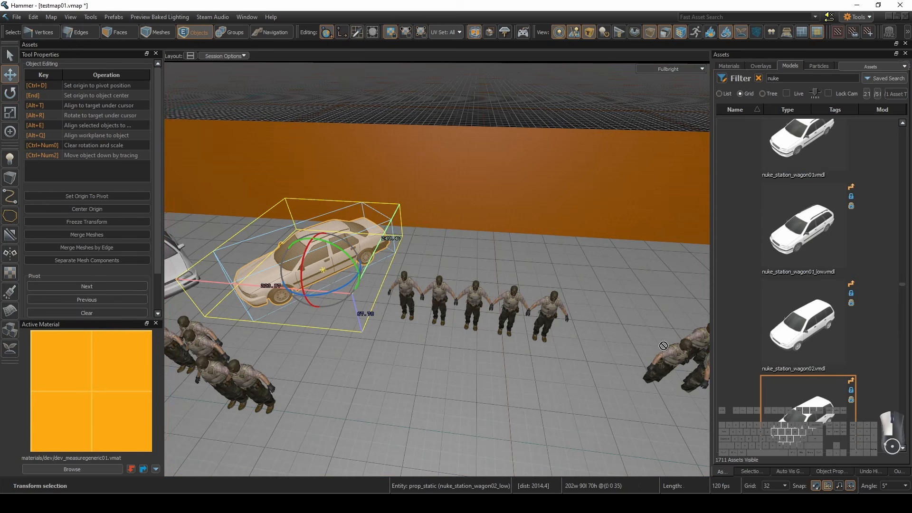
left_click_drag(664, 345, 484, 307)
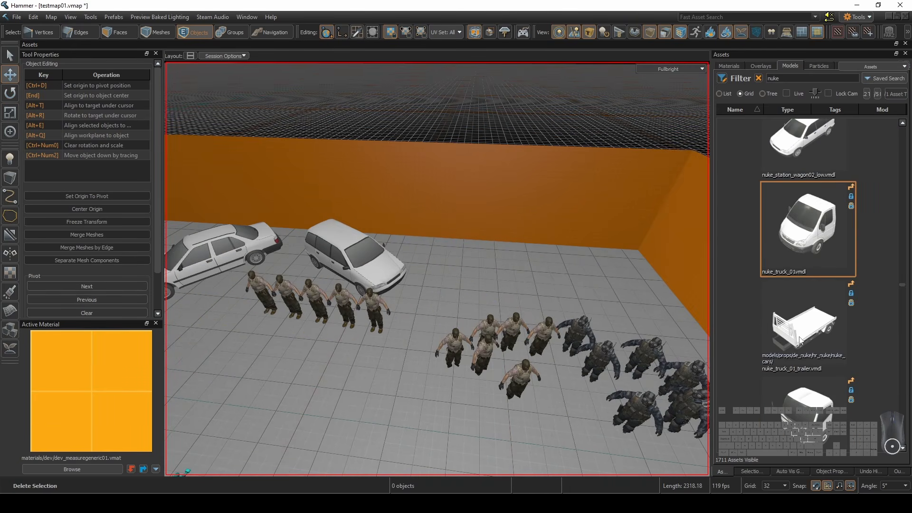
Place the nuke_truck_01_trailer model behind the team_select characters and settle it with a physics simulation
left_click_drag(801, 339, 577, 293)
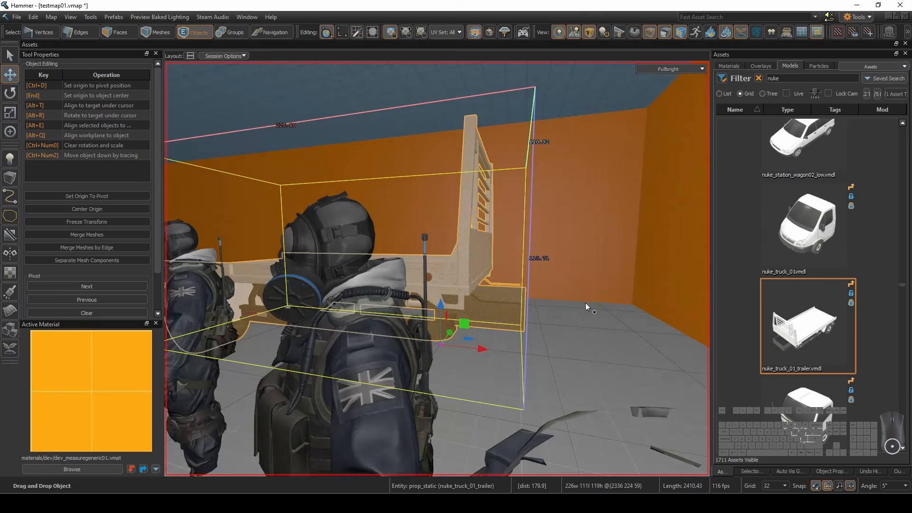
key("shift+p")
key("space")
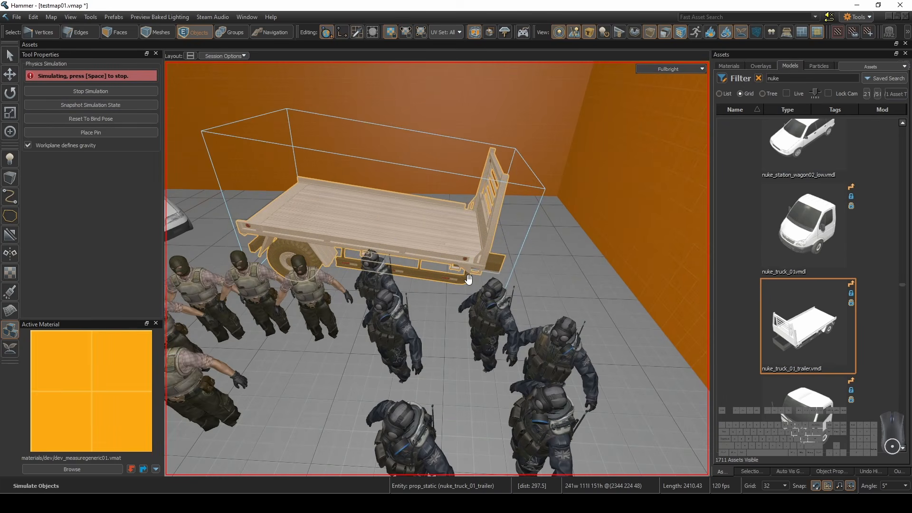
key("space")
key("Escape")
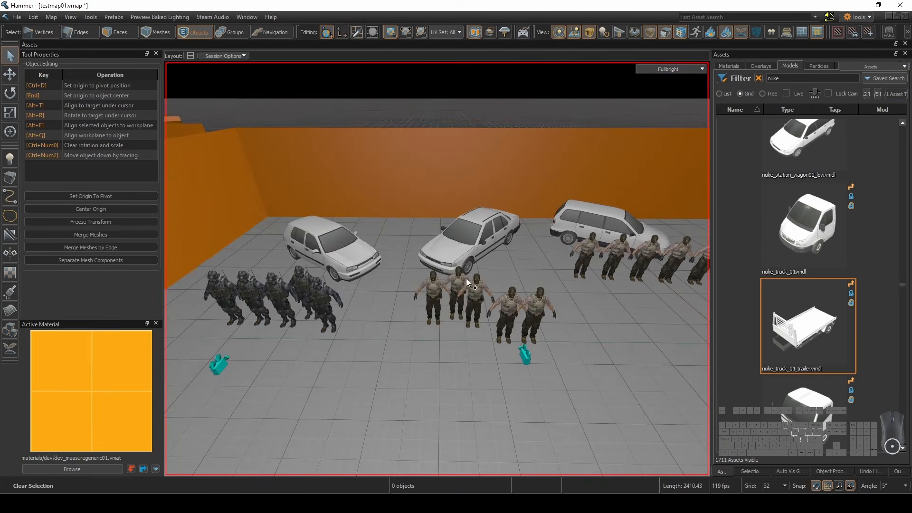
Tint the nuke_compact01 car with a colour sampled from the viewport
left_click(327, 247)
left_click(855, 141)
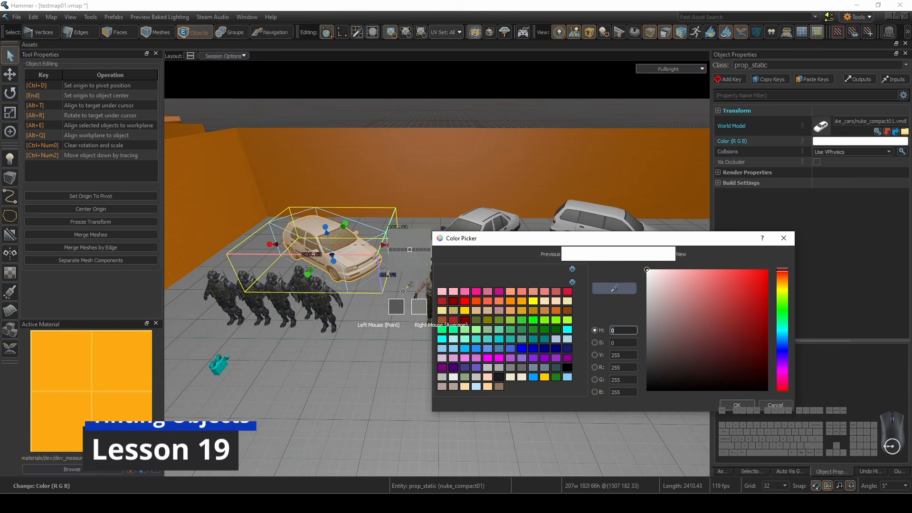
left_click(614, 289)
left_click(322, 294)
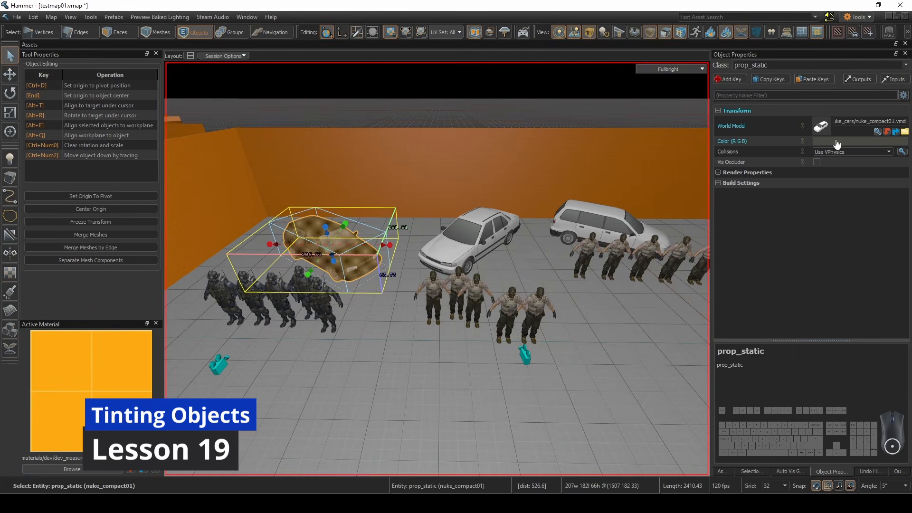
Set the nuke_compact01 car's tint to pure red (255, 0, 0)
left_click(837, 141)
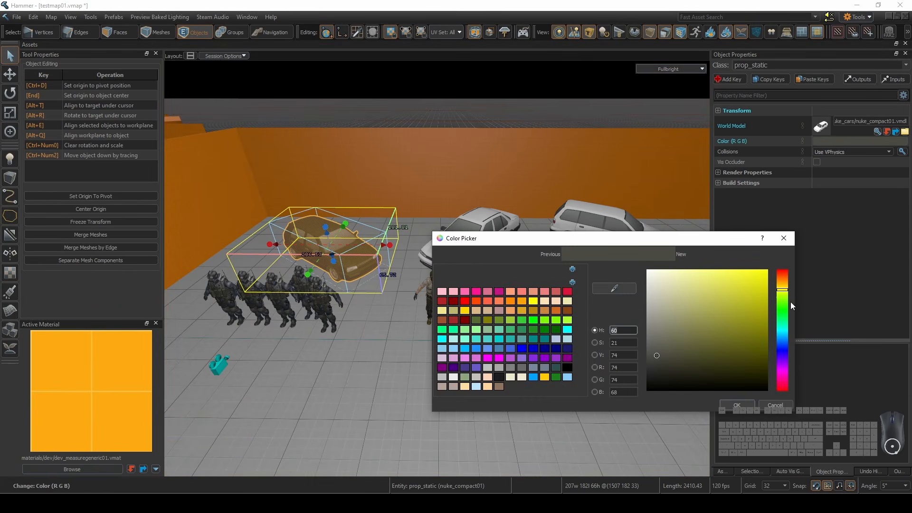
left_click(463, 303)
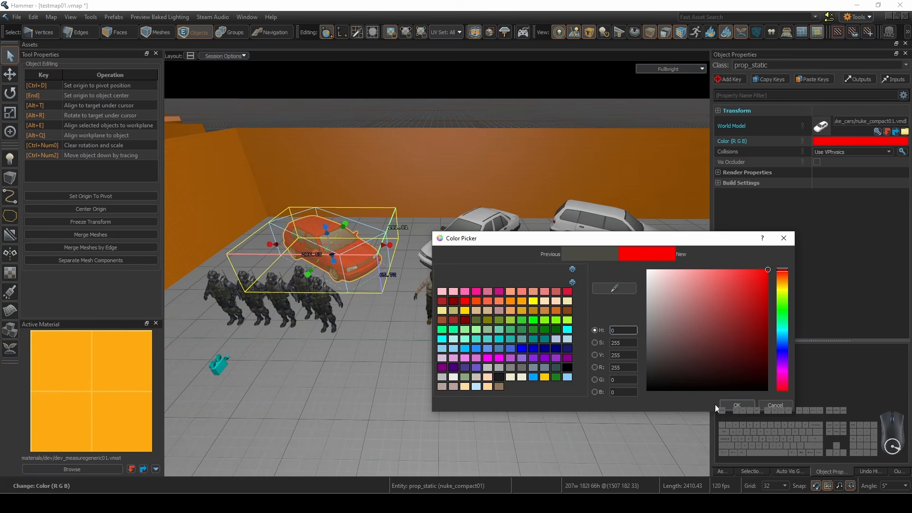
left_click(727, 406)
Tint the nuke_sedan01 car magenta through its object properties
double_click(461, 210)
left_click(523, 206)
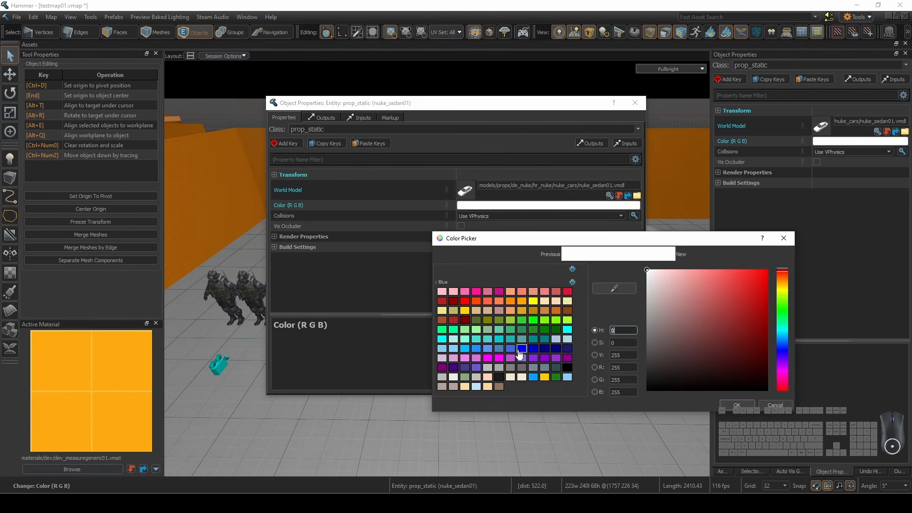
left_click(521, 349)
left_click(487, 357)
left_click(729, 405)
left_click(635, 102)
key("Escape")
Tint the station wagon yellow through its object properties
key("d")
right_click_drag(530, 173, 534, 166)
double_click(502, 233)
left_click(502, 209)
left_click(533, 305)
left_click(729, 406)
left_click(636, 102)
Tint the nuke_truck_01_trailer model olive green and save the map
right_click_drag(589, 223, 596, 229)
double_click(604, 229)
left_click(560, 206)
left_click(475, 322)
left_click(735, 406)
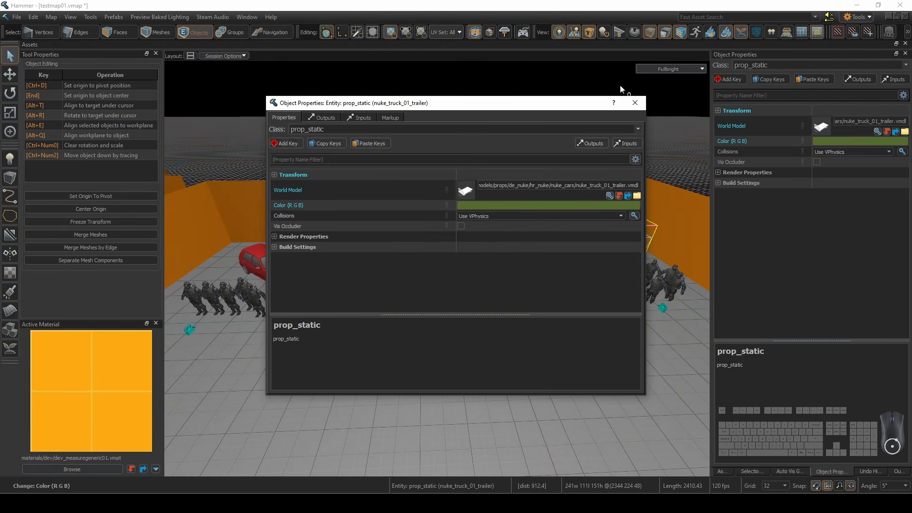
left_click(636, 103)
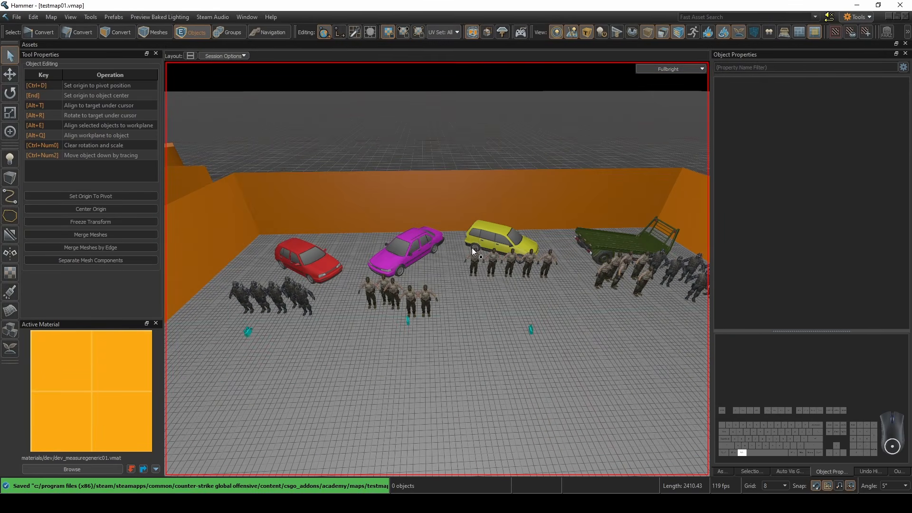
Switch the 3D view to GPU Path Tracing
key("alt+4")
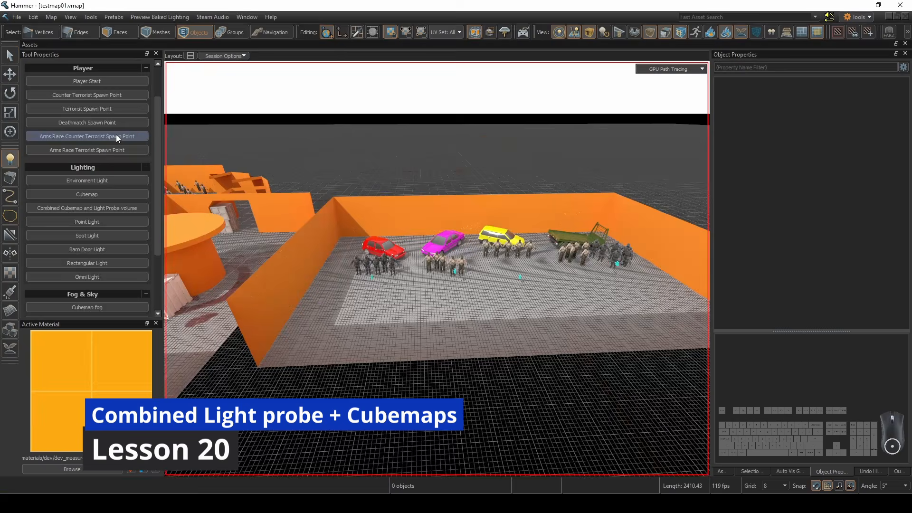
Add a Combined Cubemap and Light Probe volume to the car arena and stretch its box out to the arena's four outer walls
scroll(118, 173, "up", 2)
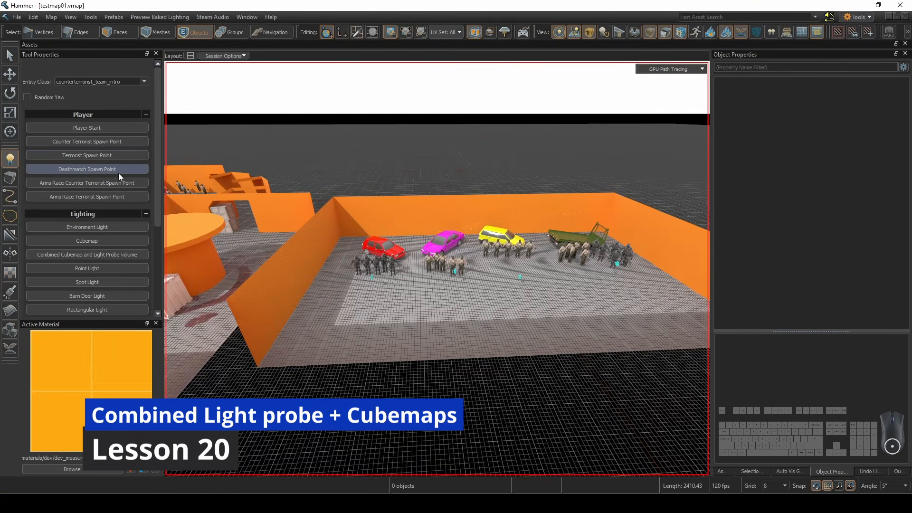
left_click(117, 255)
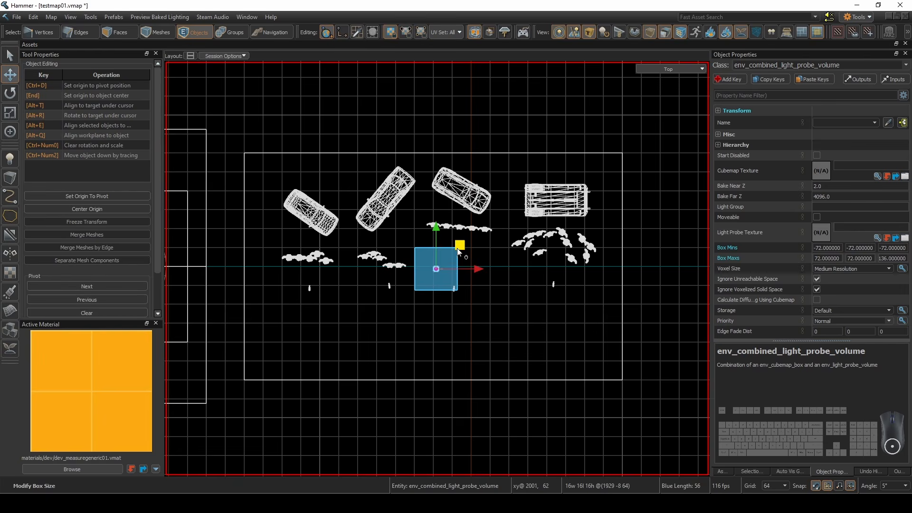
left_click_drag(426, 263, 628, 276)
key("shift+s")
left_click_drag(408, 266, 248, 271)
left_click_drag(457, 288, 457, 381)
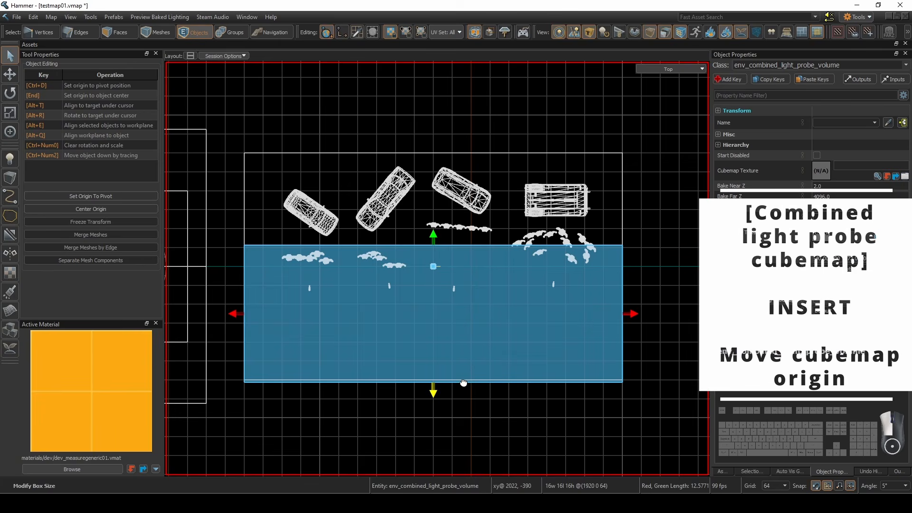
left_click_drag(442, 246, 442, 156)
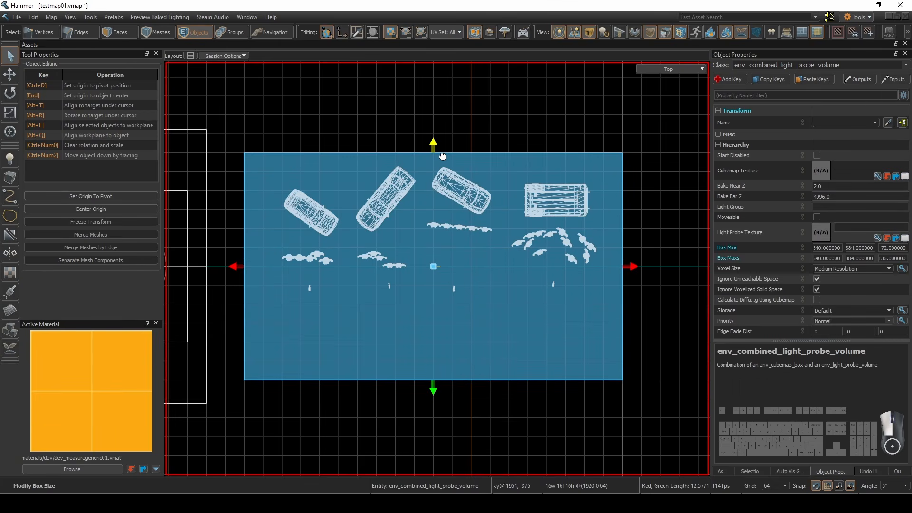
key("F3")
scroll(444, 265, "up", 6)
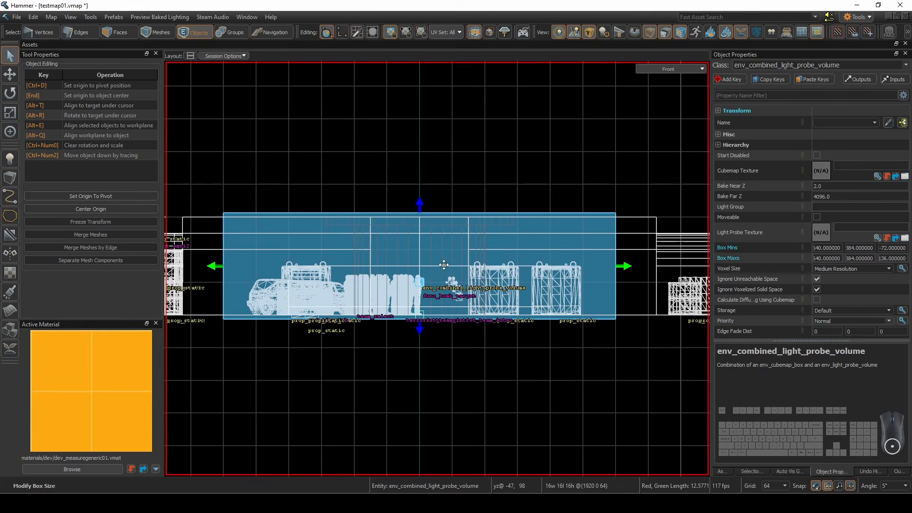
Enlarge the combined light probe volume in the player spawn room so its box extends out to the room's walls
key("F5")
scroll(441, 268, "up", 5)
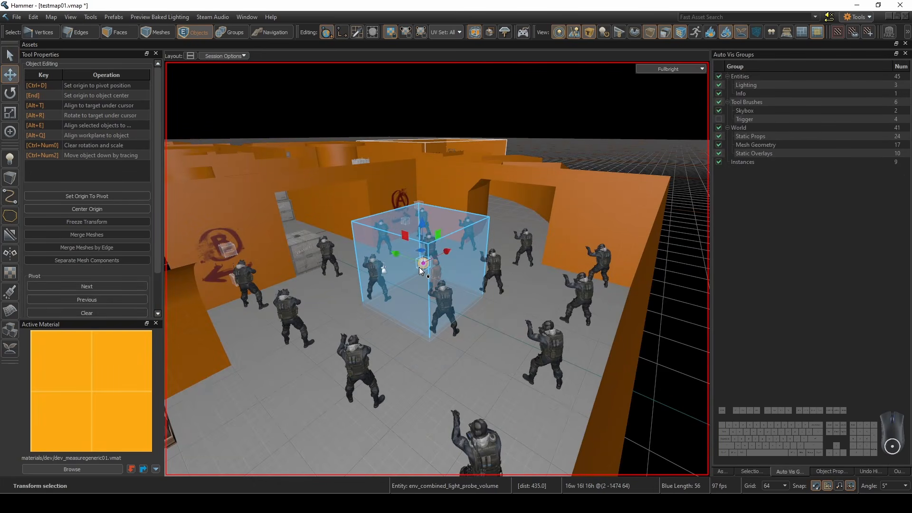
key("q")
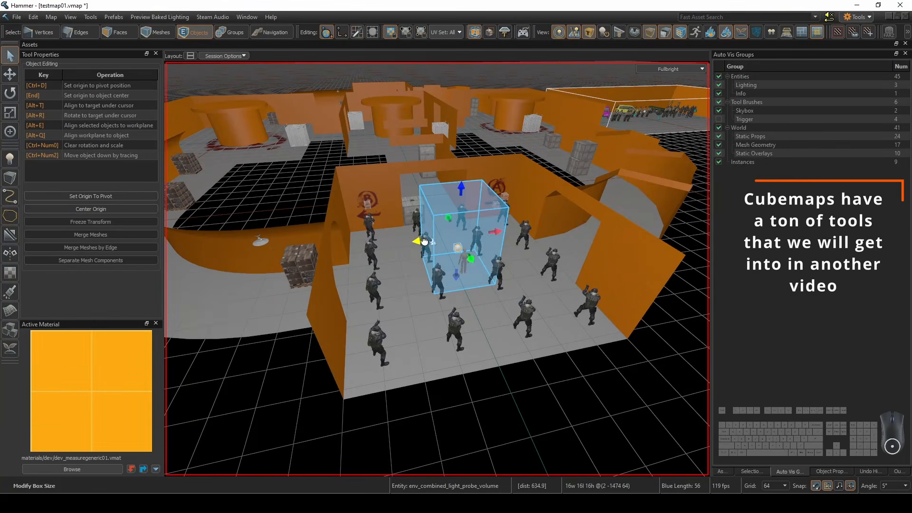
left_click_drag(424, 242, 343, 248)
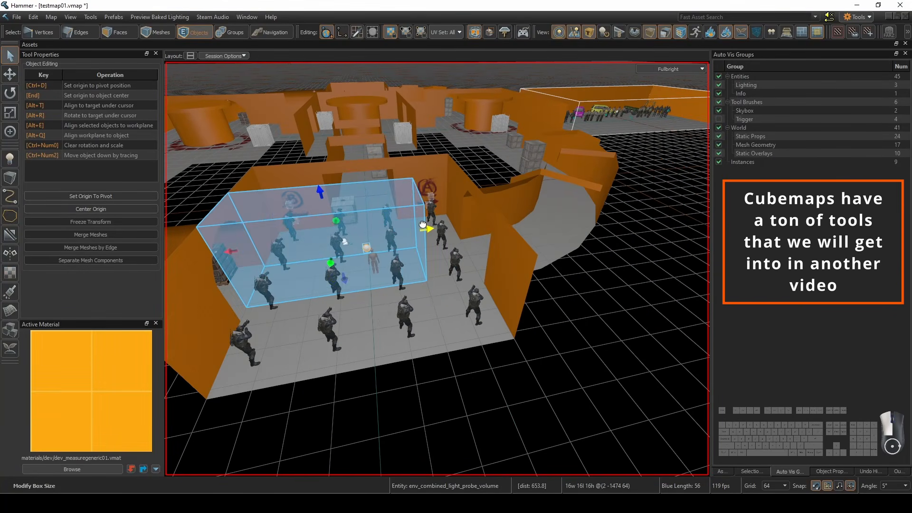
left_click_drag(423, 224, 464, 221)
left_click_drag(361, 258, 366, 331)
Place another combined light probe volume in the corridor outside the spawn room and stretch its box over the corridor's height and length
key("w")
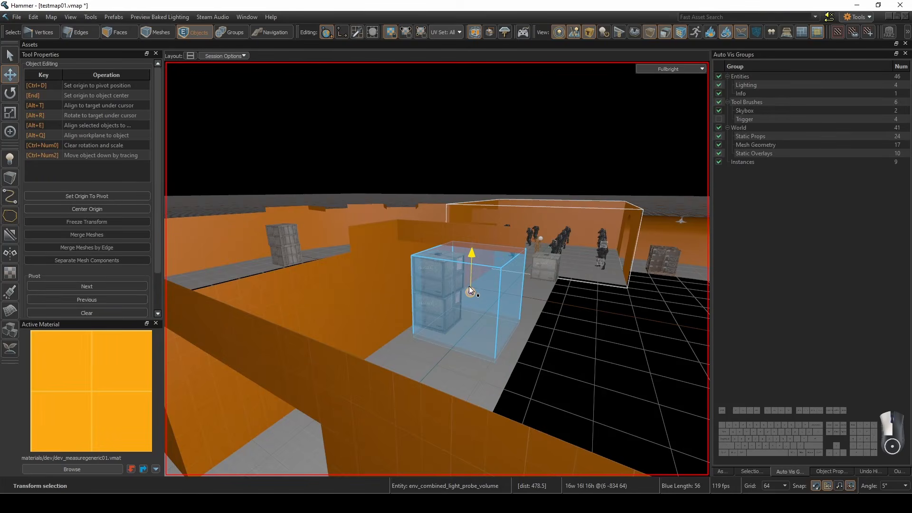
right_click_drag(469, 286, 436, 267)
key("s")
key("shift+s")
left_click_drag(462, 292, 462, 257)
right_click_drag(462, 257, 469, 405)
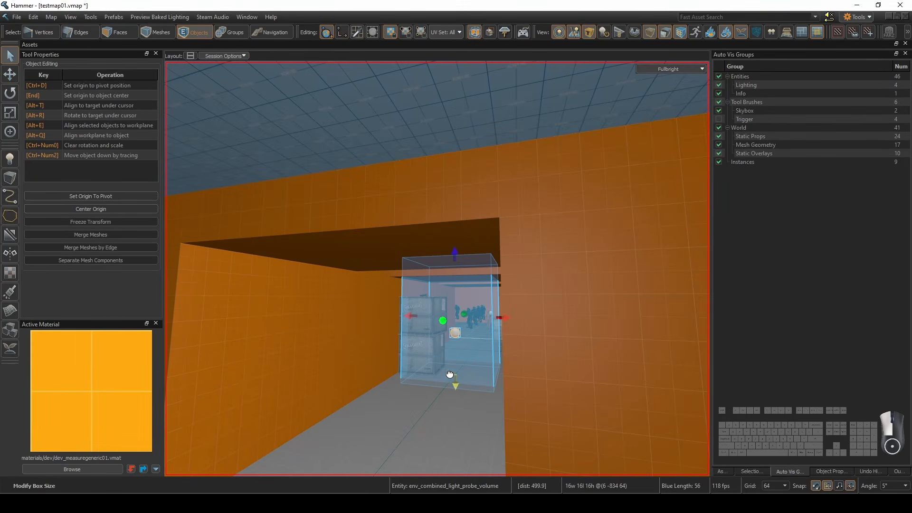
right_click_drag(459, 367, 465, 329)
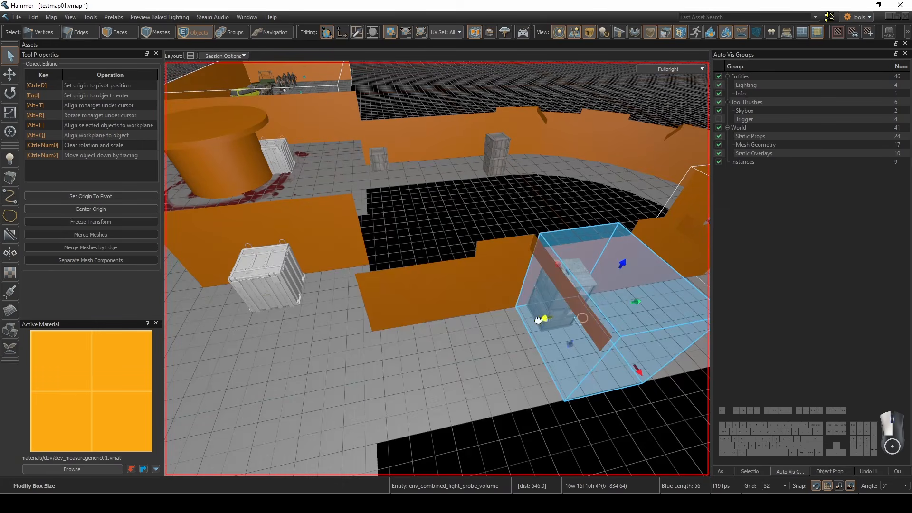
left_click_drag(540, 325, 363, 347)
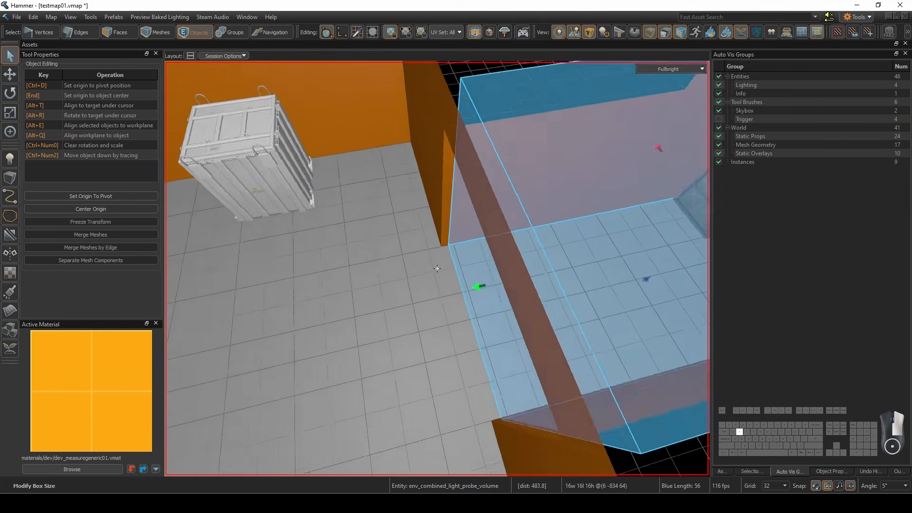
Reduce the grid to 16 and align both ends of the corridor's light probe volume with its doorways
right_click_drag(437, 268, 437, 268)
key("bracketleft")
left_click_drag(406, 310, 406, 311)
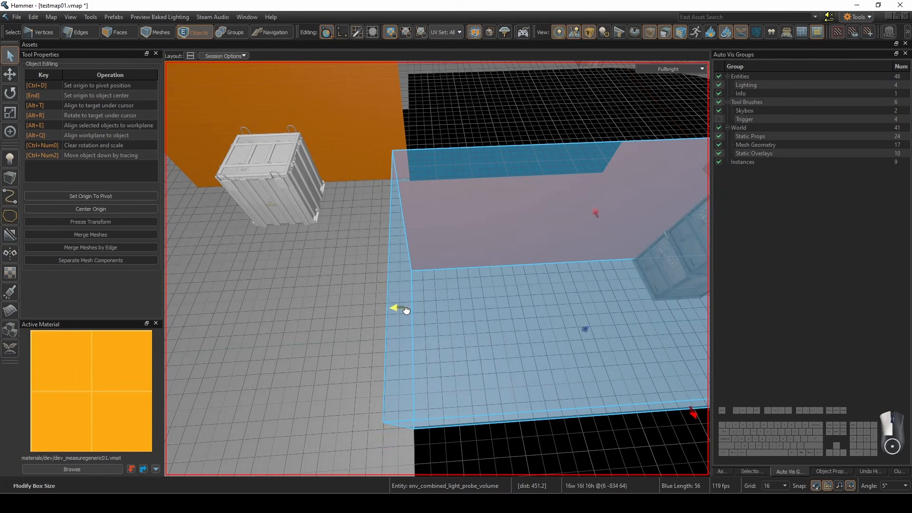
right_click_drag(406, 312, 405, 311)
key("w")
left_click_drag(268, 282, 495, 271)
right_click_drag(494, 270, 494, 271)
left_click_drag(439, 286, 423, 286)
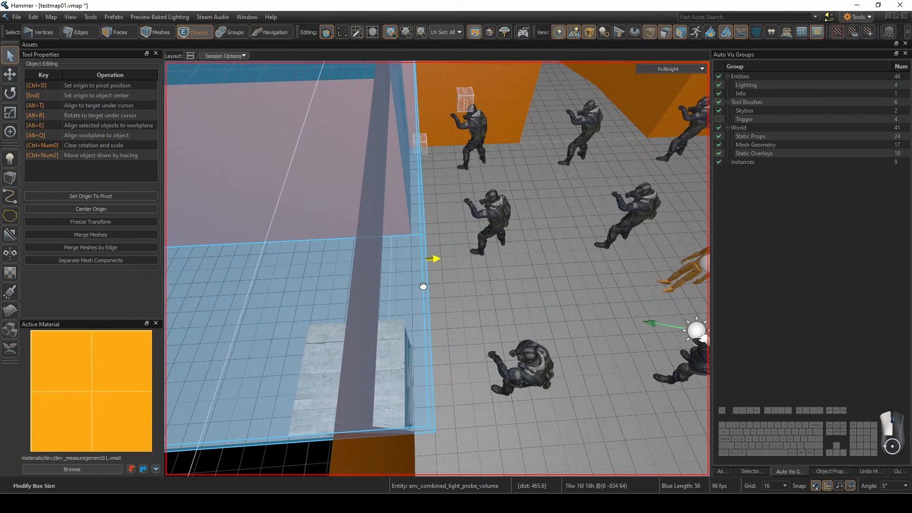
left_click_drag(423, 287, 385, 288)
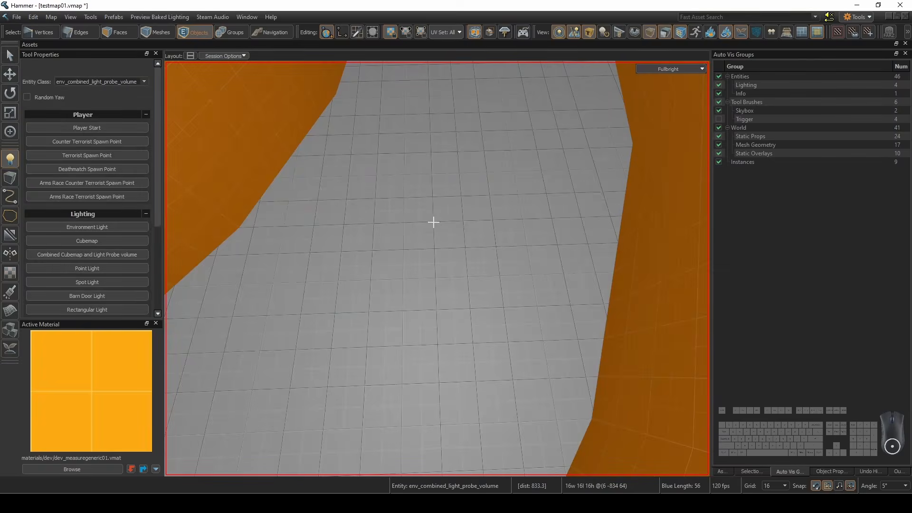
Place a combined light probe volume in the curved corridor beside the spawn room and stretch its box around the whole bend
left_click(433, 222)
right_click_drag(433, 222, 433, 222)
key("s")
left_click_drag(470, 239, 500, 237)
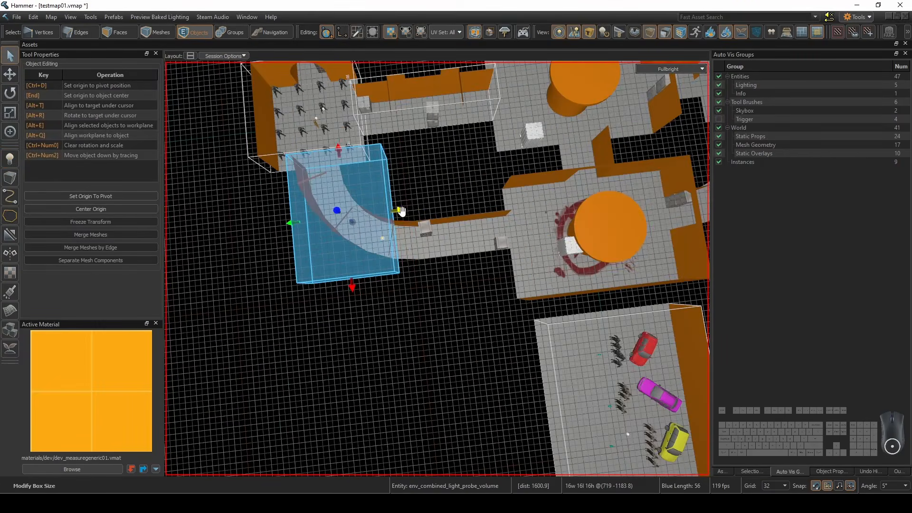
right_click_drag(402, 211, 401, 211)
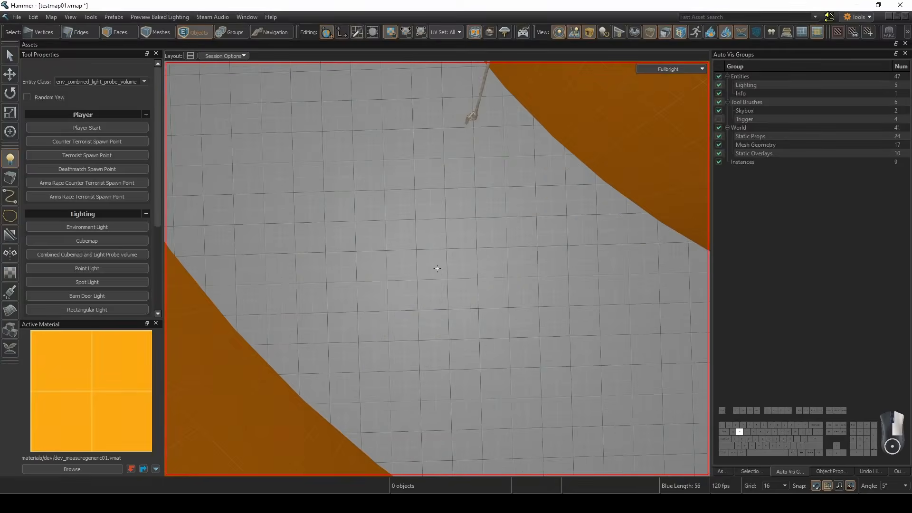
Place a combined light probe volume in the opposite curved corridor and extend its box toward the spawn room
left_click(421, 248)
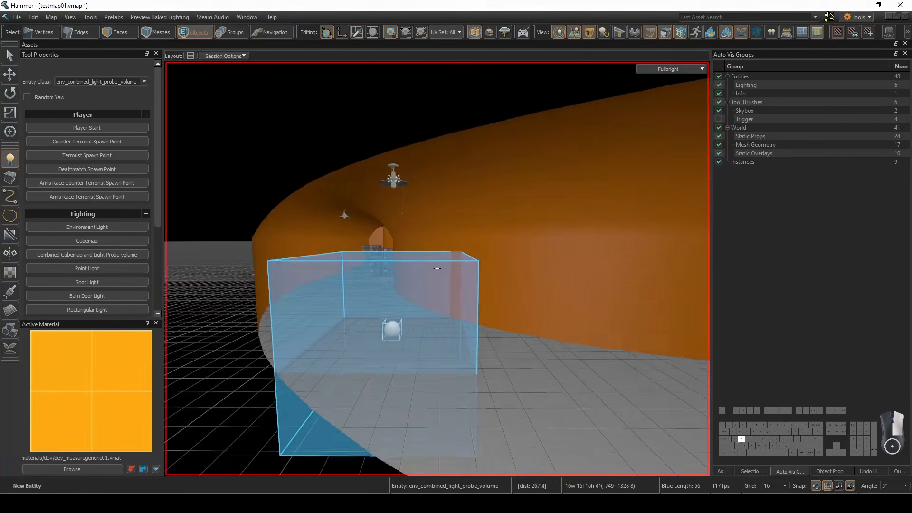
key("q")
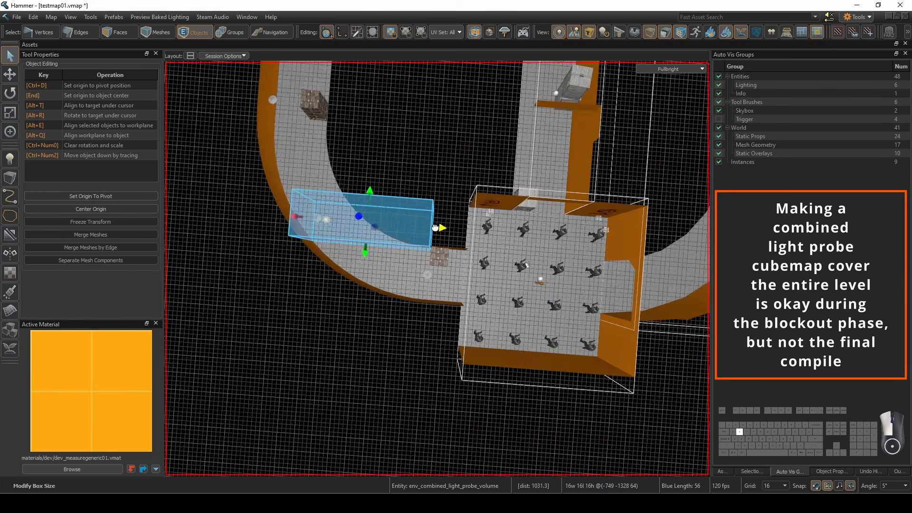
right_click_drag(410, 299, 413, 293)
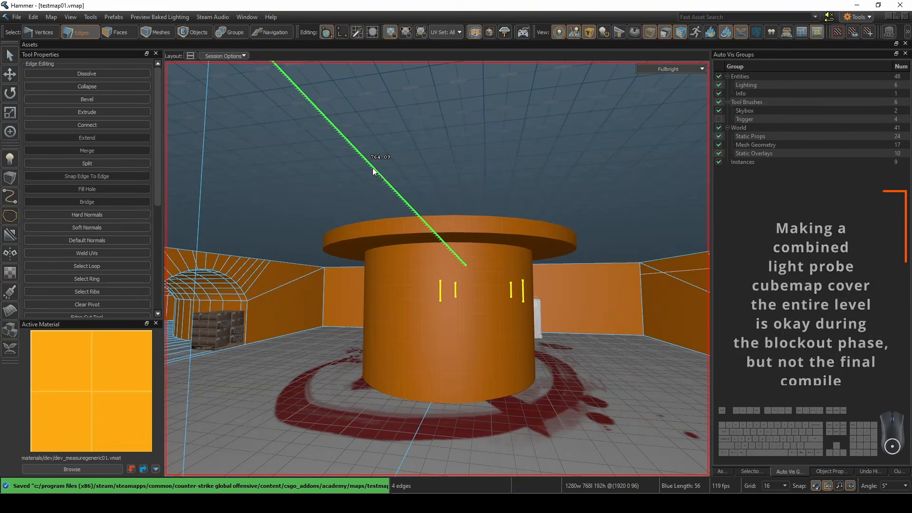
Merge the two open edges running across the skybox ceiling above the bomb site's round platform
left_click(373, 167)
right_click_drag(381, 167, 385, 163)
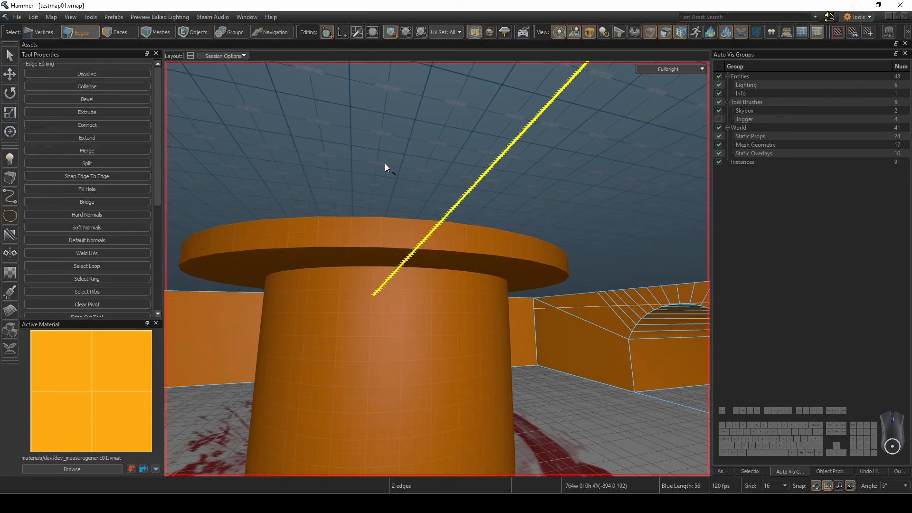
key("m")
Extrude the two ceiling faces above the bomb site upward by 128 units, using a grid of 64
key("3")
left_click_drag(506, 167, 487, 160)
key("s")
key("a")
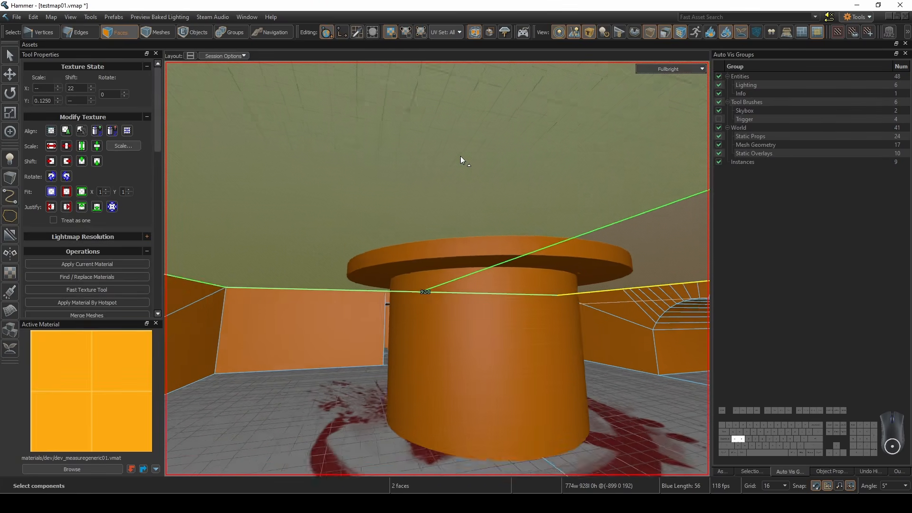
key("w")
key("bracketright")
key("BackSpace")
key("d")
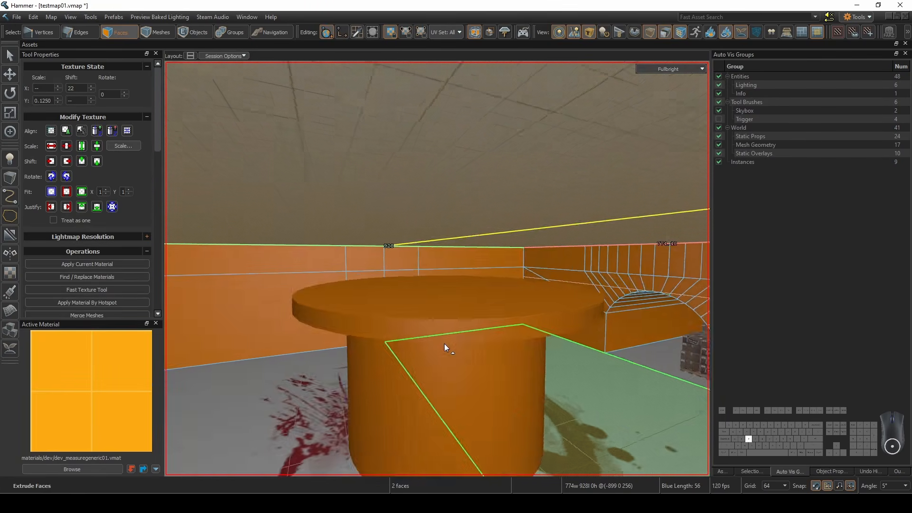
key("a")
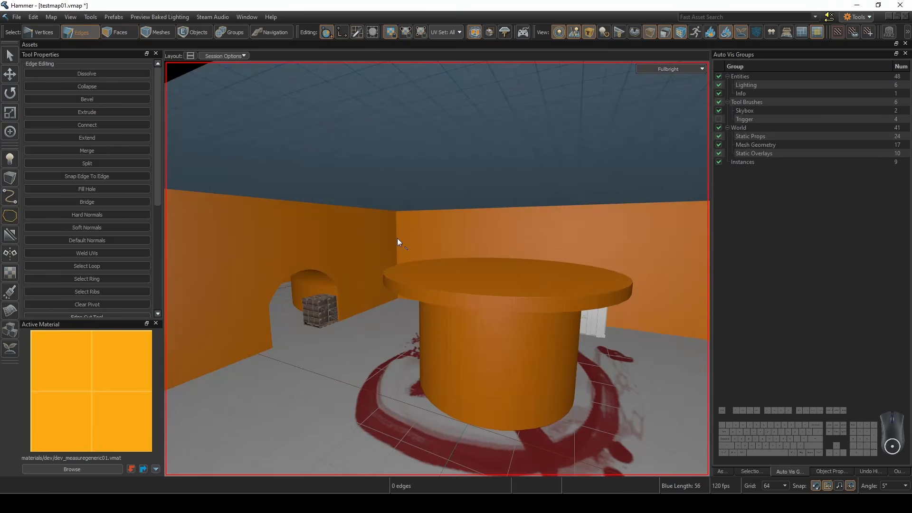
Select the ring of upper wall faces around the bomb site and apply the toolsskybox material picked from the ceiling
double_click(396, 238, "shift")
key("shift+3")
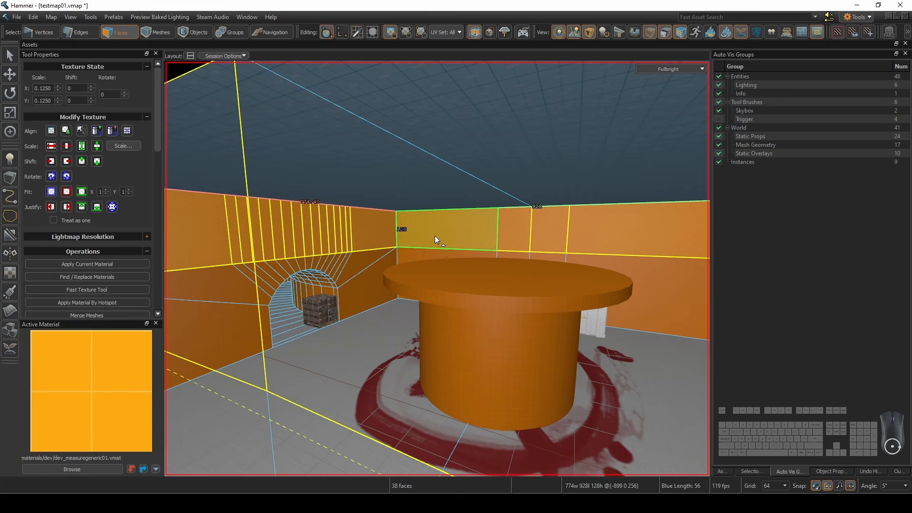
right_click(450, 182, "shift")
mouse_move(464, 232)
right_mouse_down()
mouse_move(437, 268)
mouse_move(464, 232)
right_mouse_up()
key("a")
key("s")
key("shift+t")
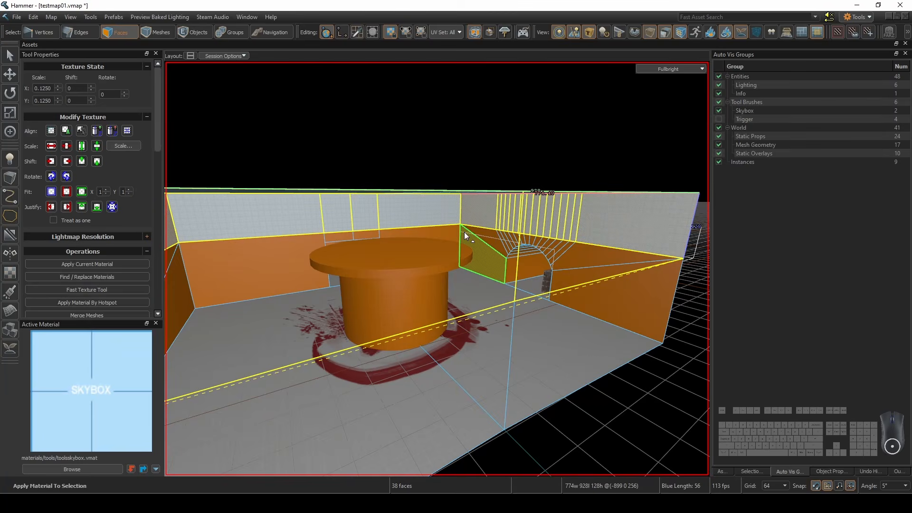
key("Escape")
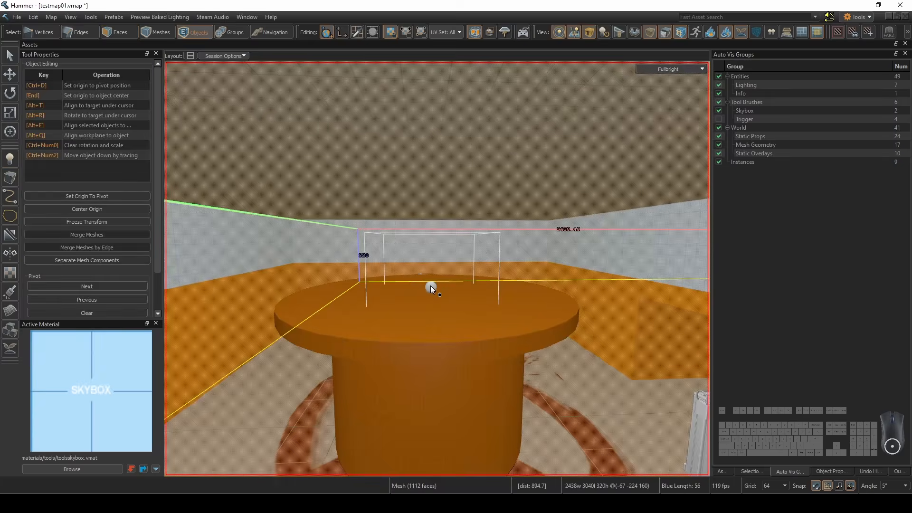
Raise the light probe volume above the bomb site's platform and fit its box vertically between the sky ceiling and the floor
left_click(424, 257)
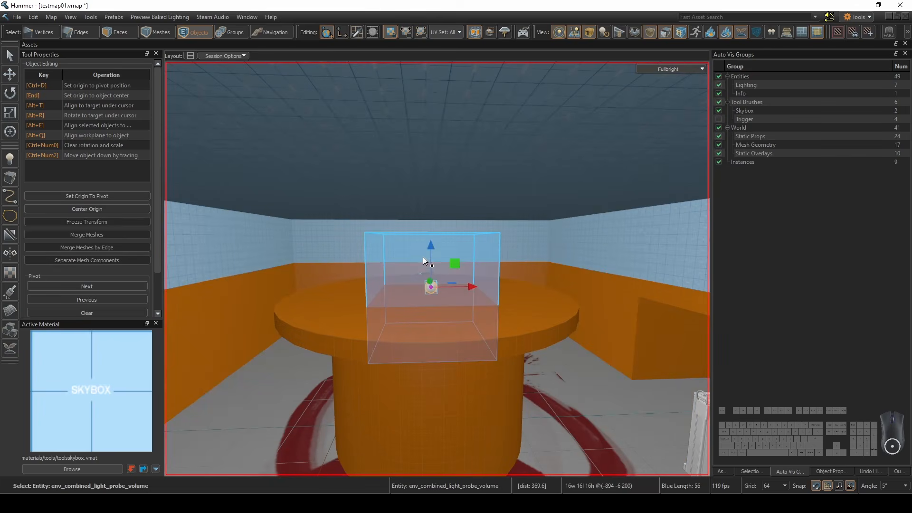
key("shift+s")
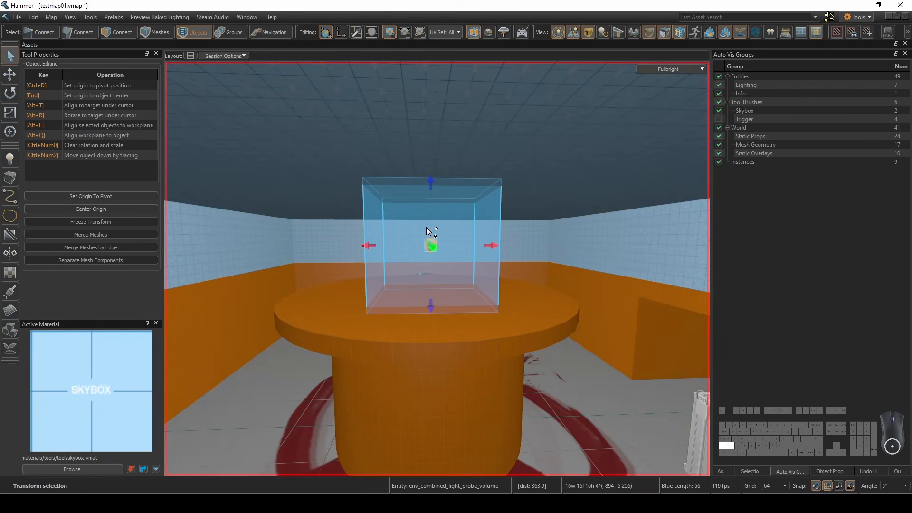
left_click_drag(432, 187, 441, 199)
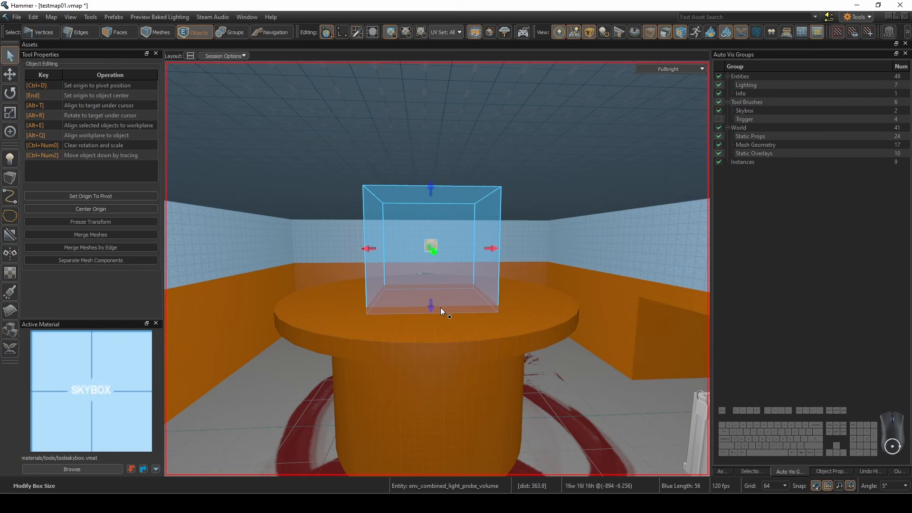
left_click_drag(432, 307, 435, 368)
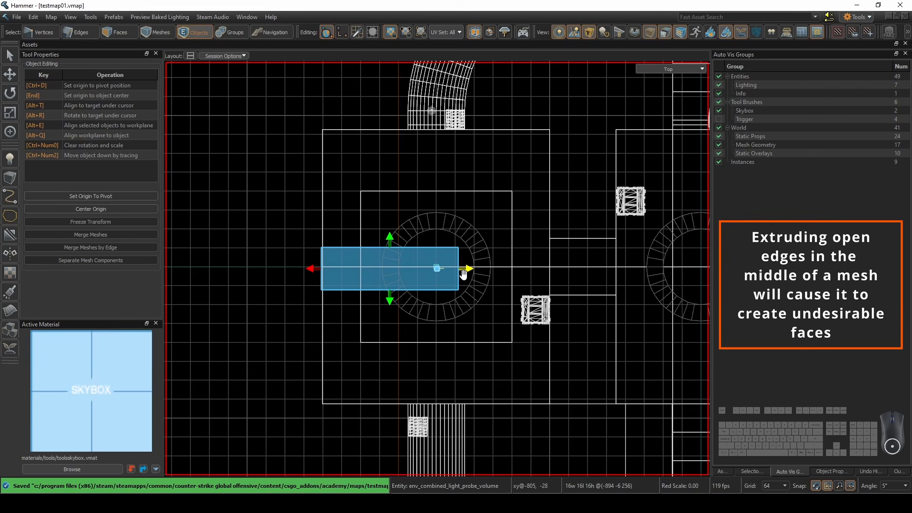
Stretch the bomb site's light probe volume horizontally until its box reaches the room's outer walls
left_click_drag(465, 268, 541, 279)
left_click_drag(434, 238, 425, 130)
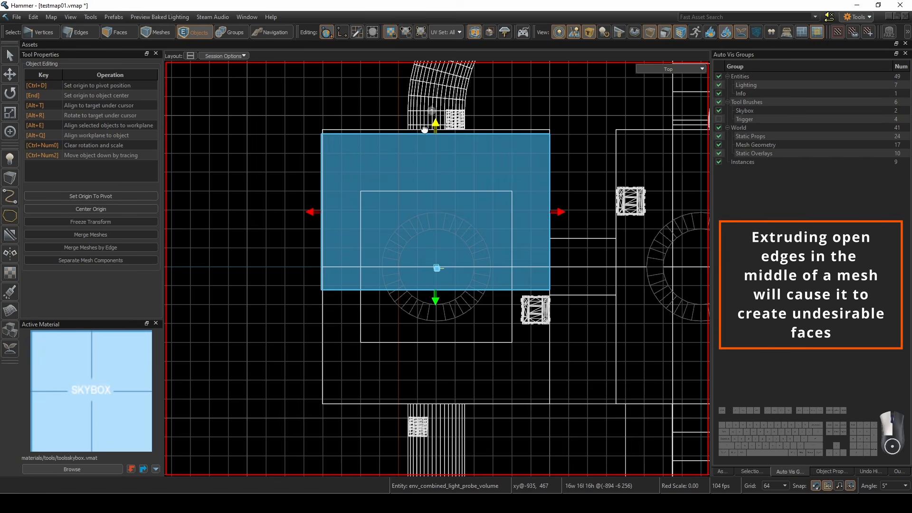
left_click_drag(442, 316, 469, 399)
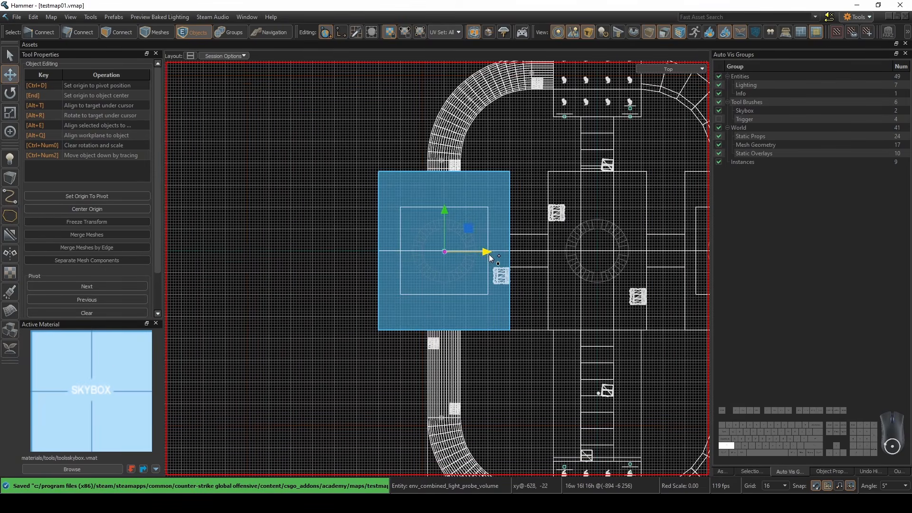
Copy the bomb site's light probe volume across to the neighbouring middle room, centred on its round platform
left_click_drag(489, 254, 602, 253, "shift")
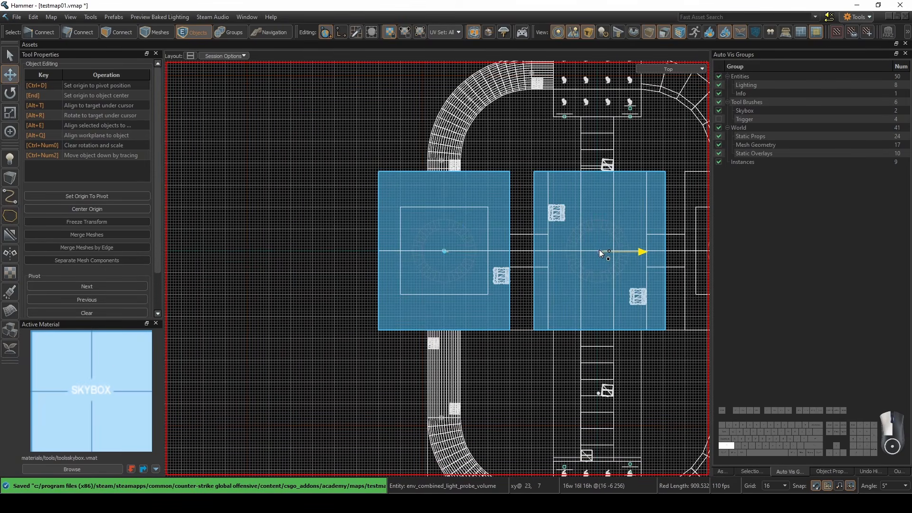
left_click_drag(602, 253, 596, 253, "shift")
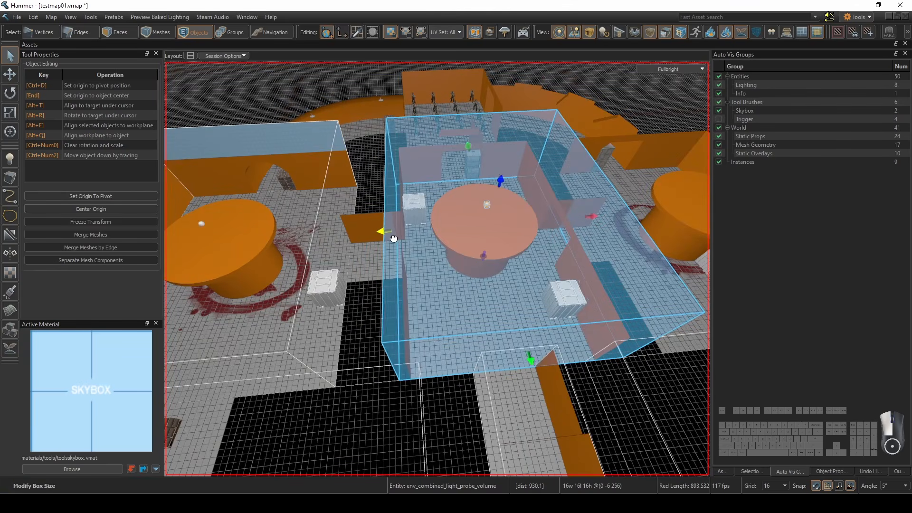
Pull the middle room's light probe volume in horizontally until its box meets the side walls
left_click_drag(391, 236, 405, 237)
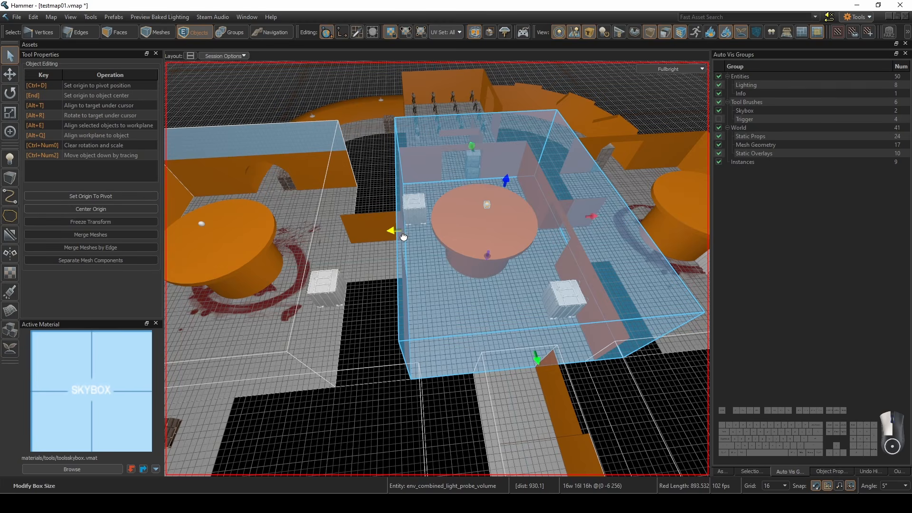
key("d")
left_click_drag(426, 206, 394, 215)
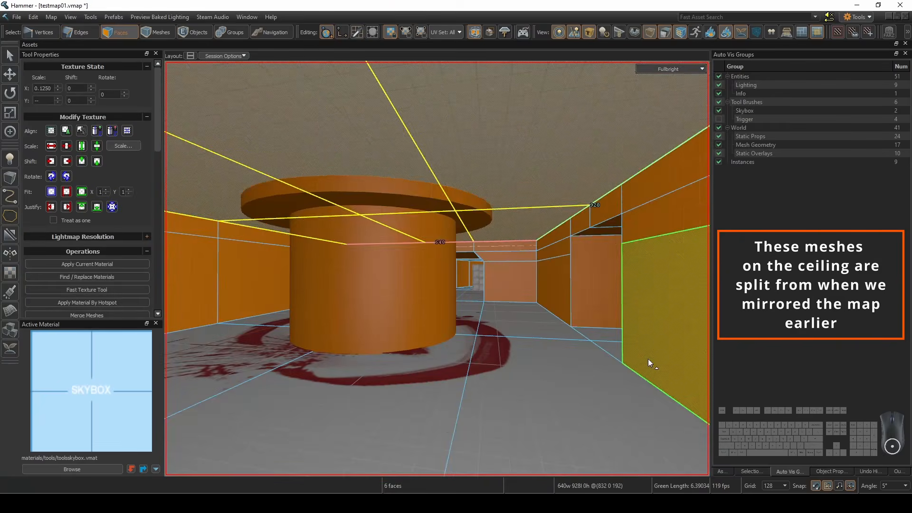
Select the ring of upper wall faces below the split ceiling meshes in the mirrored bomb site
key("2")
left_click(533, 212)
left_click(522, 287)
key("3")
double_click(383, 190)
right_click_drag(383, 189, 437, 269)
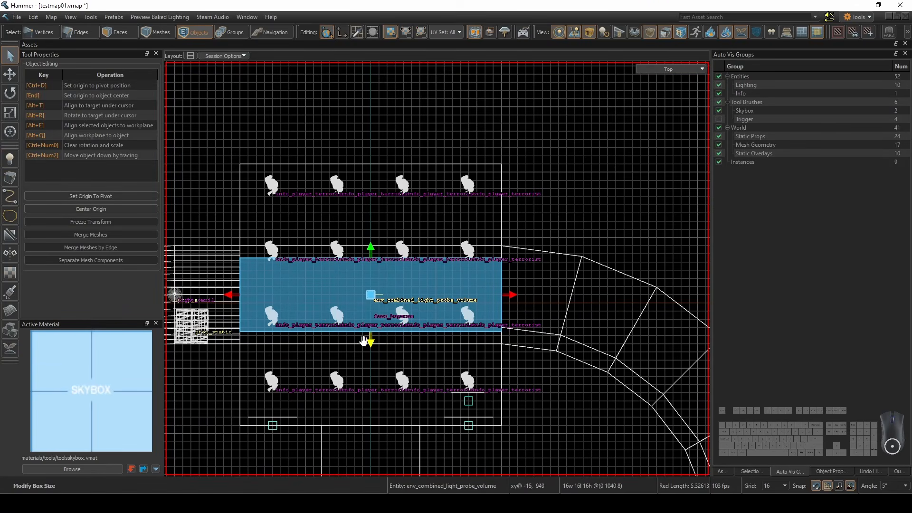
Stretch light probe volumes over the spawn room and curved corridor in the top view, and clone the straight corridor's volume onto the opposite corridor
left_click_drag(364, 341, 366, 434)
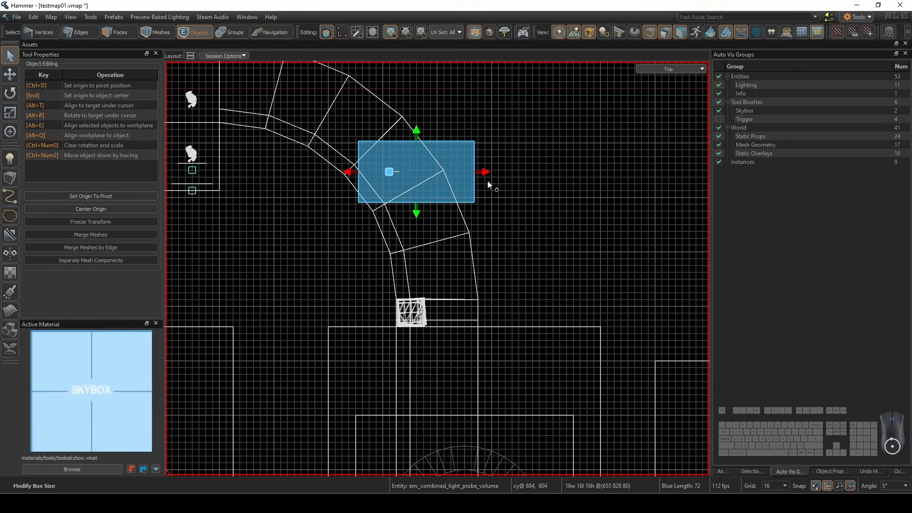
left_click_drag(417, 212, 434, 332)
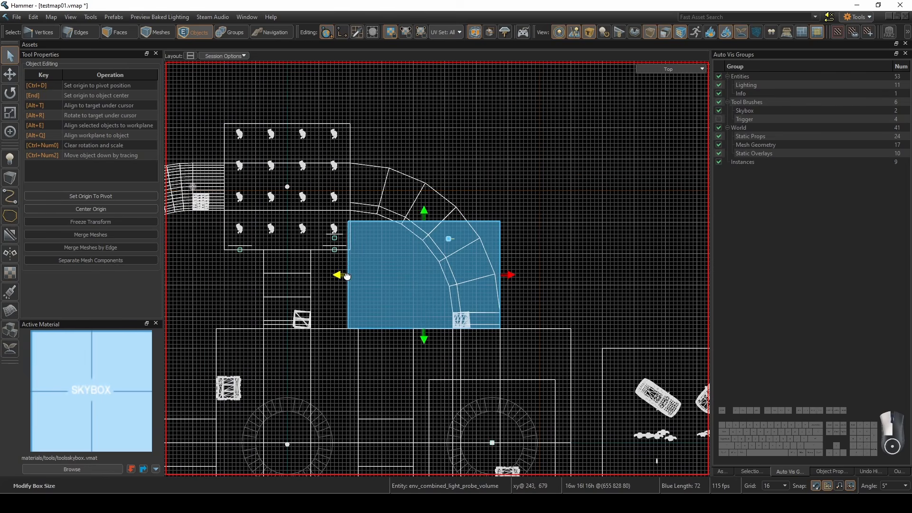
left_click_drag(418, 212, 426, 152)
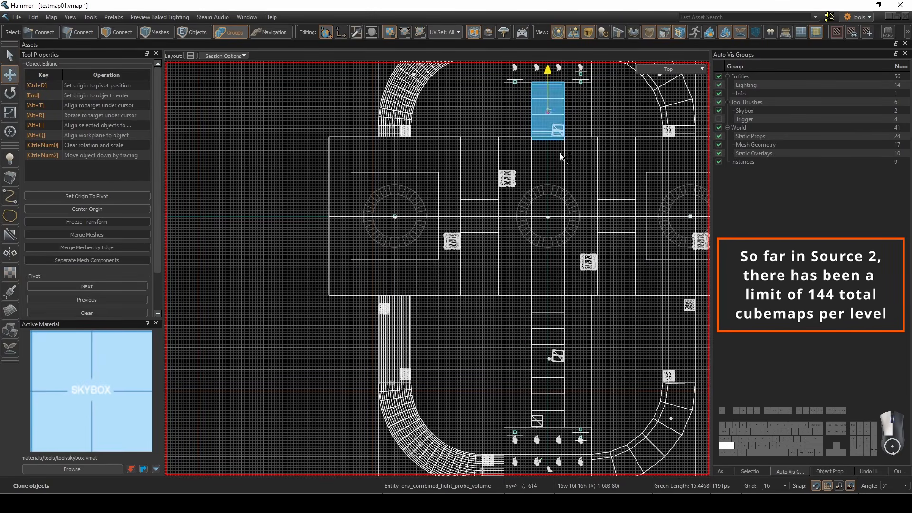
left_click_drag(560, 152, 550, 336, "shift")
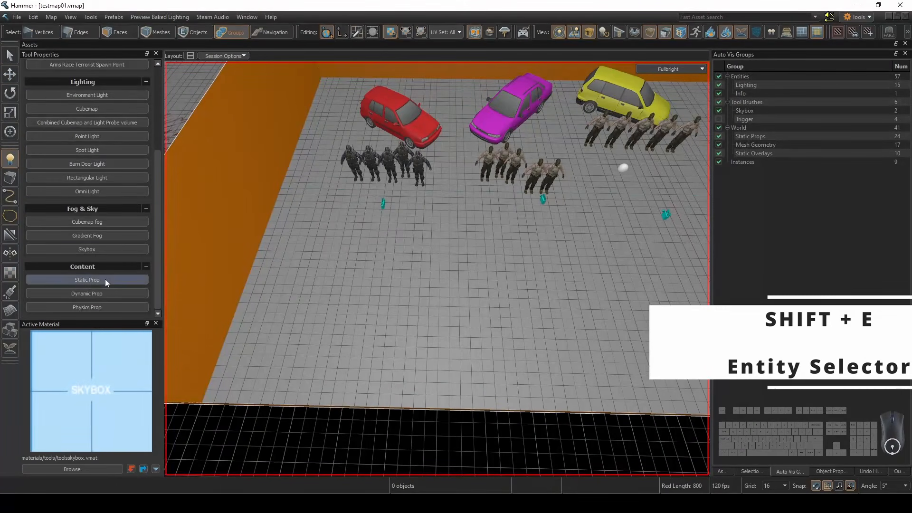
Place a skybox entity (env_sky) on the floor in front of the team characters and raise it 16 units
left_click(99, 249)
left_click(389, 264)
scroll(390, 264, "up", 3)
key("t")
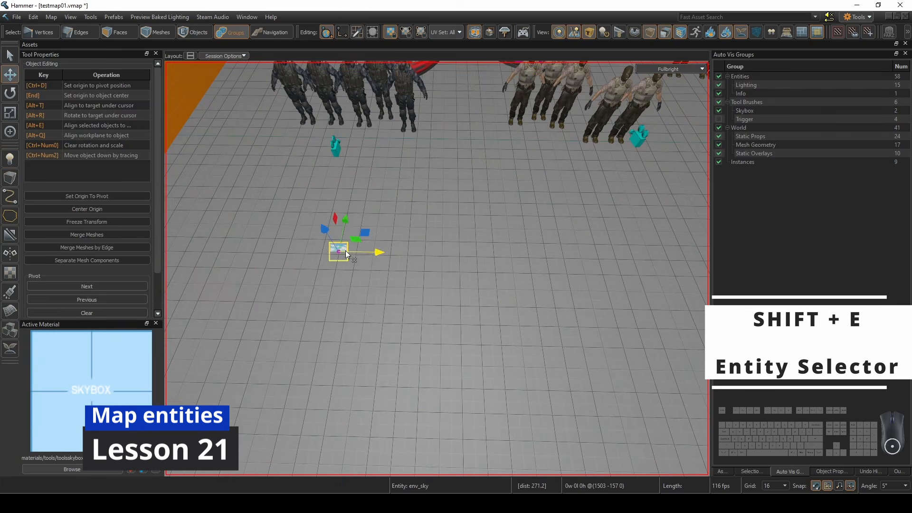
left_click_drag(323, 229, 318, 219)
Examine the env_sky entity's properties, including its skybox material, tint color and brightness scale
double_click(323, 241)
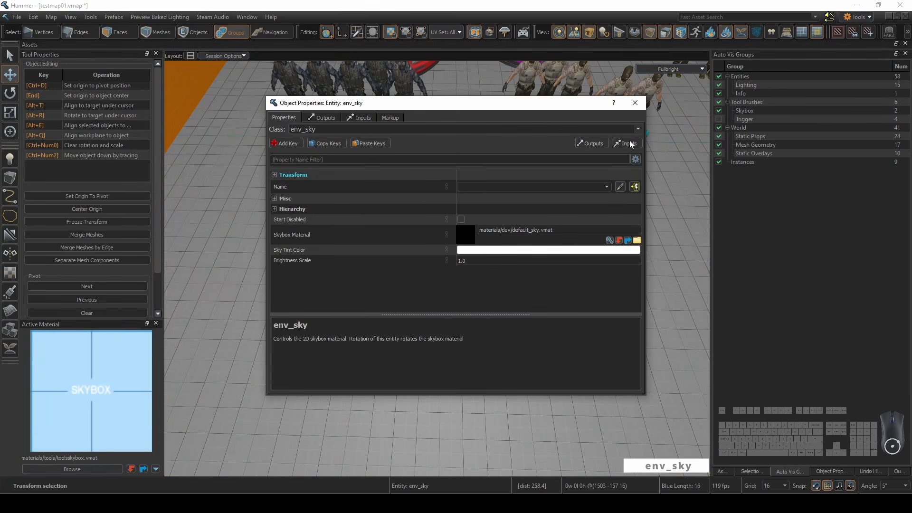
left_click(637, 104)
key("Escape")
Preview the sky ceiling and character area with GPU path tracing, and return to fullbright rendering
right_click_drag(571, 199, 560, 126)
key("w")
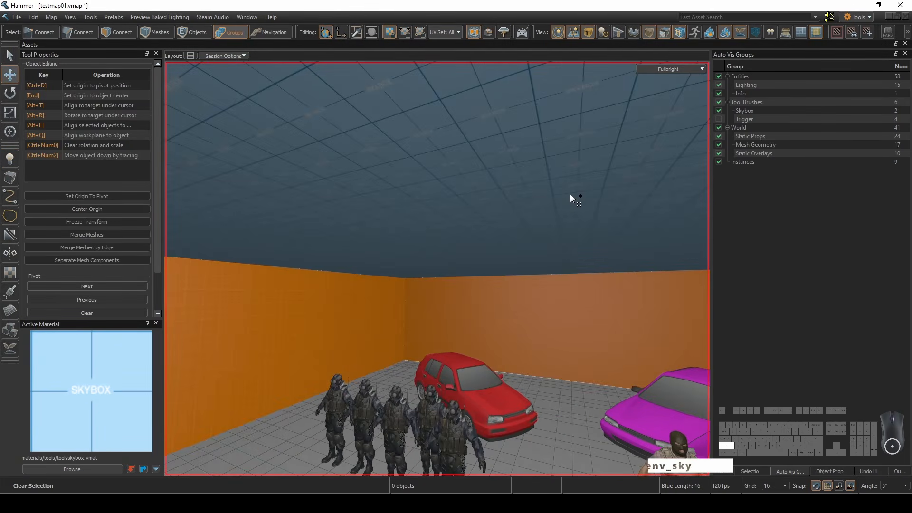
key("shift+o")
key("s")
key("d")
key("alt+F6")
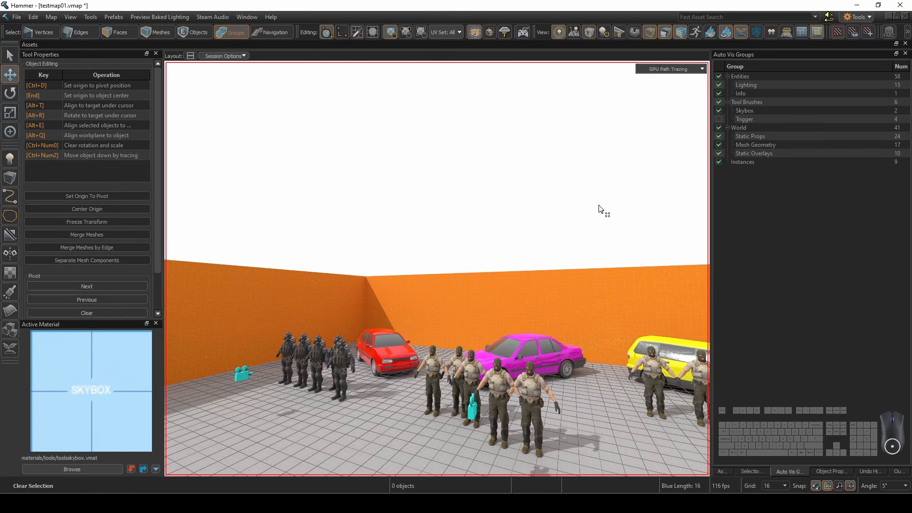
key("w")
right_click_drag(599, 205, 438, 269)
key("s")
key("F6")
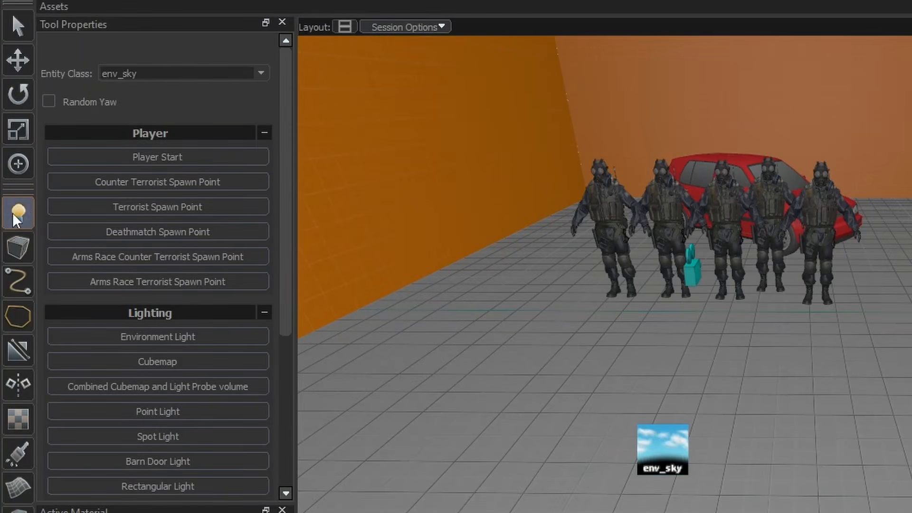
Place an info_map_parameters entity on the floor beside the env_sky entity
left_click(180, 72)
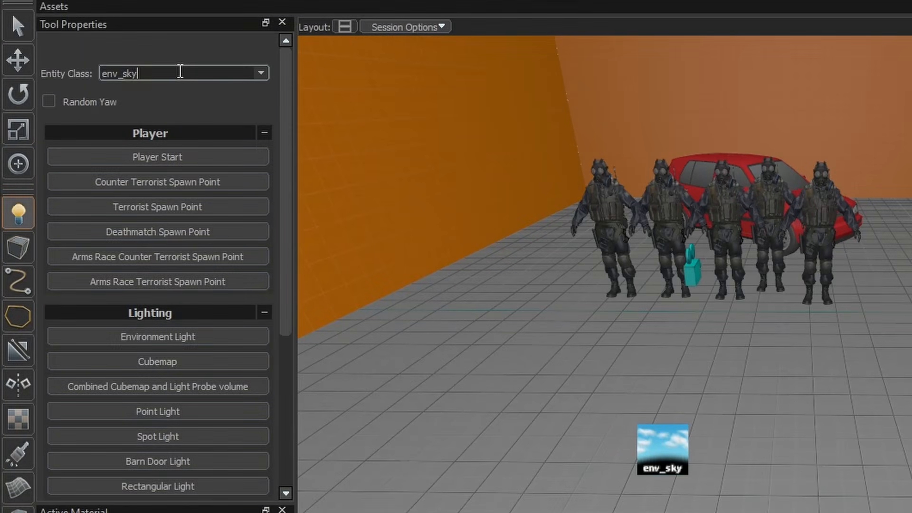
key("ctrl+a")
type("info map")
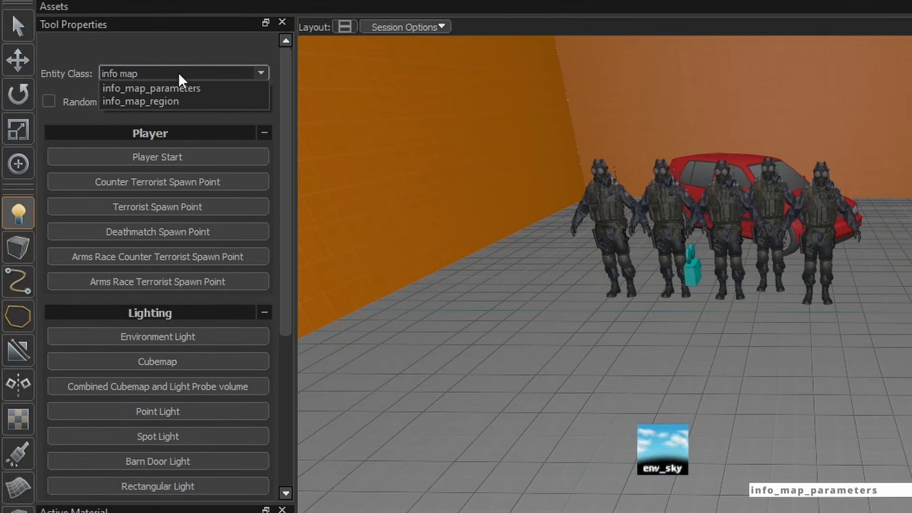
left_click(185, 88)
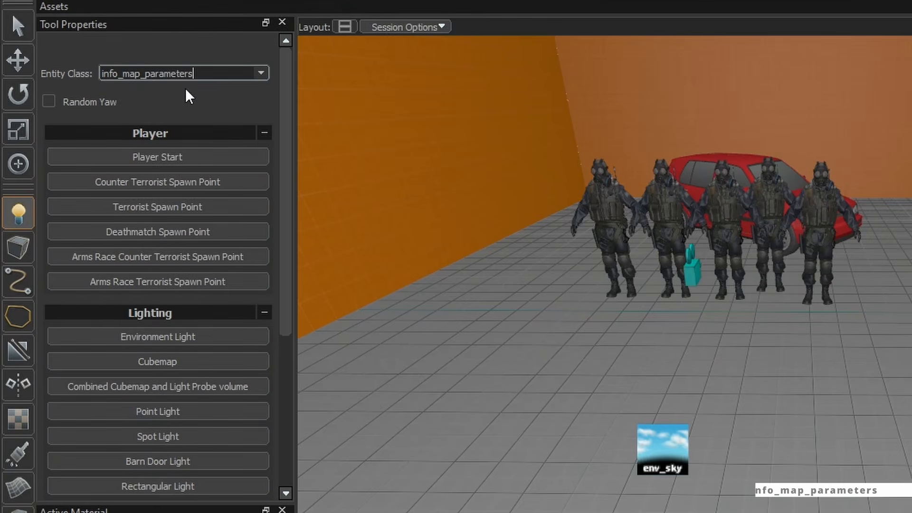
left_click(813, 475)
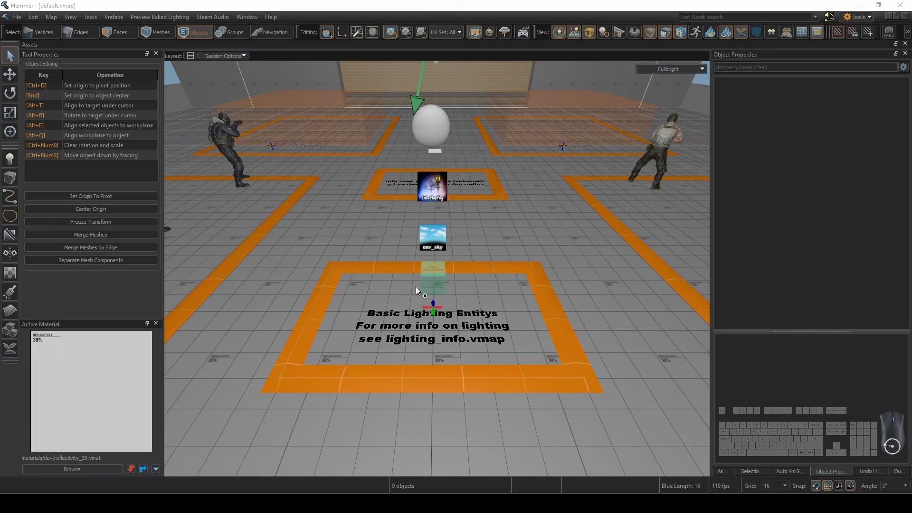
Copy the post_processing_volume from default.vmap and paste it in testmap01 beside the map parameters entity
left_click(436, 276)
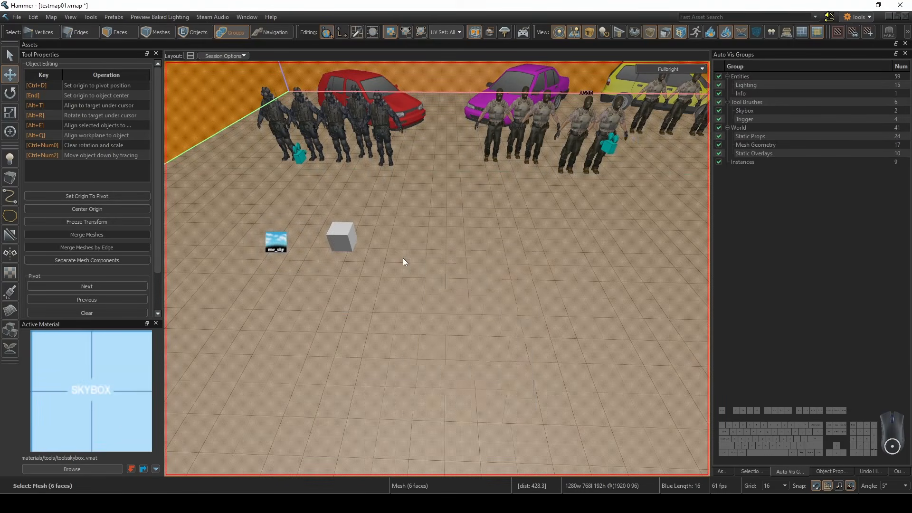
right_click(403, 258)
left_click(429, 382)
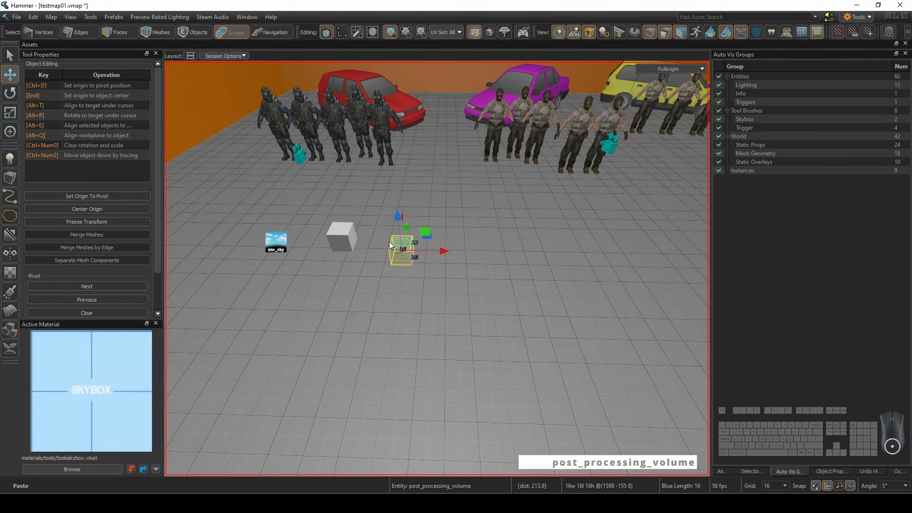
key("Escape")
Check the post_processing_volume's properties for its postprocessing resource name
right_click_drag(414, 282, 488, 370)
key("w")
key("s")
double_click(489, 369)
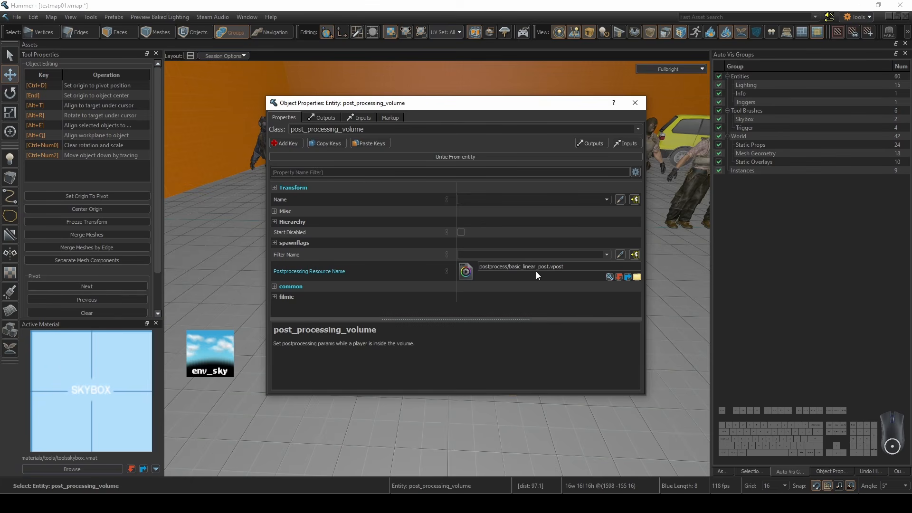
left_click(637, 106)
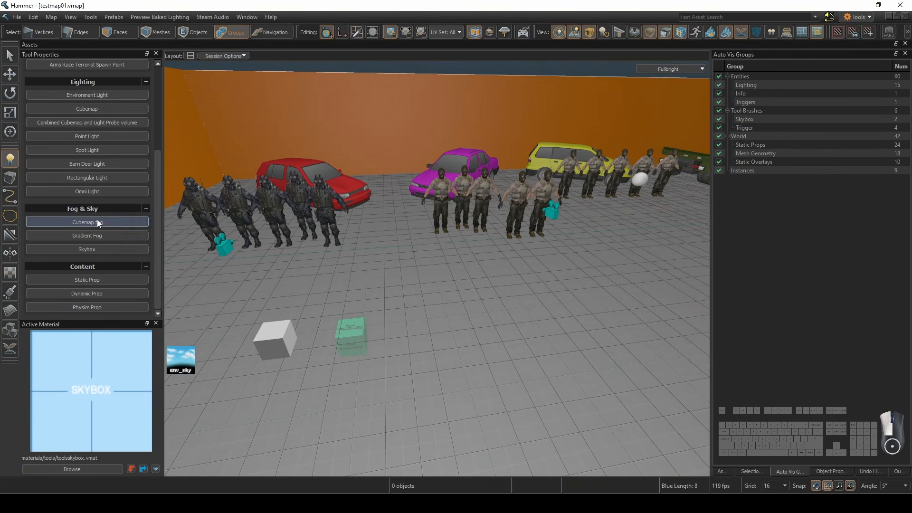
Place a cubemap fog entity (env_cubemap_fog) beside the post-processing volume and raise it off the floor
key("shift+s")
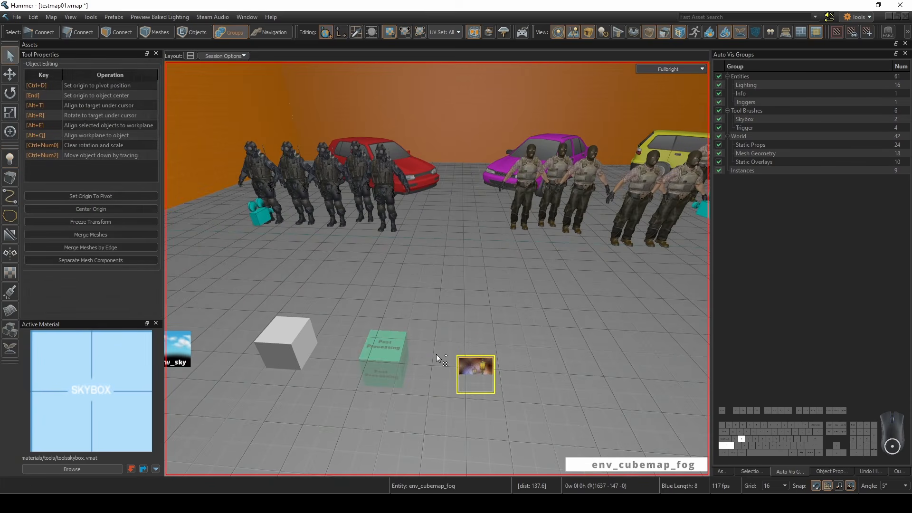
key("t")
Place an env_soundscape entity at the centre of the middle room's round platform and raise it above the surface
left_click(89, 81)
type("soundscape")
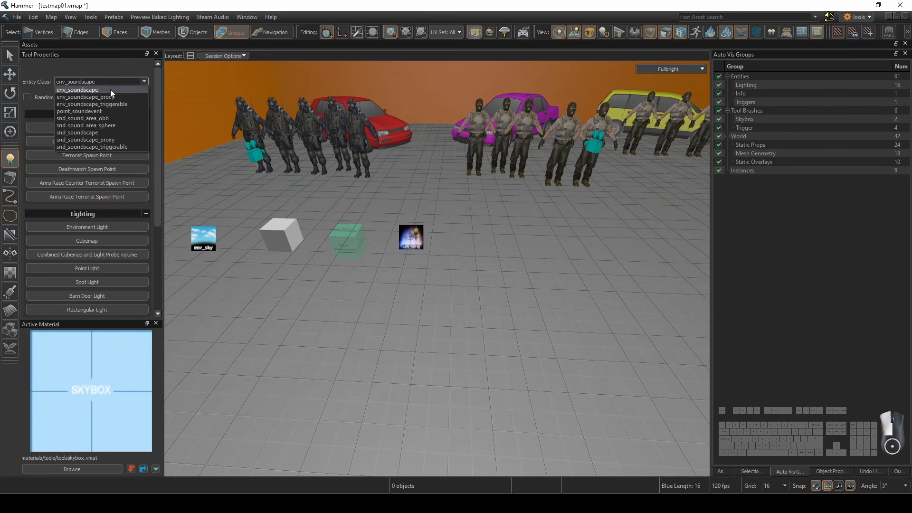
left_click(111, 89)
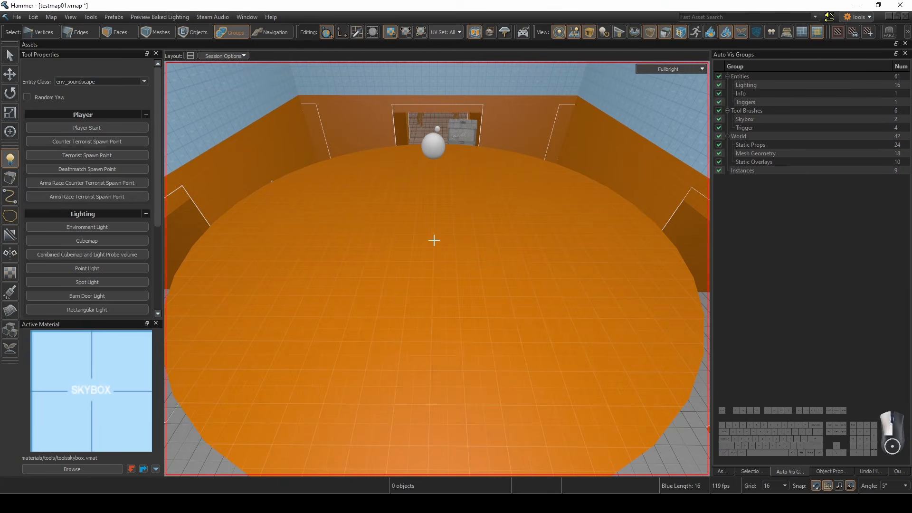
left_click(433, 240)
key("t")
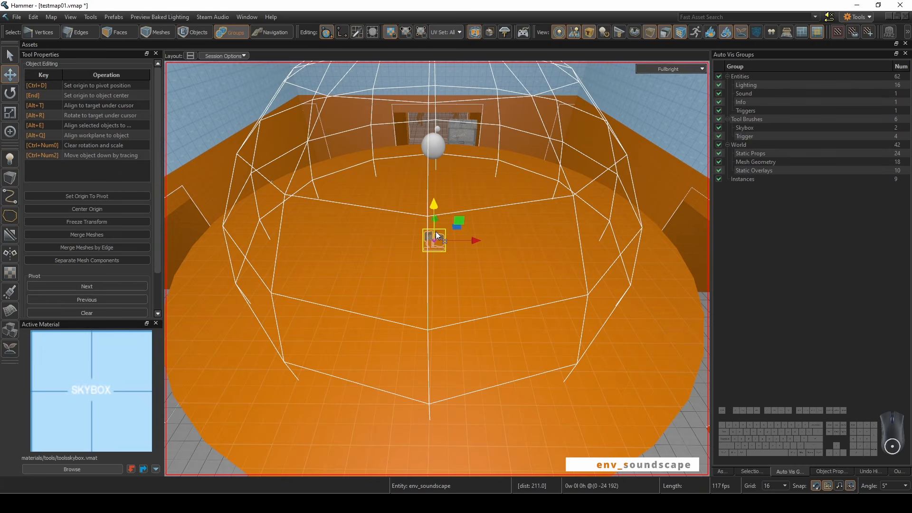
right_click_drag(435, 241, 434, 240)
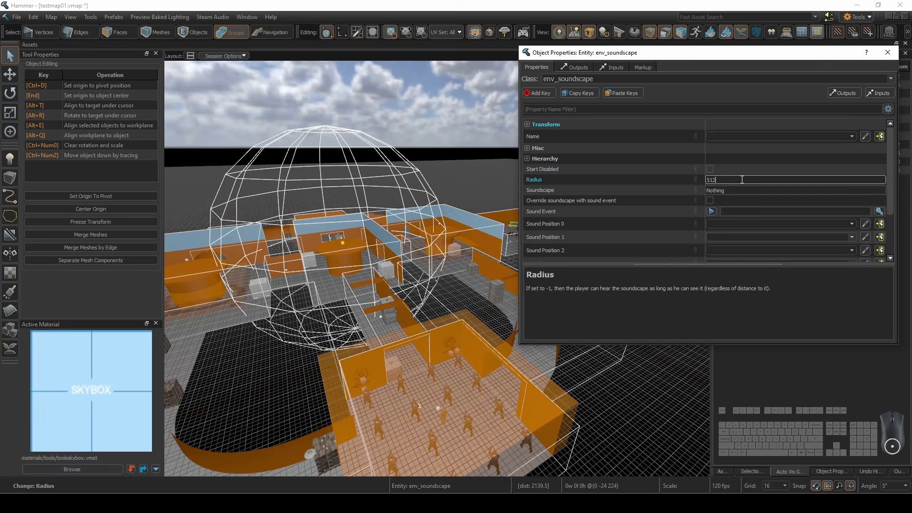
Set the soundscape's radius to 450
key("BackSpace")
key("BackSpace")
type("512")
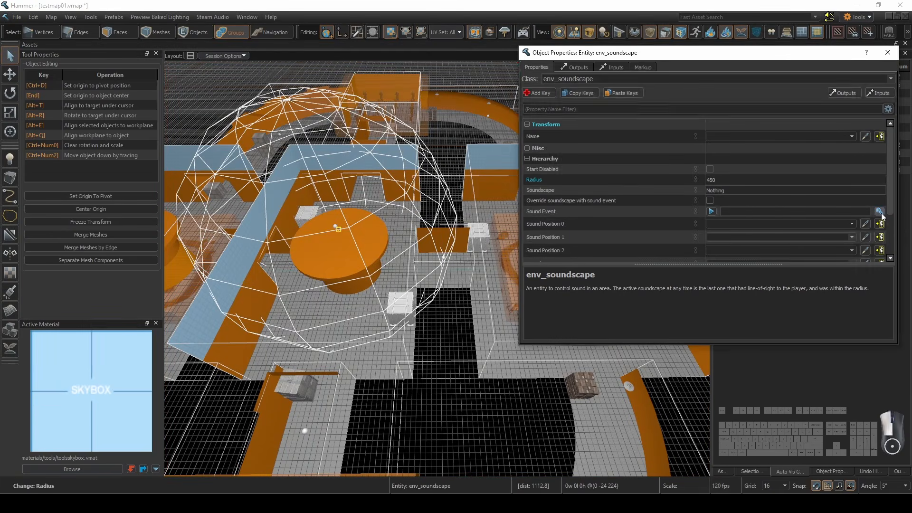
Assign the ambient_example.outdoors sound event to the soundscape as a reference, and clone the soundscape to both bomb sites
left_click(880, 212)
double_click(392, 232)
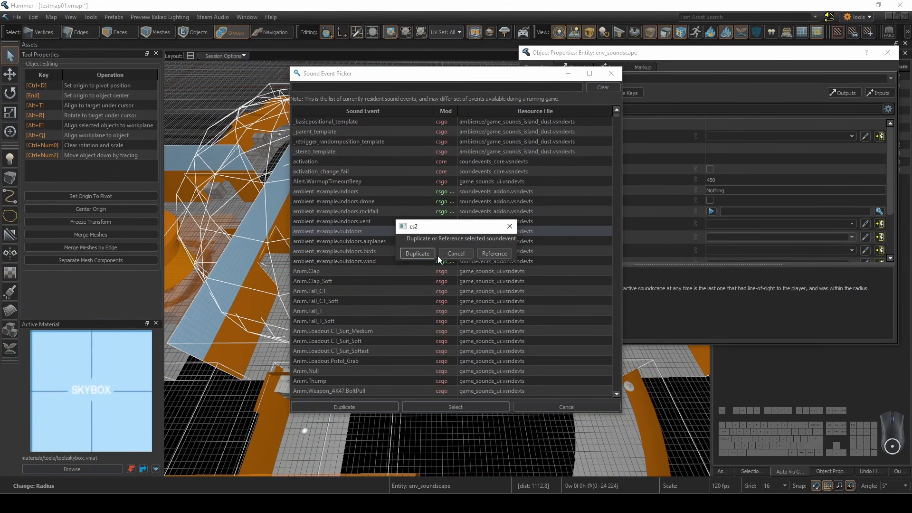
left_click(503, 257)
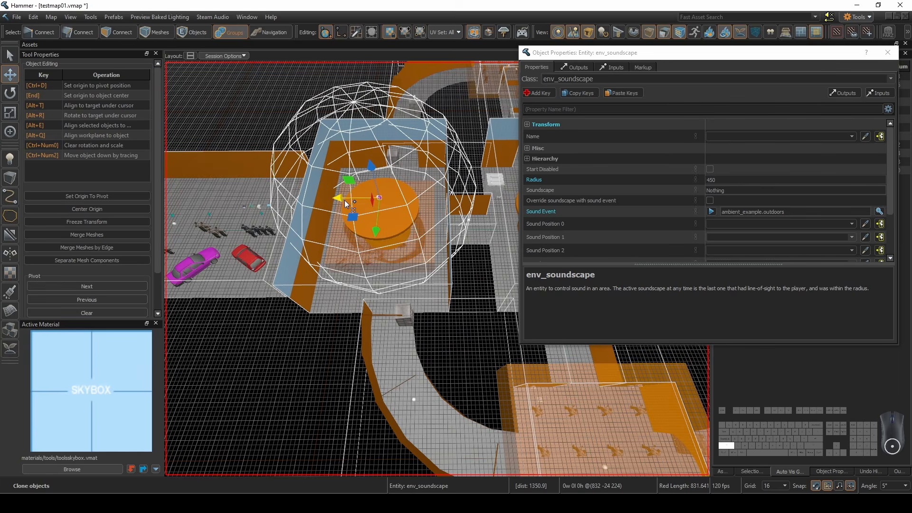
mouse_move(344, 200)
left_mouse_down("shift")
mouse_move(472, 206)
mouse_move(429, 186)
left_mouse_up("shift")
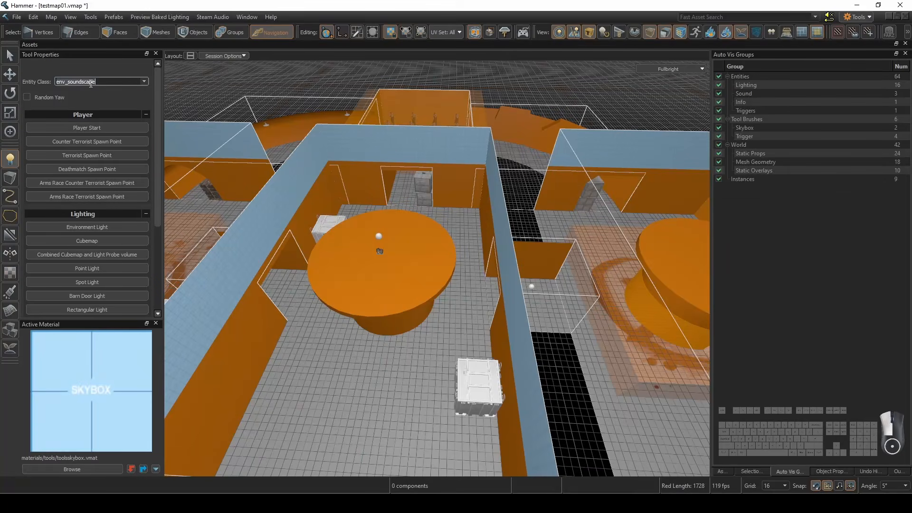
Place a point_nav_walkable entity on the middle room's floor in front of the round platform
double_click(93, 83)
type("nav")
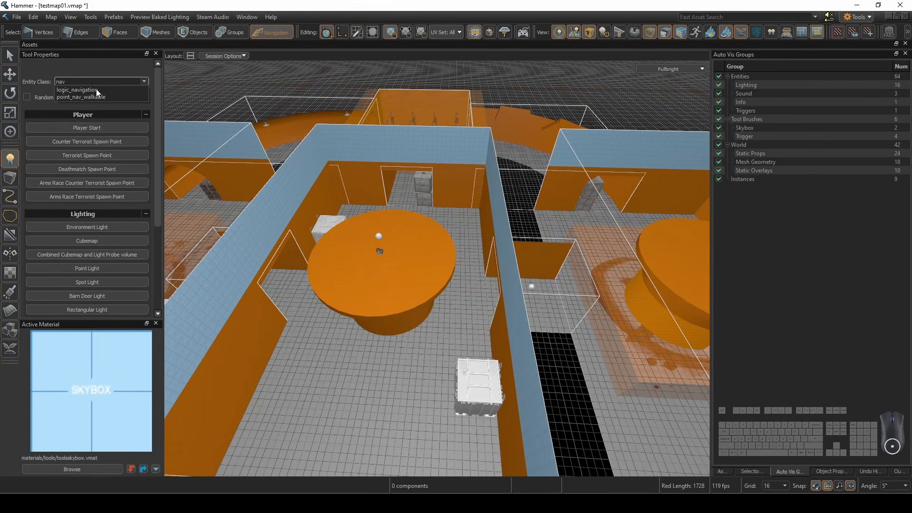
left_click(100, 98)
right_click_drag(413, 228, 416, 271)
key("w")
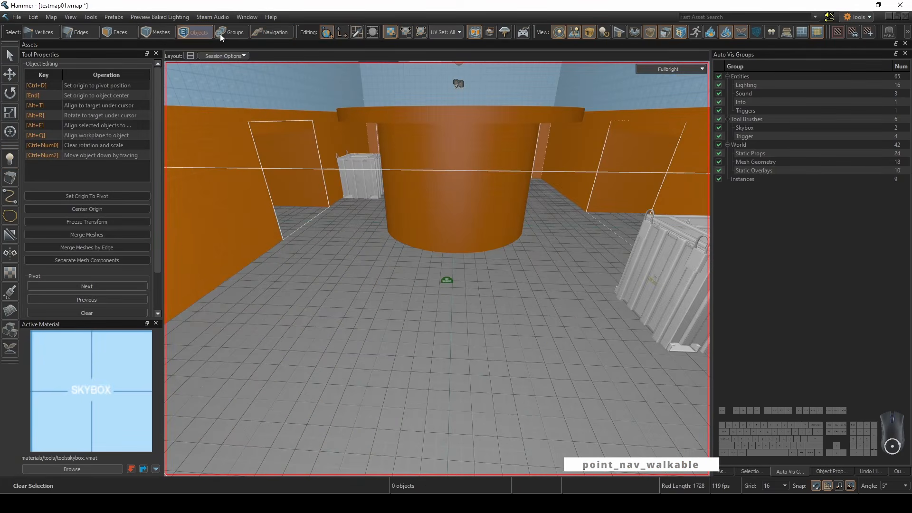
Generate a nav mesh preview in Navigation mode and examine its coverage across the map
left_click(266, 33)
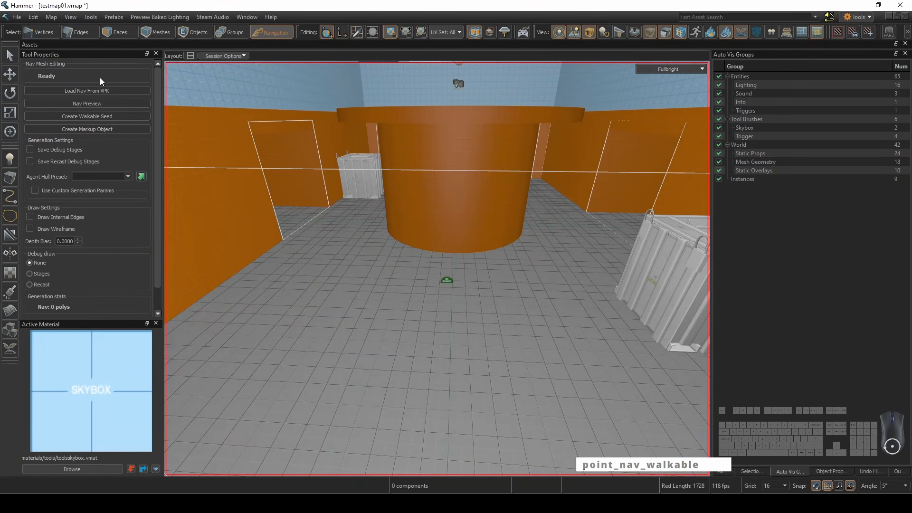
left_click(92, 106)
right_click_drag(434, 259, 437, 268)
key("s")
key("a")
key("w")
key("s")
key("d")
right_click_drag(458, 238, 437, 268)
key("a")
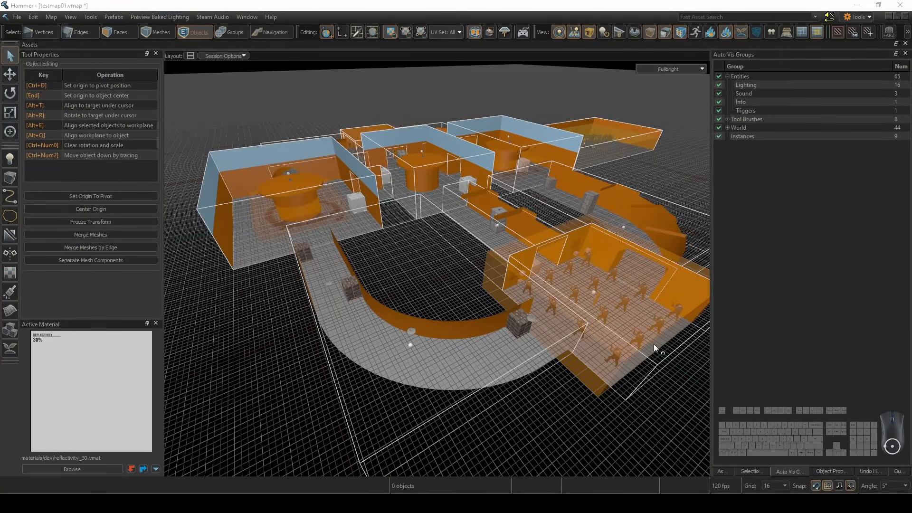
Filter the Outliner by "post", select the post_processing_volume entity and focus the view on it
left_click(897, 472)
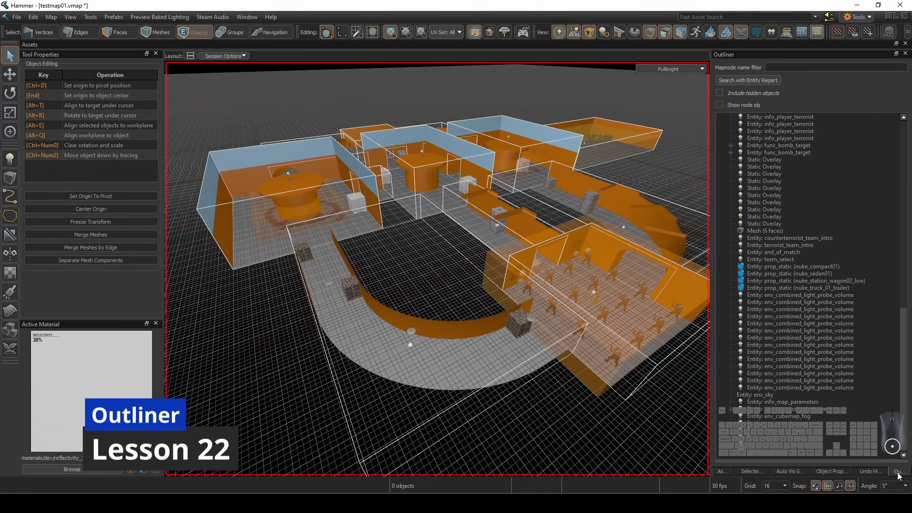
left_click(785, 67)
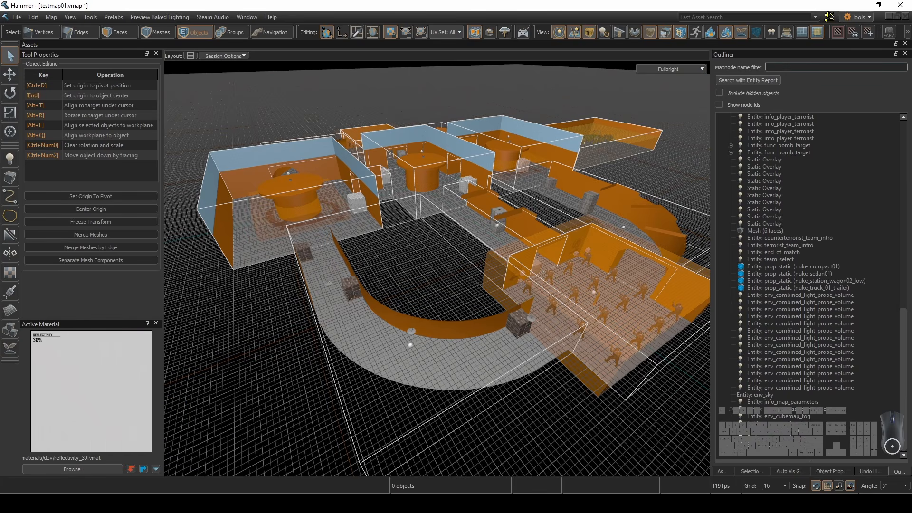
type("post")
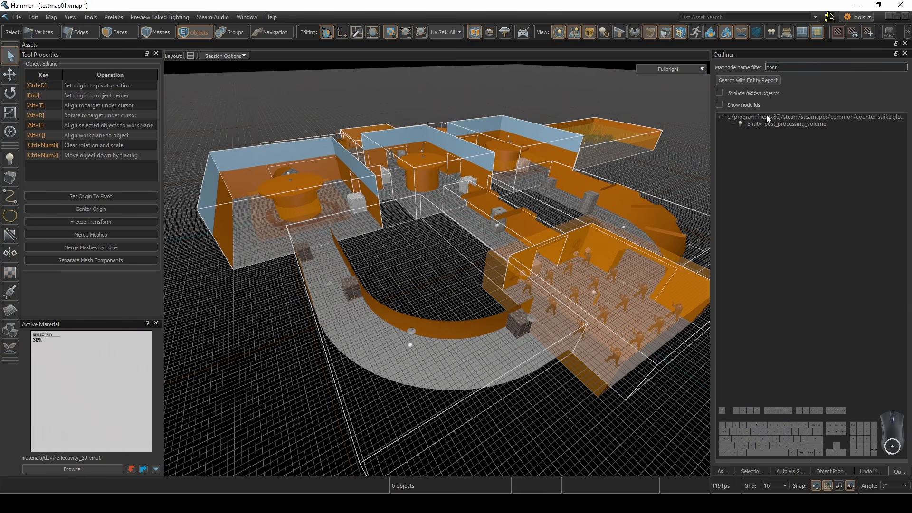
left_click(771, 127)
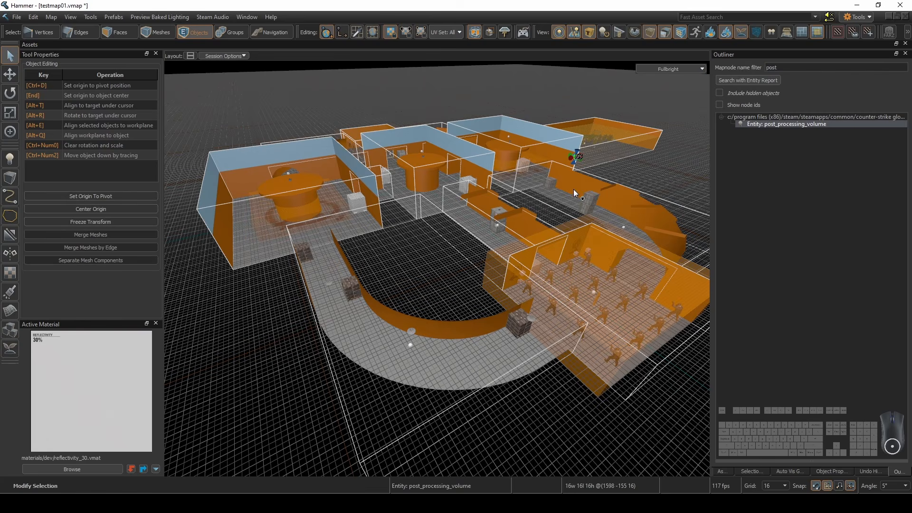
key("ctrl+shift+e")
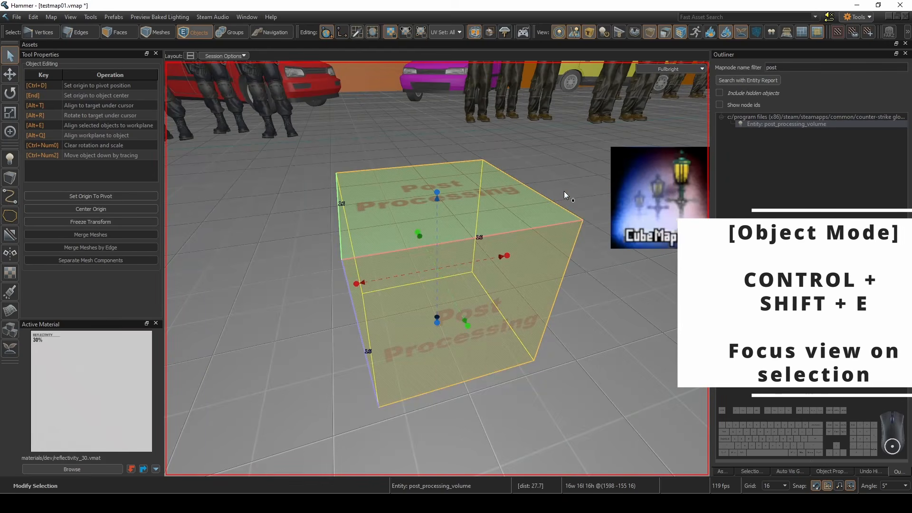
Filter the Outliner's map nodes by "static"
right_click_drag(565, 195, 437, 268)
key("s")
left_click(781, 67)
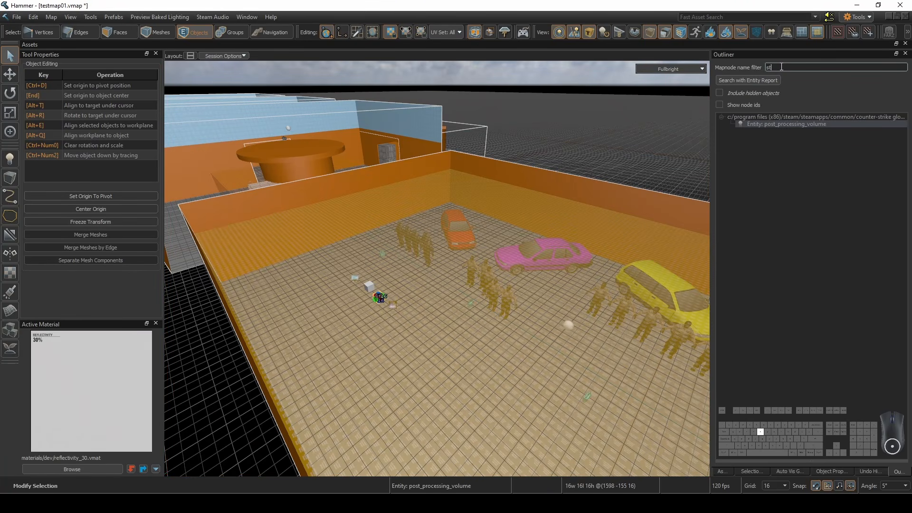
type("static")
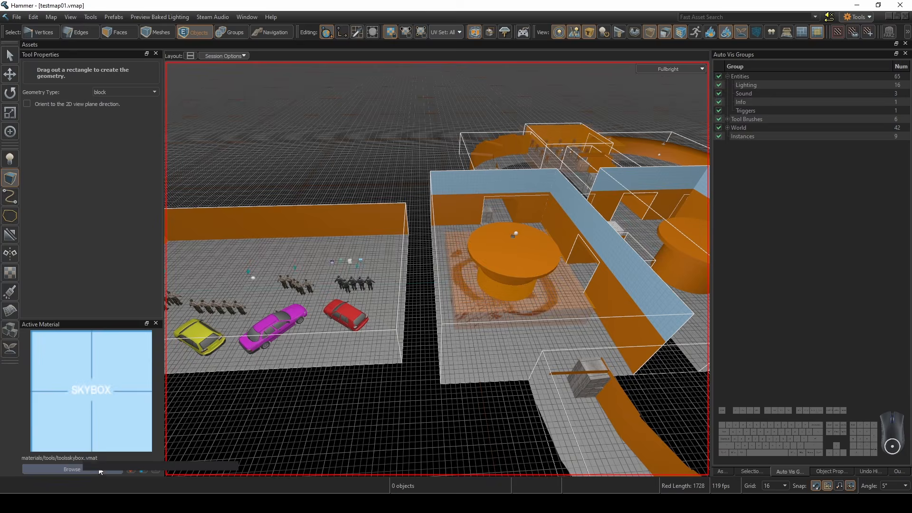
Set toolslightmapres as the active material and build a 1280 × 768 × 128 lightmap volume over the vehicle room
left_click(100, 471)
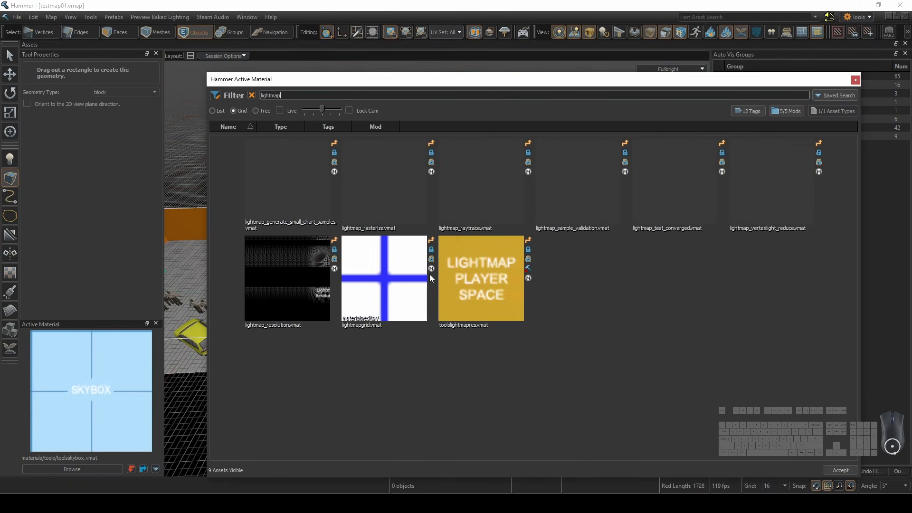
double_click(447, 276)
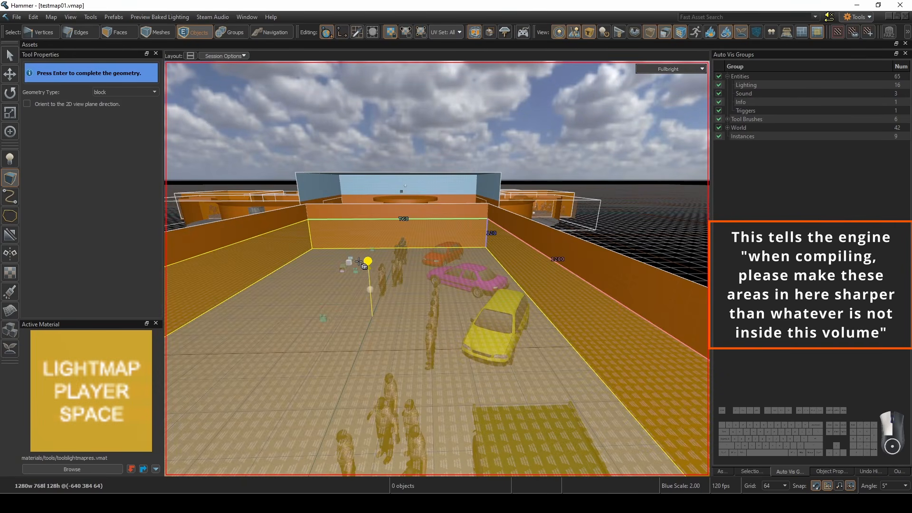
key("a")
right_click_drag(359, 261, 495, 275)
key("s")
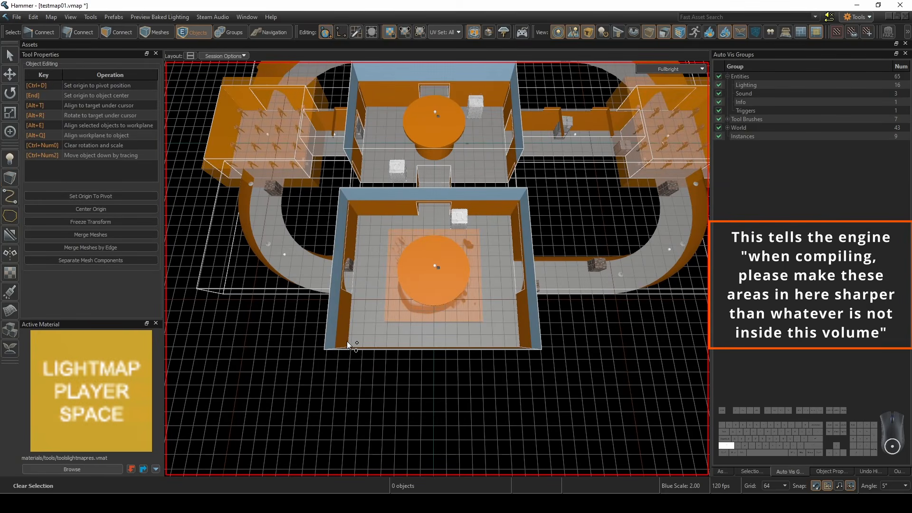
Create a second lightmap player space block covering the whole playable area, 2432 wide, 3088 long and 128 high
key("shift+b")
left_click_drag(348, 346, 536, 208)
key("a")
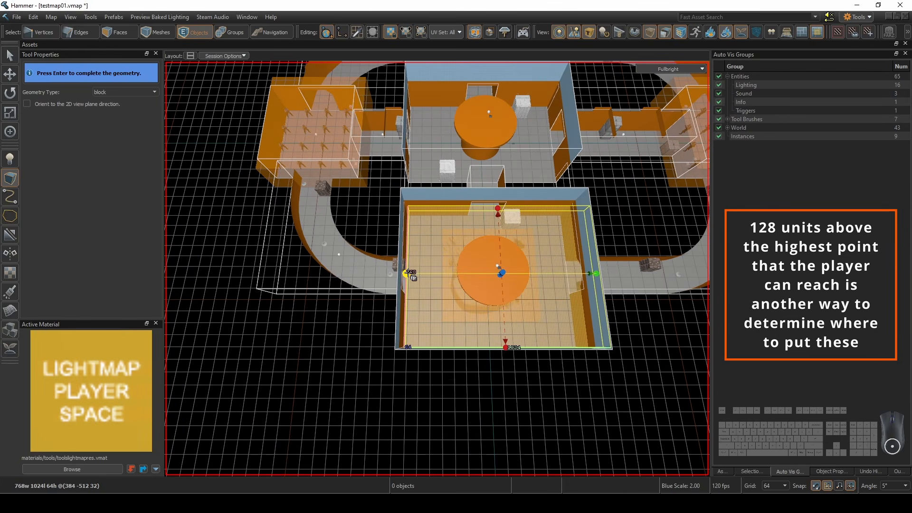
key("a")
left_click_drag(411, 274, 370, 285)
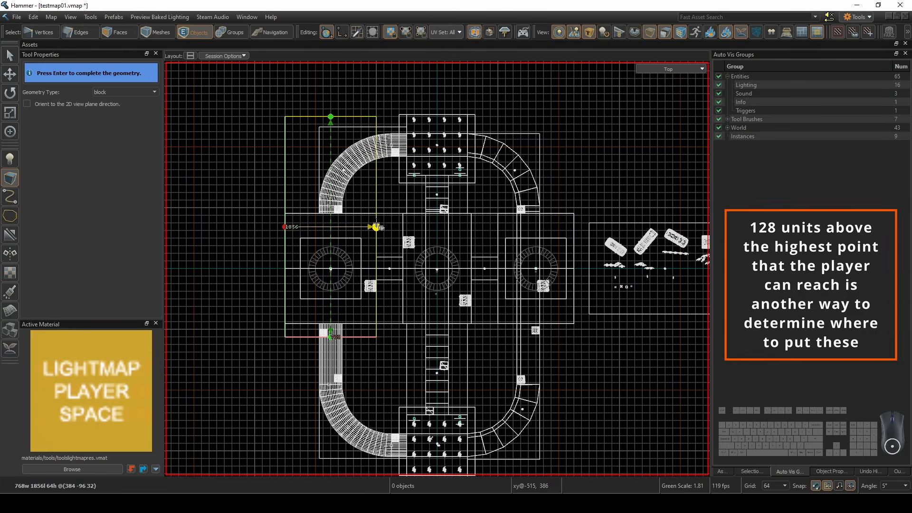
left_click_drag(377, 229, 475, 225)
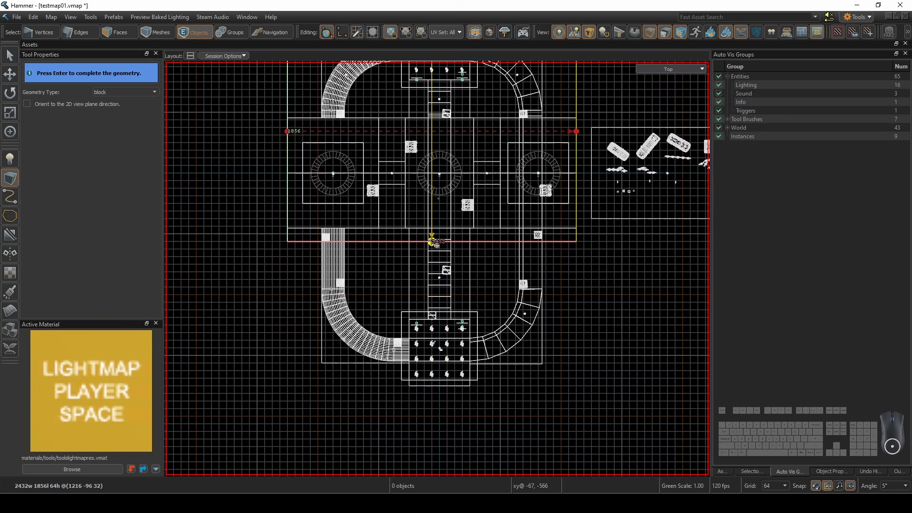
left_click_drag(432, 241, 477, 363)
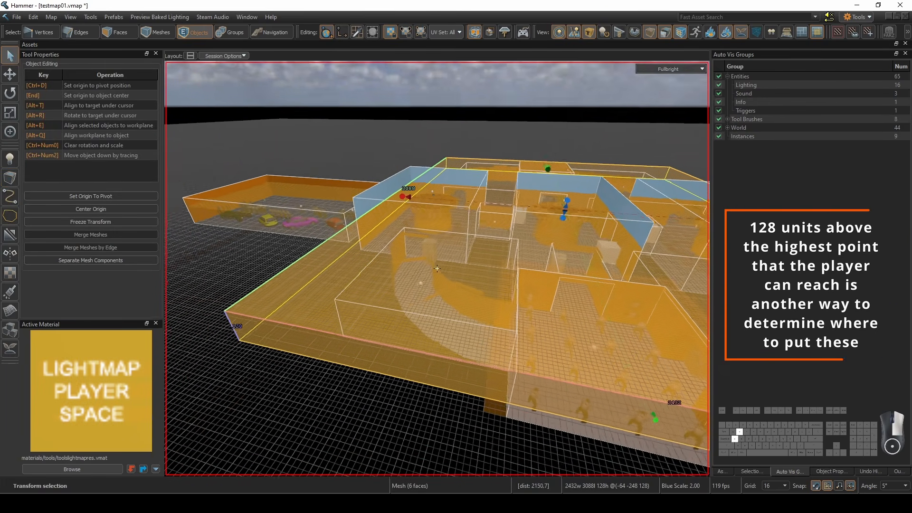
key("Delete")
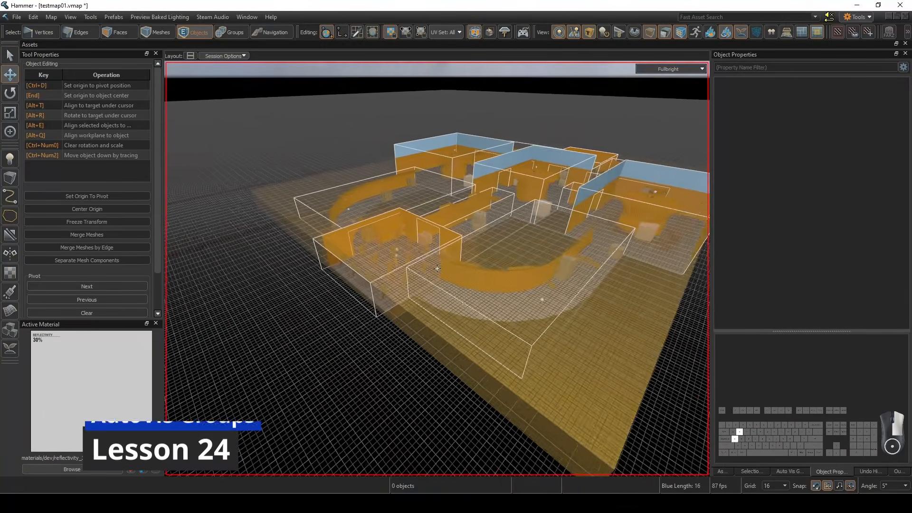
Hide the Trigger and Lightmap Space tool brushes through the auto vis groups
right_click_drag(438, 269, 437, 269)
key("a")
key("w")
key("s")
key("d")
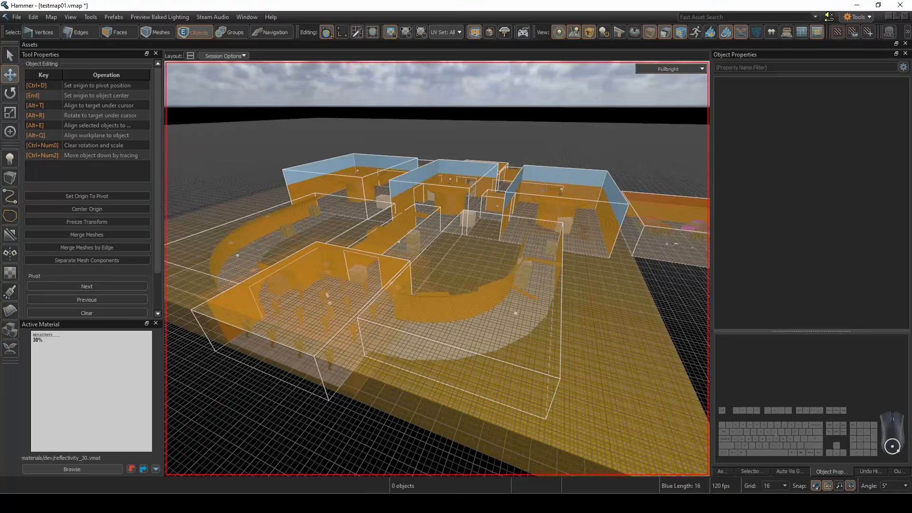
left_click(787, 472)
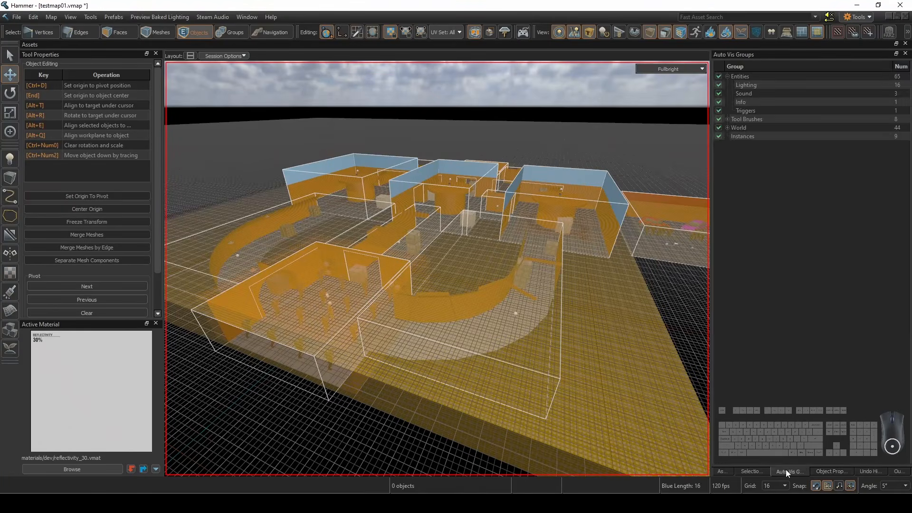
left_click(727, 119)
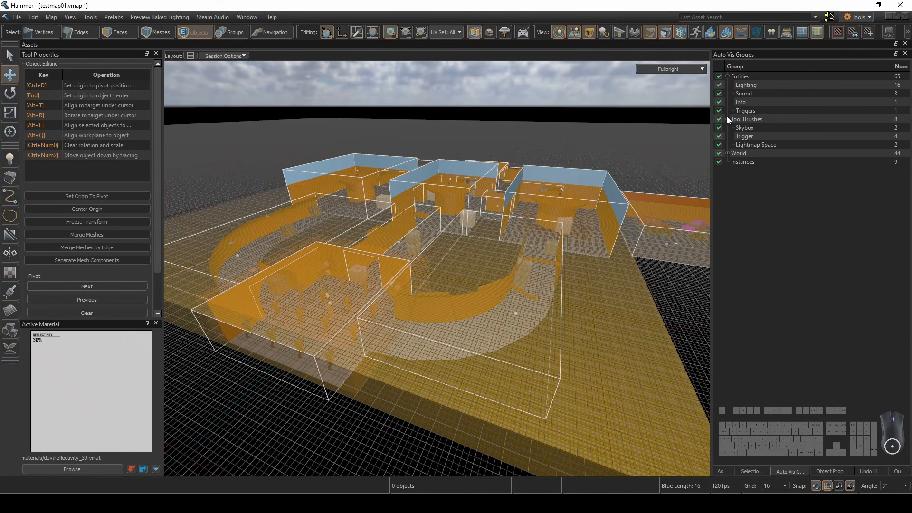
left_click(719, 144)
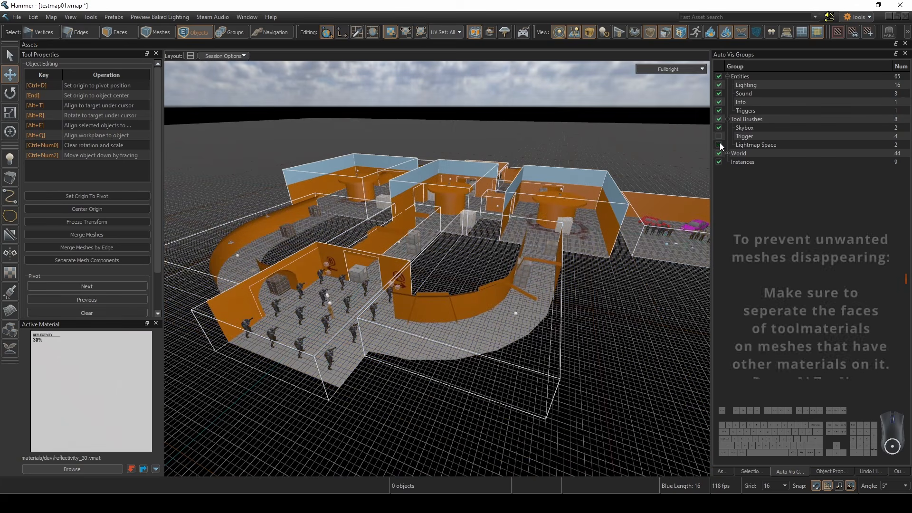
Limit the viewport display to the geometry that contributes to VIS
right_click_drag(539, 149, 540, 149)
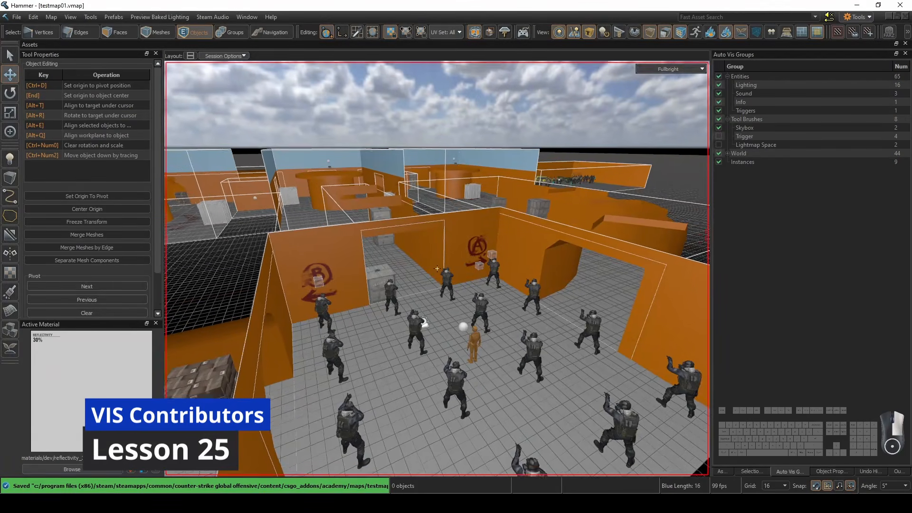
key("w")
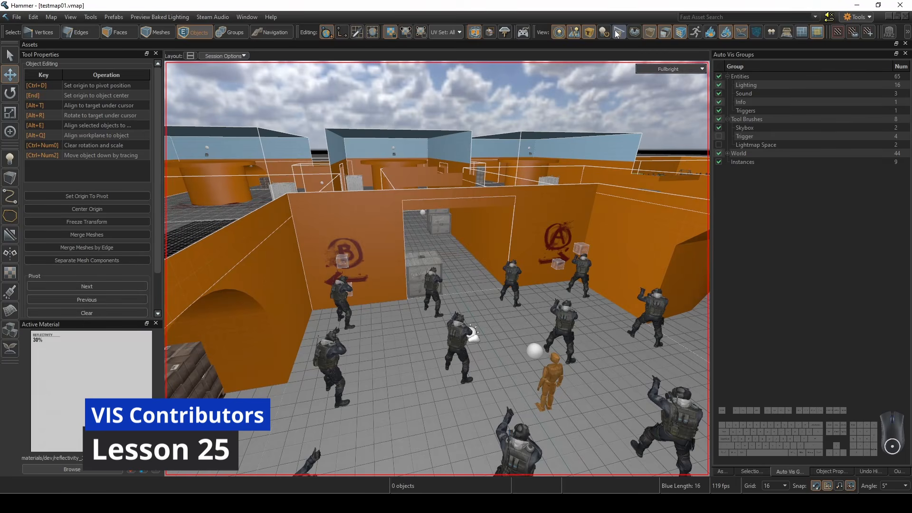
left_click(616, 33)
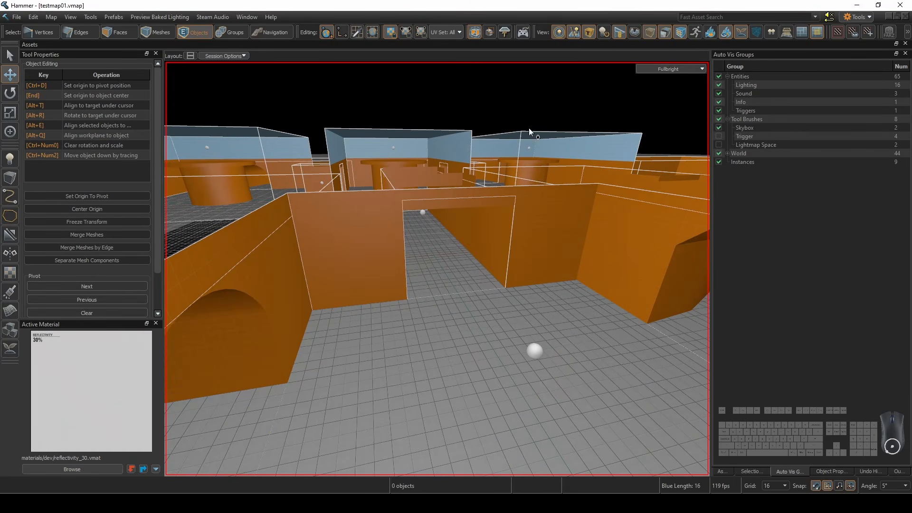
Examine the VIS contributor geometry around the map for how it encloses the rooms, and restore the full display
right_click_drag(529, 127, 437, 268)
key("w")
key("w")
key("s")
key("d")
right_click_drag(438, 269, 437, 269)
key("w")
key("w")
key("d")
key("d")
key("s")
key("s")
key("s")
key("d")
key("a")
left_click(620, 36)
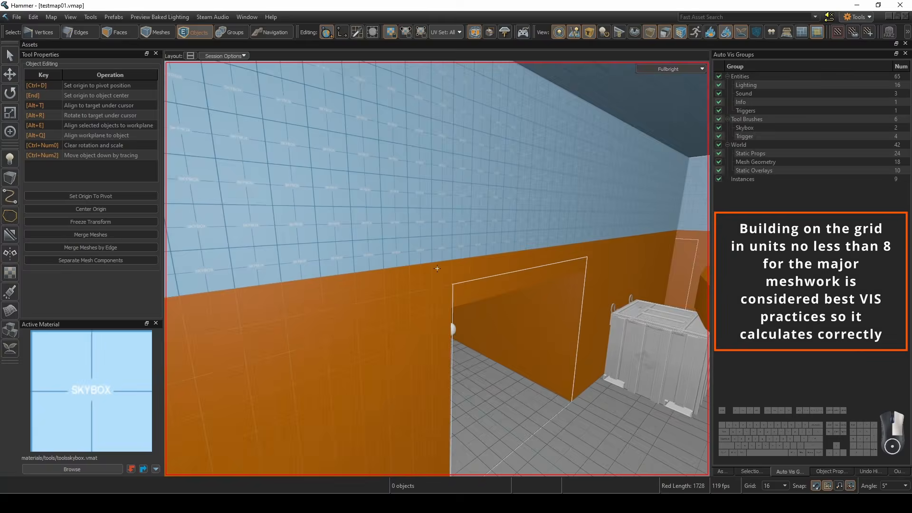
Delete the skybox ceiling face above the vehicle room
right_click_drag(437, 269, 437, 269)
key("a")
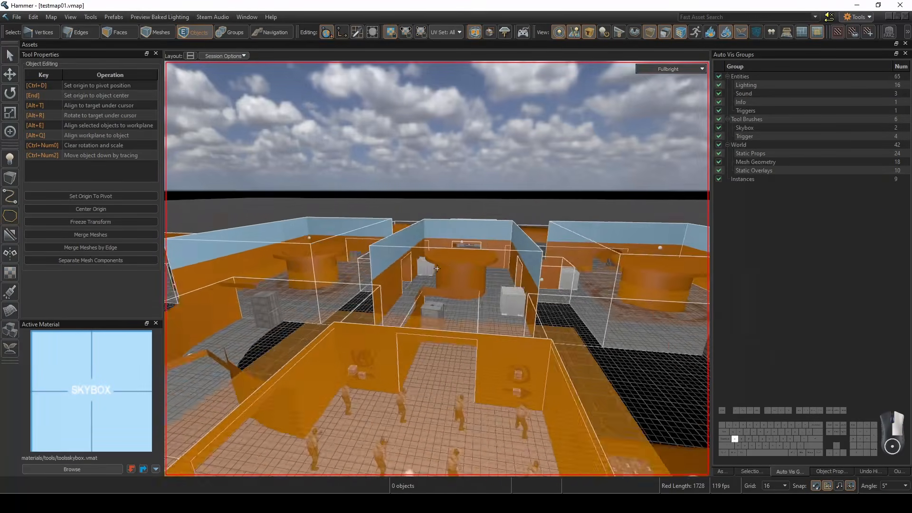
right_click_drag(437, 269, 437, 269)
key("w")
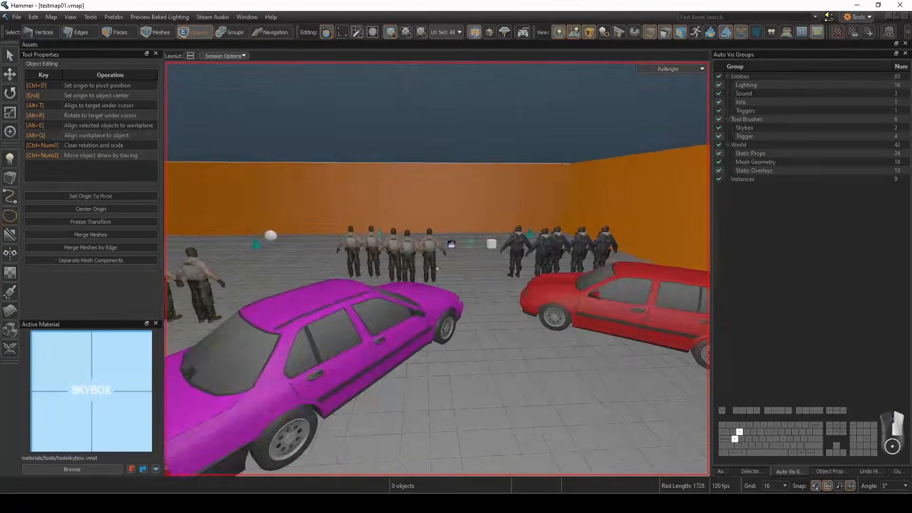
key("w")
right_click_drag(438, 269, 437, 269)
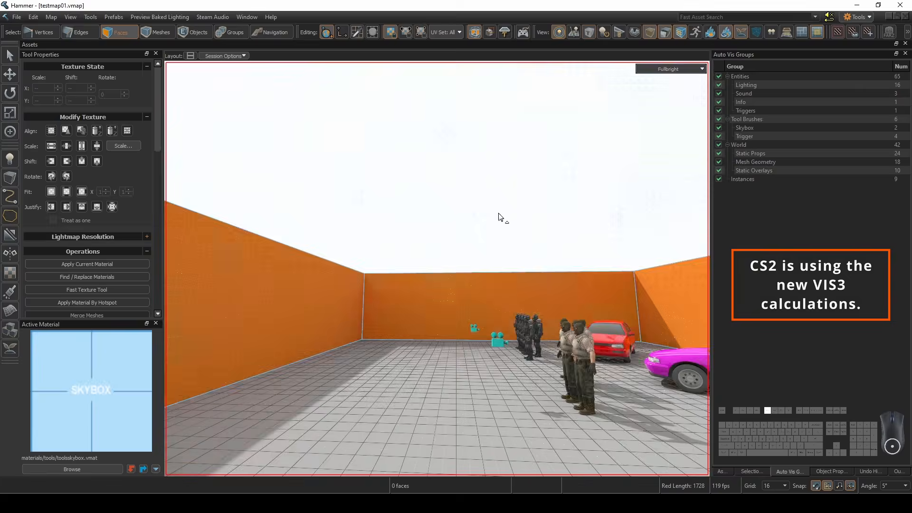
key("F5")
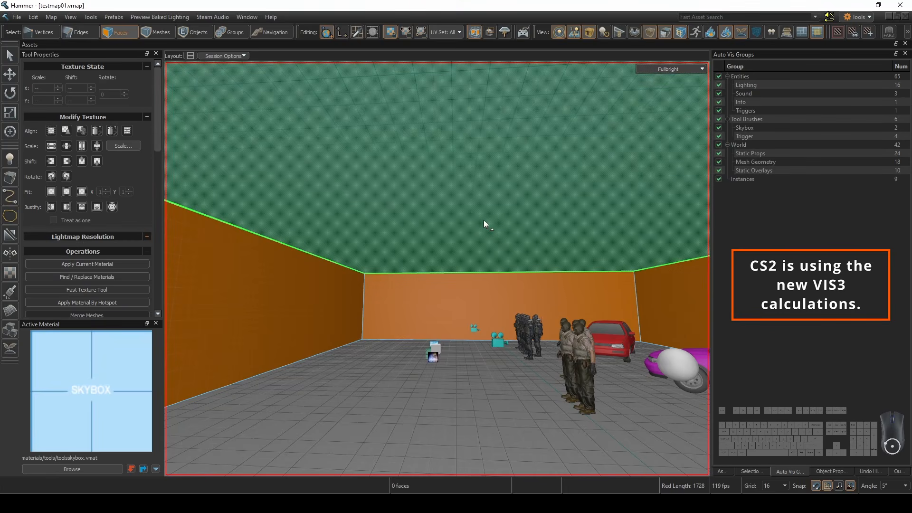
left_click(480, 218)
key("Delete")
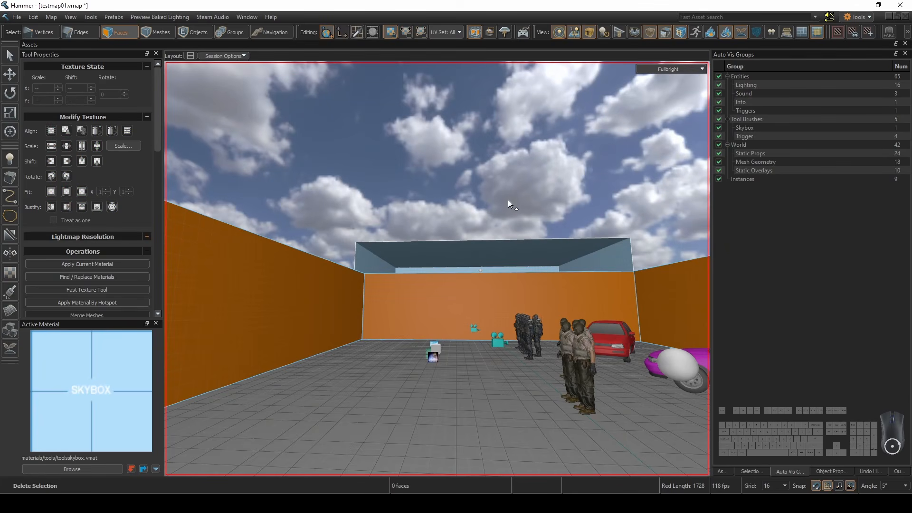
Build the map with the Full Compile preset, saving the pending changes, and close the build dialog
right_click_drag(480, 215, 437, 269)
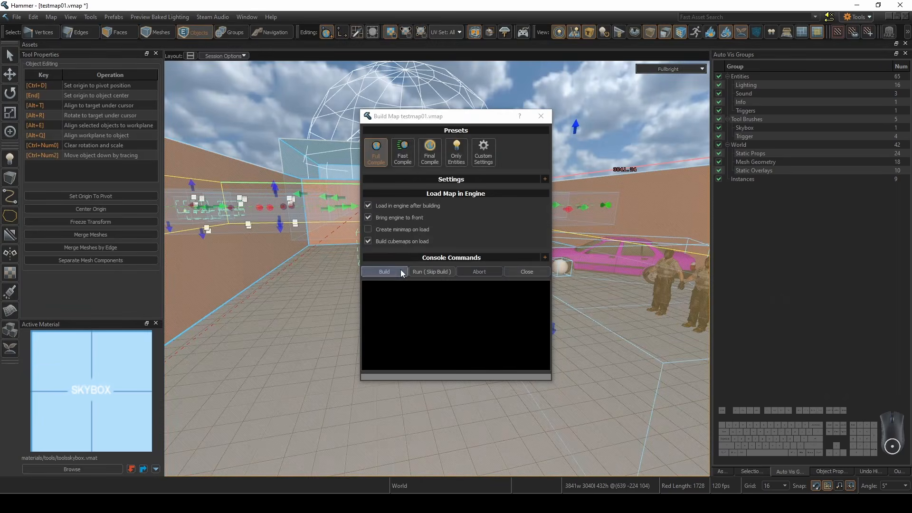
left_click(400, 270)
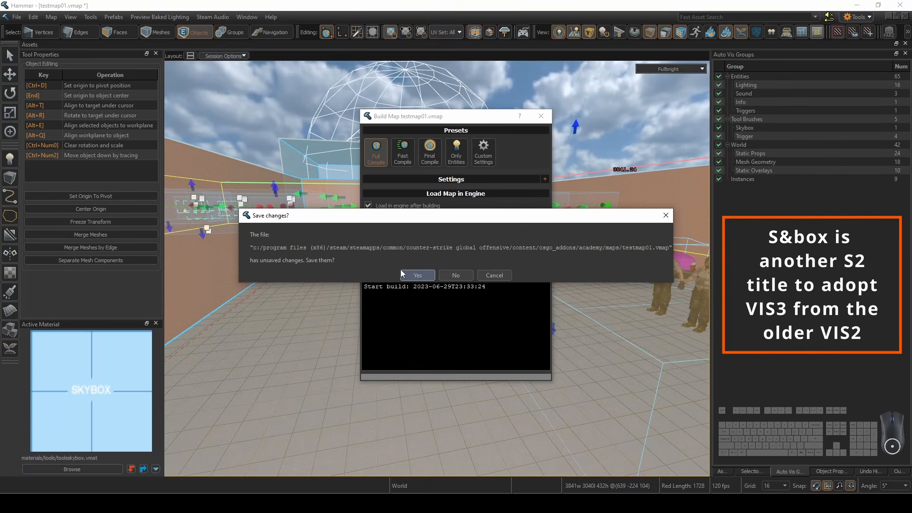
left_click(401, 270)
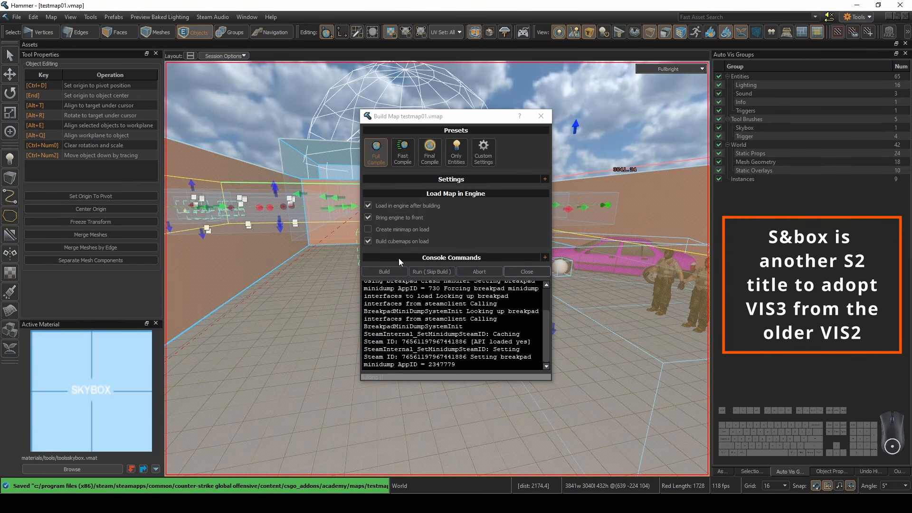
left_click(528, 272)
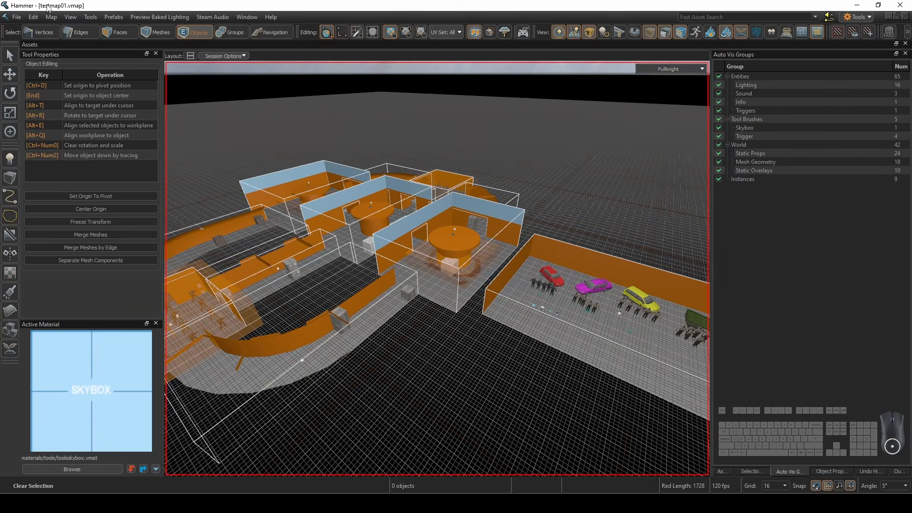
Load the compiled vis data and examine its visibility clusters around the map
left_click(52, 17)
left_click(71, 122)
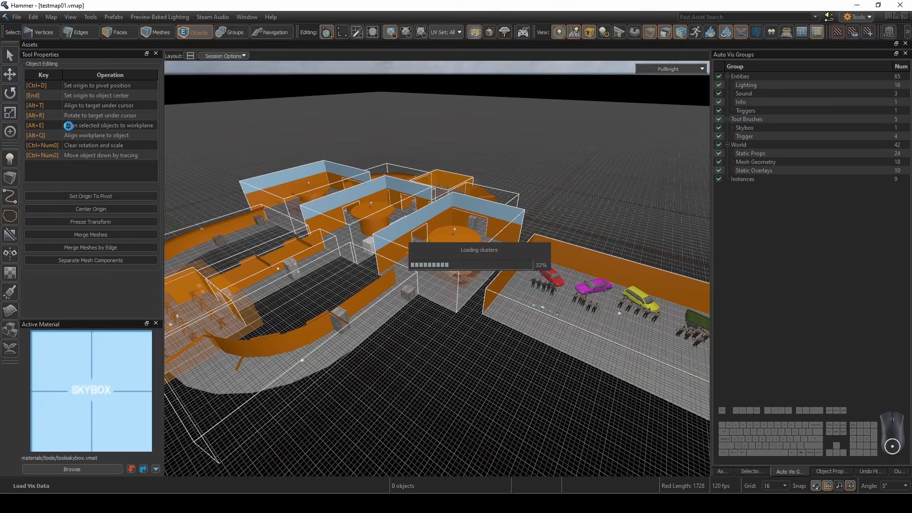
key("z")
key("w")
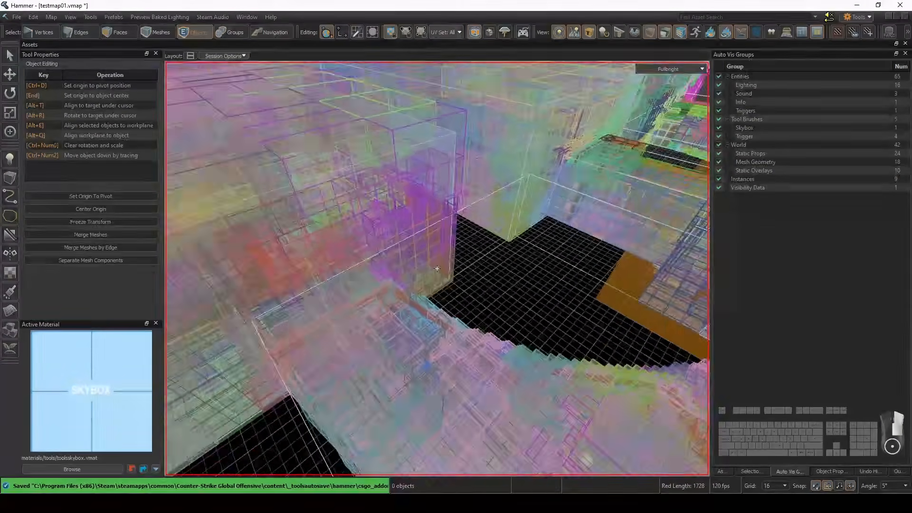
key("d")
right_click_drag(437, 268, 417, 123)
key("w")
key("s")
left_click(387, 311)
key("a")
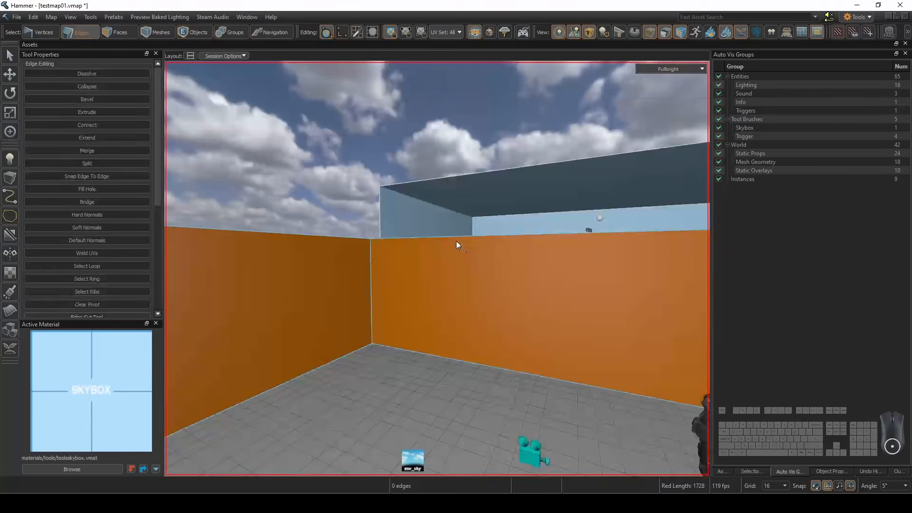
Close the open ceiling above the vehicle room with a new face and apply the skybox material to it
double_click(455, 239)
right_click_drag(455, 240, 449, 276)
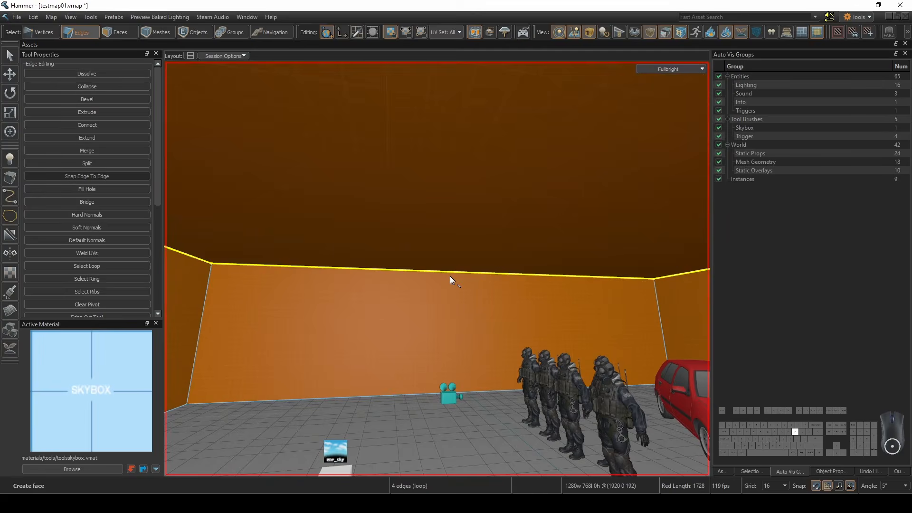
key("3")
left_click(429, 218)
key("shift+t")
key("5")
key("Escape")
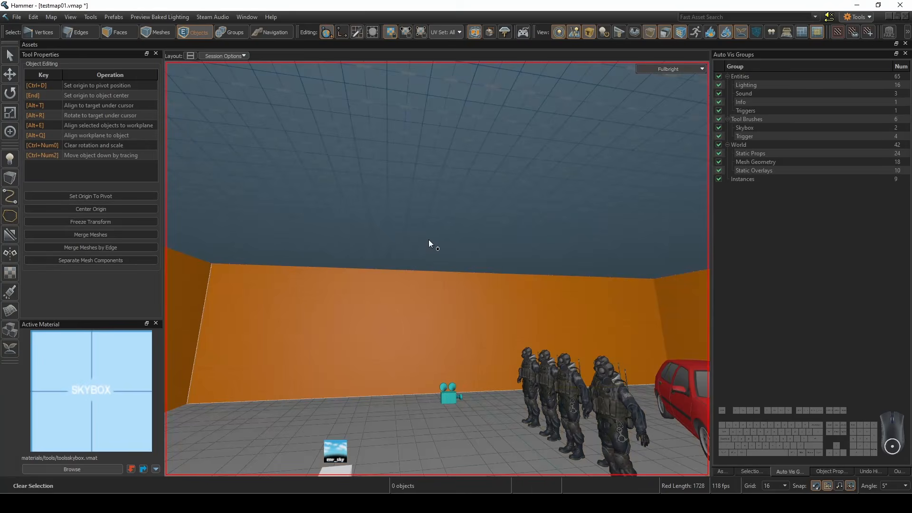
Rebuild the map with the Full Compile preset, saving the pending changes
left_click(523, 35)
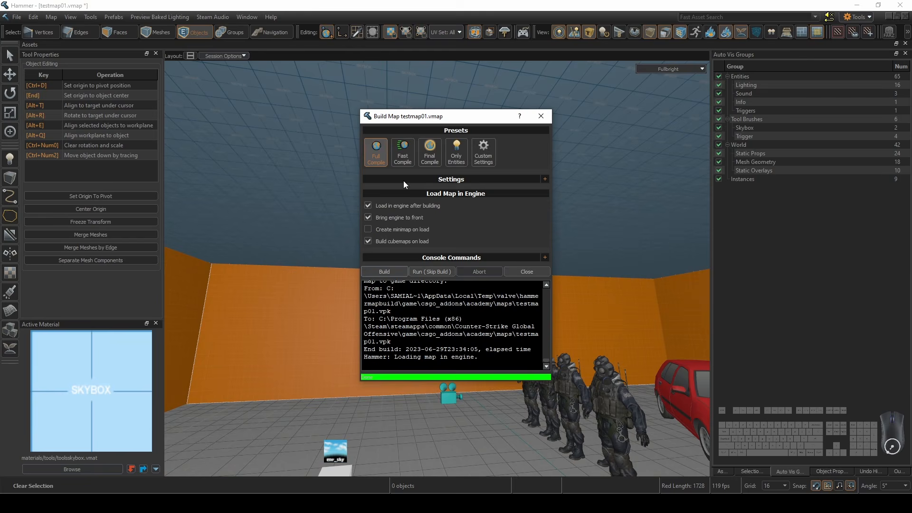
left_click(374, 273)
left_click(417, 275)
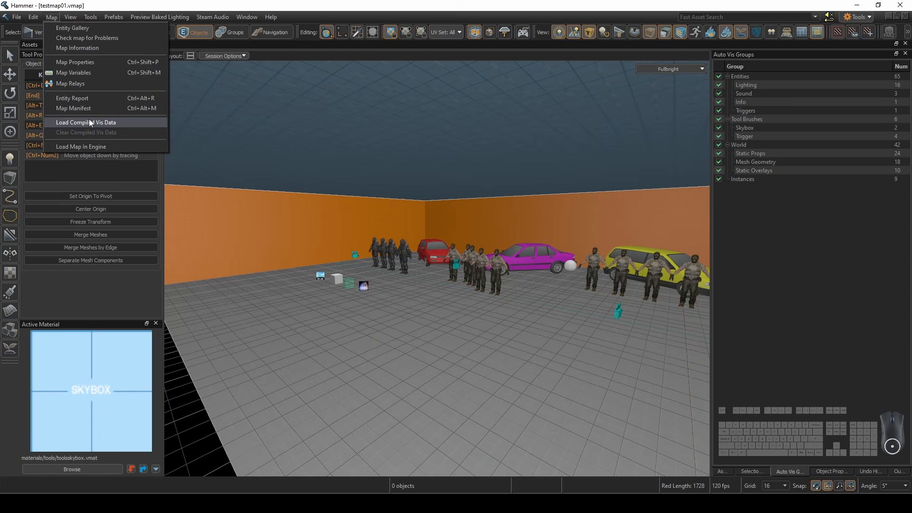
Load the newly compiled vis data and examine the visibility clusters around the sealed map
left_click(89, 122)
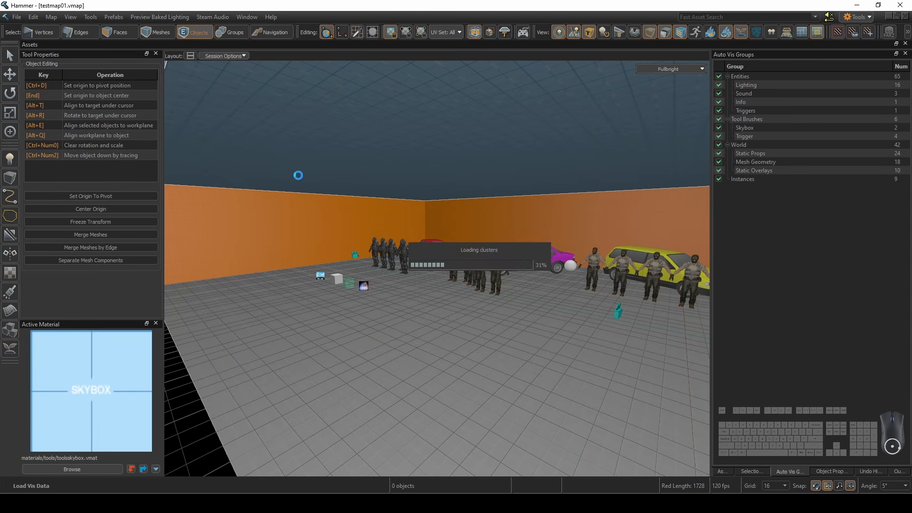
key("s")
right_click_drag(484, 229, 437, 268)
key("a")
key("d")
key("w")
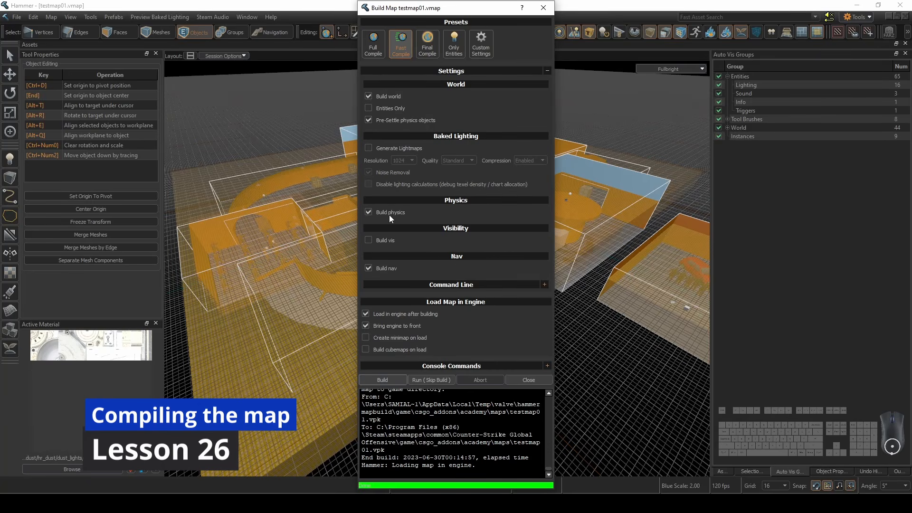
Build the map with the Fast Compile preset, then join the Terrorists and walk through the rooms in game
left_click(397, 380)
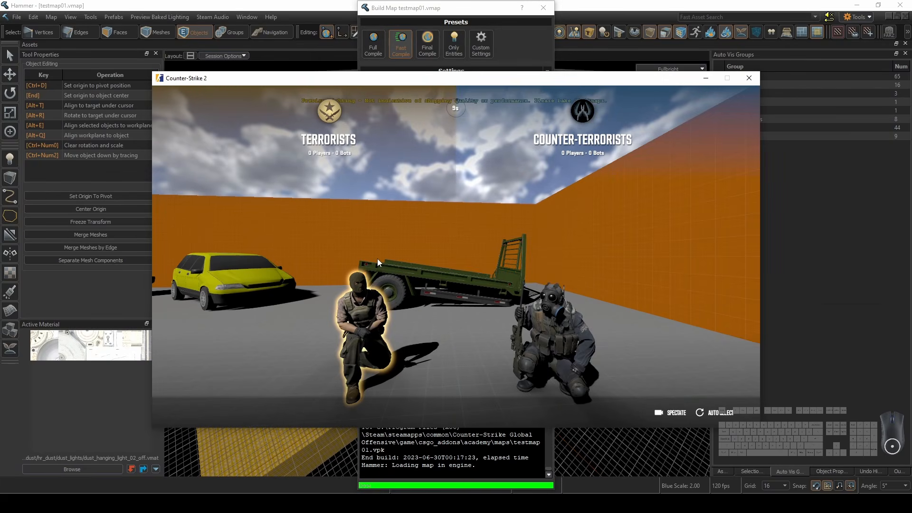
left_click(421, 225)
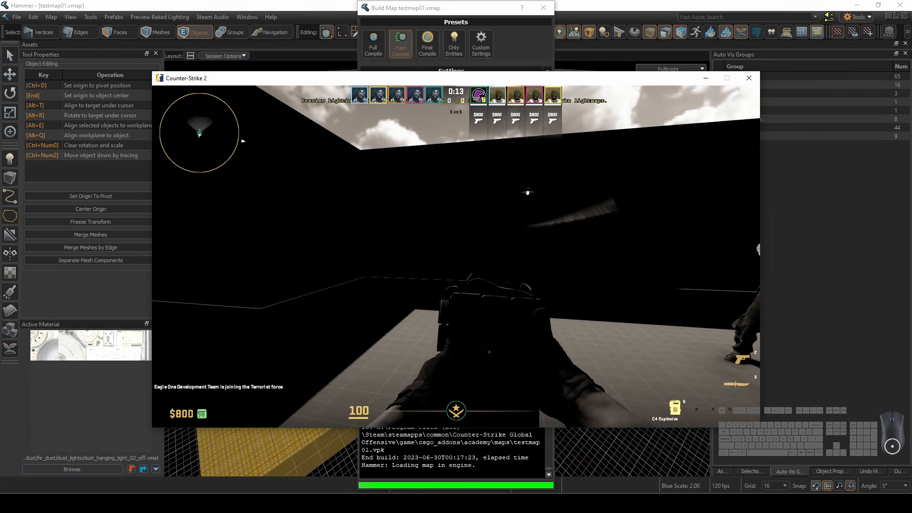
key("w")
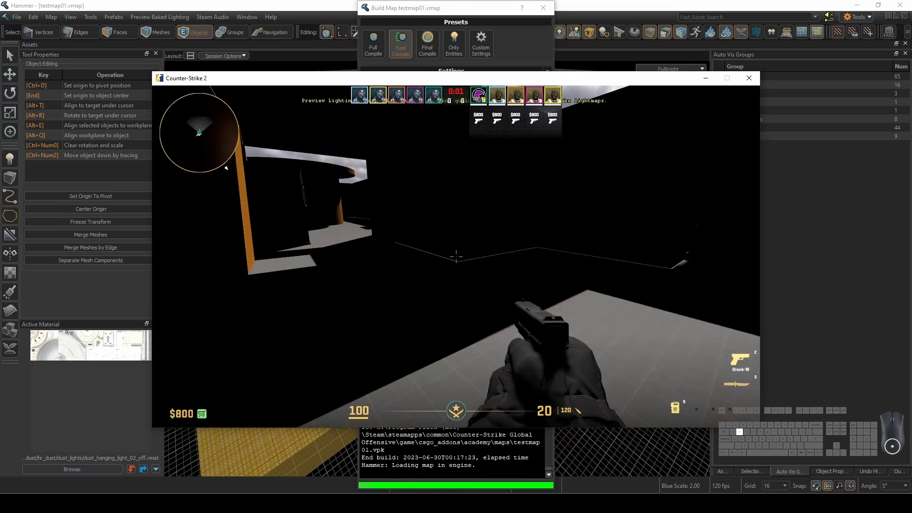
key("w")
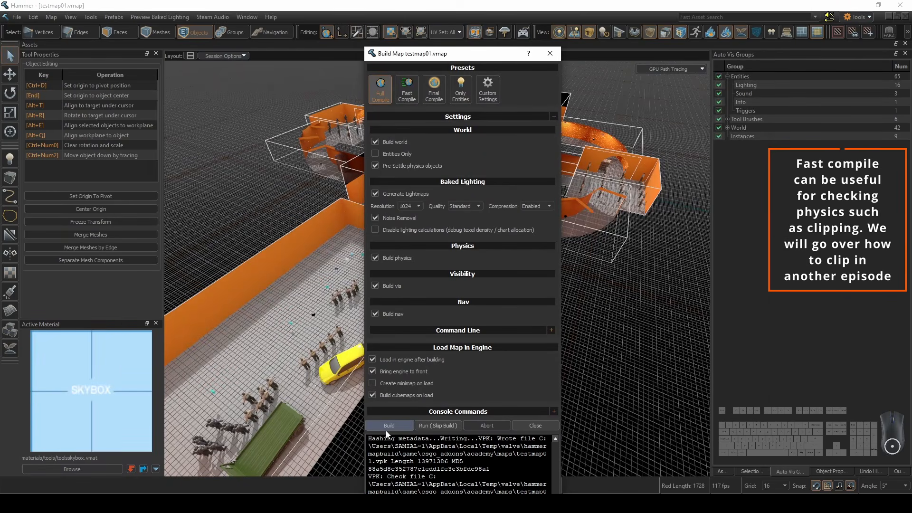
Build the map with the Full Compile preset and join the Terrorists in game to check the baked lighting
left_click(387, 426)
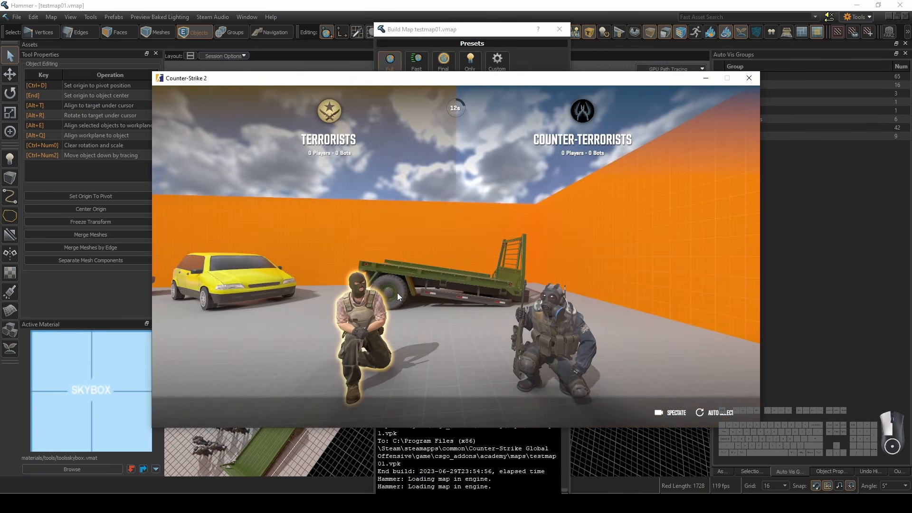
left_click(397, 293)
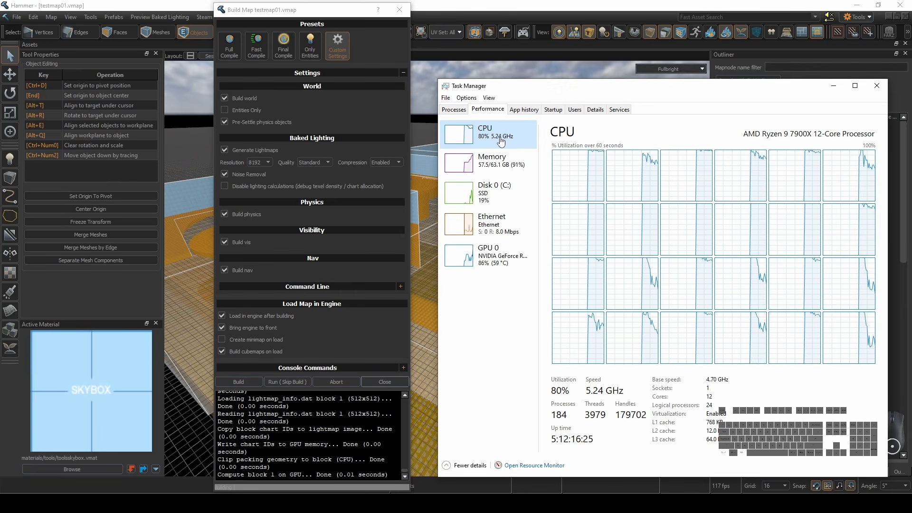
Check the GPU load in Task Manager while the map compiles
left_click(492, 255)
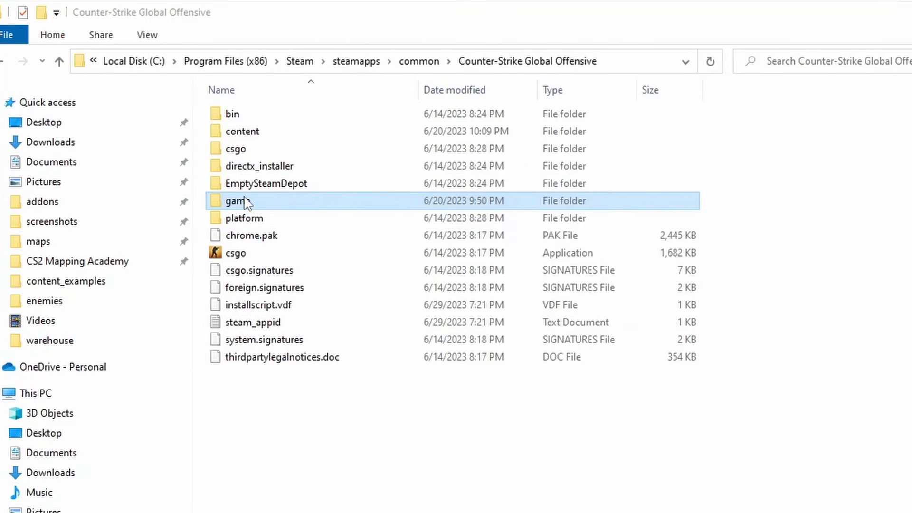
In File Explorer, browse from the game folder through csgo_addons and academy to the compiled map's location
double_click(237, 203)
double_click(315, 184)
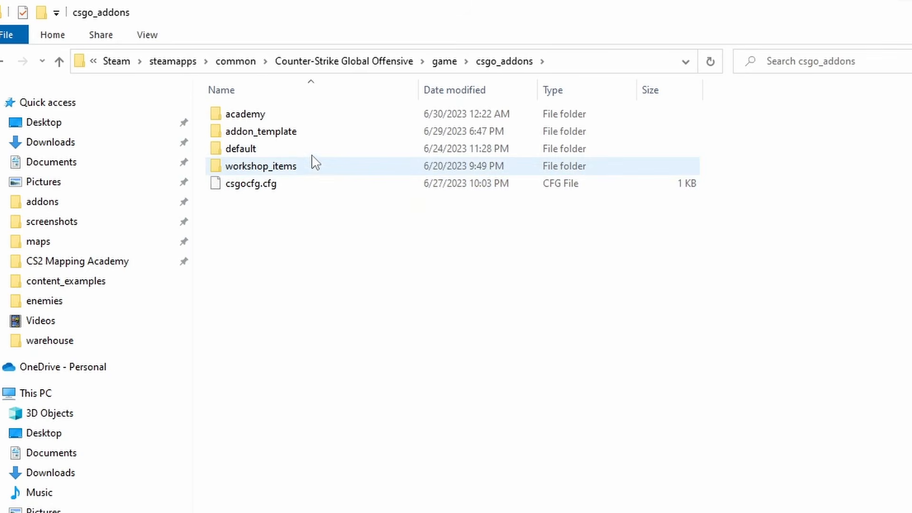
double_click(310, 115)
double_click(304, 166)
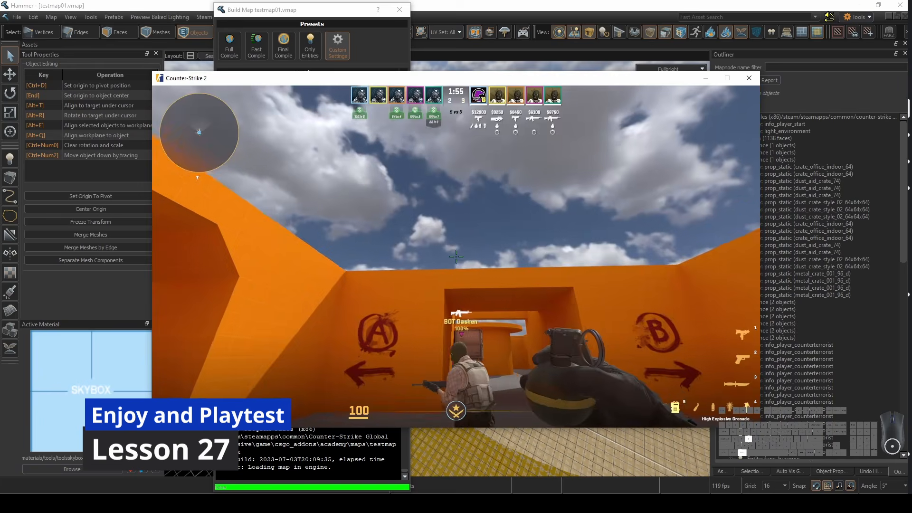
Playtest the compiled map in Counter-Strike 2 by throwing a grenade and advancing through the passage with the bots
left_click(456, 256)
key("w")
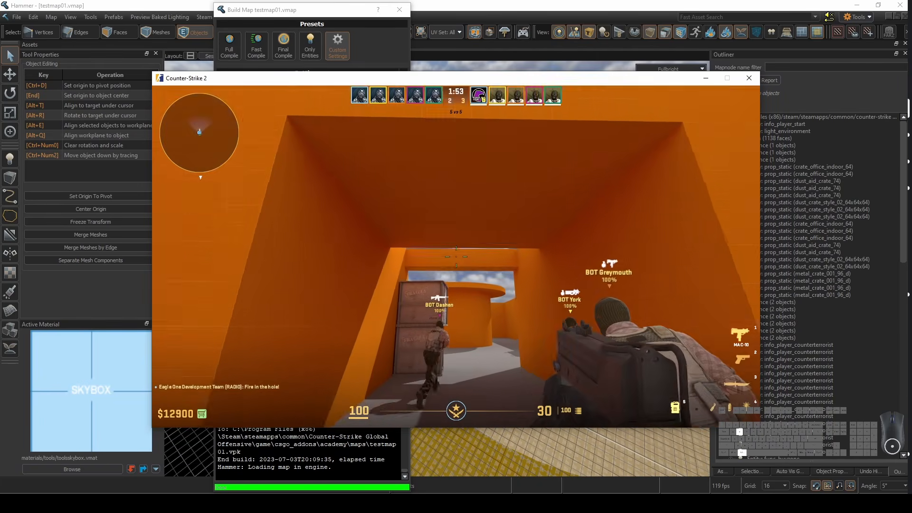